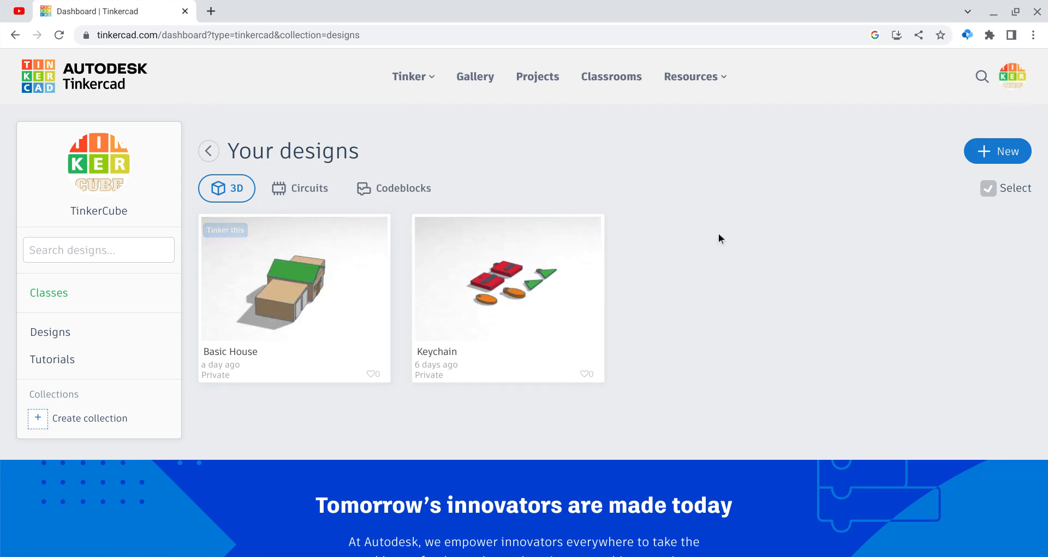
# Step: Create a new 3D design and name it Complex House
pyautogui.moveTo(257, 295)
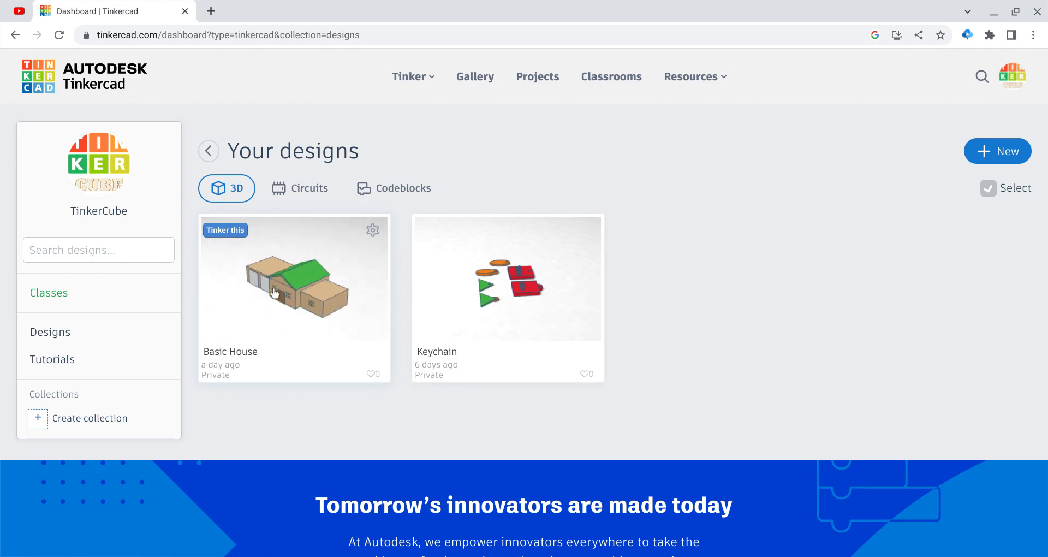
pyautogui.click(1013, 156)
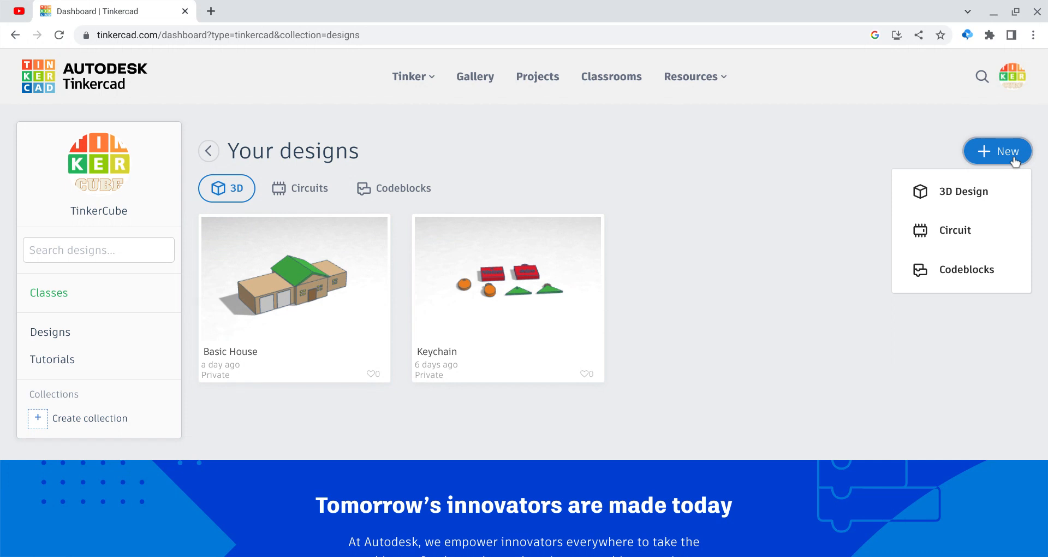
pyautogui.click(971, 184)
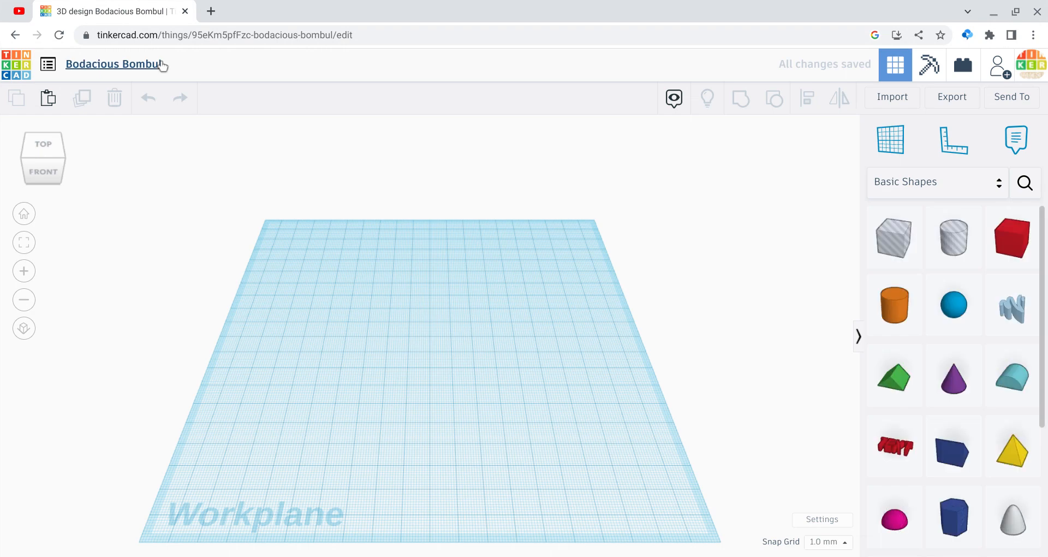
pyautogui.click(160, 64)
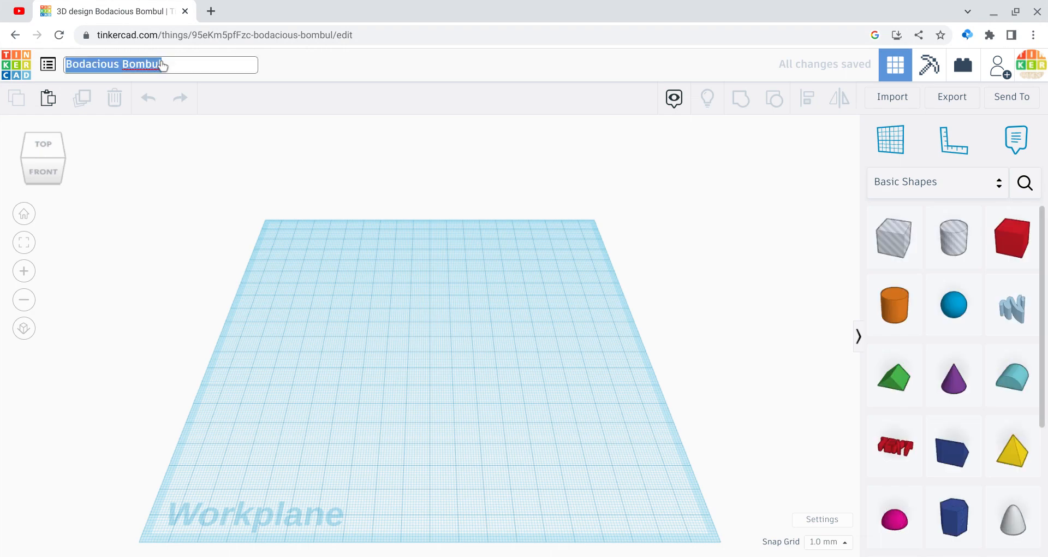
pyautogui.write('Complex House')
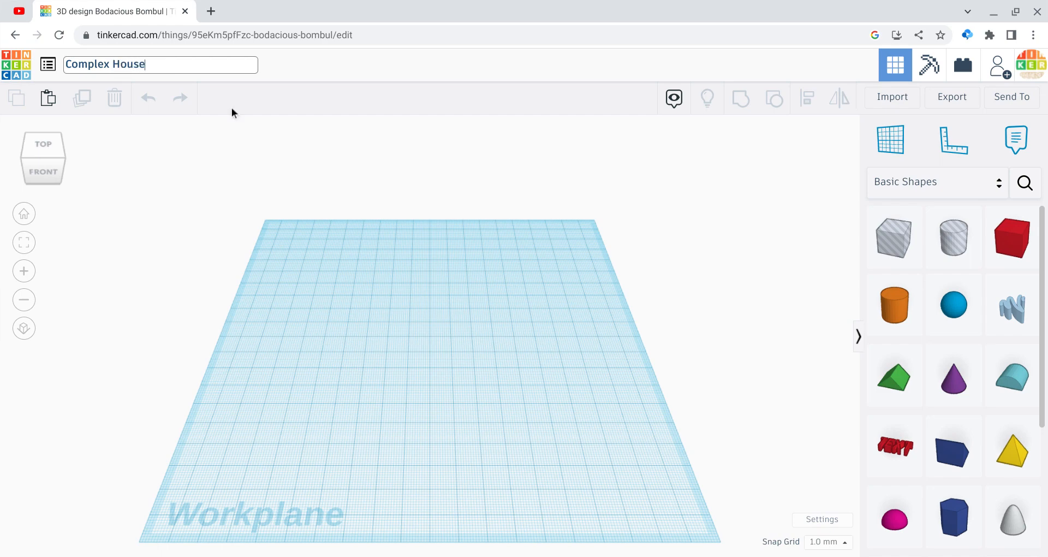
pyautogui.click(247, 142)
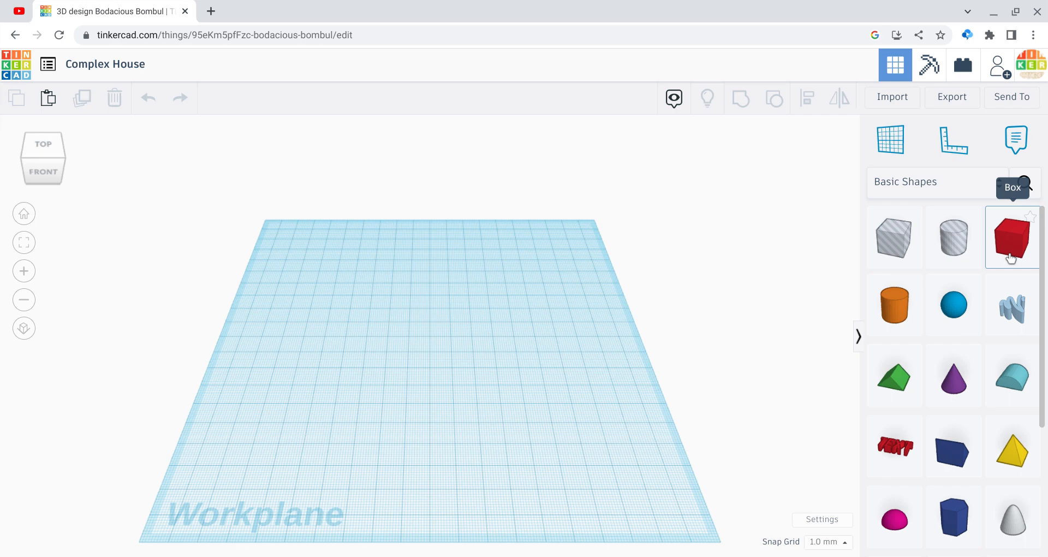
# Step: Place a box on the workplane and resize it into a column about 54 mm tall, 8 mm wide and 6 mm deep
pyautogui.moveTo(1010, 256); pyautogui.dragTo(378, 274)
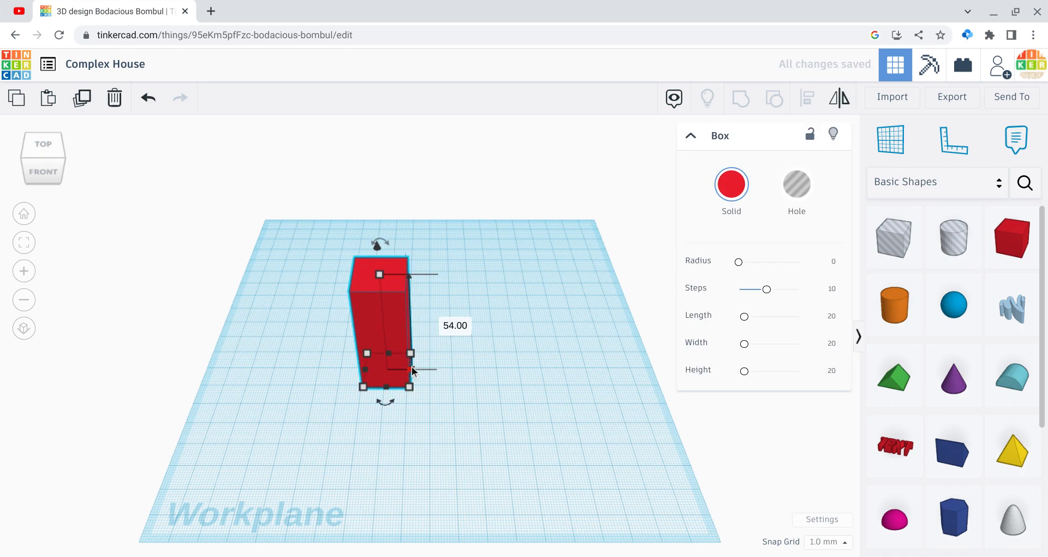
pyautogui.moveTo(412, 370); pyautogui.dragTo(383, 369)
pyautogui.moveTo(57, 174); pyautogui.dragTo(32, 174)
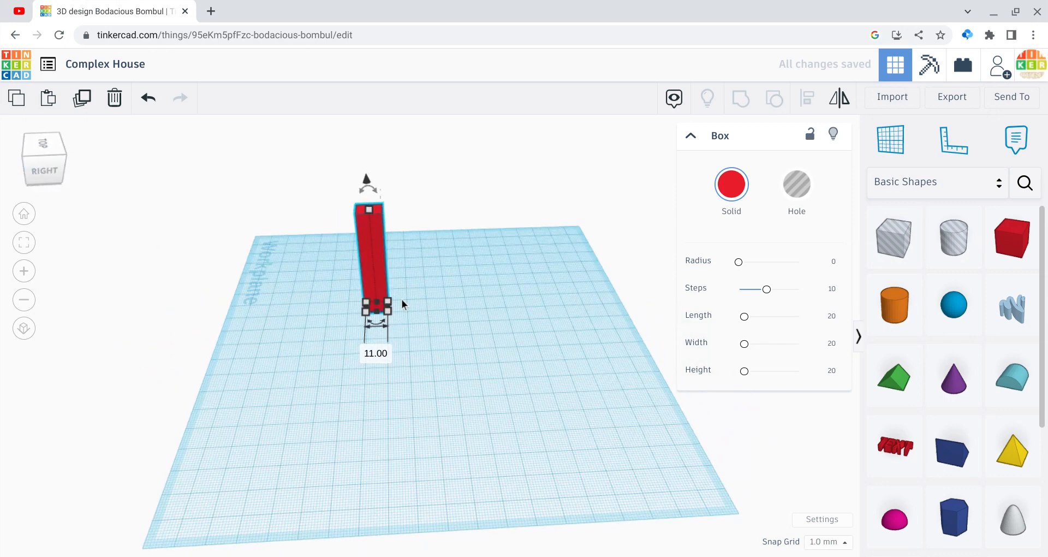
pyautogui.moveTo(386, 301); pyautogui.dragTo(381, 300)
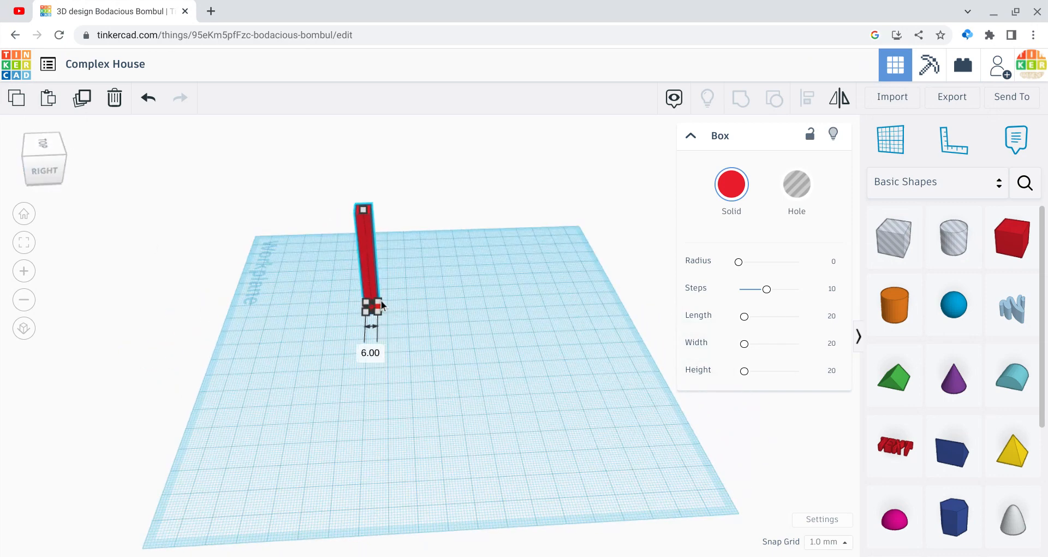
pyautogui.click(199, 266)
# Step: Narrow the column slightly so its footprint is closer to a square
pyautogui.moveTo(17, 145); pyautogui.dragTo(57, 149)
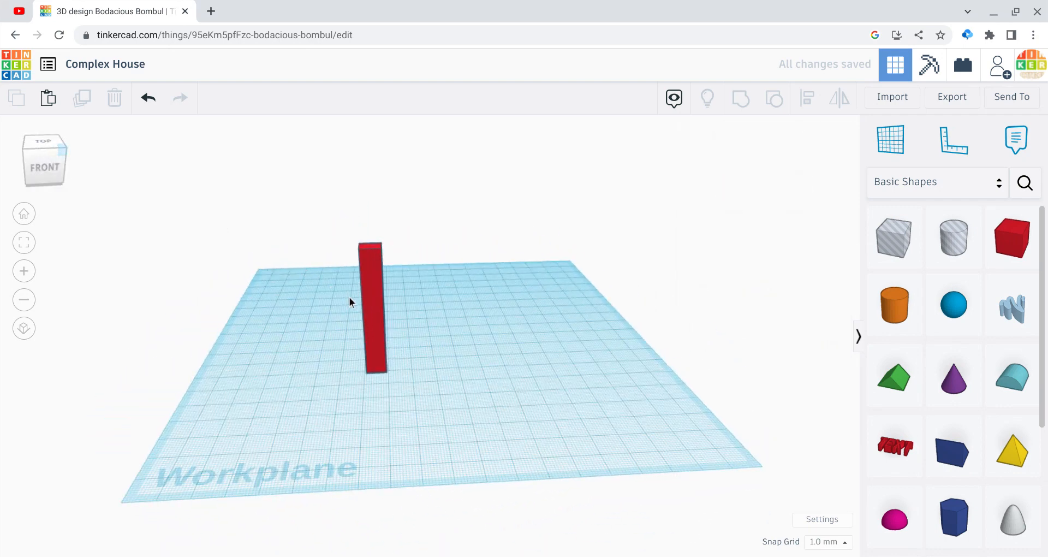
pyautogui.click(372, 311)
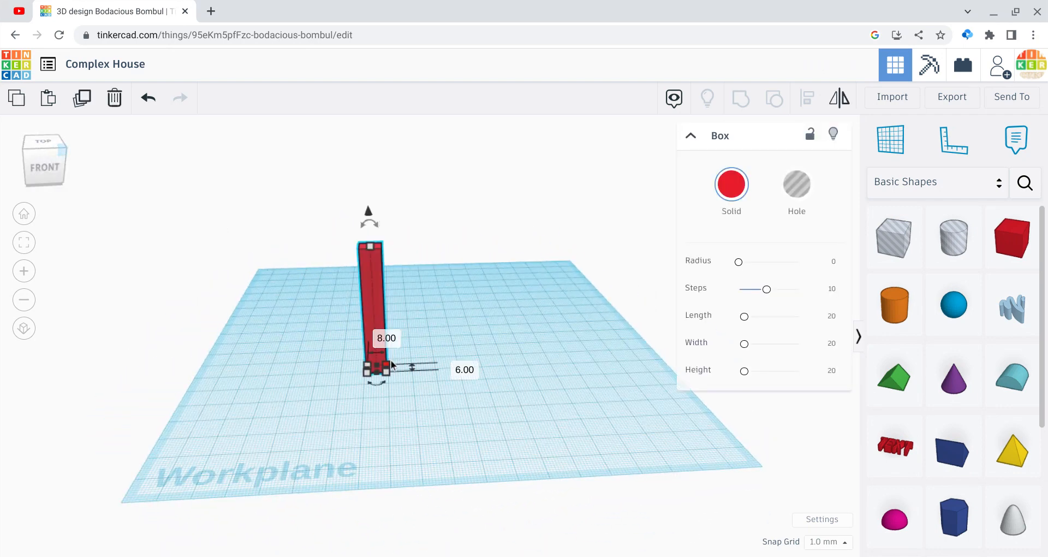
pyautogui.moveTo(391, 362); pyautogui.dragTo(386, 360)
pyautogui.click(416, 382)
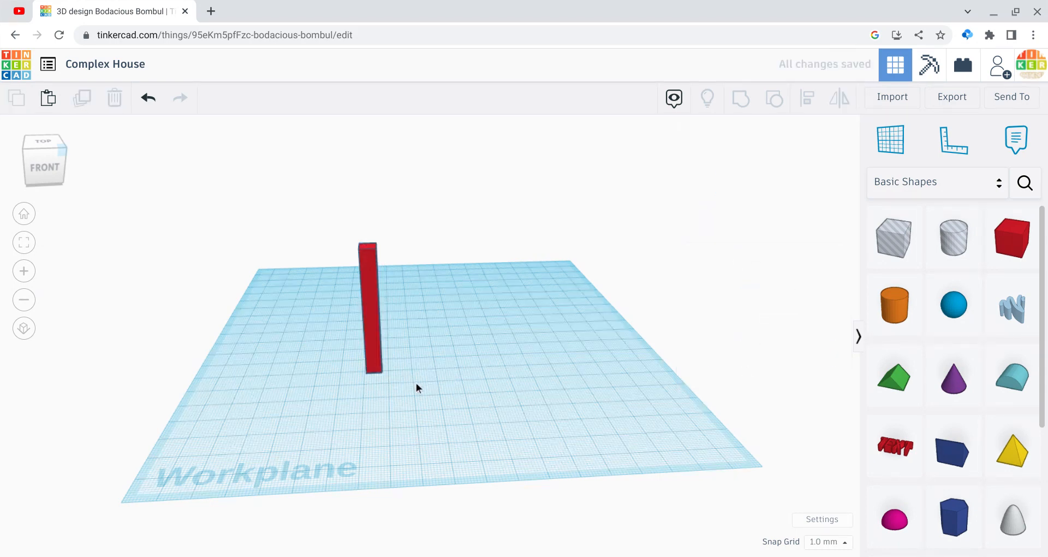
# Step: Duplicate the column and move the copy right along the workplane, leaving a wide gap beside the original
pyautogui.click(374, 349)
pyautogui.hotkey('ctrl', 'd')
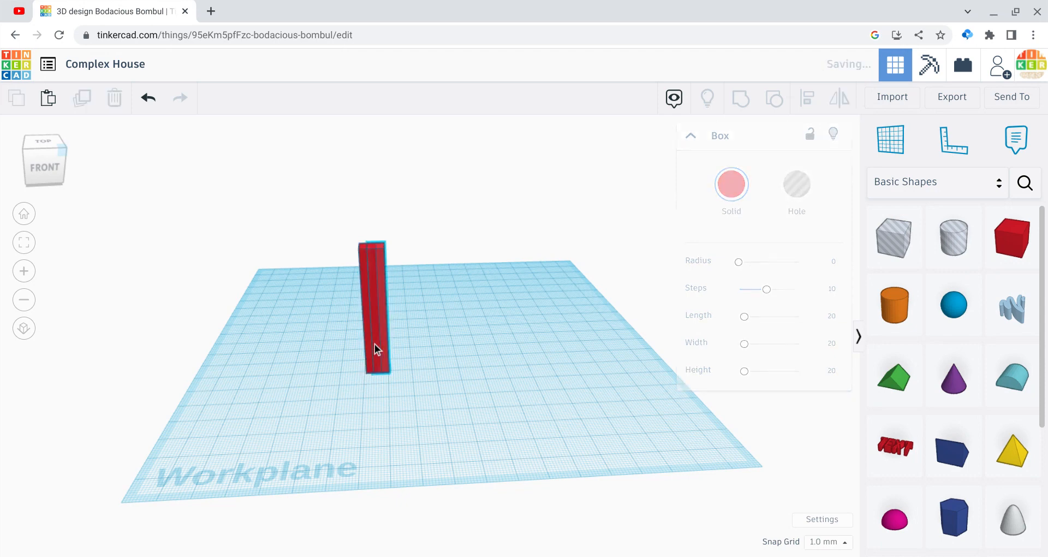
pyautogui.press('Right')
pyautogui.press('Right')
pyautogui.press('Right')
pyautogui.press('Right')
pyautogui.press('Right')
pyautogui.press('Right')
pyautogui.press('Right')
pyautogui.press('Right')
pyautogui.press('Right')
pyautogui.press('Right')
pyautogui.press('Right')
pyautogui.press('Right')
pyautogui.press('Right')
pyautogui.press('Right')
pyautogui.press('Right')
pyautogui.press('Right')
pyautogui.press('Right')
pyautogui.press('Right')
pyautogui.press('Right')
pyautogui.press('Right')
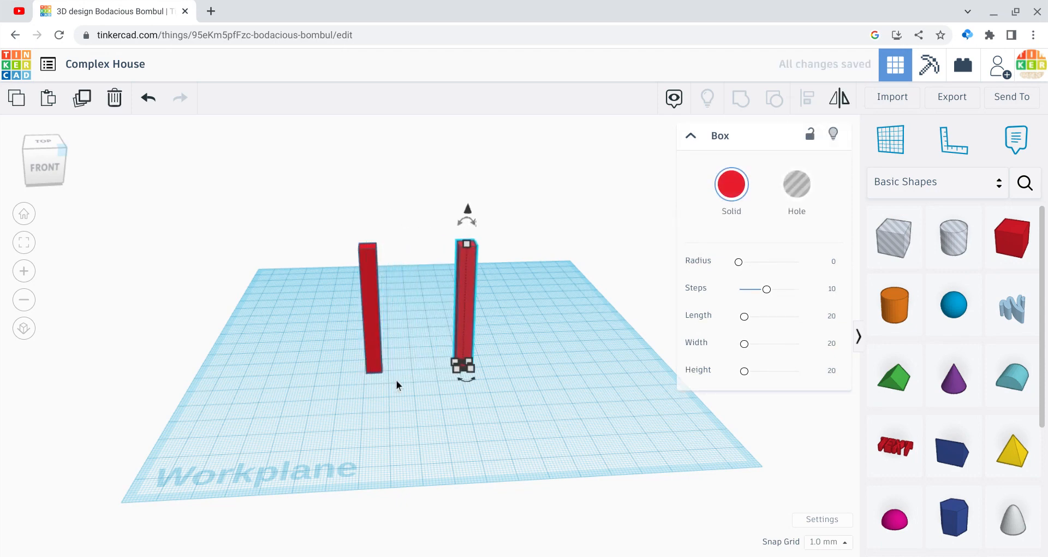
pyautogui.click(459, 457)
# Step: Group the two columns and colour the group medium brown
pyautogui.click(56, 178)
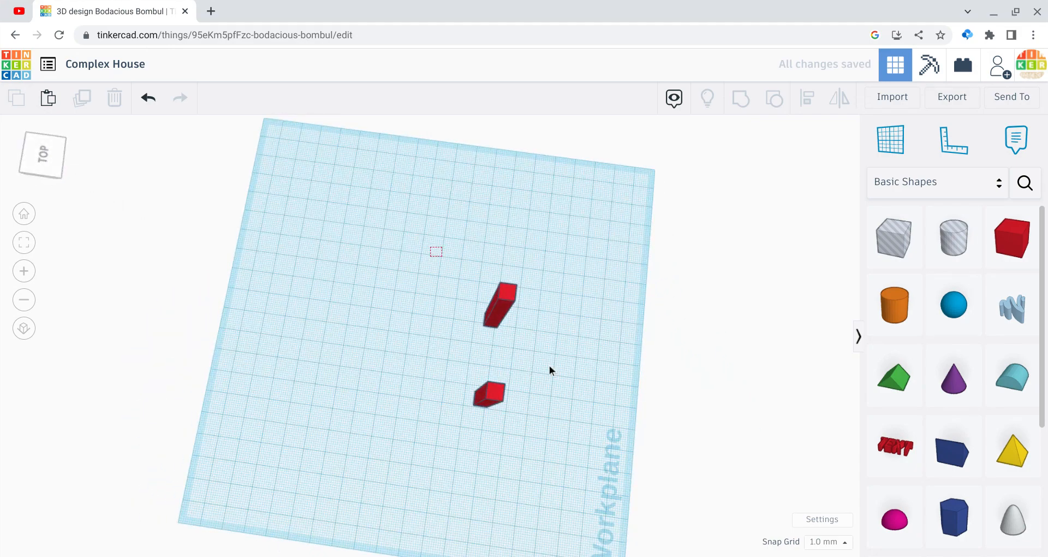
pyautogui.moveTo(549, 370); pyautogui.dragTo(590, 427)
pyautogui.click(743, 111)
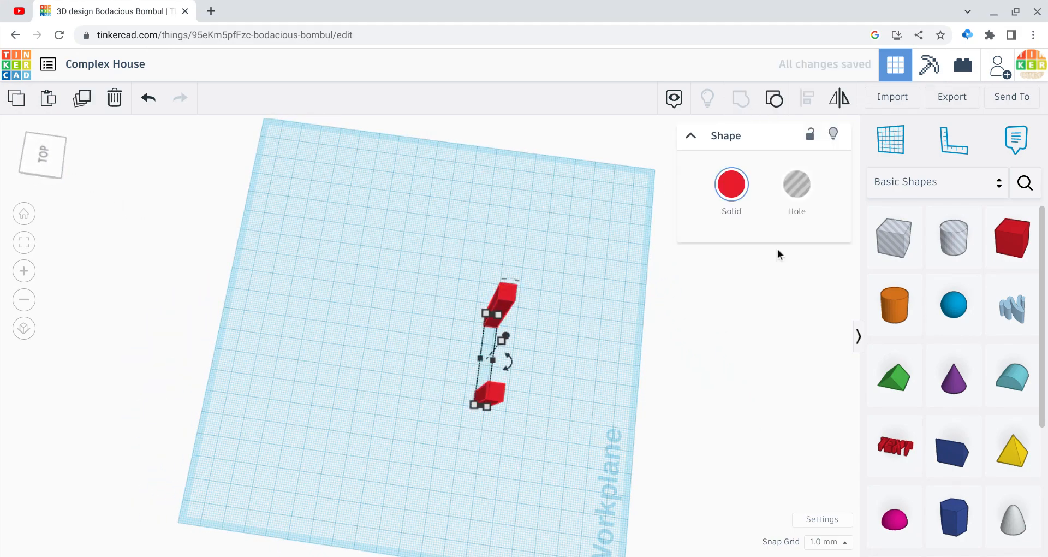
pyautogui.click(749, 218)
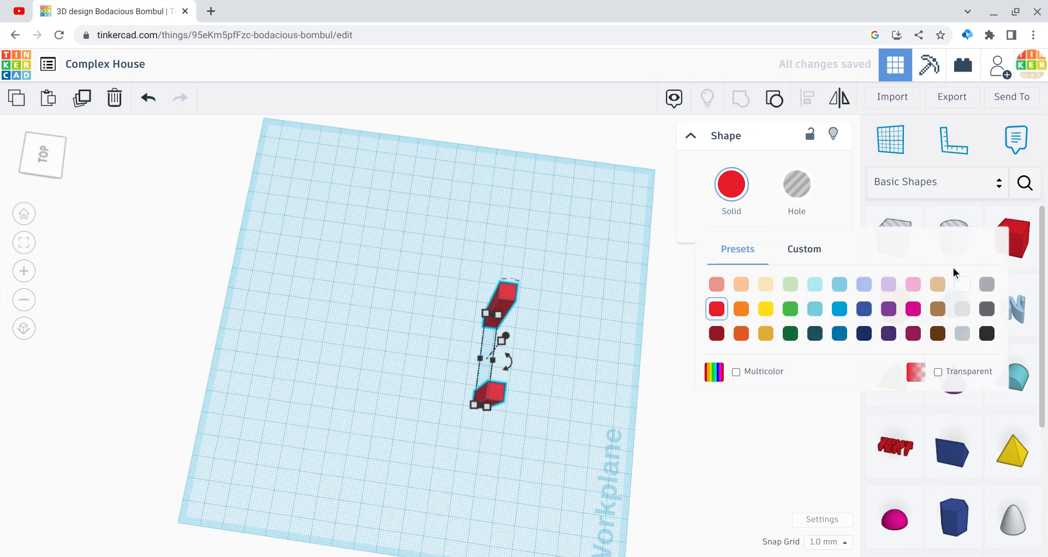
pyautogui.click(937, 308)
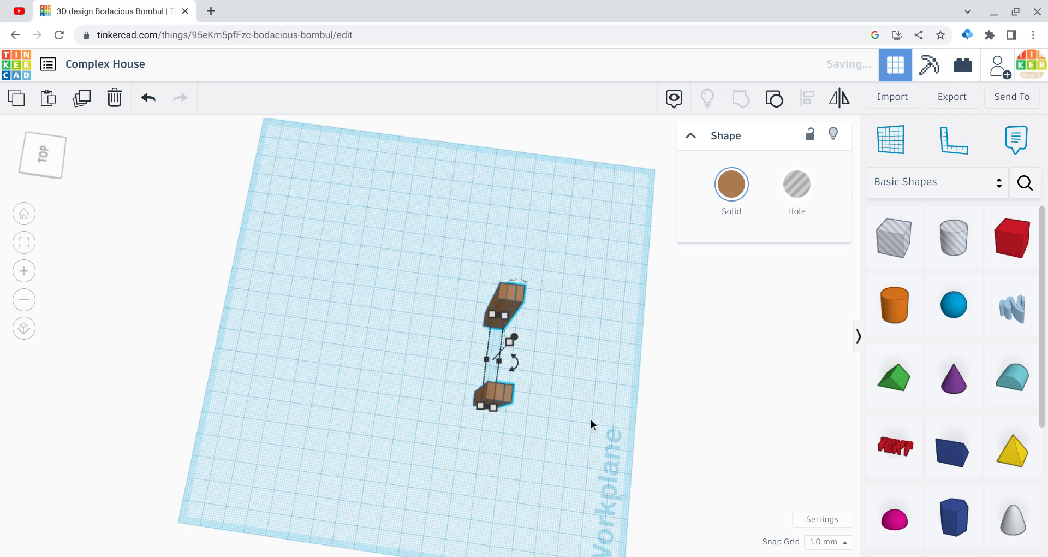
# Step: Duplicate the brown column pair and move the copy across the workplane, opposite the original pair, to lay out four columns
pyautogui.hotkey('ctrl', 'd')
pyautogui.press('Left')
pyautogui.press('Left')
pyautogui.press('Left')
pyautogui.press('Left')
pyautogui.press('Left')
pyautogui.press('Left')
pyautogui.press('Left')
pyautogui.press('Left')
pyautogui.press('Left')
pyautogui.press('Left')
pyautogui.press('Left')
pyautogui.press('Left')
pyautogui.press('Left')
pyautogui.press('Left')
pyautogui.press('Left')
pyautogui.press('Left')
pyautogui.press('Left')
pyautogui.press('Left')
pyautogui.press('Left')
pyautogui.press('Left')
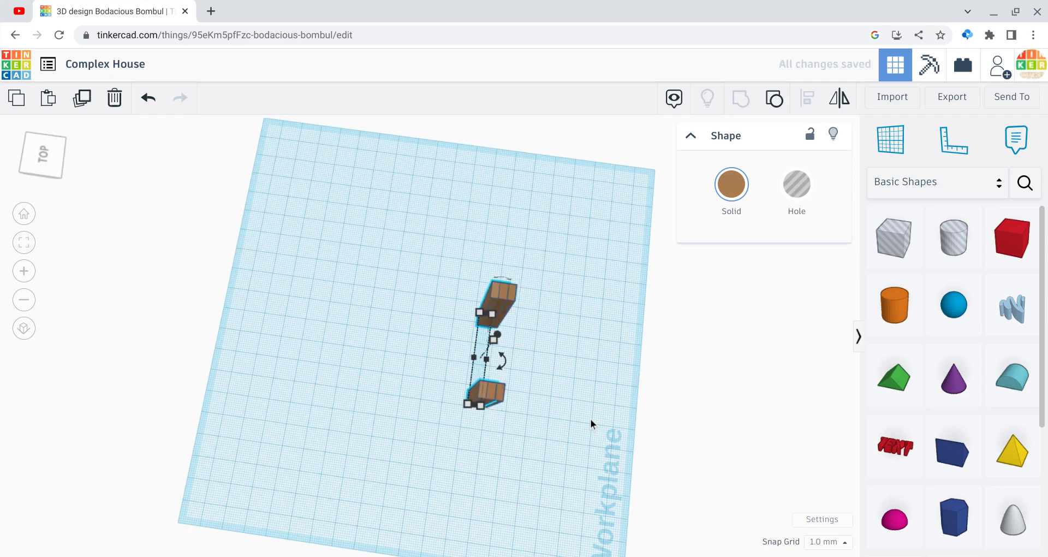
pyautogui.press('Left')
pyautogui.press('Left')
pyautogui.press('Left')
pyautogui.press('Left')
pyautogui.press('Left')
pyautogui.press('Left')
pyautogui.press('Left')
pyautogui.press('Left')
pyautogui.press('Left')
pyautogui.press('Left')
pyautogui.press('Left')
pyautogui.press('Left')
pyautogui.press('Left')
pyautogui.press('Left')
pyautogui.press('Left')
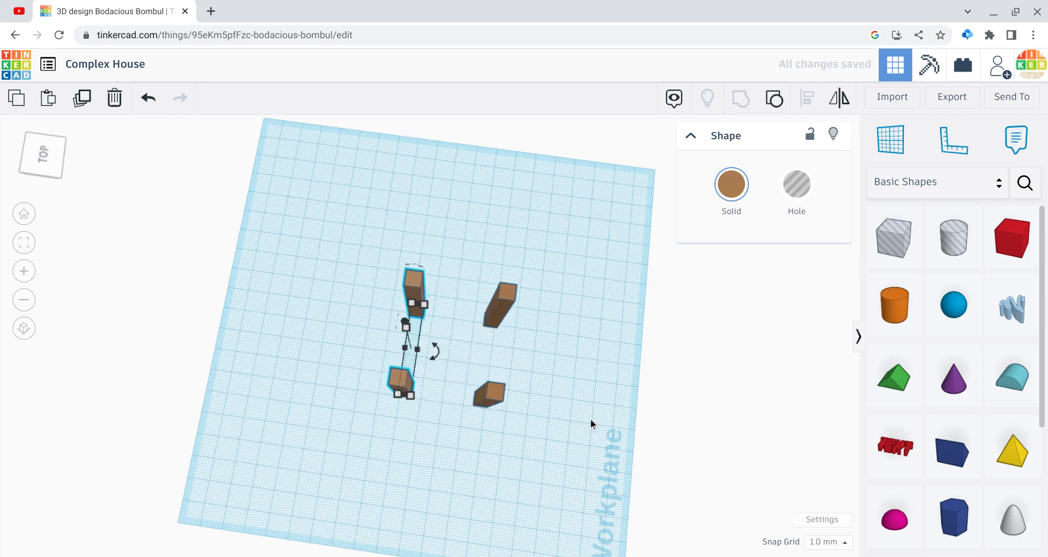
pyautogui.click(342, 299)
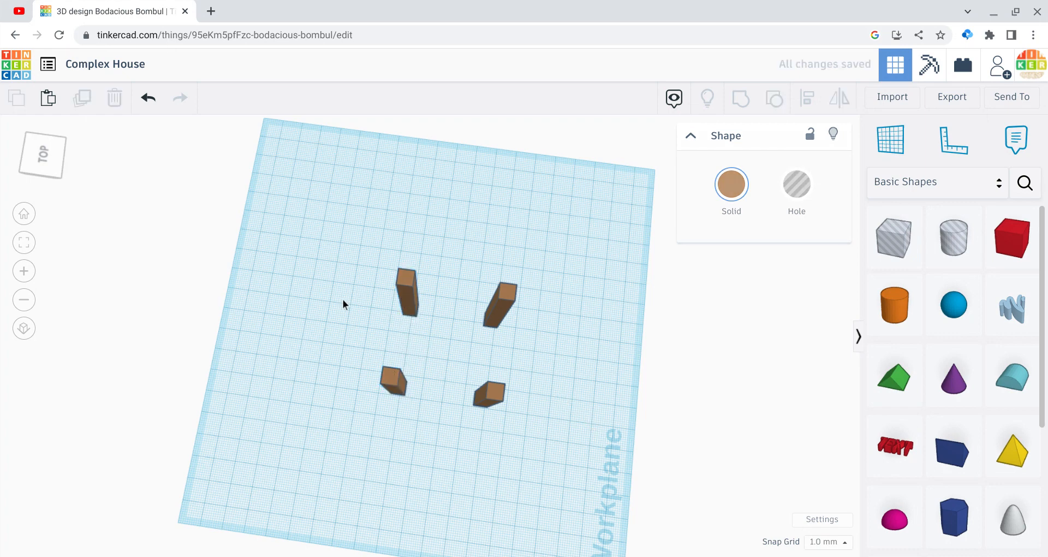
# Step: Ungroup the copied column pair and move its nearer column outward in both directions, away from the other three
pyautogui.click(405, 298)
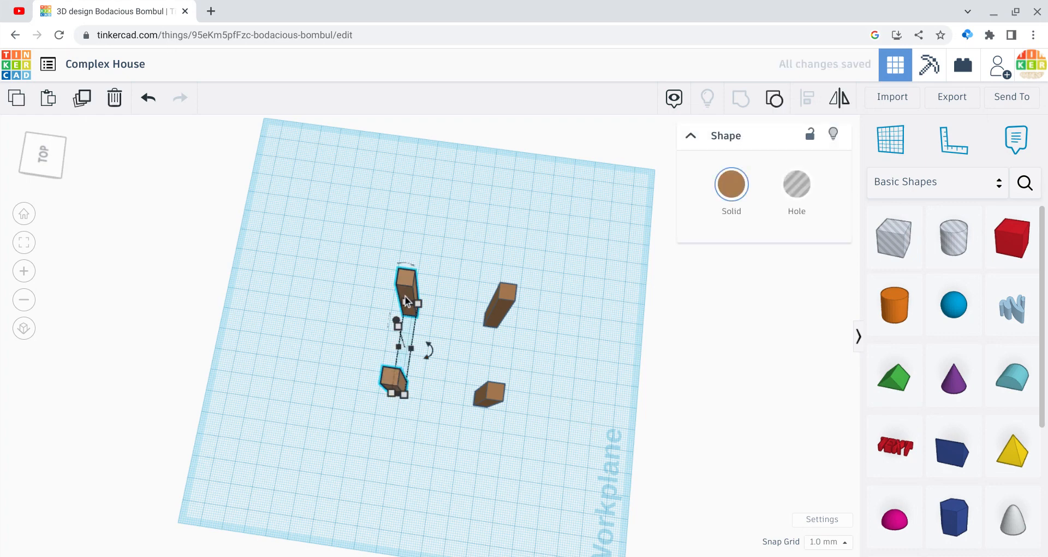
pyautogui.click(773, 100)
pyautogui.click(391, 374)
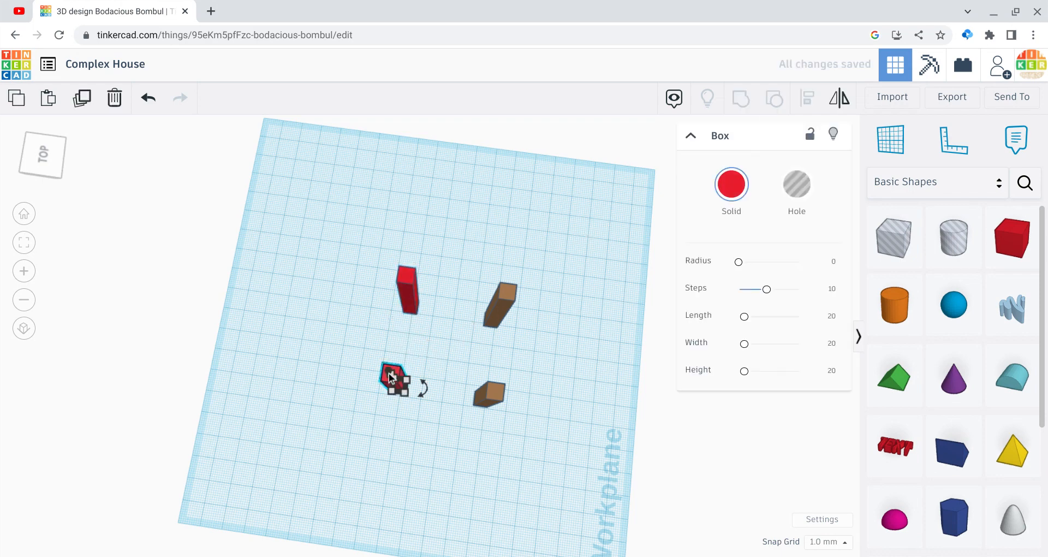
pyautogui.press('Down')
pyautogui.press('Down')
pyautogui.press('Down')
pyautogui.press('Down')
pyautogui.press('Down')
pyautogui.press('Down')
pyautogui.press('Down')
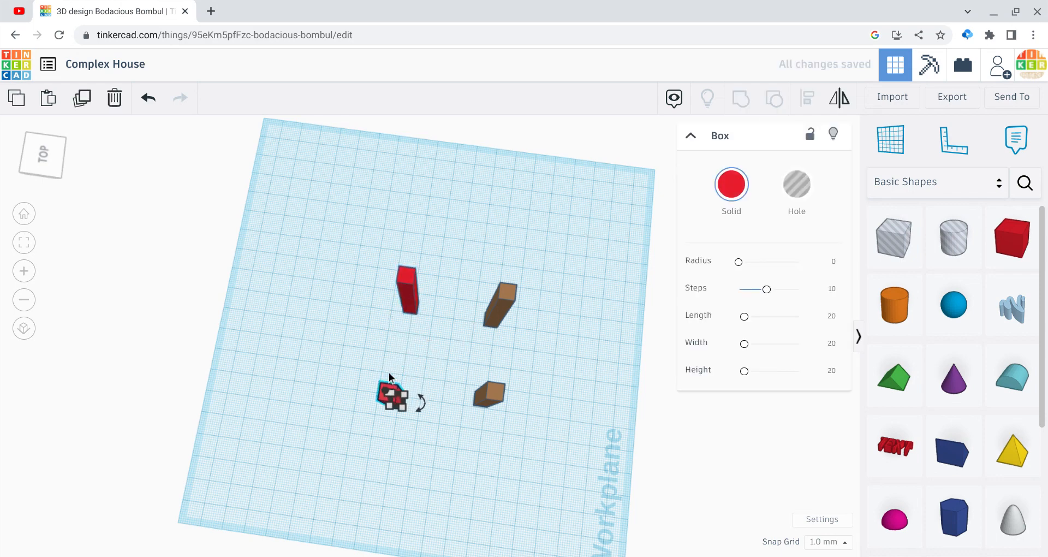
pyautogui.press('Left')
pyautogui.press('Left')
pyautogui.press('Left')
pyautogui.press('Left')
pyautogui.press('Left')
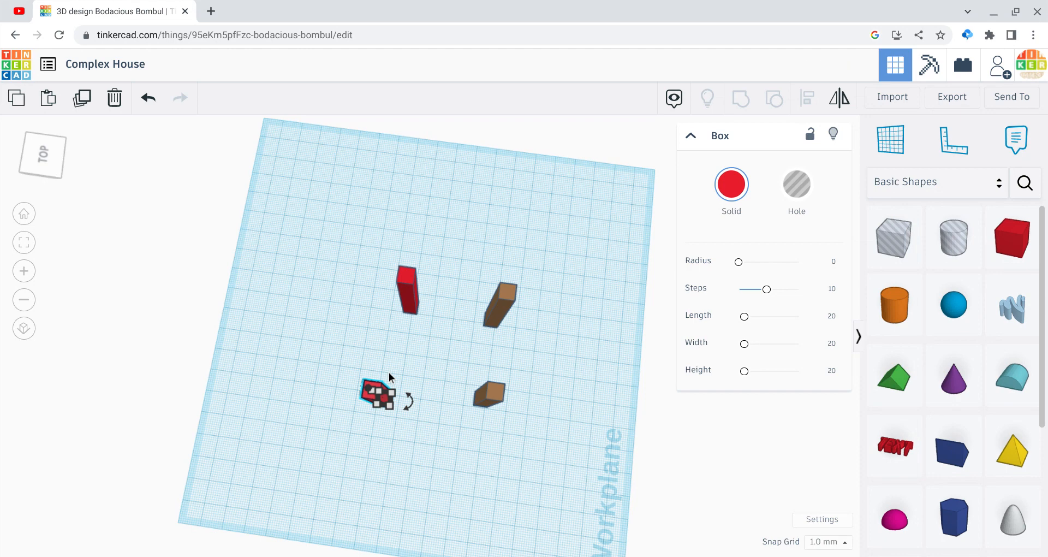
# Step: Shift the remaining brown column pair slightly outward and ungroup it into separate columns
pyautogui.click(489, 398)
pyautogui.press('Right')
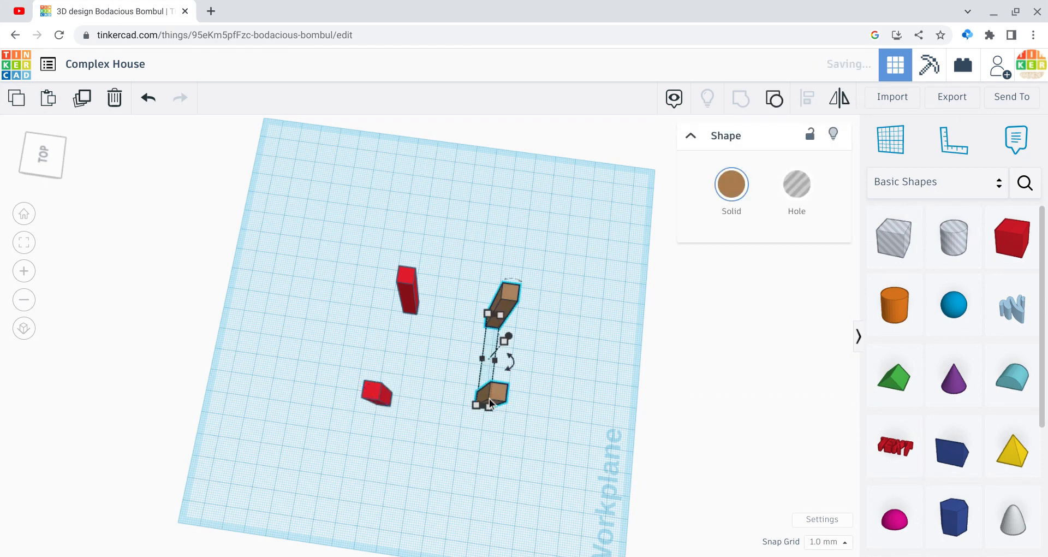
pyautogui.click(775, 98)
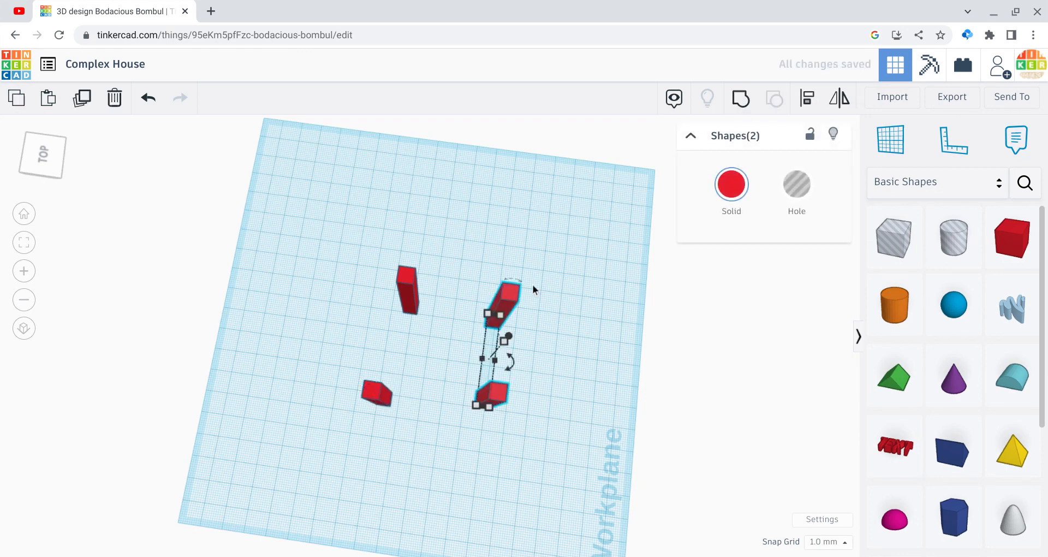
pyautogui.click(533, 285)
# Step: Move the nearer column beside the Workplane label outward, roughly in line with the near column opposite
pyautogui.click(494, 391)
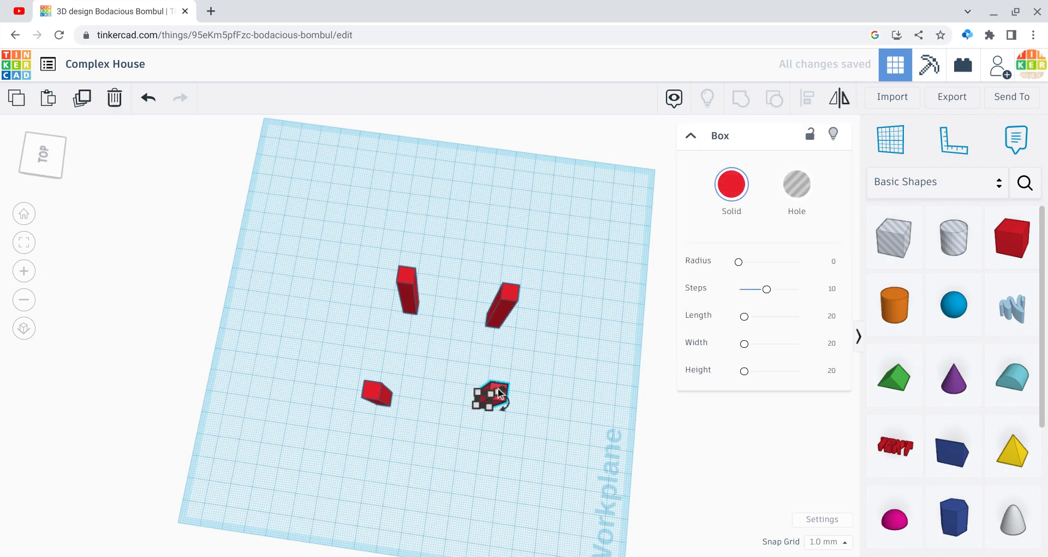
pyautogui.press('Down')
pyautogui.press('Down')
pyautogui.press('Down')
pyautogui.press('Down')
pyautogui.press('Down')
pyautogui.press('Down')
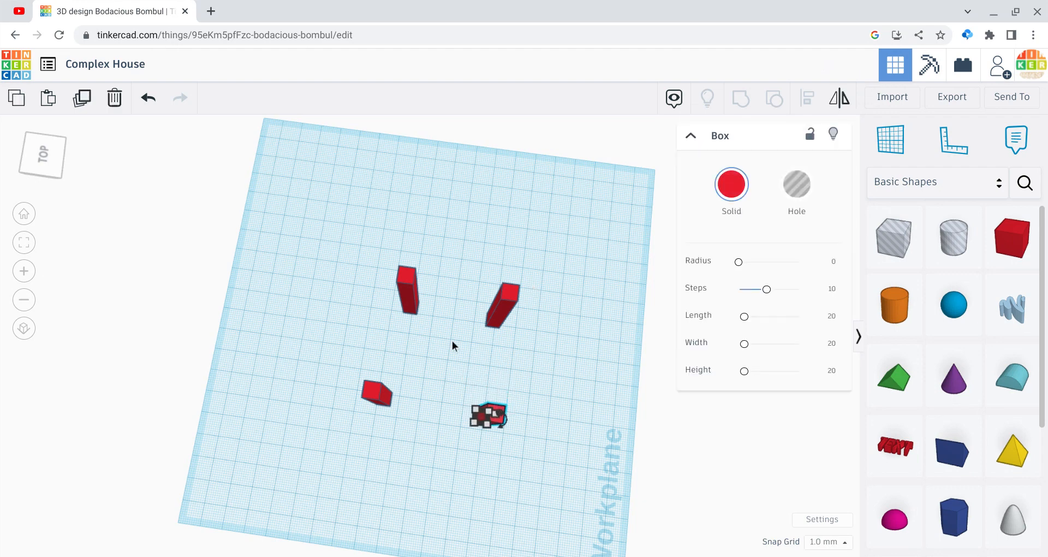
pyautogui.press('Up')
pyautogui.press('Up')
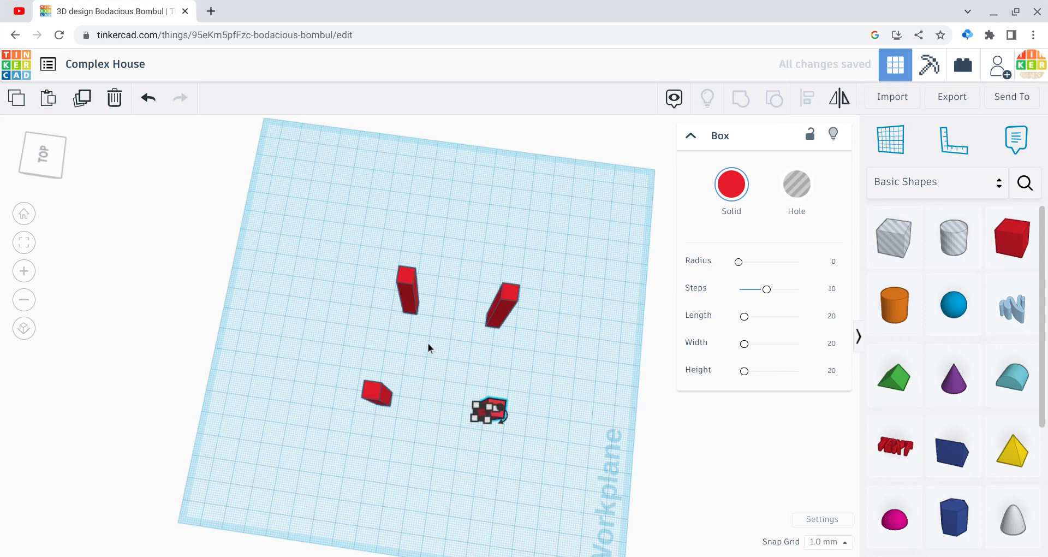
pyautogui.click(428, 343)
# Step: Move the far column of the copied pair outward in both directions, roughly in line with that pair's near column
pyautogui.click(405, 298)
pyautogui.press('Left')
pyautogui.press('Left')
pyautogui.press('Left')
pyautogui.press('Left')
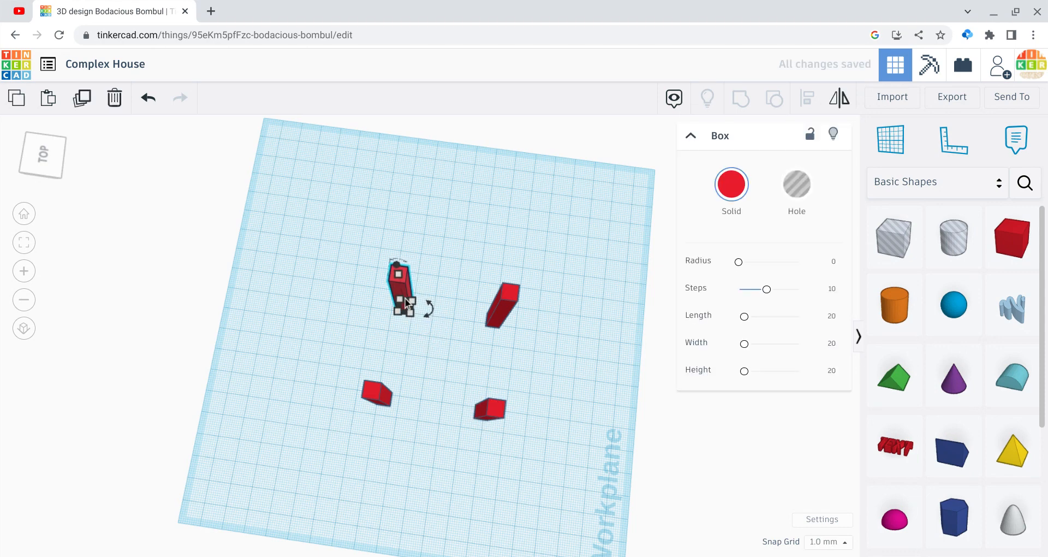
pyautogui.press('Up')
pyautogui.press('Up')
pyautogui.press('Up')
pyautogui.press('Up')
pyautogui.press('Up')
pyautogui.press('Up')
pyautogui.press('Up')
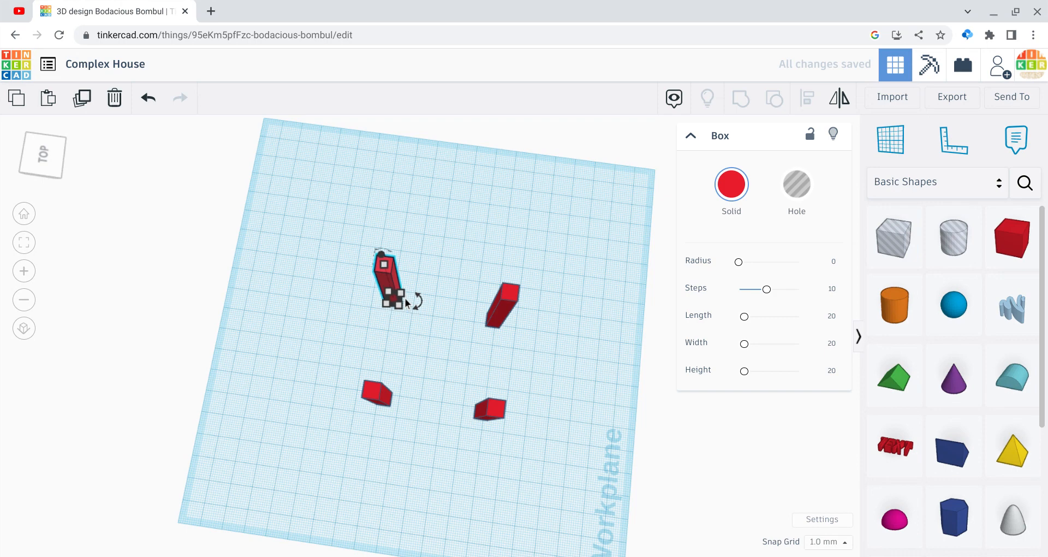
# Step: Move the fourth column, at the far end of the original pair, outward and nudge it back to line up with its opposite
pyautogui.click(492, 313)
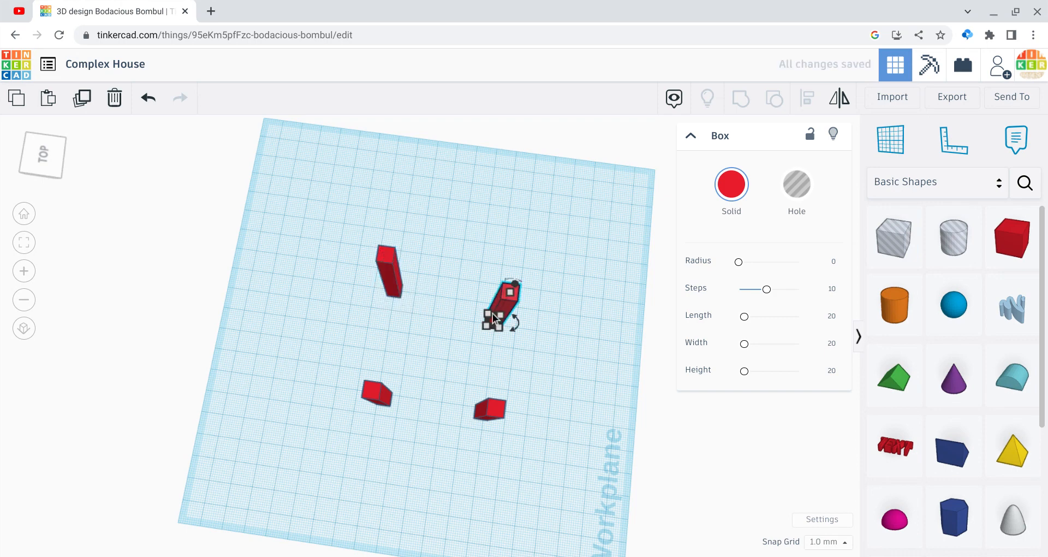
pyautogui.press('Up')
pyautogui.press('Up')
pyautogui.press('Up')
pyautogui.press('Up')
pyautogui.press('Up')
pyautogui.press('Up')
pyautogui.press('Up')
pyautogui.press('Up')
pyautogui.press('Up')
pyautogui.press('Up')
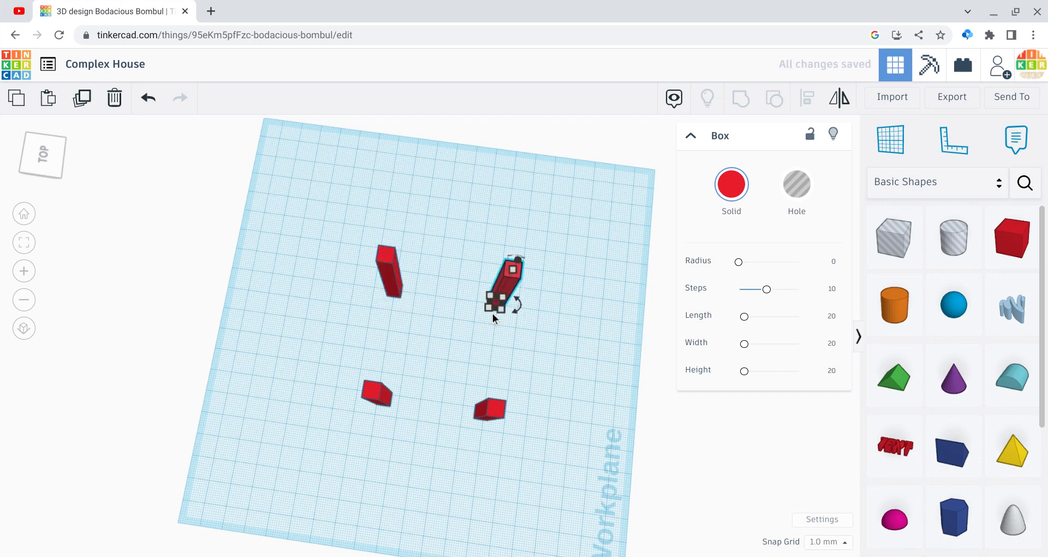
pyautogui.press('Down')
pyautogui.press('Down')
pyautogui.press('Down')
pyautogui.press('Down')
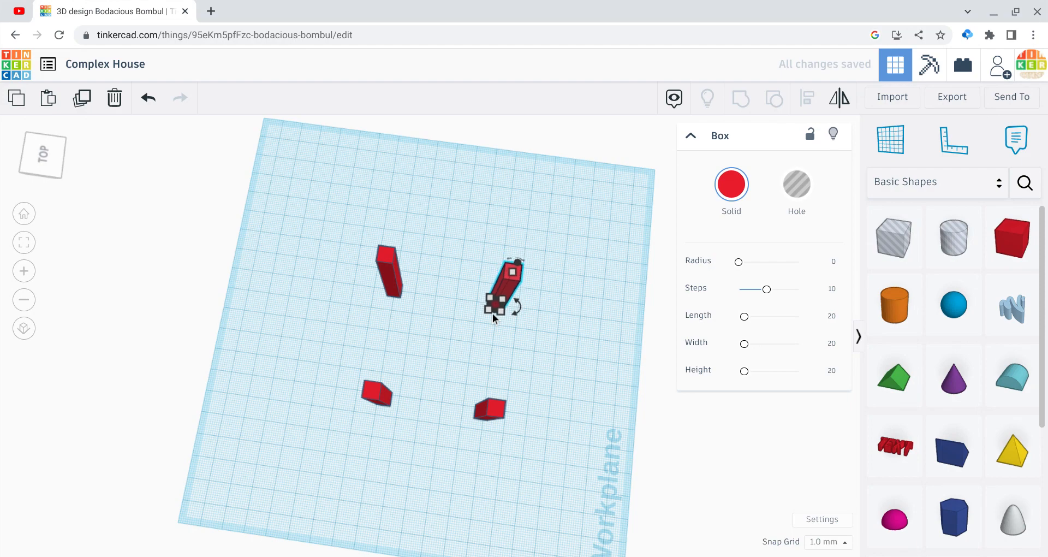
# Step: Group all four red columns into one shape and colour the group light brown
pyautogui.click(598, 433)
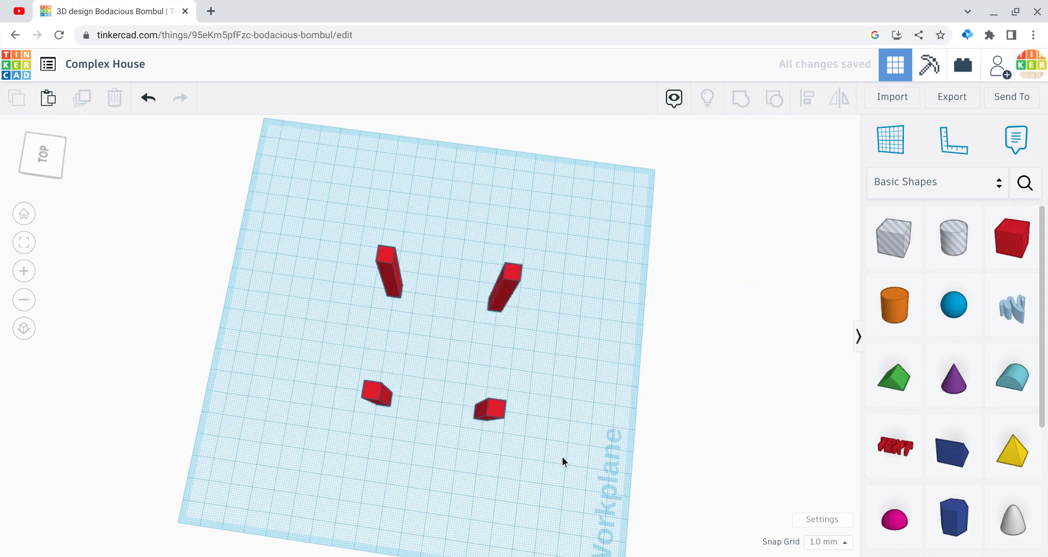
pyautogui.moveTo(51, 151); pyautogui.dragTo(26, 143)
pyautogui.click(26, 143)
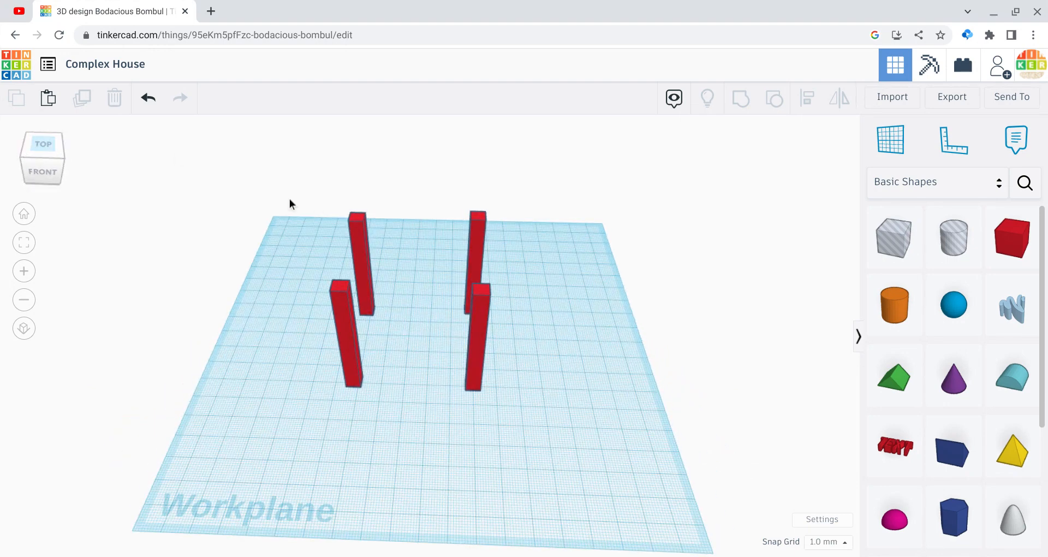
pyautogui.moveTo(290, 198); pyautogui.dragTo(514, 440)
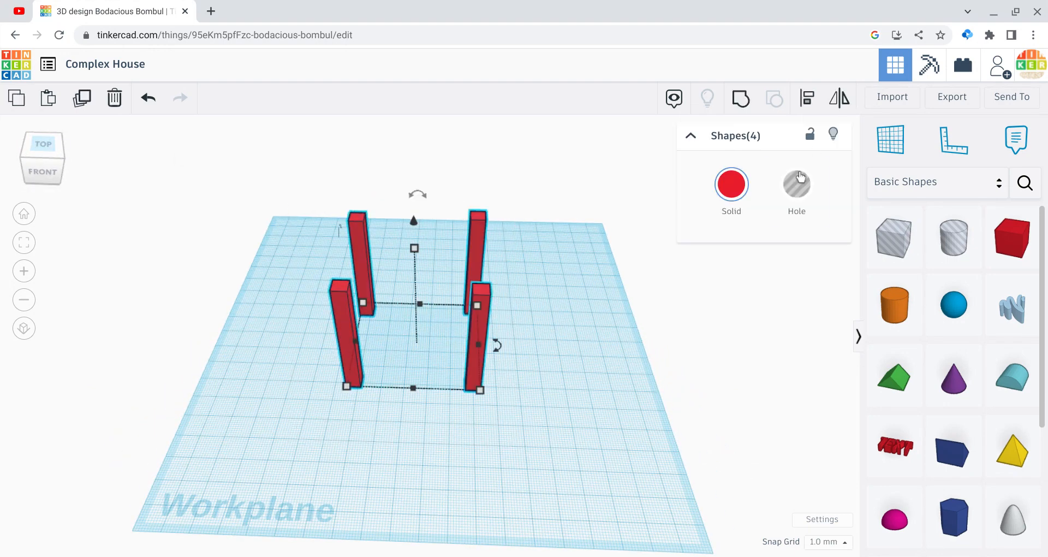
pyautogui.click(736, 99)
pyautogui.click(731, 185)
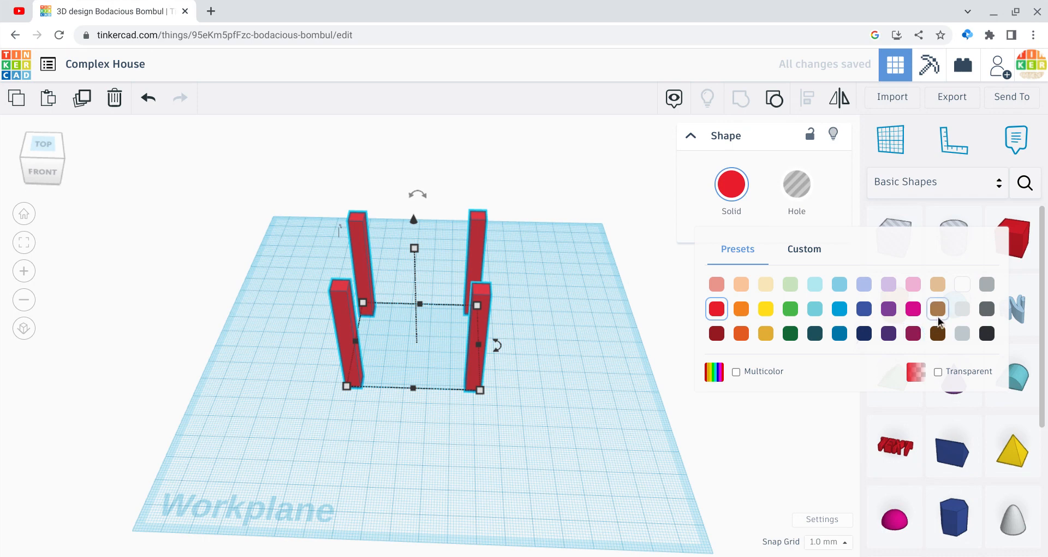
pyautogui.click(938, 311)
# Step: Shrink the column group's footprint, lower its height to 36 mm, and move it nearer the middle of the workplane
pyautogui.moveTo(484, 386)
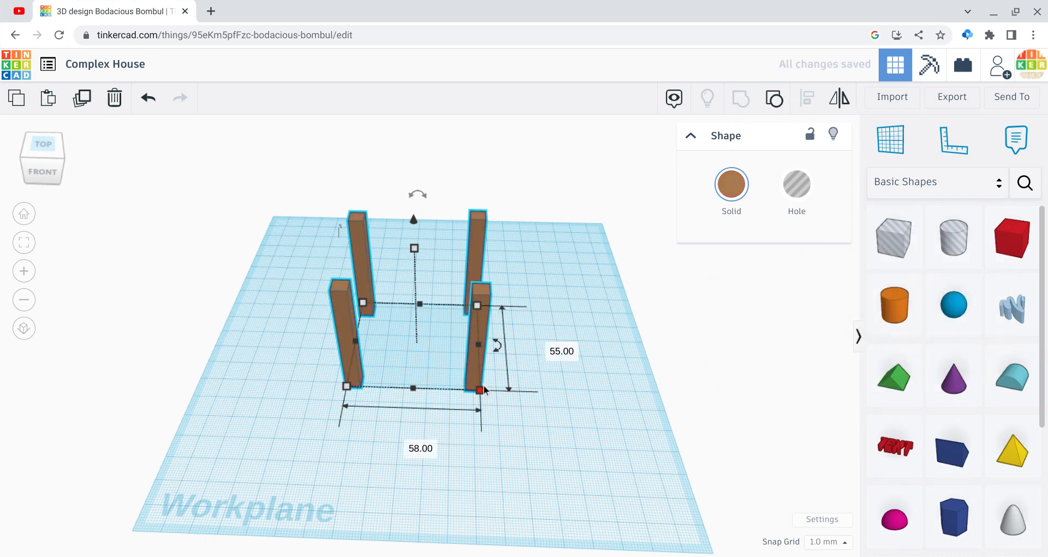
pyautogui.moveTo(481, 389); pyautogui.dragTo(423, 351)
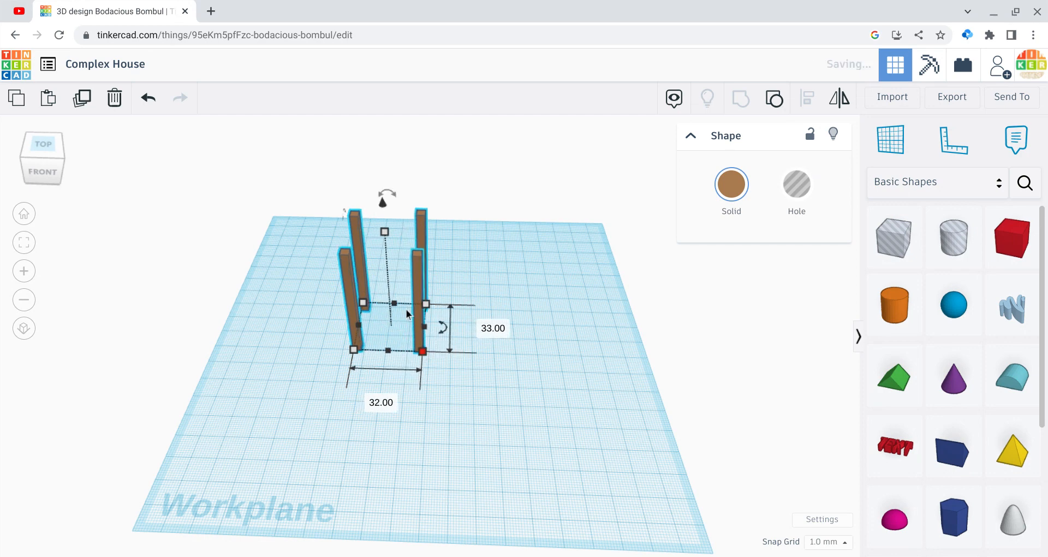
pyautogui.moveTo(383, 235); pyautogui.dragTo(387, 258)
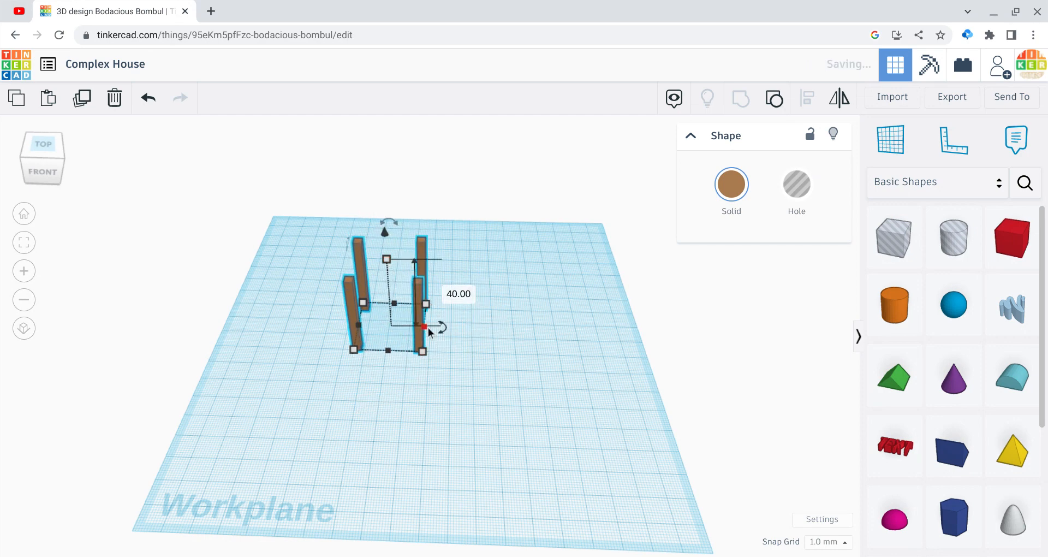
pyautogui.moveTo(429, 352); pyautogui.dragTo(411, 348)
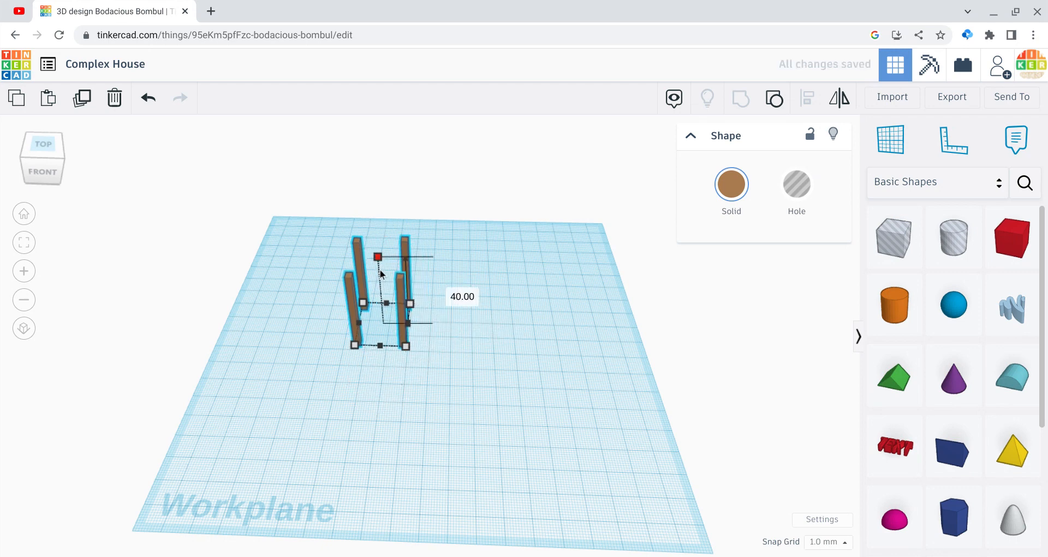
pyautogui.moveTo(406, 302); pyautogui.dragTo(502, 367)
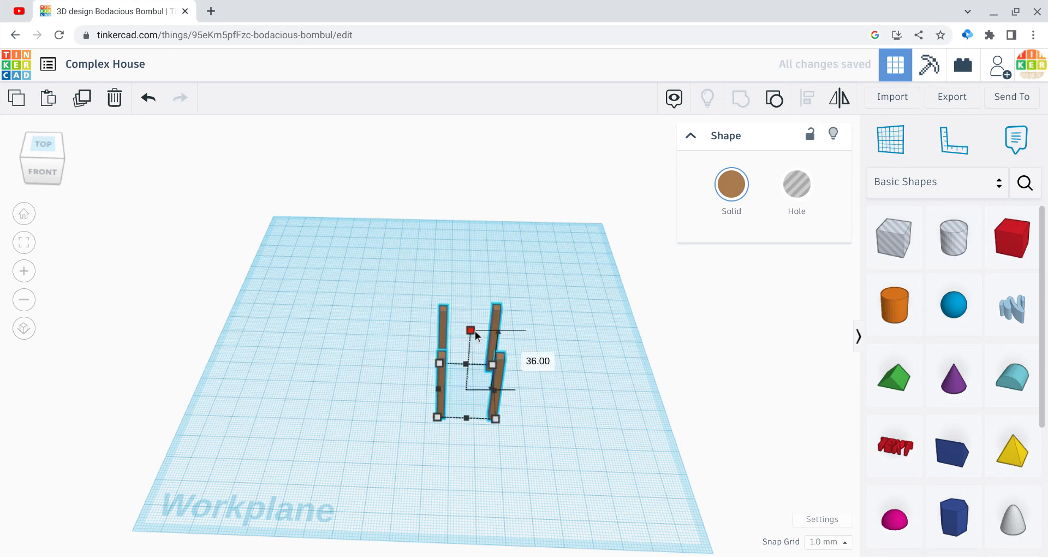
pyautogui.click(526, 420)
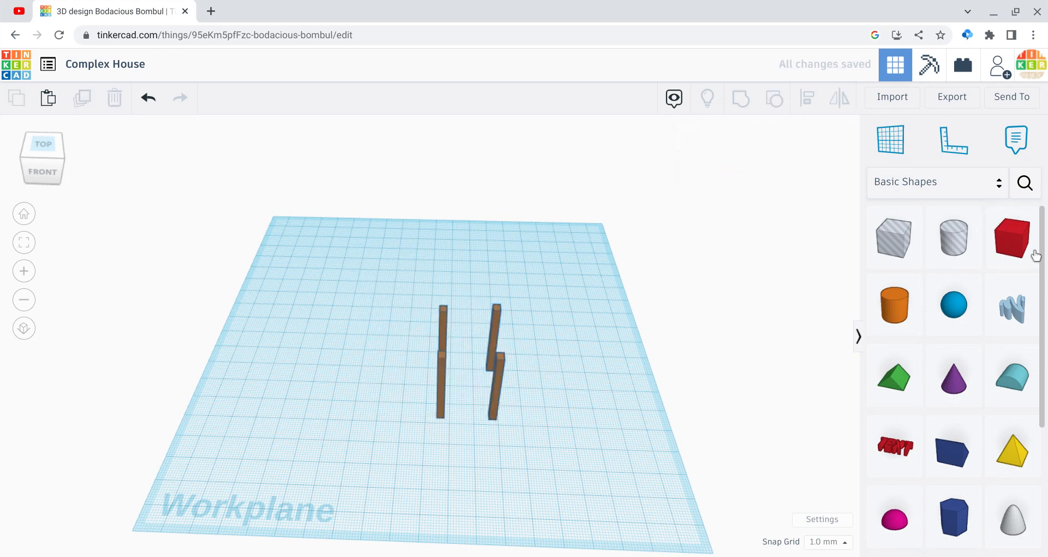
# Step: Add a box between the columns, flatten it into a thin floor slab, and stretch it to 30 mm deep
pyautogui.moveTo(1035, 255); pyautogui.dragTo(495, 397)
pyautogui.moveTo(469, 367); pyautogui.dragTo(468, 399)
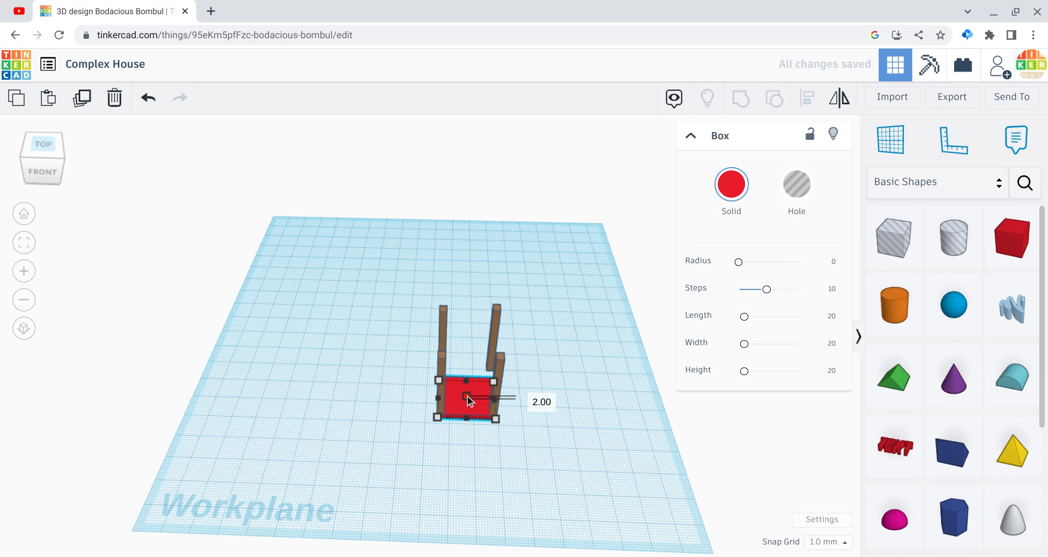
pyautogui.moveTo(467, 396); pyautogui.dragTo(465, 373)
pyautogui.moveTo(32, 162); pyautogui.dragTo(4, 170)
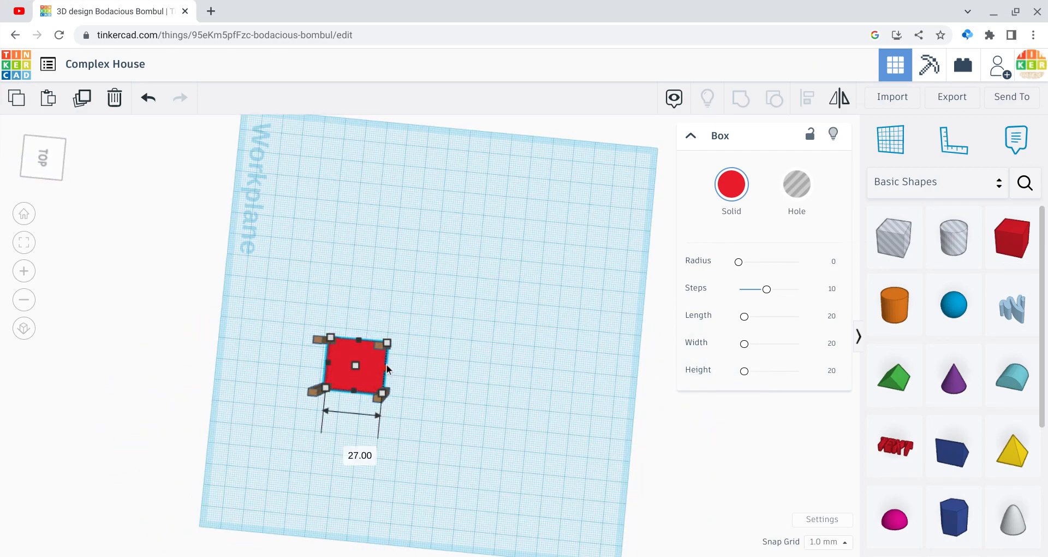
pyautogui.moveTo(386, 367); pyautogui.dragTo(392, 367)
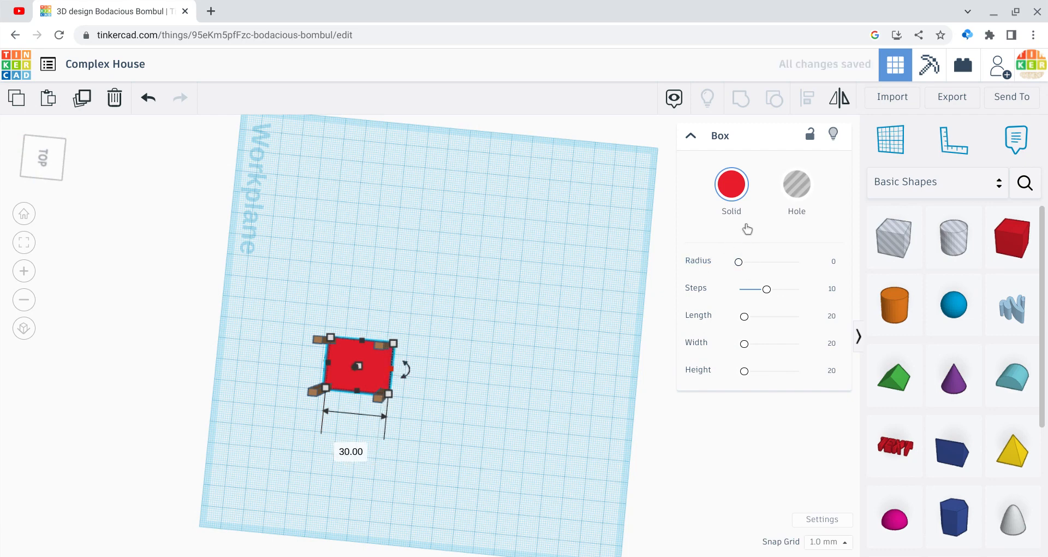
# Step: Colour the floor slab light grey
pyautogui.click(738, 202)
pyautogui.click(987, 284)
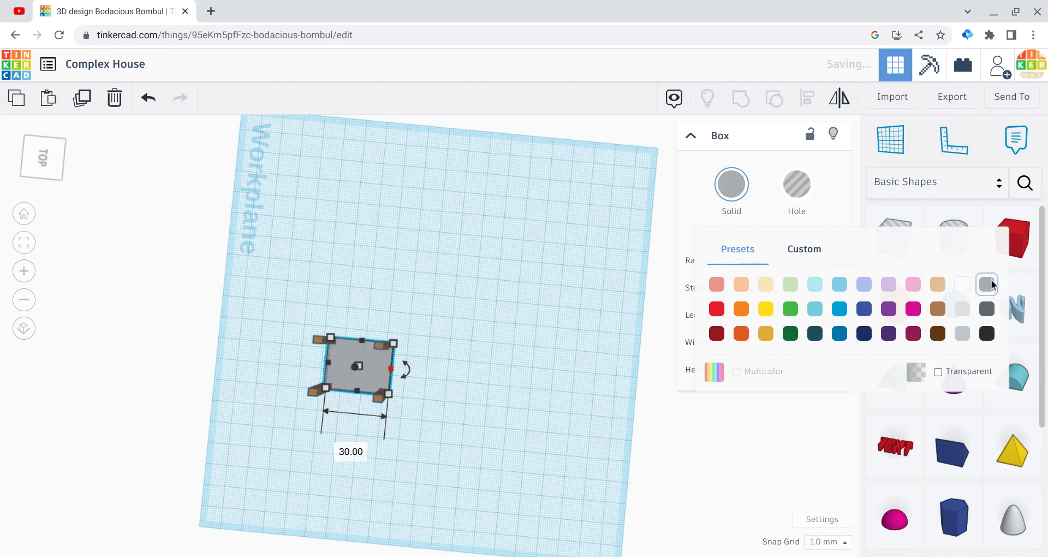
pyautogui.click(482, 439)
# Step: Group the floor slab with the columns and enable Multicolor so each part keeps its own colour
pyautogui.moveTo(42, 151); pyautogui.dragTo(68, 146)
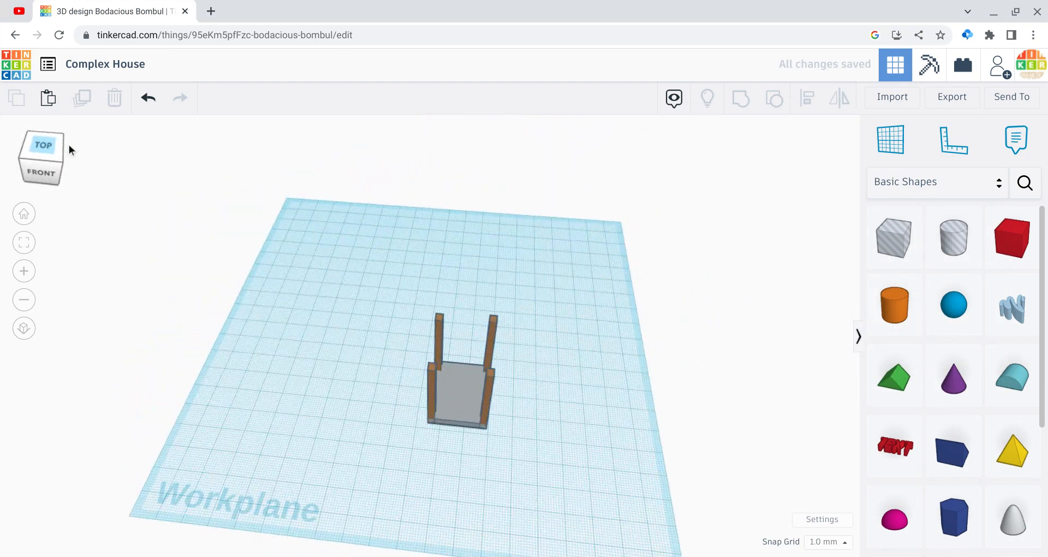
pyautogui.click(466, 414)
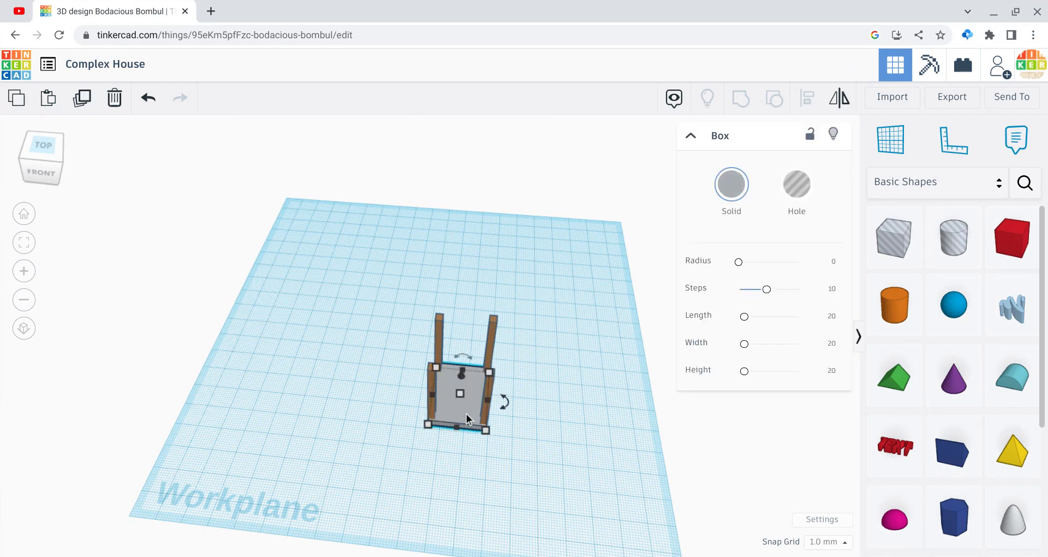
pyautogui.moveTo(309, 230); pyautogui.dragTo(592, 471)
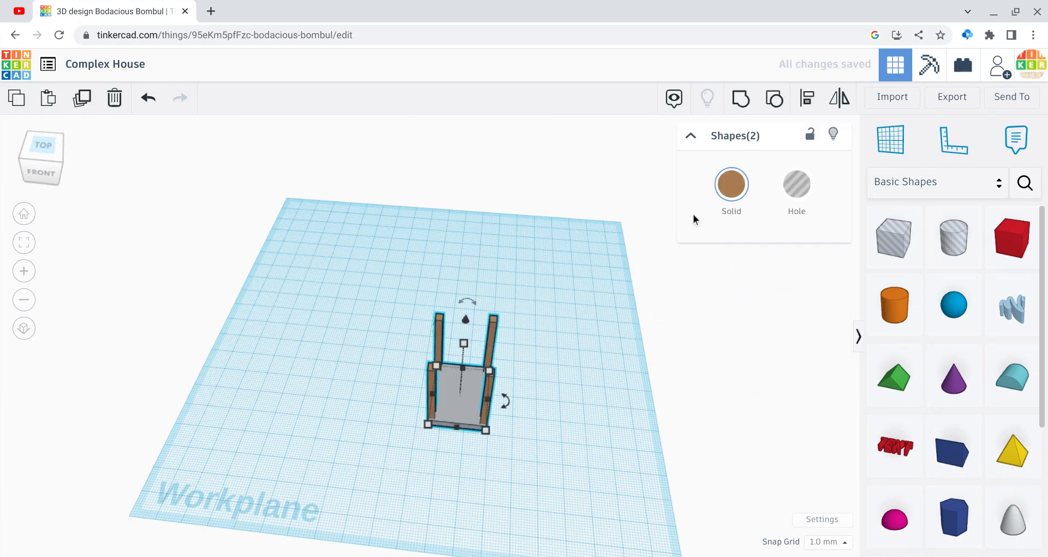
pyautogui.click(741, 98)
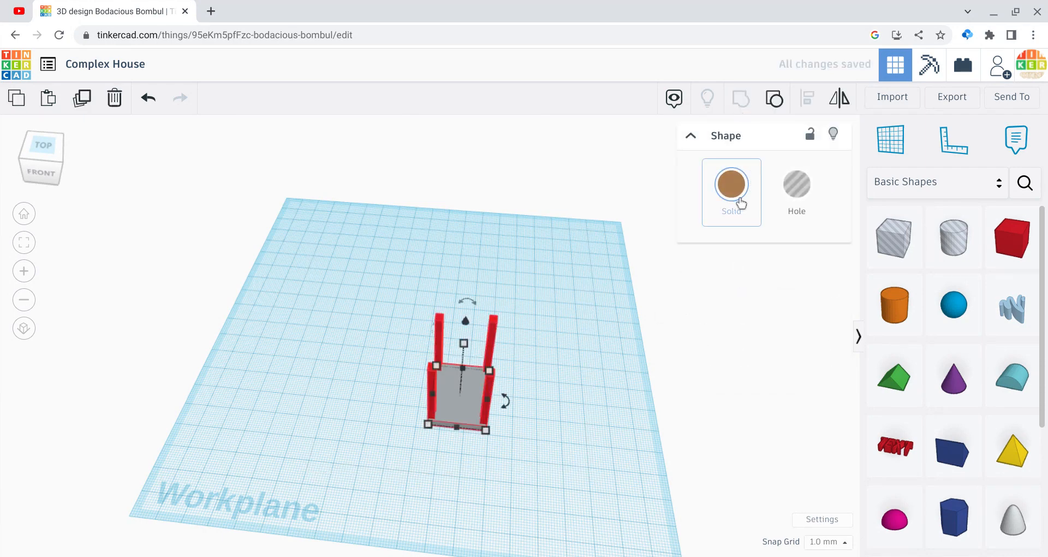
pyautogui.click(732, 189)
pyautogui.click(773, 377)
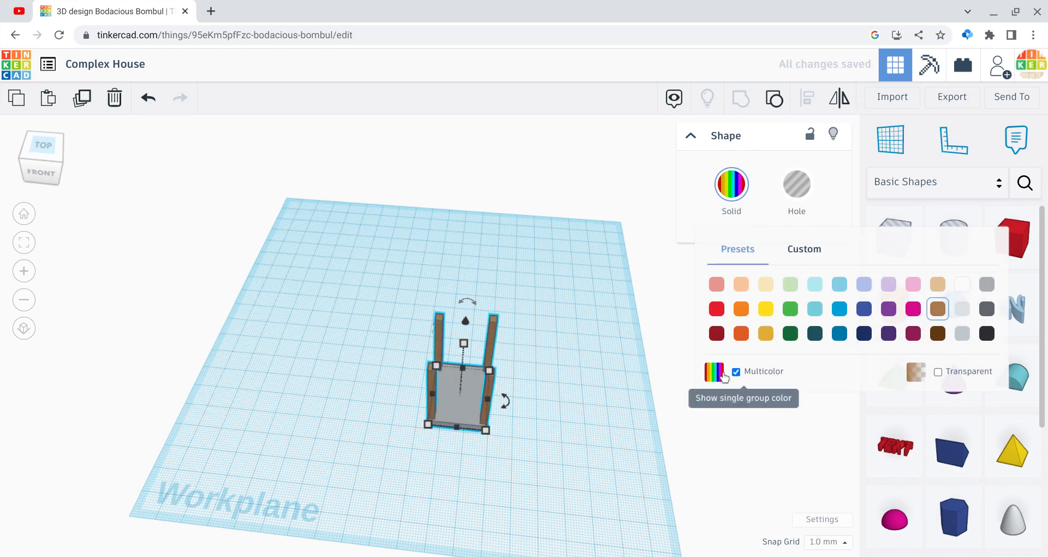
# Step: Raise the floor-and-column group 16 mm above the workplane and shift it farther back
pyautogui.moveTo(463, 318); pyautogui.dragTo(462, 286)
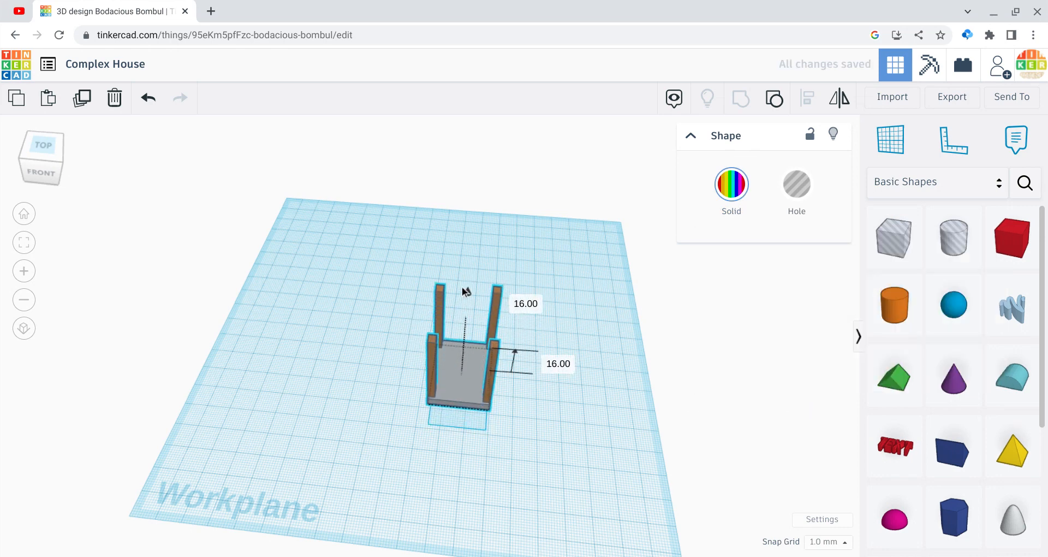
pyautogui.click(509, 440)
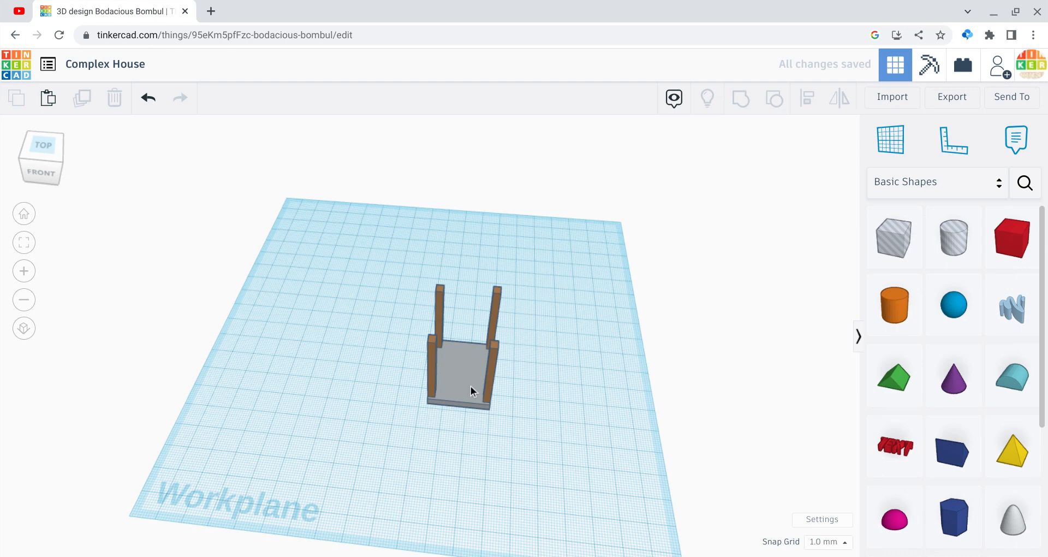
pyautogui.moveTo(471, 385); pyautogui.dragTo(446, 340)
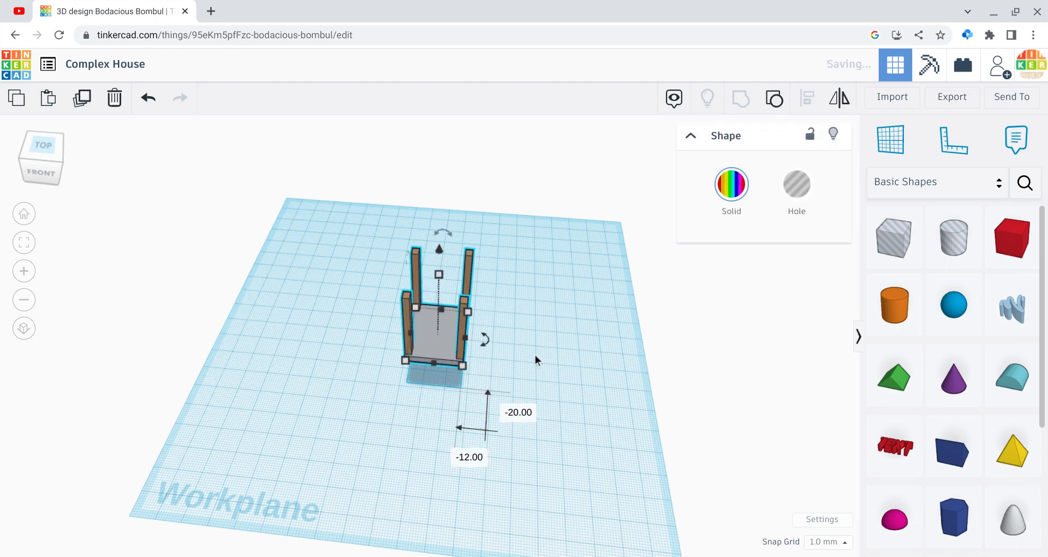
# Step: Place a red box at the front edge of the raised floor and set its width to 24 mm
pyautogui.click(1013, 239)
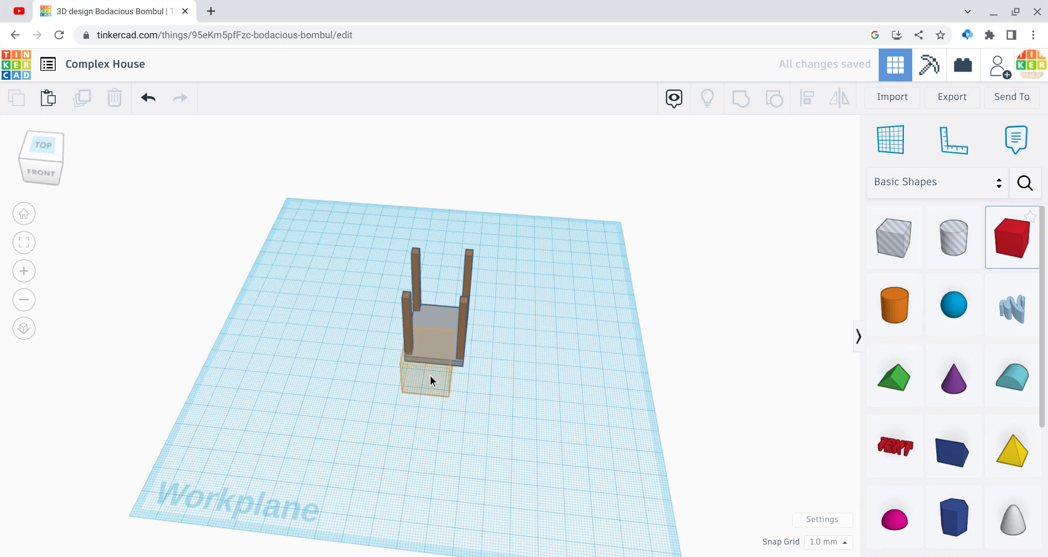
pyautogui.click(431, 379)
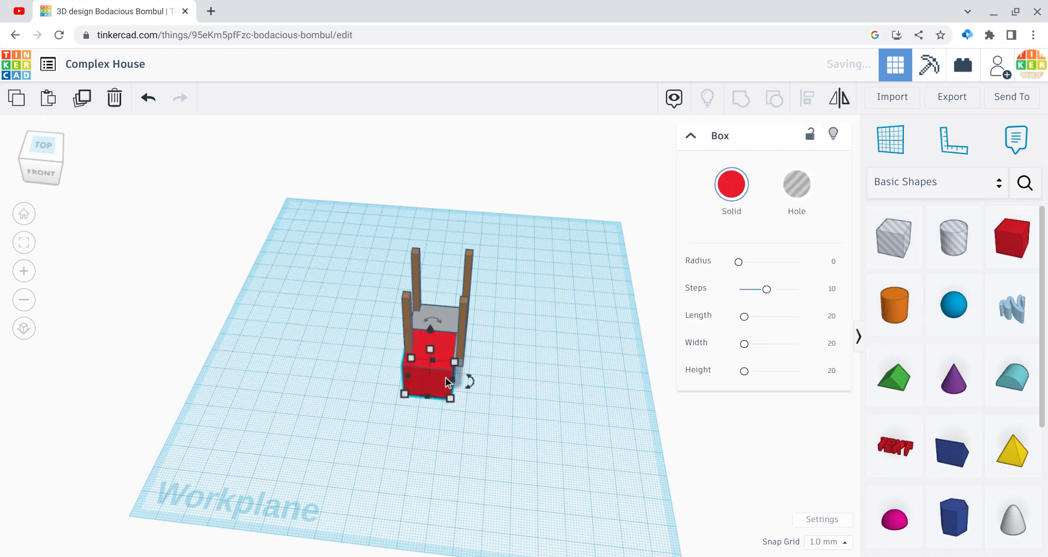
pyautogui.click(445, 311)
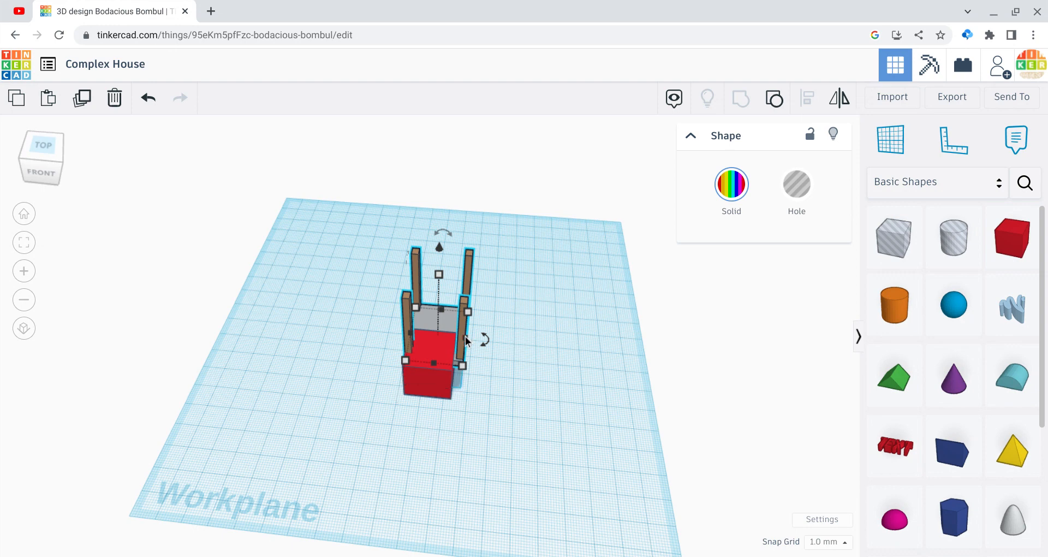
pyautogui.click(440, 397)
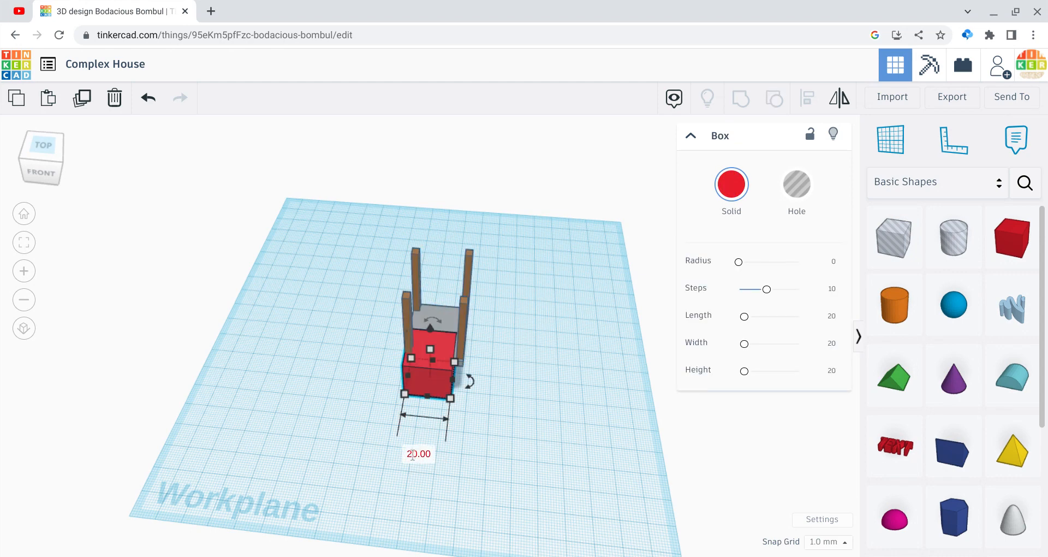
pyautogui.click(412, 454)
pyautogui.press('Return')
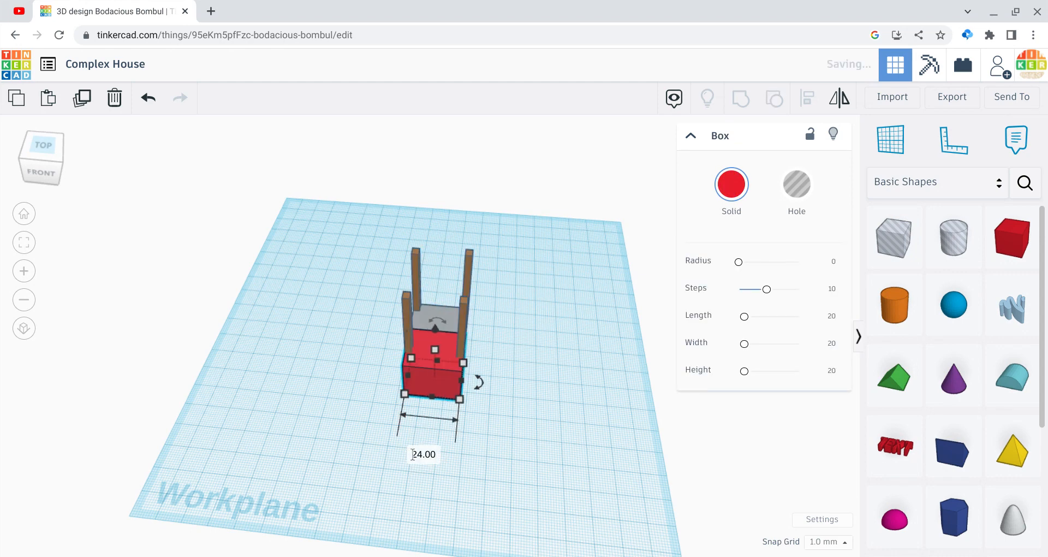
# Step: Lower the red box's height to 9 mm and nudge it forward, away from the raised floor
pyautogui.moveTo(435, 345); pyautogui.dragTo(436, 366)
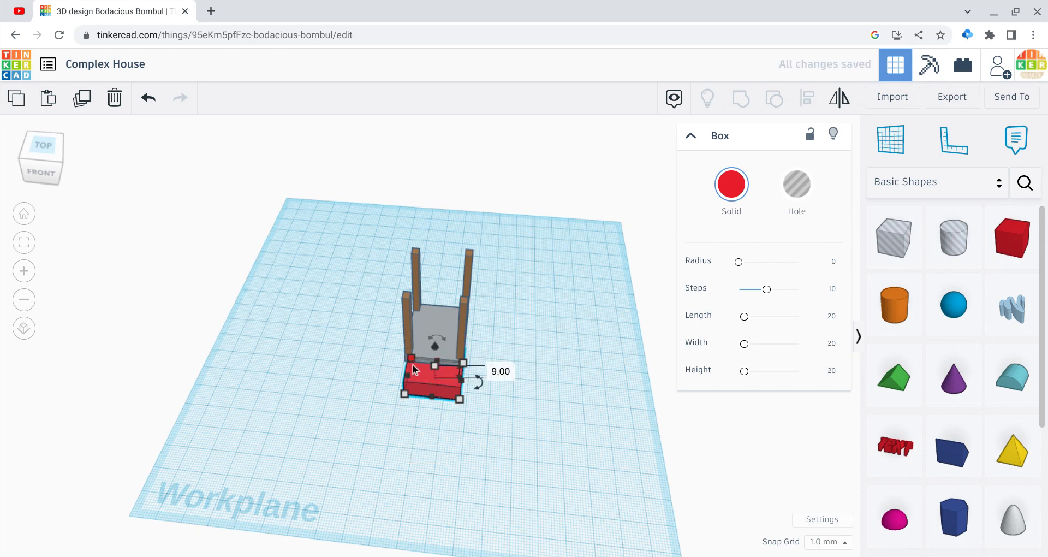
pyautogui.press('Down')
pyautogui.press('Down')
pyautogui.press('Down')
pyautogui.press('Down')
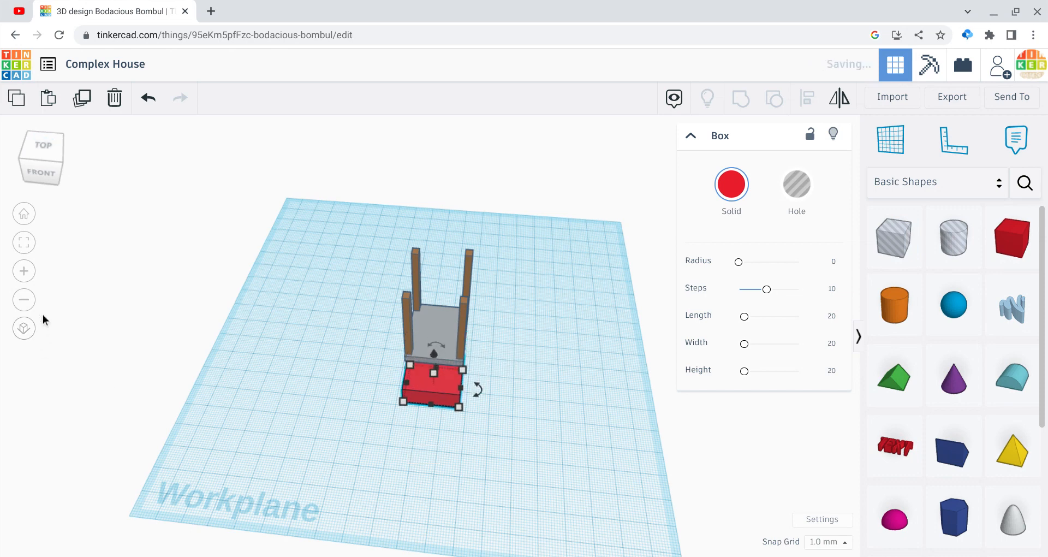
# Step: Duplicate the red stair block and nudge the copy sideways until it lines up with the original
pyautogui.click(55, 143)
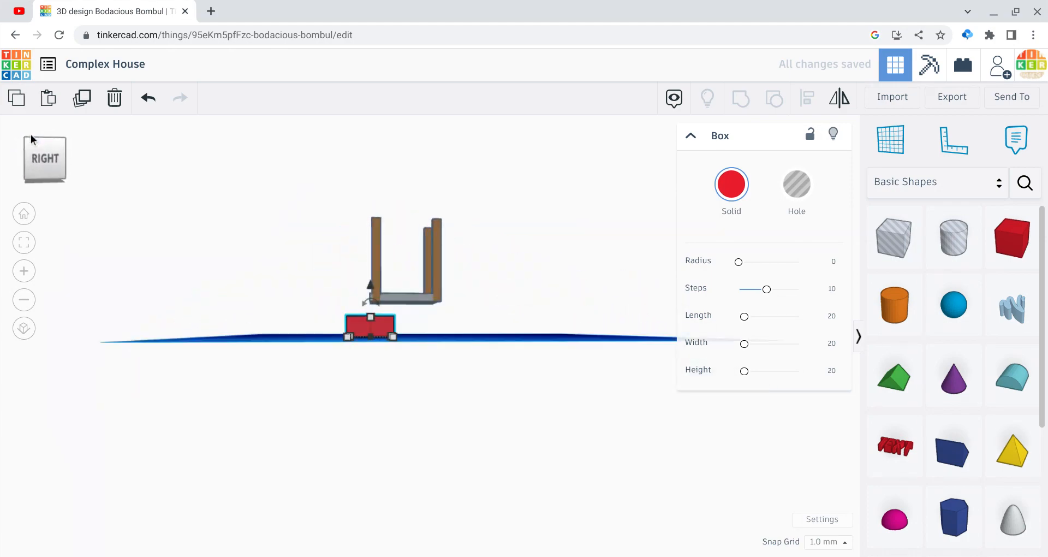
pyautogui.click(31, 136)
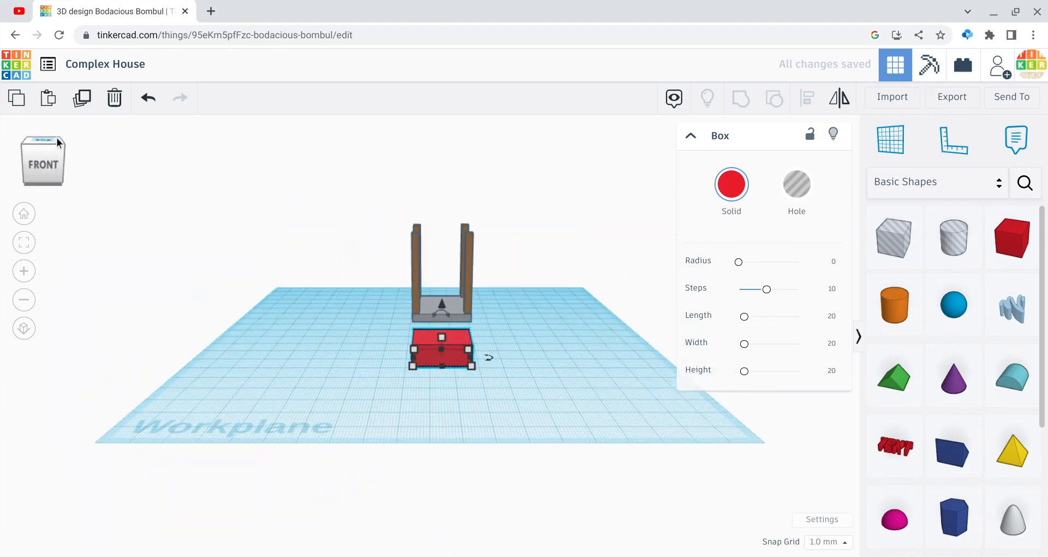
pyautogui.hotkey('ctrl', 'v')
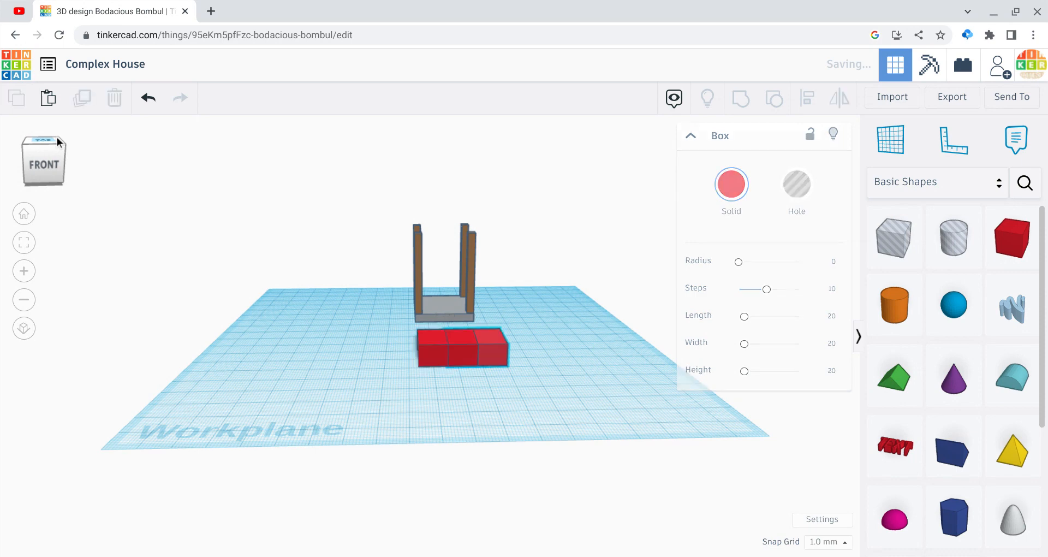
pyautogui.press('Left')
pyautogui.press('Left')
pyautogui.press('Left')
pyautogui.press('Left')
pyautogui.press('Left')
pyautogui.press('Left')
pyautogui.press('Left')
pyautogui.press('Left')
pyautogui.press('Left')
pyautogui.press('Left')
pyautogui.press('Left')
pyautogui.press('Left')
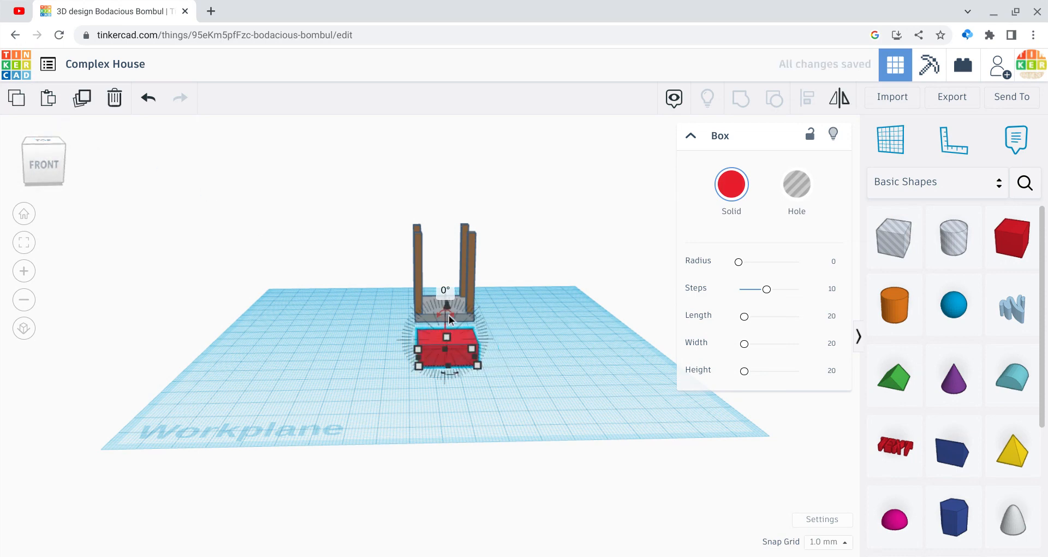
# Step: Raise the copied block and set it back against the floor as an upper step behind the first
pyautogui.moveTo(448, 305); pyautogui.dragTo(438, 287)
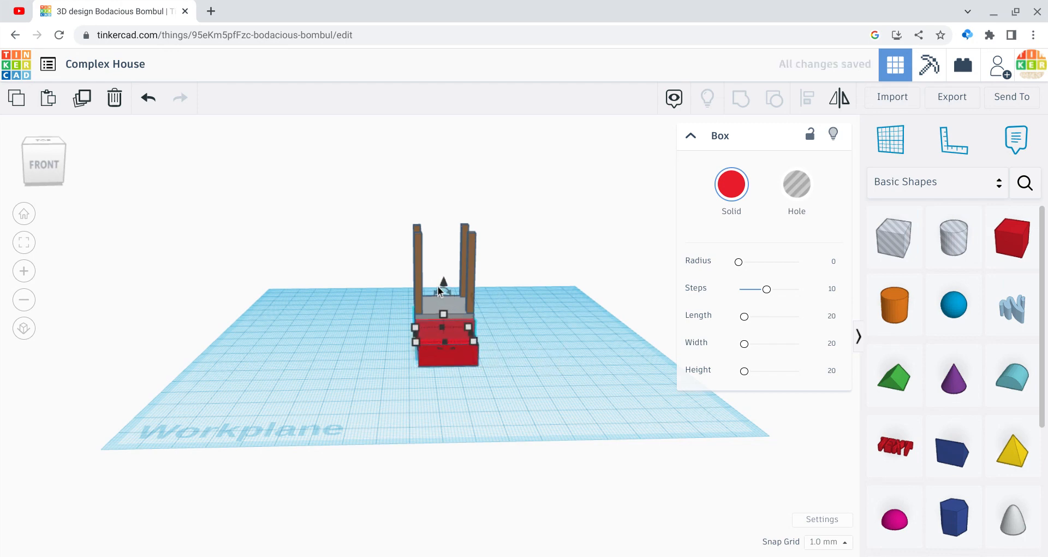
pyautogui.click(38, 175)
pyautogui.click(377, 454)
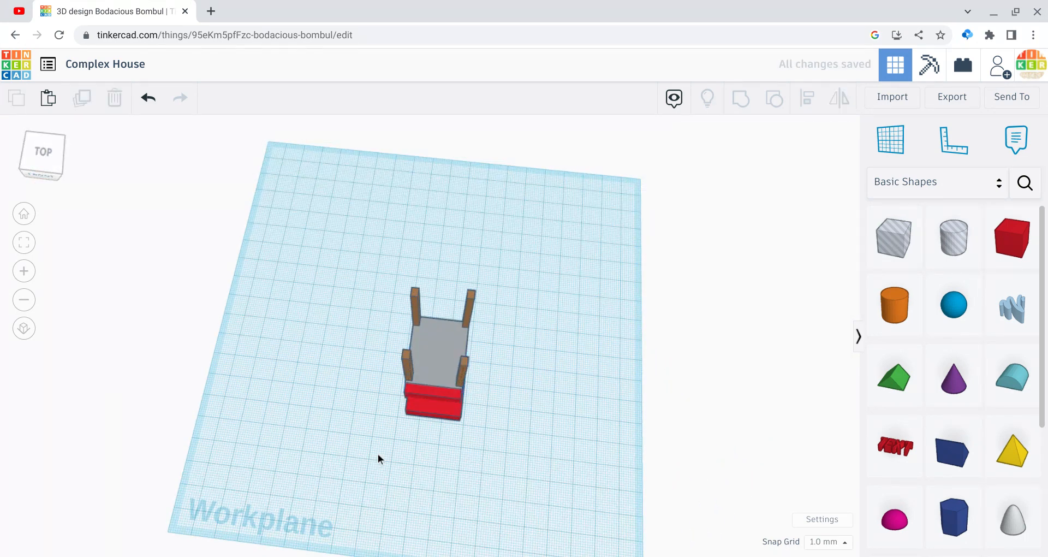
# Step: Nudge the lower red stair block sideways into line with the upper one and colour both steps light grey
pyautogui.click(440, 414)
pyautogui.press('Left')
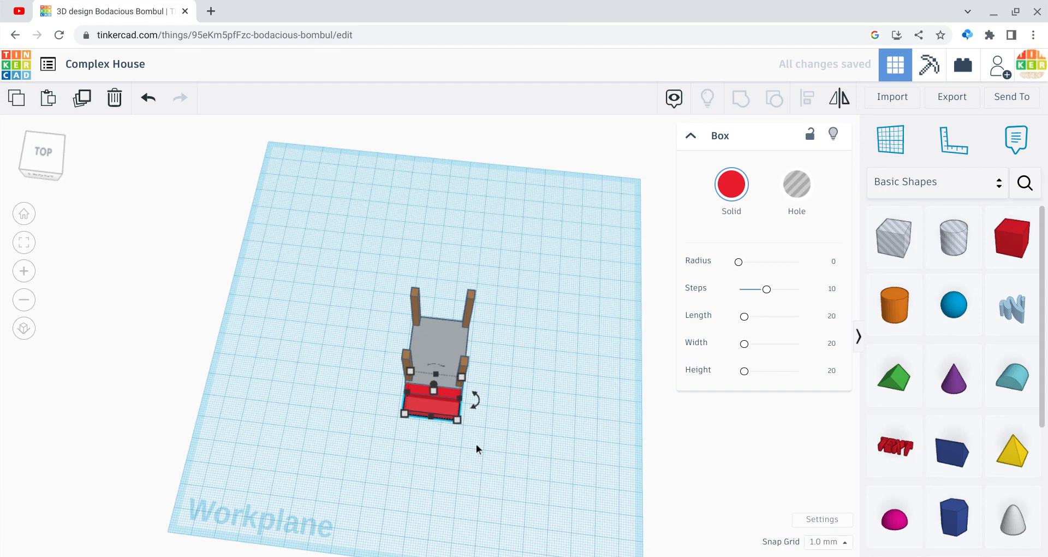
pyautogui.click(478, 449)
pyautogui.moveTo(478, 449); pyautogui.dragTo(441, 393)
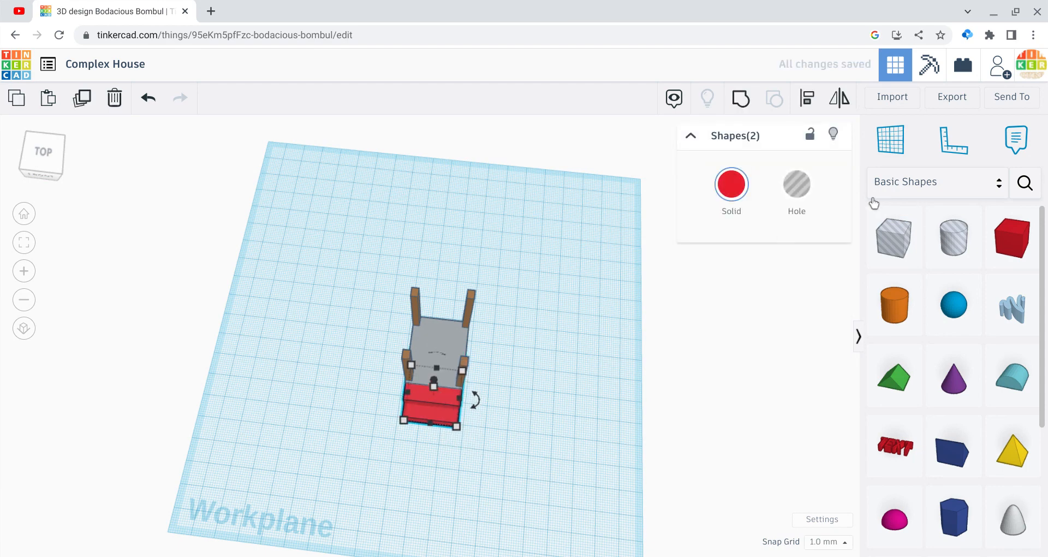
pyautogui.click(731, 184)
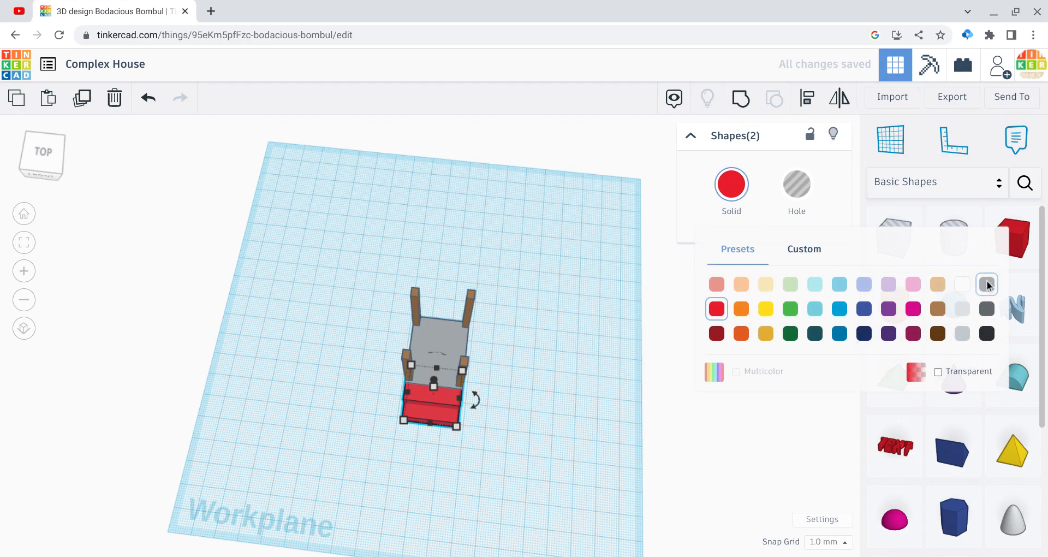
pyautogui.click(987, 284)
pyautogui.click(633, 434)
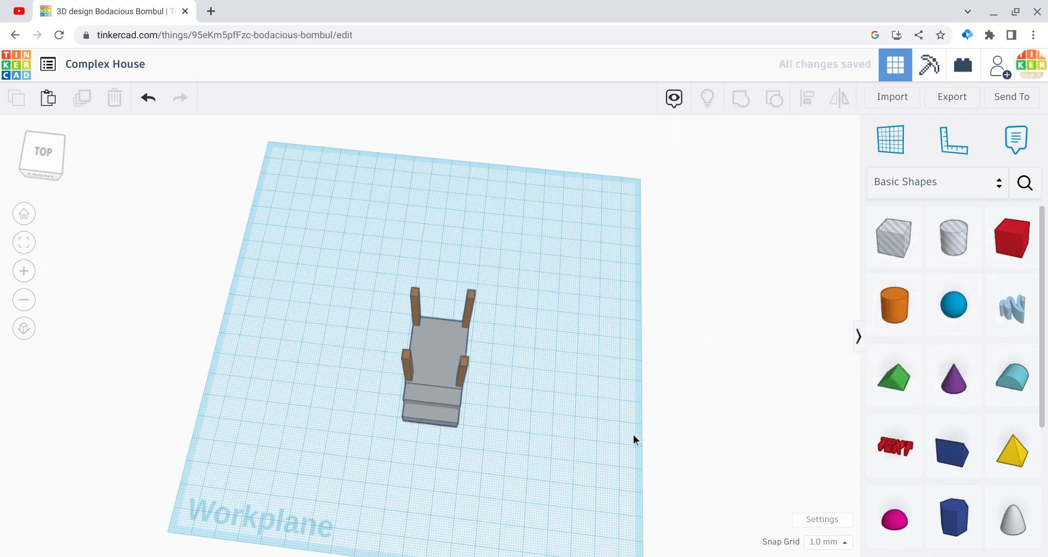
# Step: Place a box over the raised floor and enlarge it into a slab 184 mm long and 18 mm high
pyautogui.moveTo(50, 162); pyautogui.dragTo(20, 152)
pyautogui.click(20, 152)
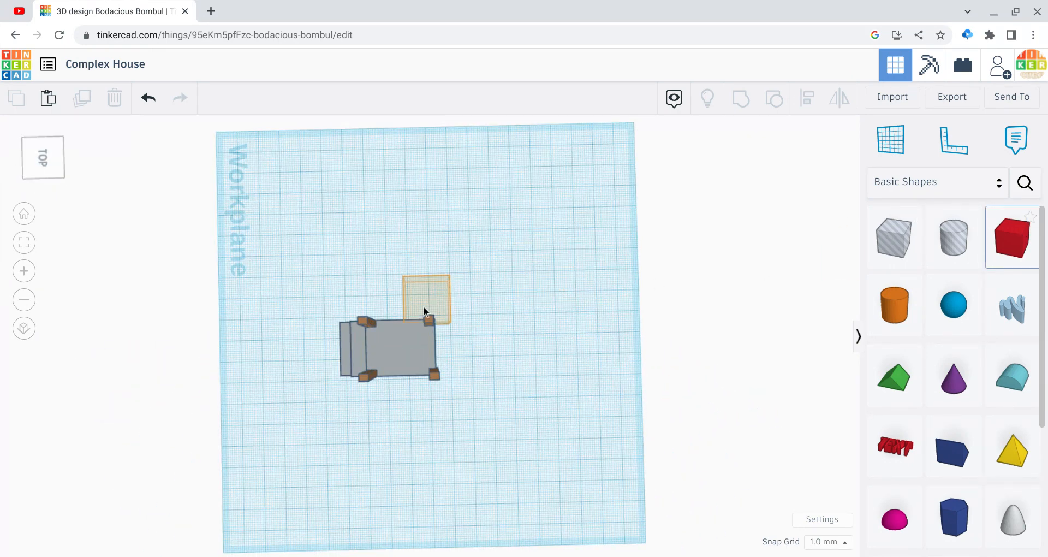
pyautogui.click(400, 312)
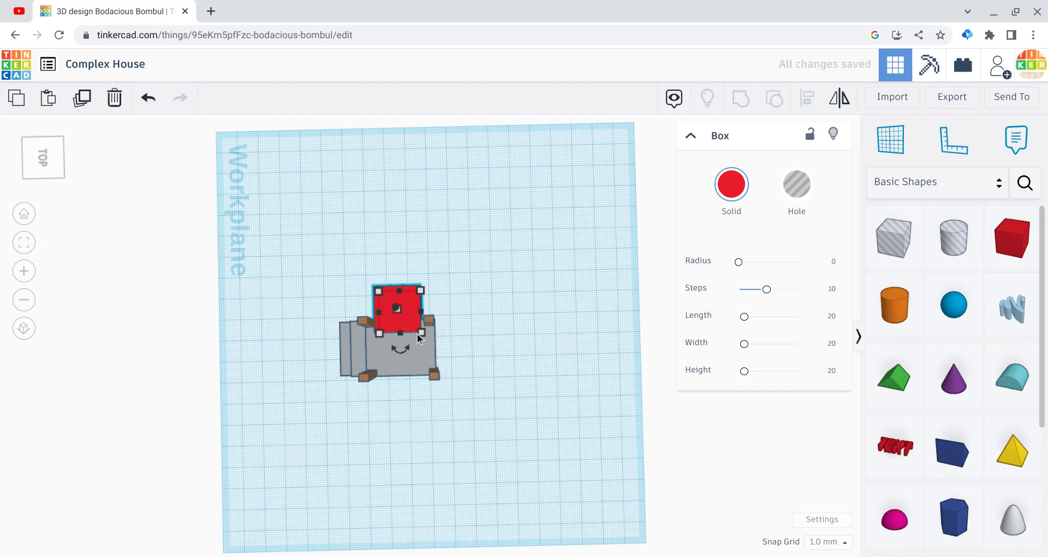
pyautogui.moveTo(422, 331); pyautogui.dragTo(623, 526)
pyautogui.moveTo(500, 286); pyautogui.dragTo(463, 155)
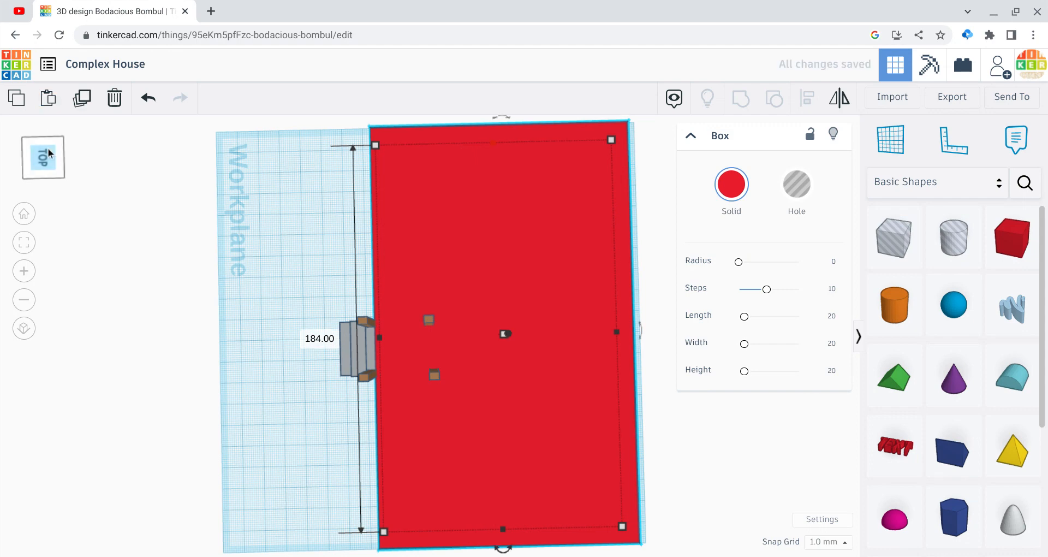
pyautogui.moveTo(43, 152); pyautogui.dragTo(73, 142)
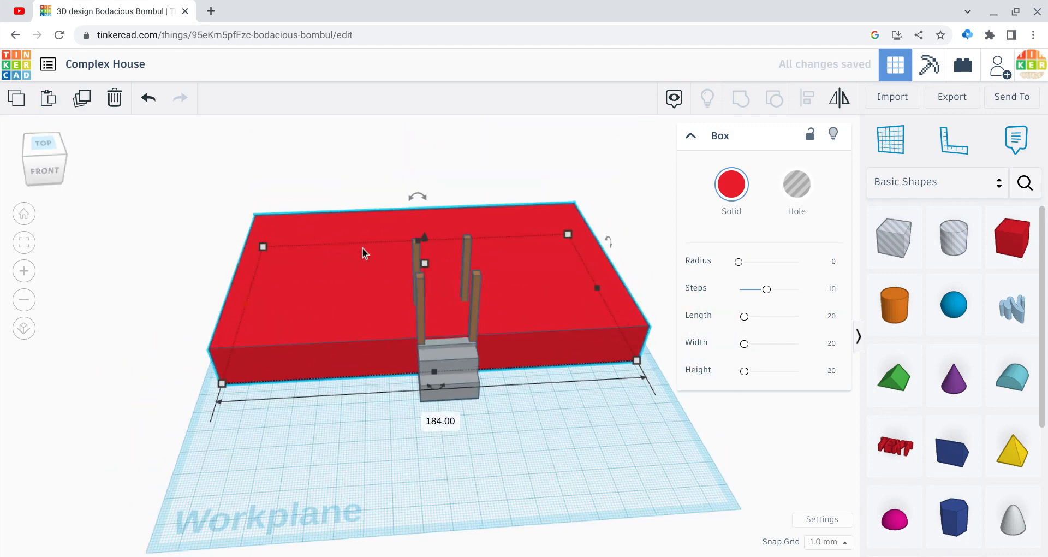
pyautogui.moveTo(425, 266)
pyautogui.moveTo(426, 263); pyautogui.dragTo(427, 264)
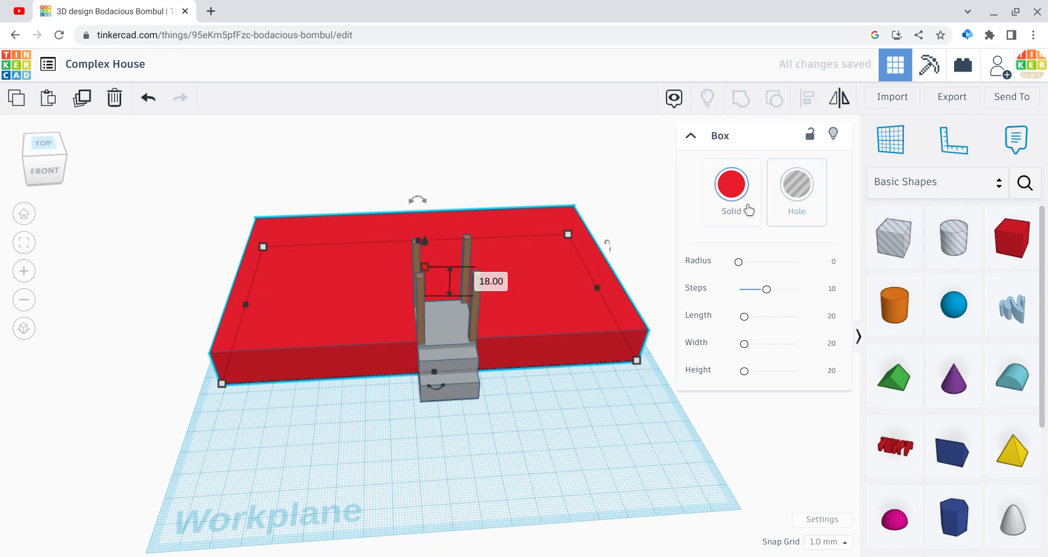
# Step: Colour the large slab light grey and group it with the floor, columns and steps
pyautogui.click(731, 184)
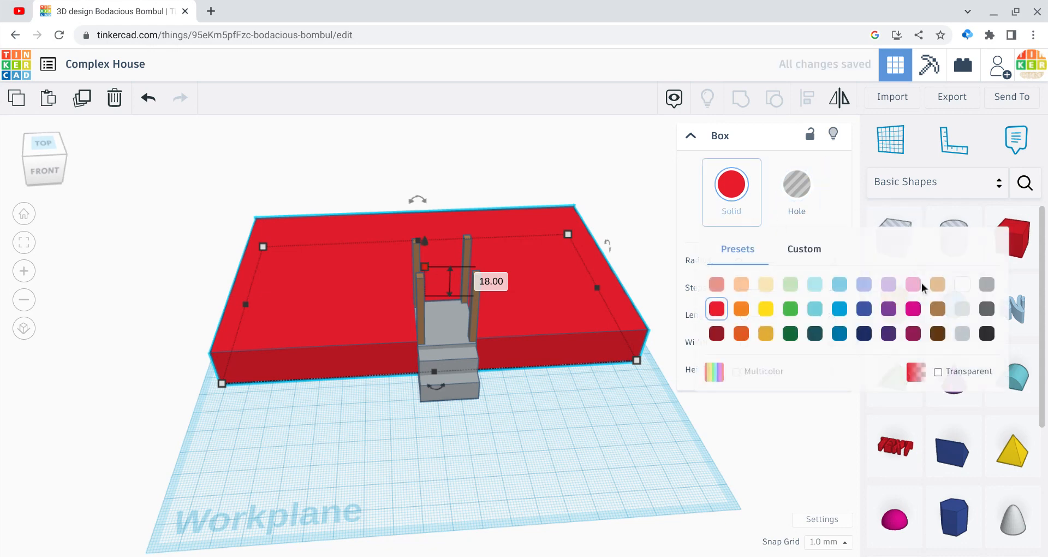
pyautogui.click(983, 308)
pyautogui.click(658, 424)
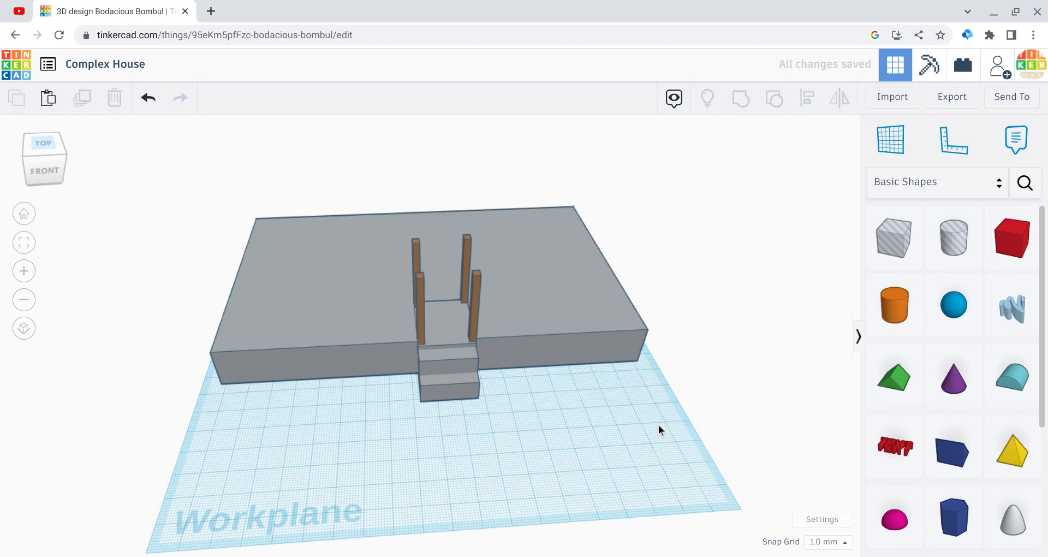
pyautogui.click(611, 343)
pyautogui.click(731, 184)
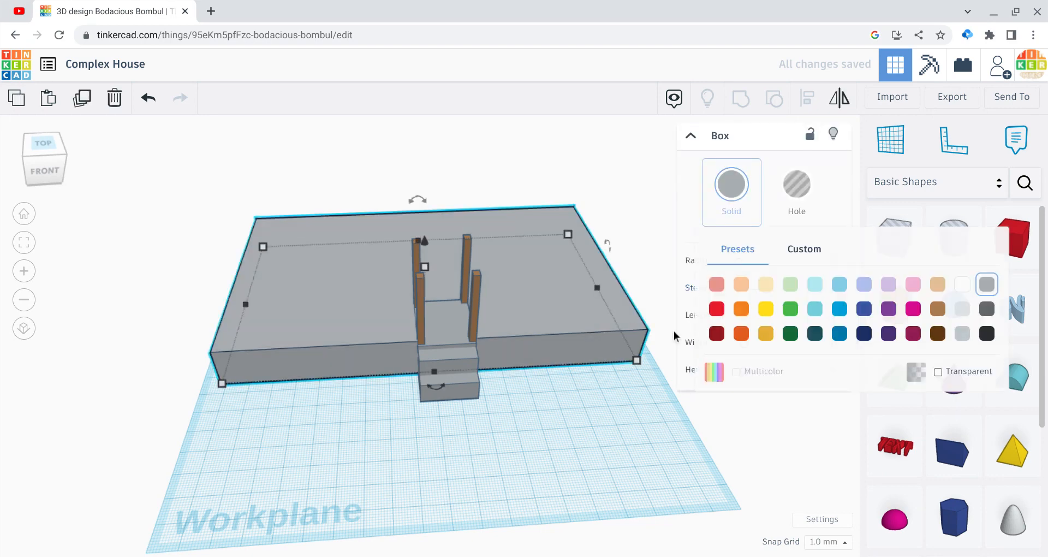
pyautogui.click(521, 435)
pyautogui.moveTo(752, 482); pyautogui.dragTo(234, 185)
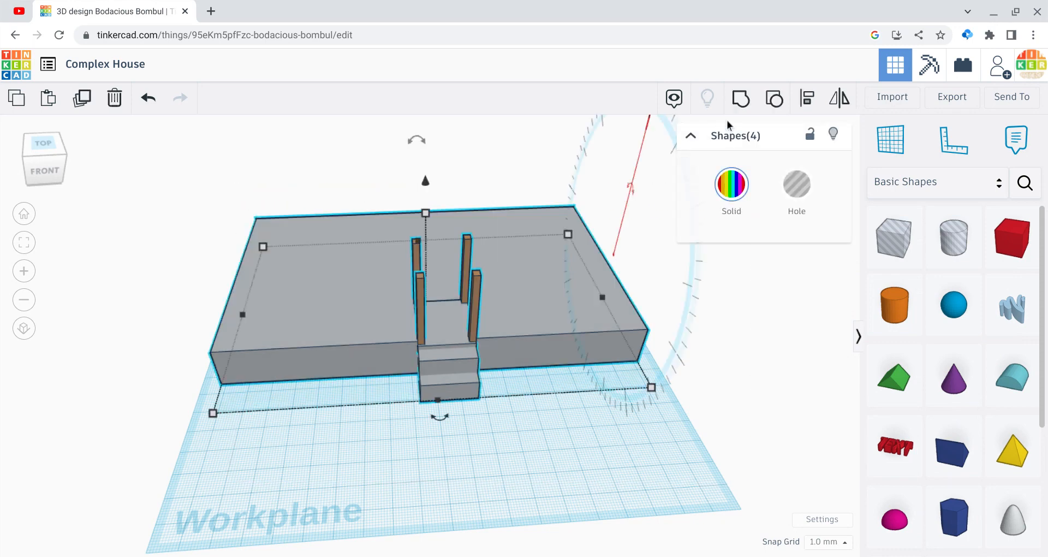
pyautogui.click(744, 112)
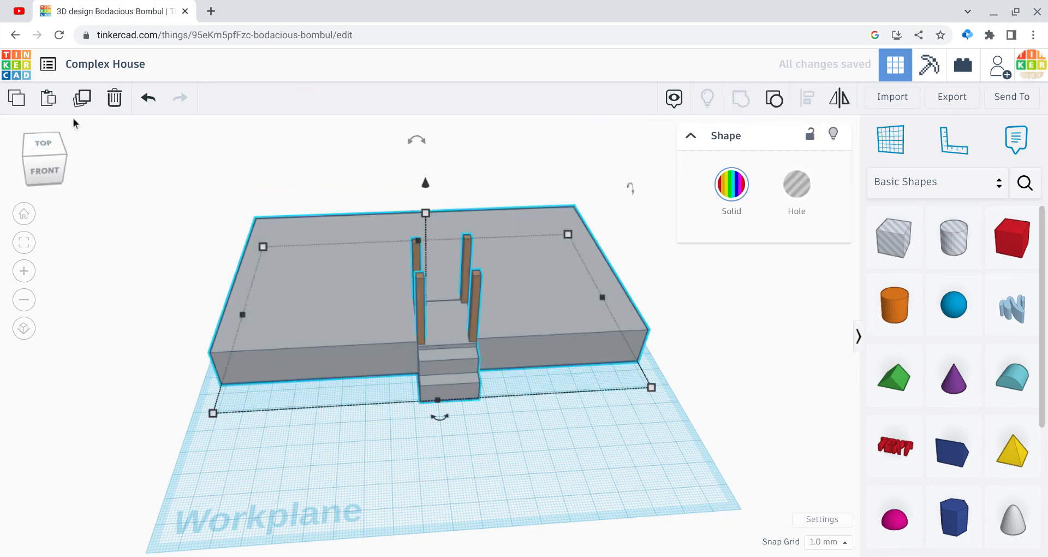
# Step: Add a box hole 30 mm deep over the slab's front-left section, reaching from beside the entrance past the slab's end
pyautogui.click(64, 140)
pyautogui.moveTo(72, 149); pyautogui.dragTo(51, 147)
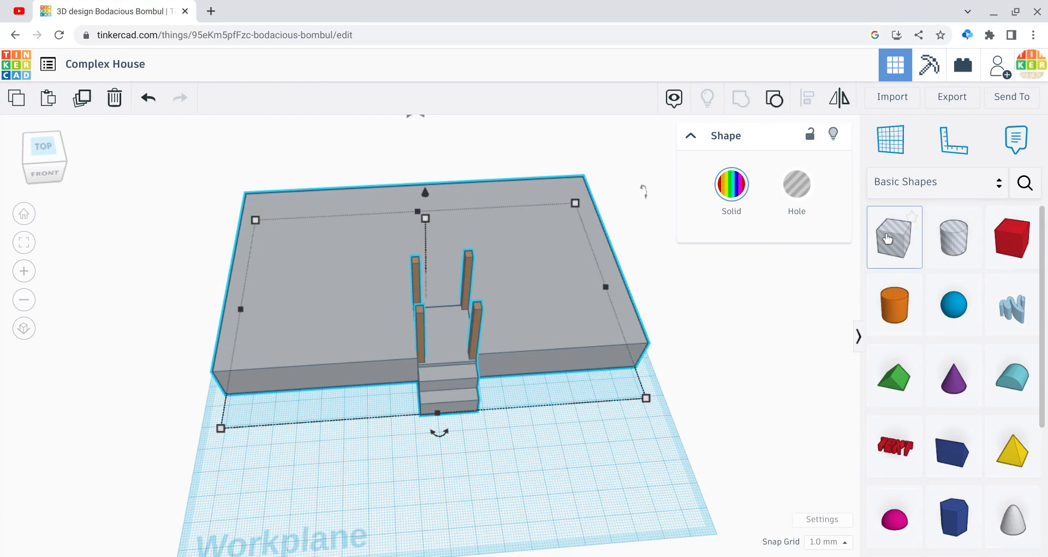
pyautogui.moveTo(894, 235); pyautogui.dragTo(421, 391)
pyautogui.moveTo(312, 374); pyautogui.dragTo(318, 391)
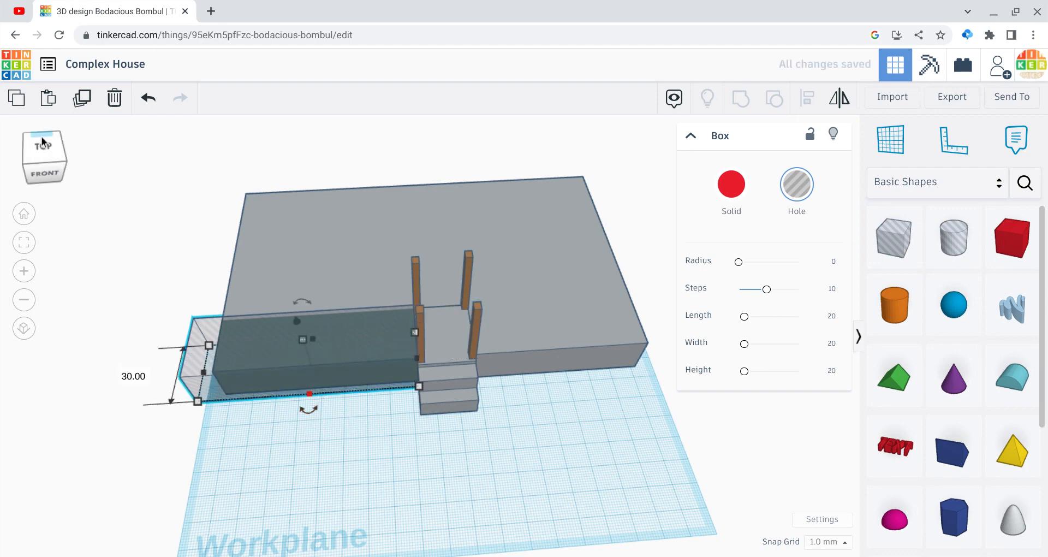
pyautogui.click(42, 141)
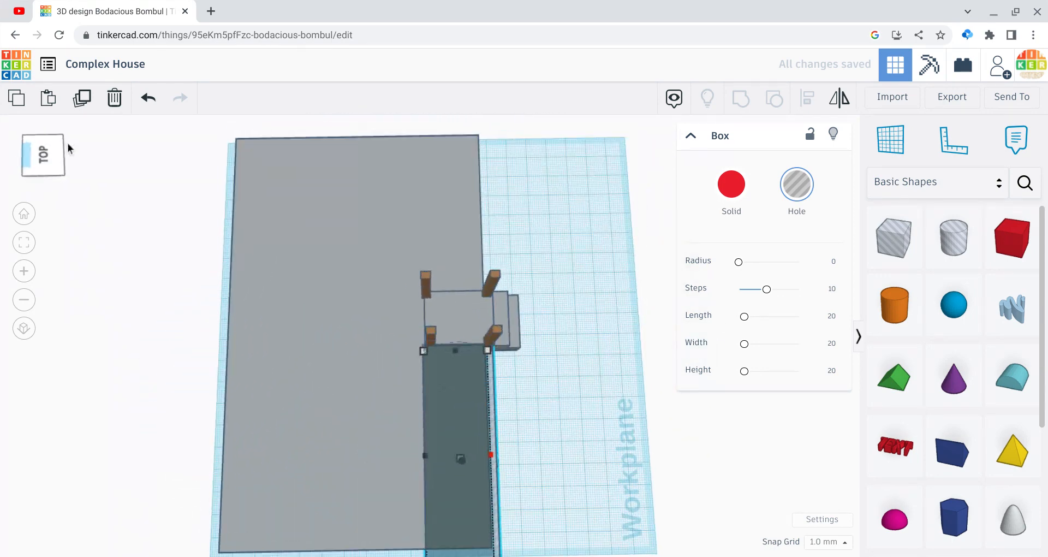
# Step: Group the box hole with the house base to cut away the front-left section
pyautogui.click(66, 255)
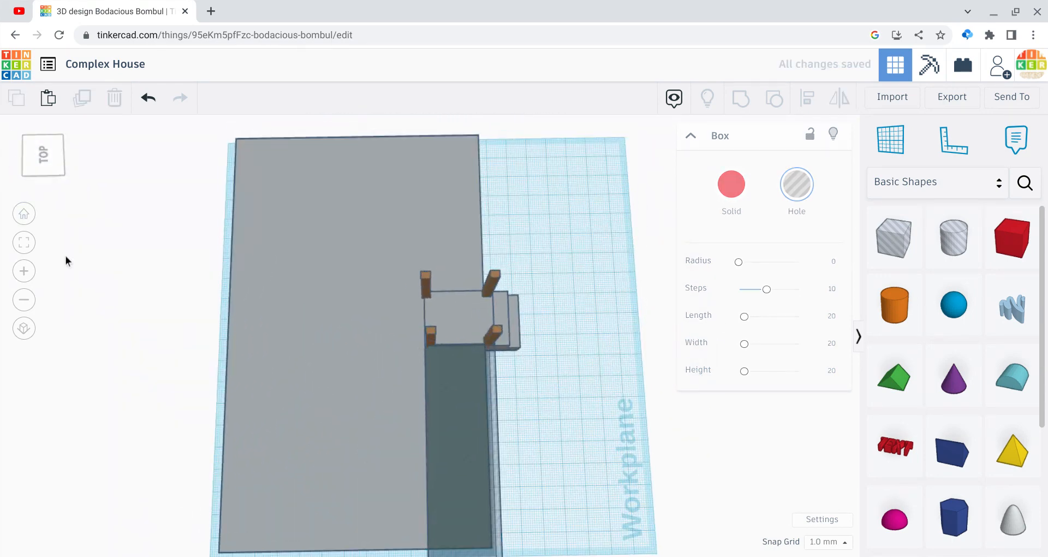
pyautogui.moveTo(65, 257); pyautogui.dragTo(534, 498)
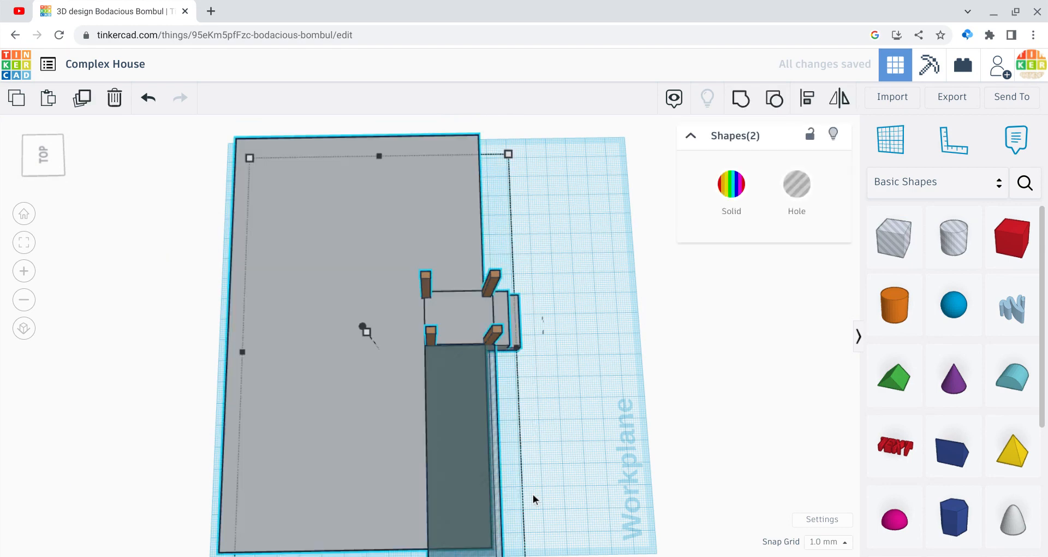
pyautogui.click(740, 98)
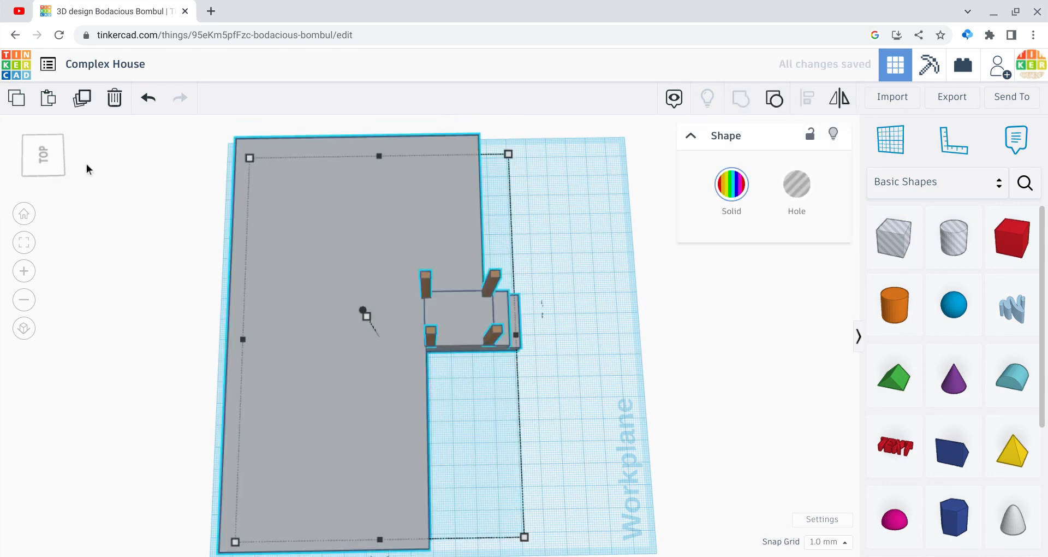
pyautogui.click(39, 148)
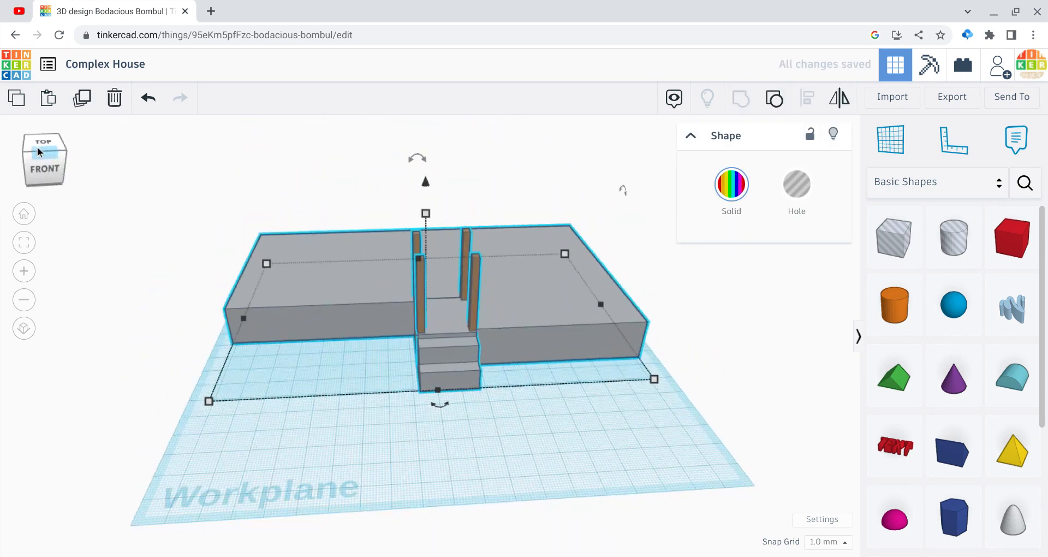
pyautogui.click(465, 550)
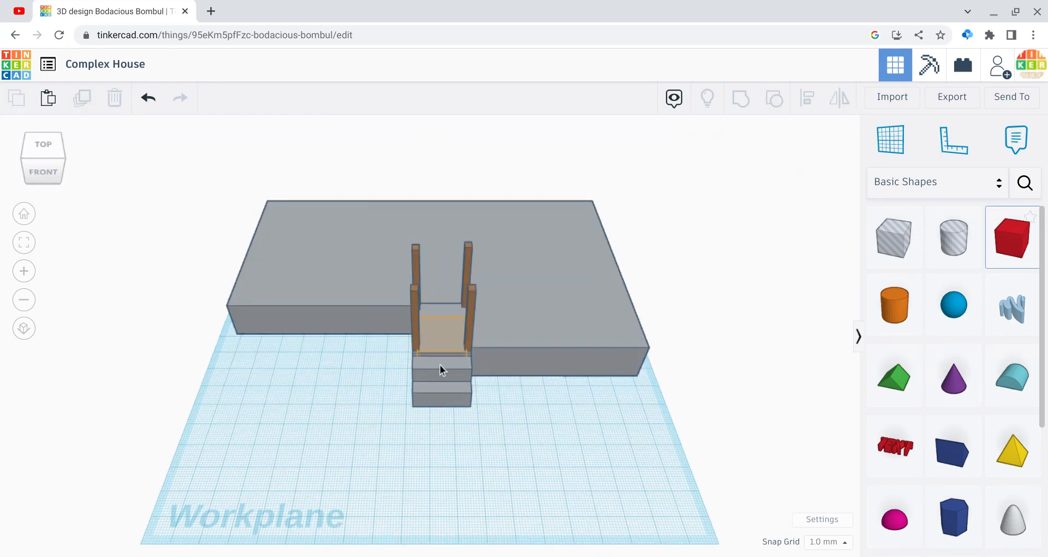
# Step: Place a box on top of the four entrance columns and size it as a thin flat porch roof
pyautogui.moveTo(438, 362); pyautogui.dragTo(438, 275)
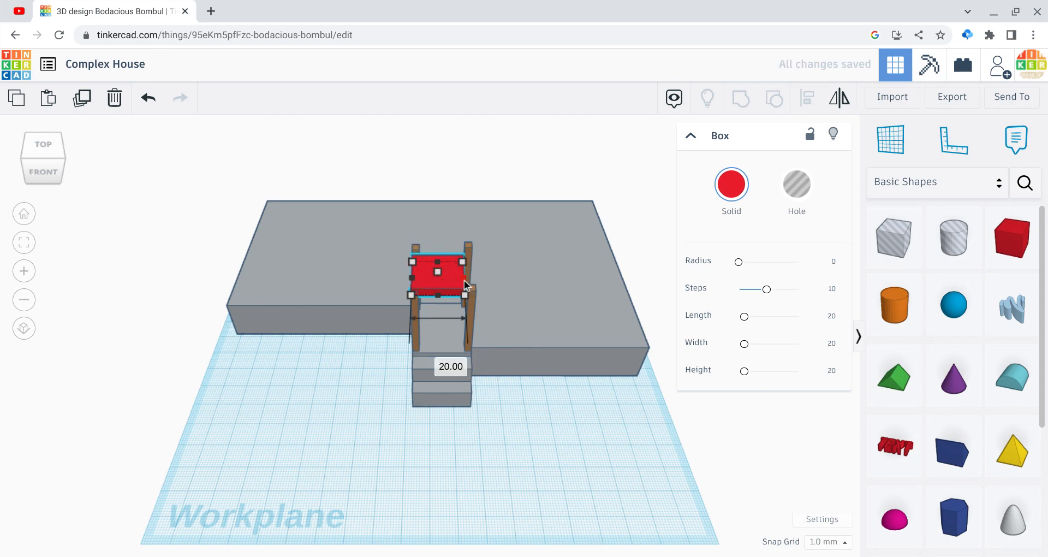
pyautogui.moveTo(467, 280); pyautogui.dragTo(441, 247)
pyautogui.click(316, 372)
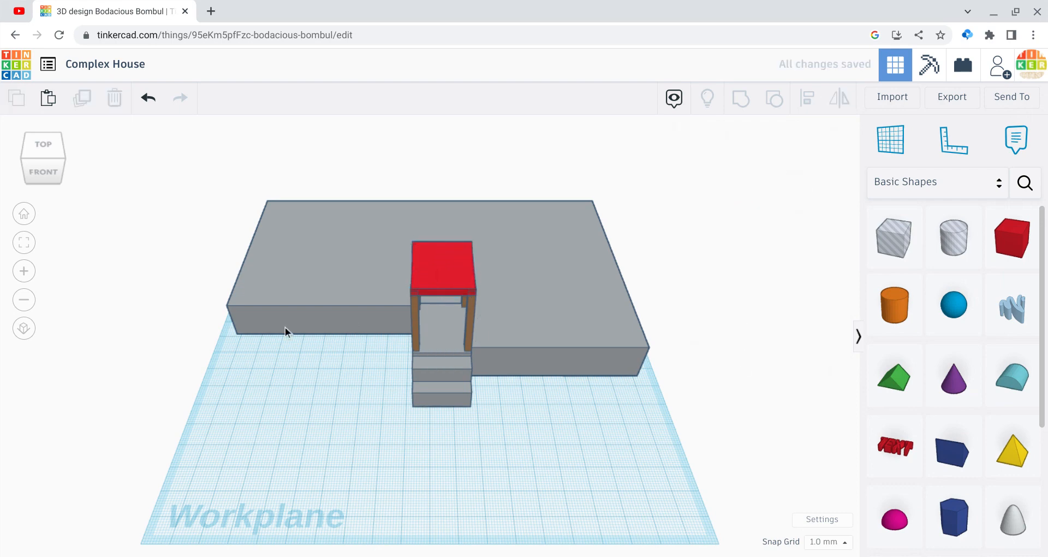
# Step: Colour the porch roof brown and group it with the rest of the house
pyautogui.moveTo(63, 162); pyautogui.dragTo(65, 159)
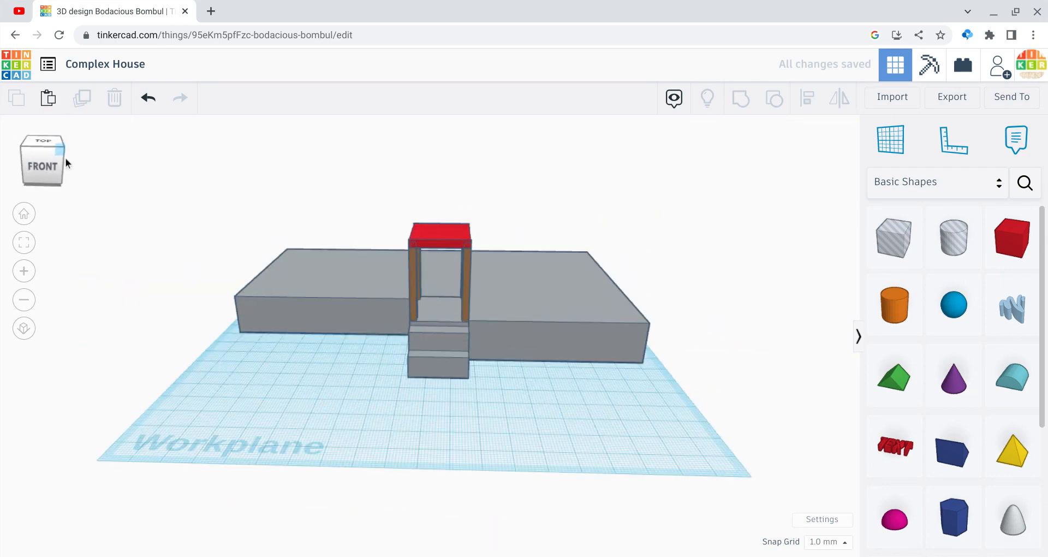
pyautogui.click(454, 238)
pyautogui.click(730, 210)
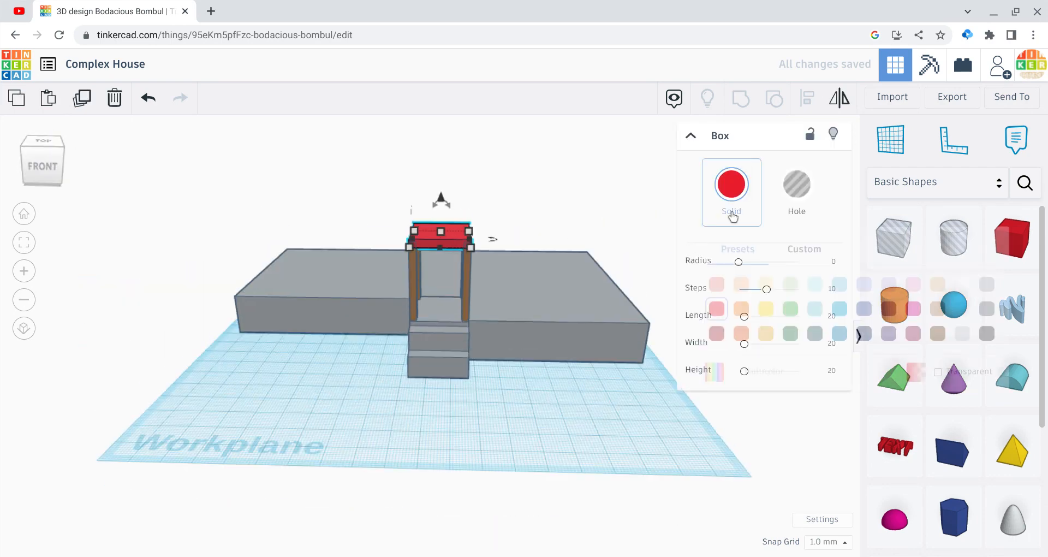
pyautogui.click(937, 309)
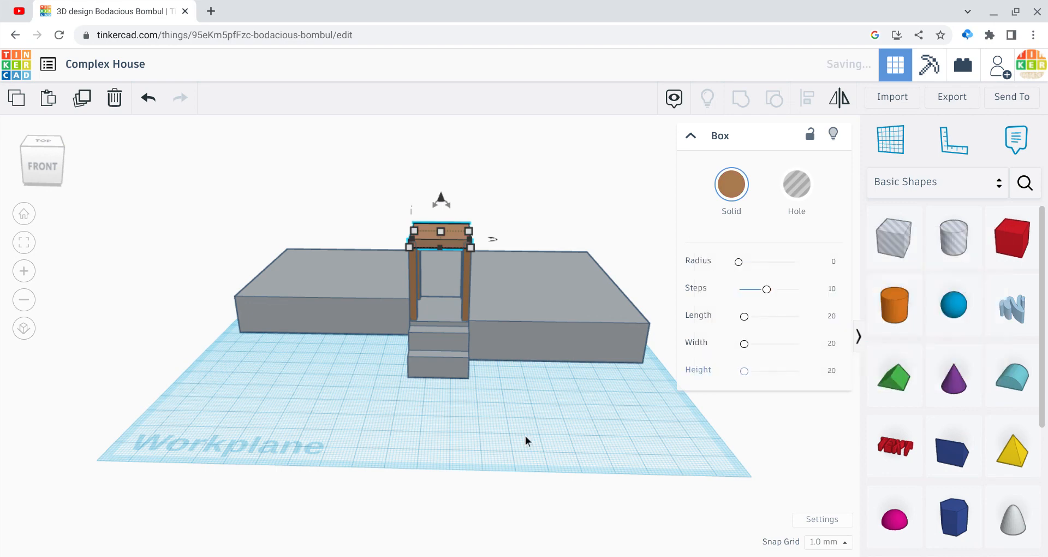
pyautogui.click(517, 434)
pyautogui.moveTo(347, 201); pyautogui.dragTo(519, 418)
pyautogui.click(737, 101)
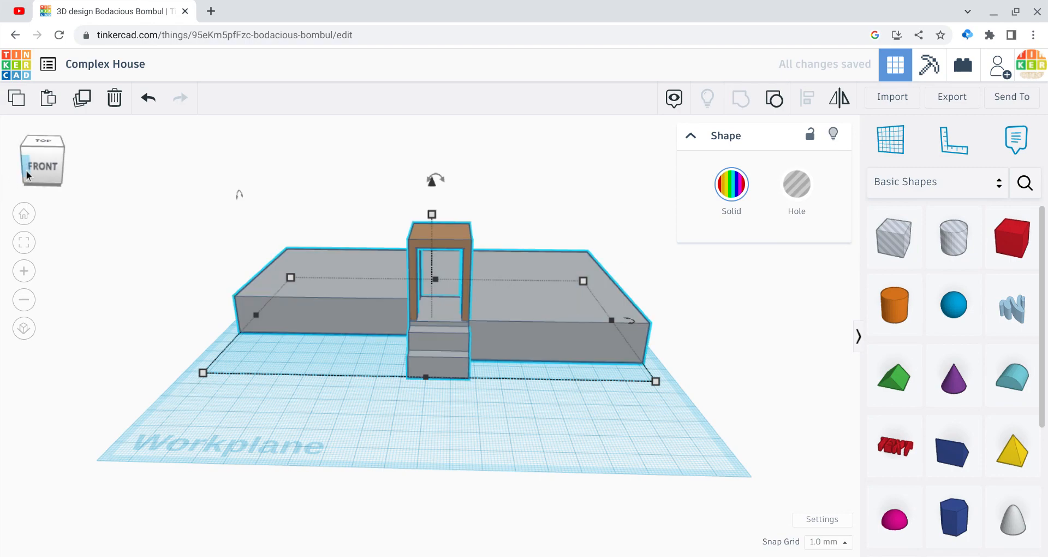
# Step: Place a box on the front of the slab directly right of the porch, raised 16 mm
pyautogui.moveTo(42, 167)
pyautogui.mouseDown()
pyautogui.moveTo(29, 168)
pyautogui.moveTo(42, 171)
pyautogui.mouseUp()
pyautogui.click(43, 171)
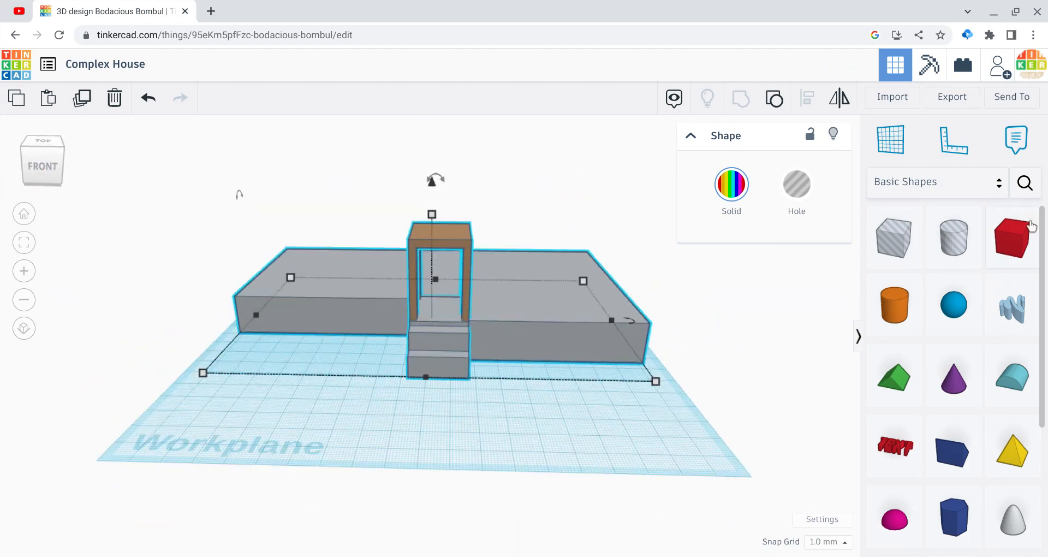
pyautogui.click(1013, 244)
pyautogui.moveTo(1013, 244); pyautogui.dragTo(489, 293)
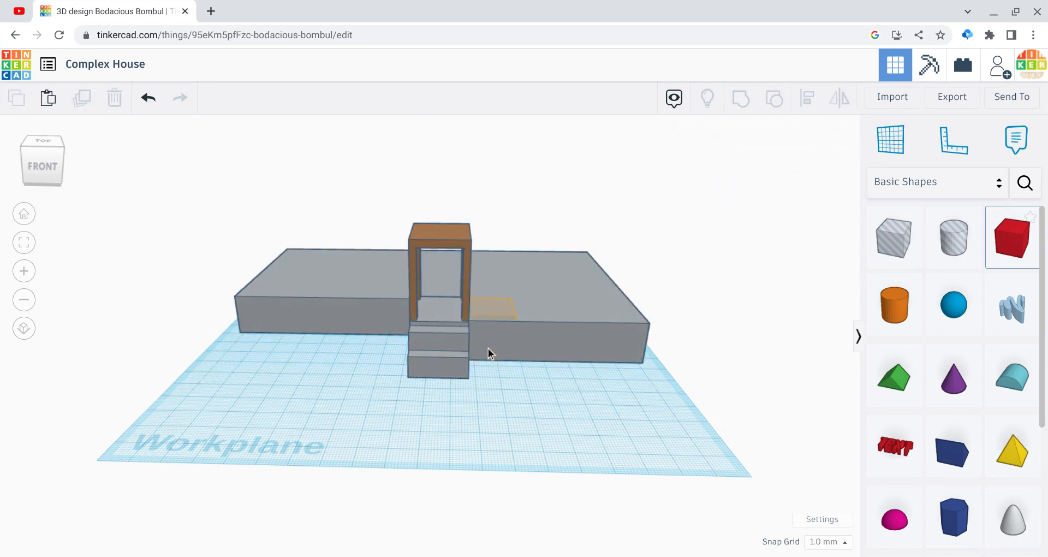
pyautogui.moveTo(488, 348); pyautogui.dragTo(488, 349)
pyautogui.moveTo(494, 278); pyautogui.dragTo(486, 246)
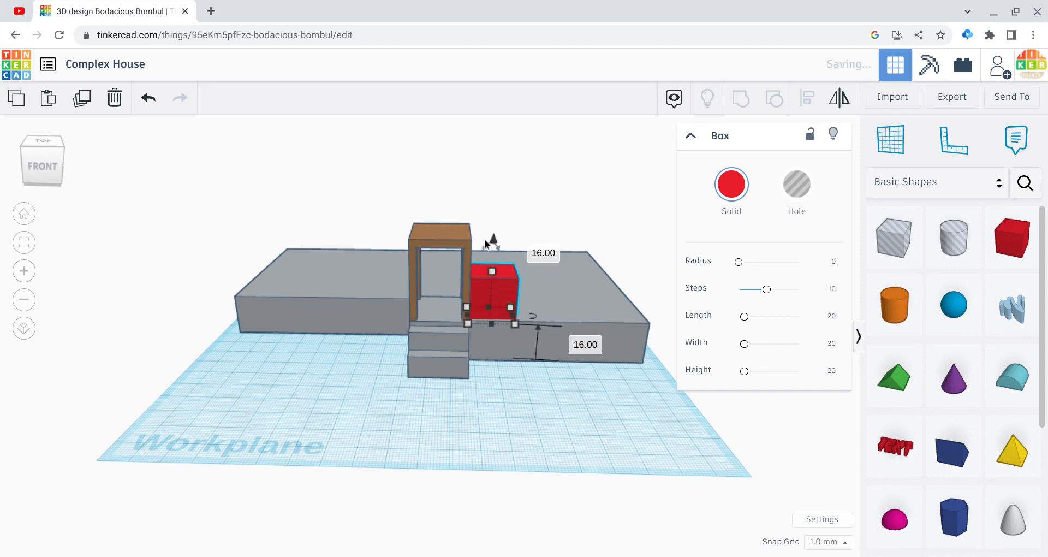
# Step: Stretch the box into a tall block 75 mm wide across the slab's right section and colour it light tan
pyautogui.moveTo(487, 306); pyautogui.dragTo(475, 184)
pyautogui.moveTo(510, 306); pyautogui.dragTo(628, 305)
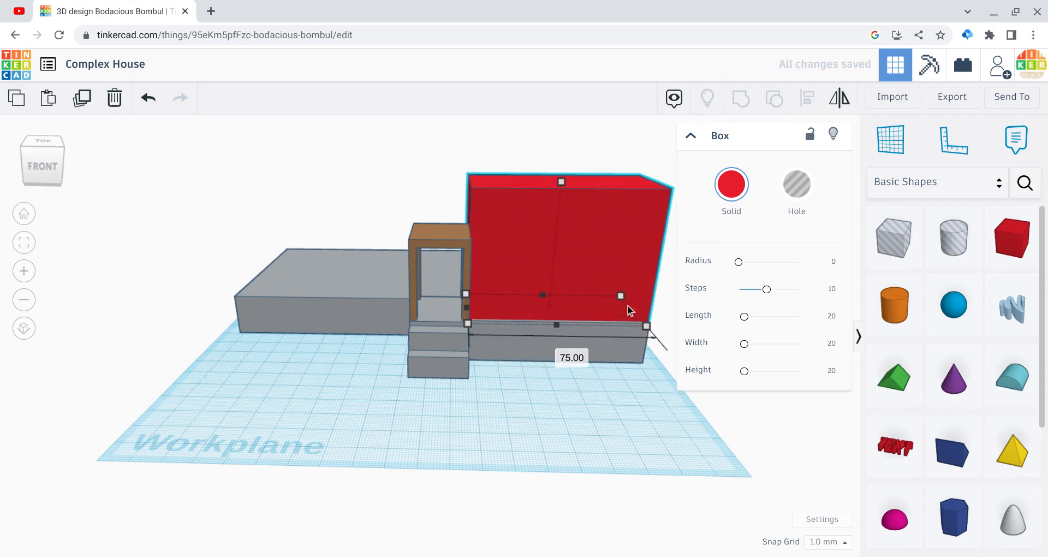
pyautogui.click(719, 221)
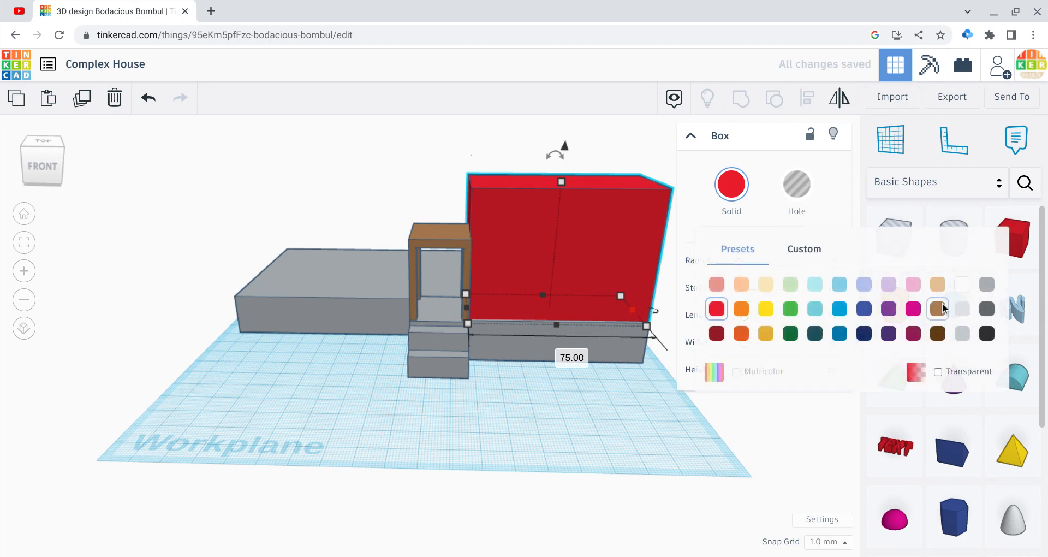
pyautogui.click(943, 307)
pyautogui.click(716, 203)
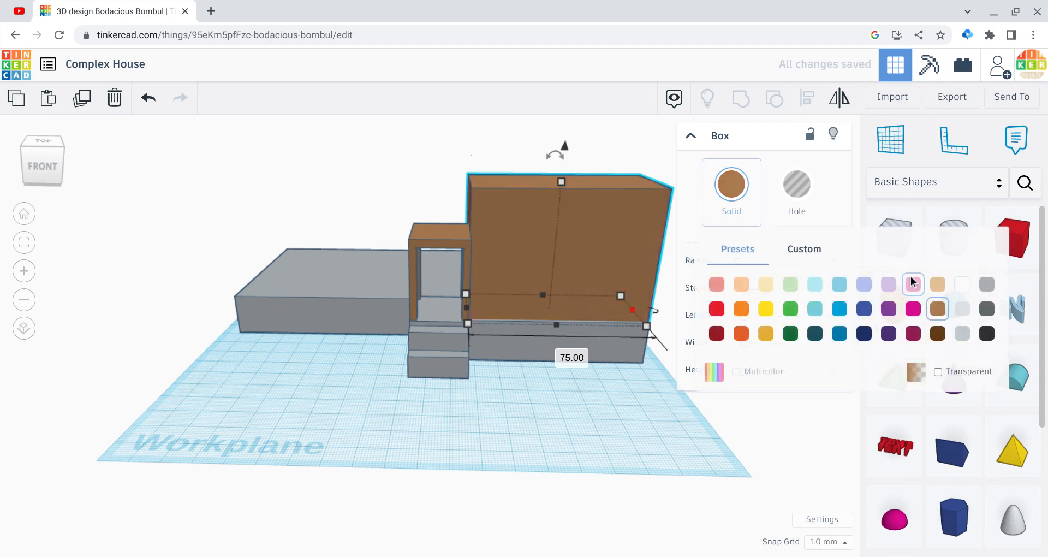
pyautogui.click(937, 284)
pyautogui.click(566, 443)
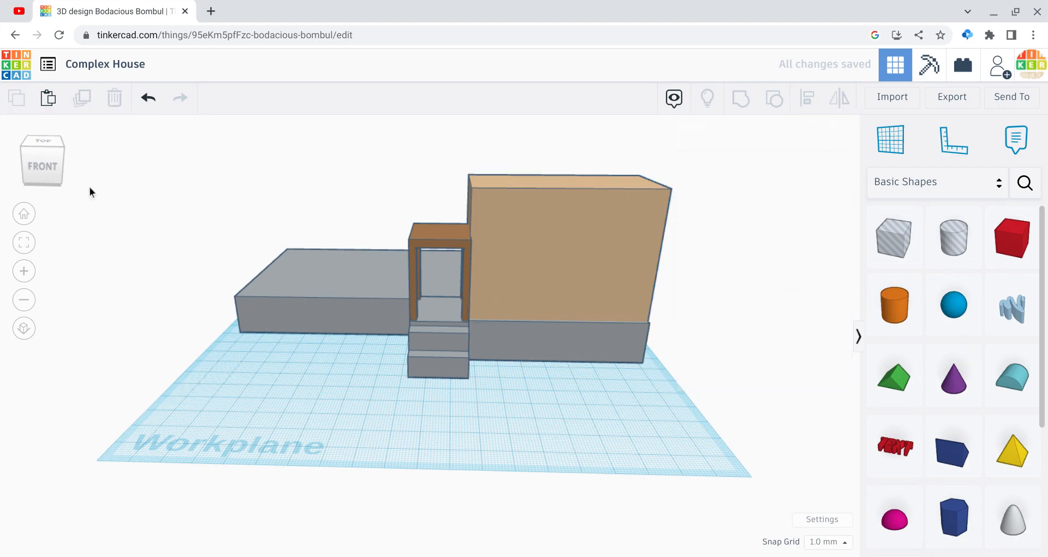
# Step: Try bright red, light red and dark red as the colour of the tall block beside the porch
pyautogui.moveTo(43, 165); pyautogui.dragTo(26, 170)
pyautogui.click(26, 171)
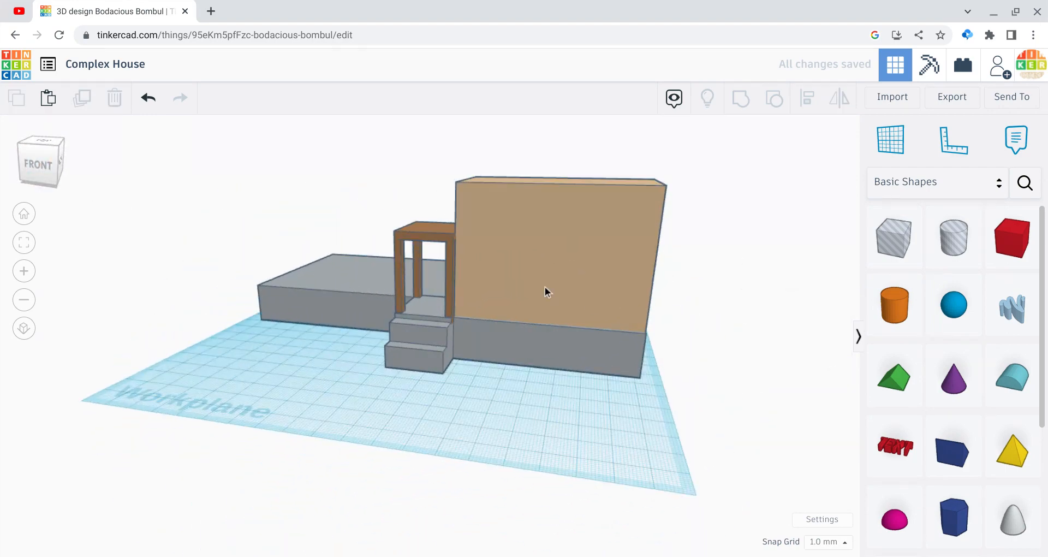
pyautogui.click(567, 290)
pyautogui.click(717, 207)
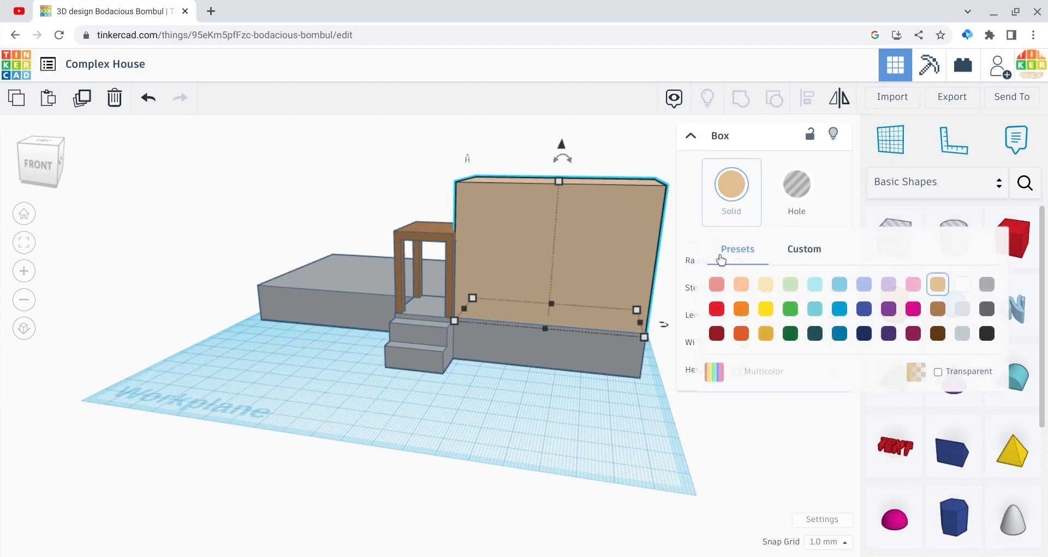
pyautogui.click(713, 310)
pyautogui.click(731, 184)
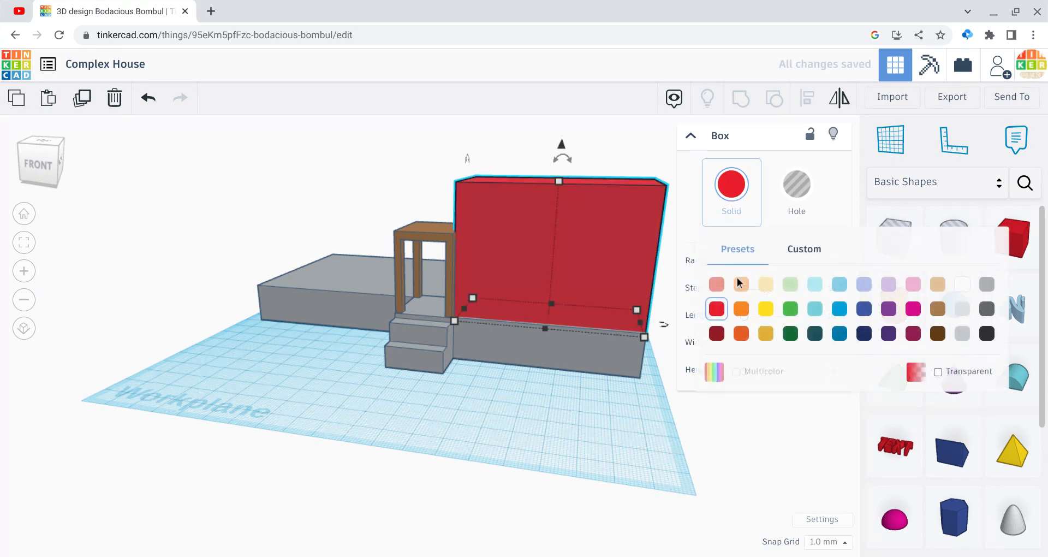
pyautogui.click(716, 284)
pyautogui.click(732, 184)
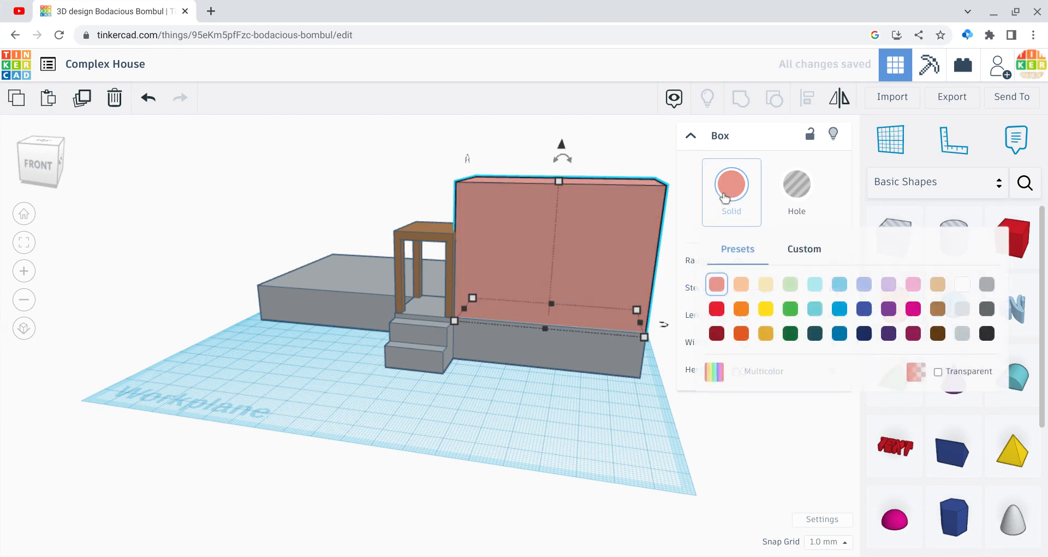
pyautogui.click(716, 333)
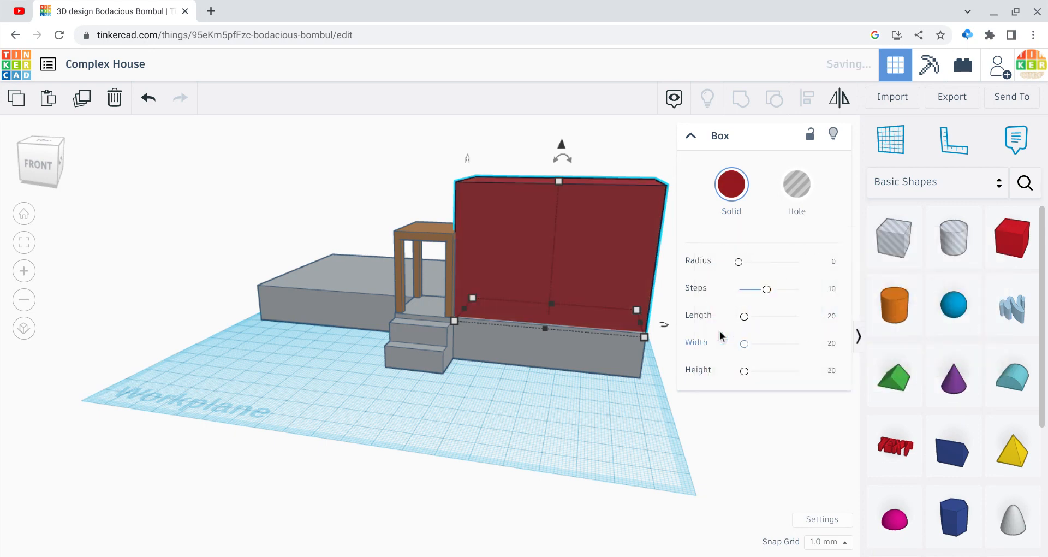
# Step: Colour the tall block brown and stretch it to about 112 mm deep, reaching the slab's back edge
pyautogui.click(726, 223)
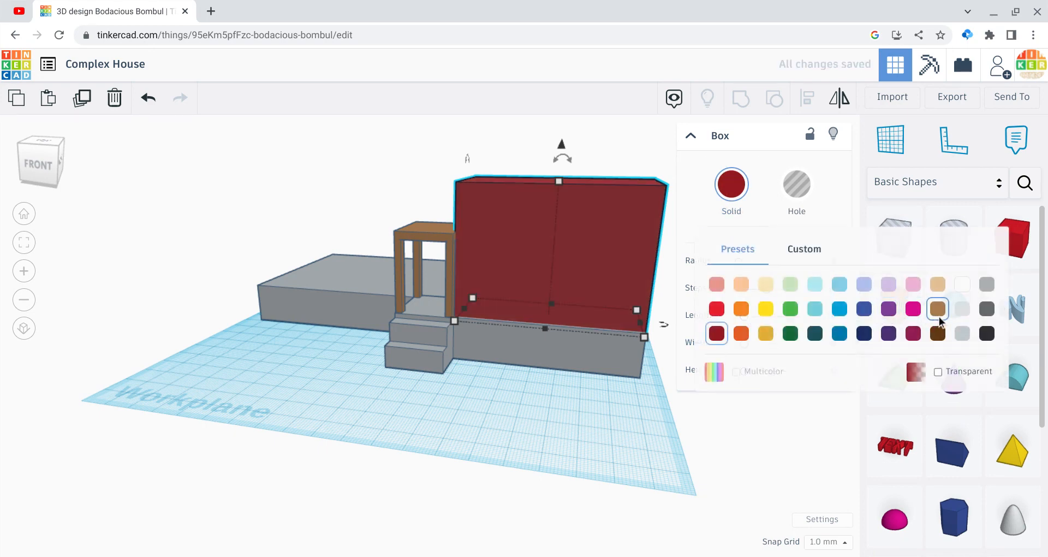
pyautogui.click(938, 309)
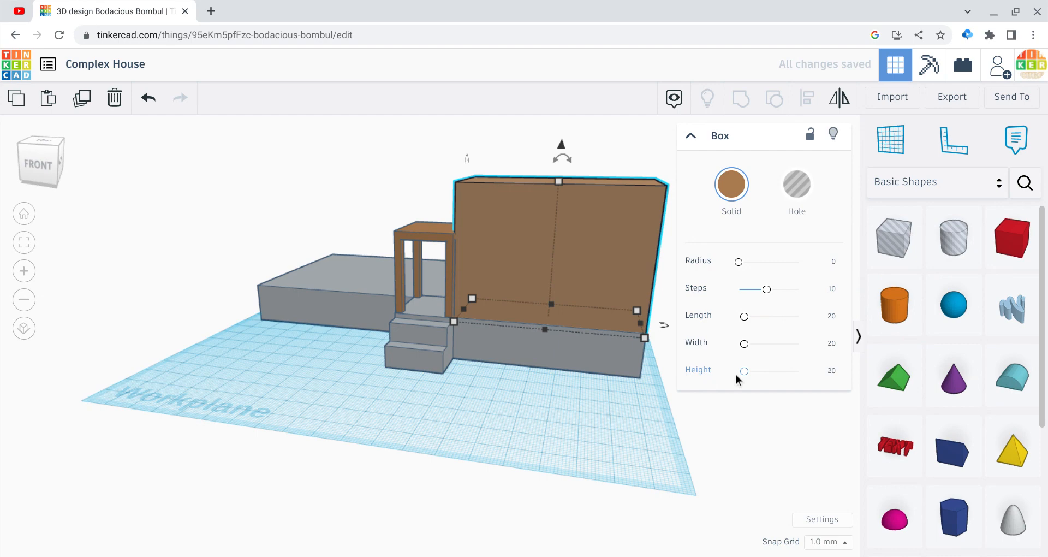
pyautogui.click(52, 178)
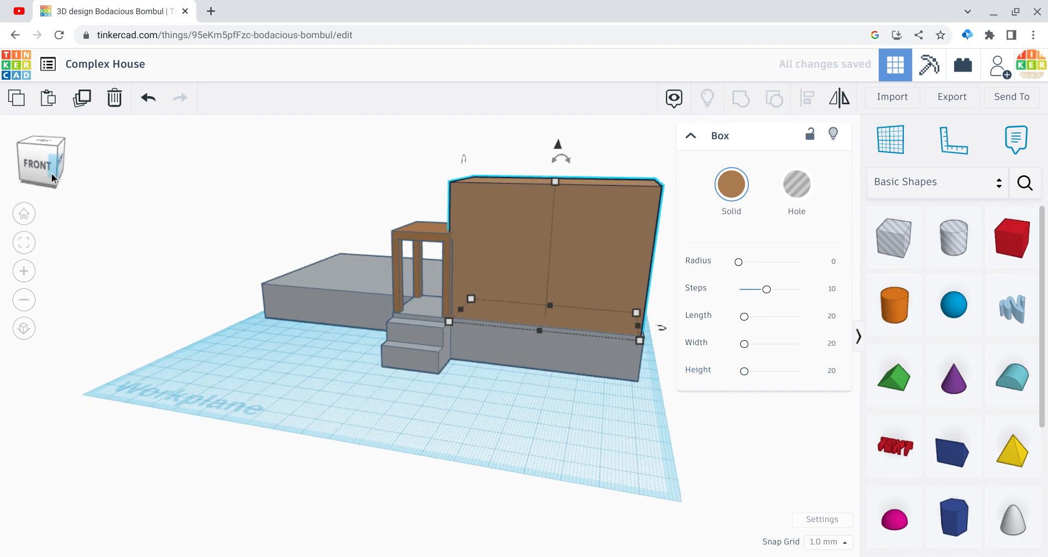
pyautogui.moveTo(54, 178); pyautogui.dragTo(26, 185)
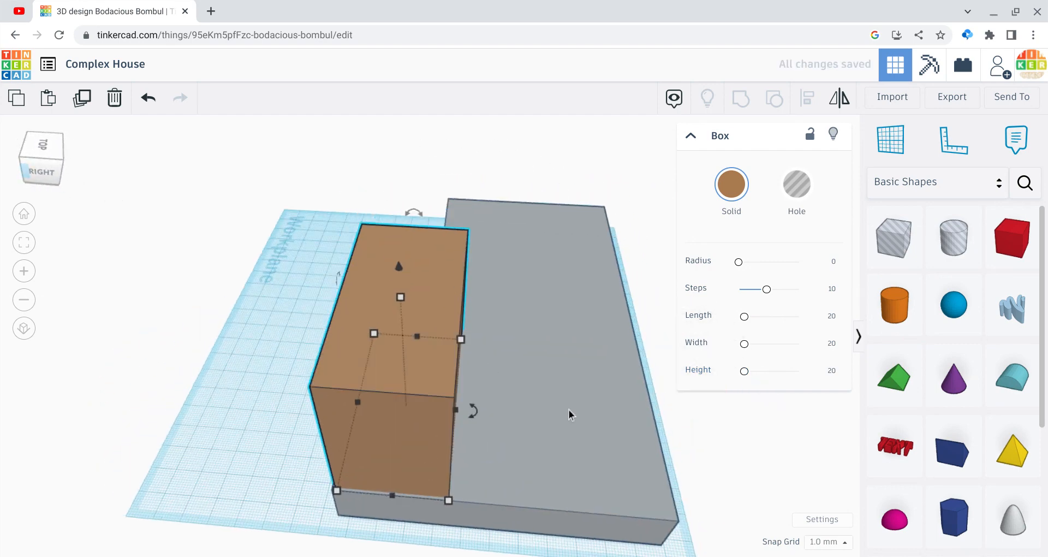
pyautogui.moveTo(457, 410); pyautogui.dragTo(665, 460)
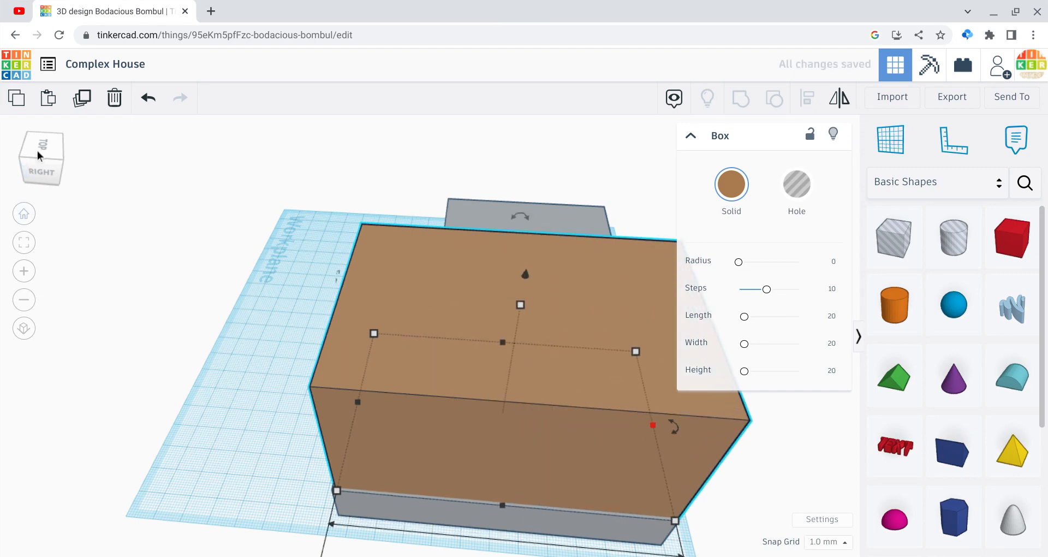
# Step: Lower the brown block's height to 37 mm
pyautogui.moveTo(38, 155); pyautogui.dragTo(71, 151)
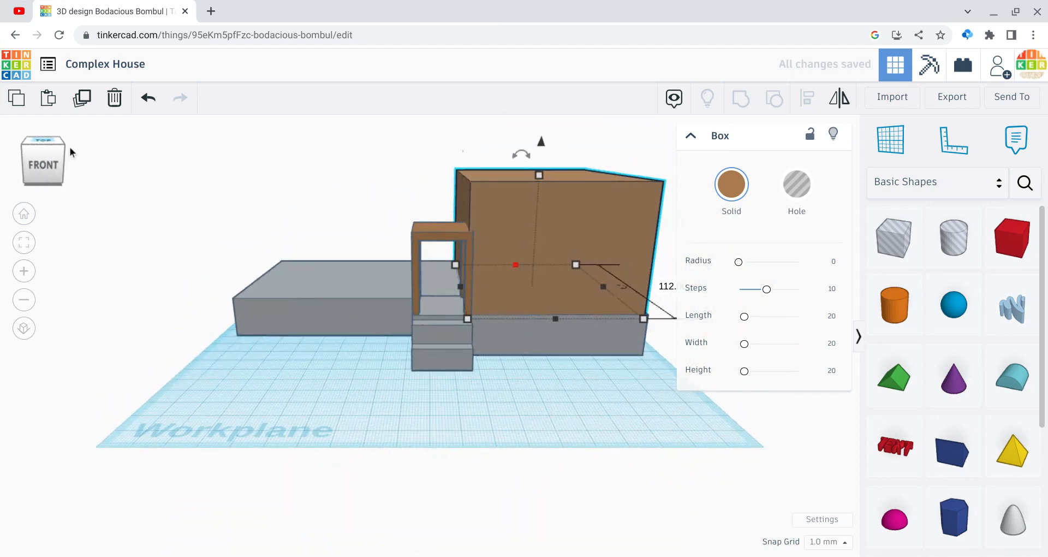
pyautogui.moveTo(538, 176); pyautogui.dragTo(539, 222)
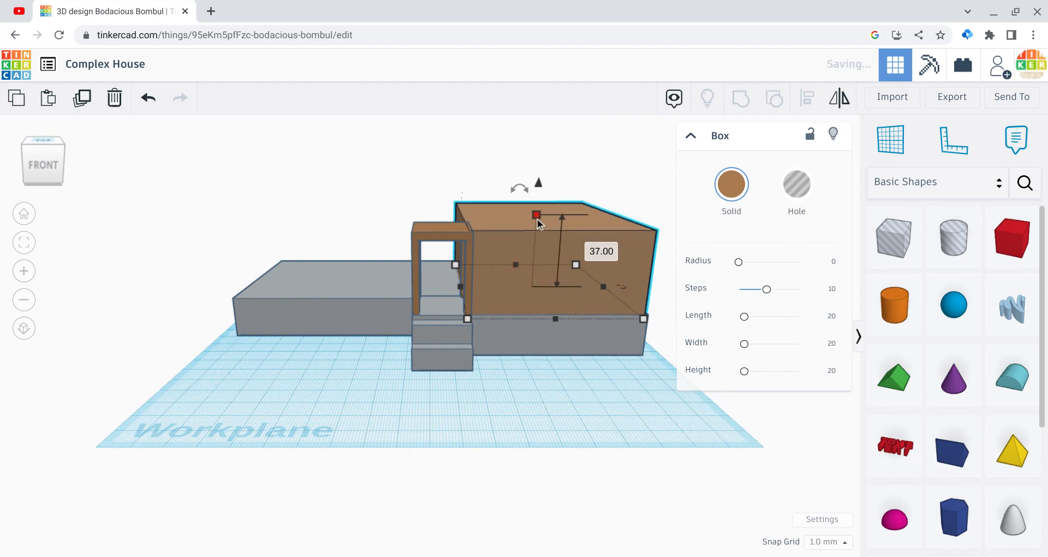
pyautogui.click(488, 416)
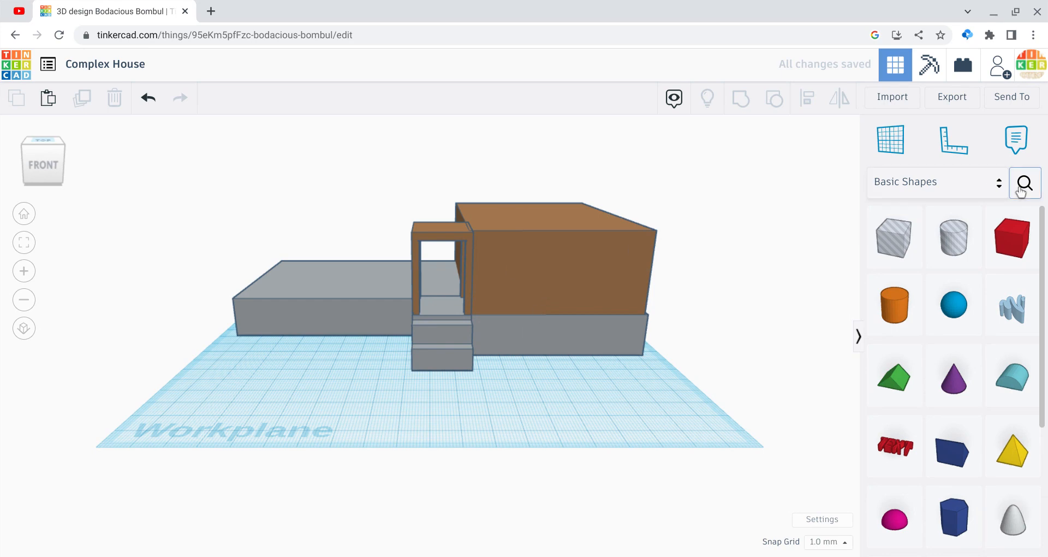
# Step: Search the community shapes for "window" and pick the Window 4 Pane shape
pyautogui.click(1024, 183)
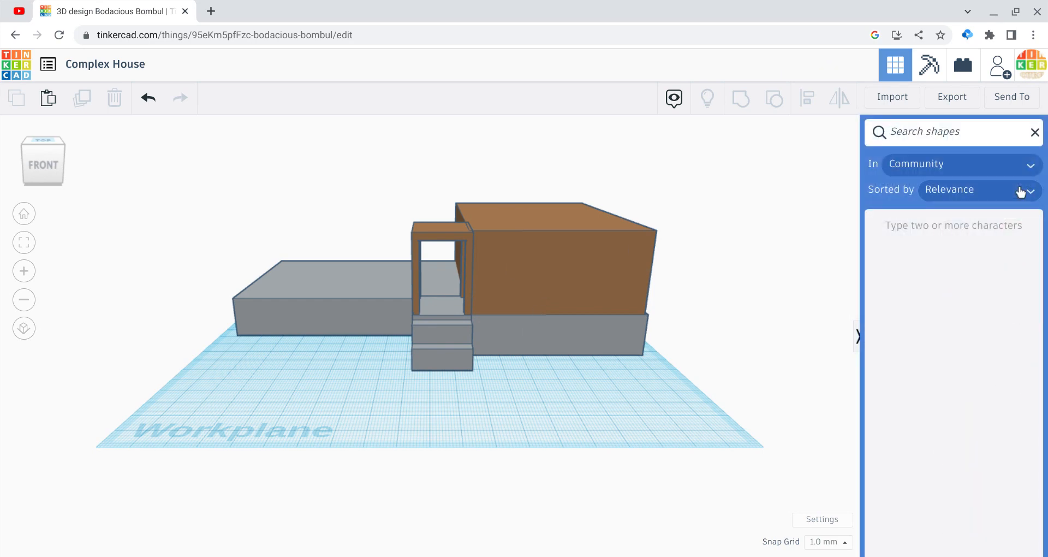
pyautogui.write('window')
pyautogui.press('Return')
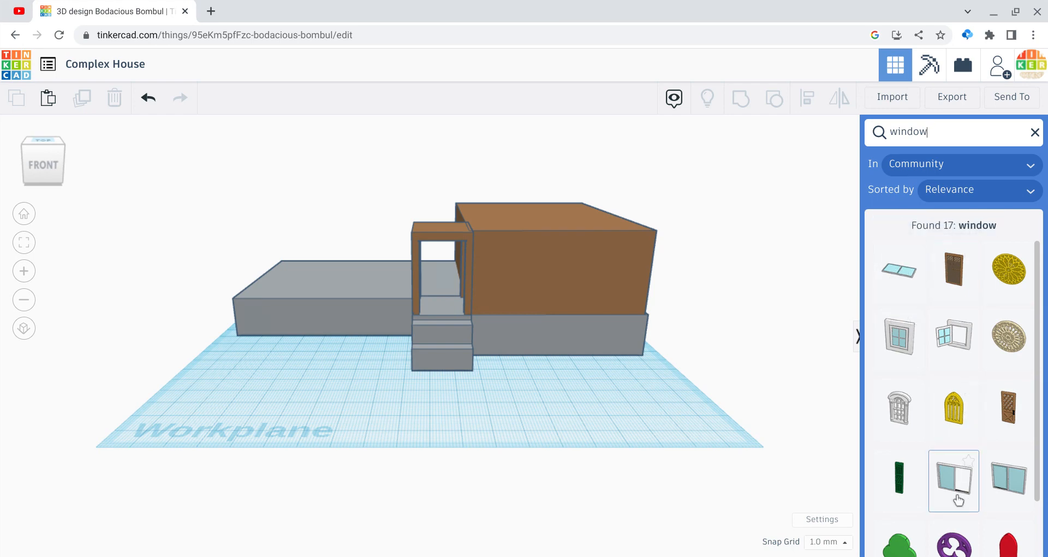
pyautogui.scroll(-2, 958, 500)
pyautogui.click(952, 531)
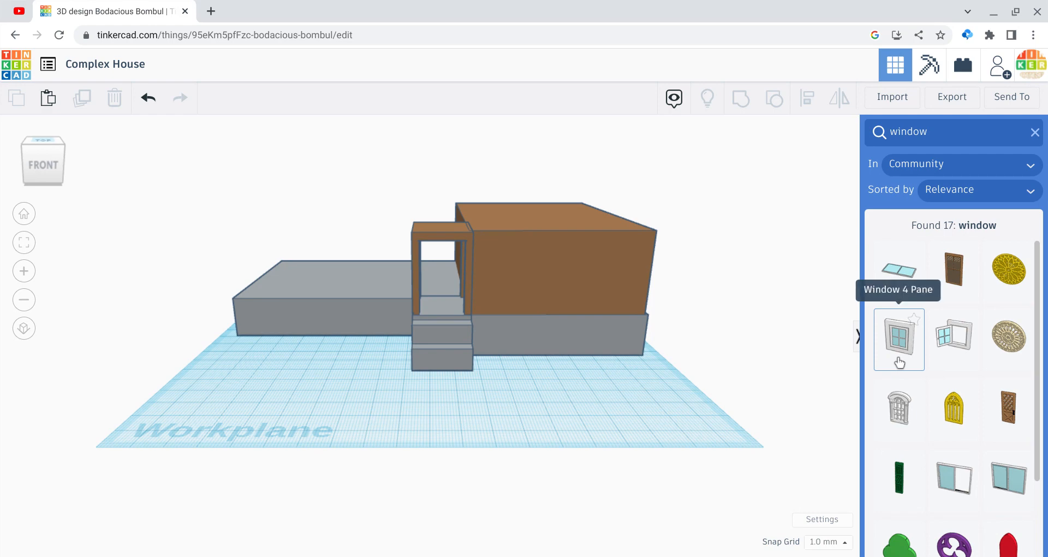
# Step: Place the four-pane window at the brown block, raise it above the slab and bring it forward of the front wall
pyautogui.moveTo(587, 379); pyautogui.dragTo(538, 352)
pyautogui.moveTo(581, 197)
pyautogui.mouseDown()
pyautogui.moveTo(573, 287)
pyautogui.moveTo(574, 208)
pyautogui.moveTo(565, 205)
pyautogui.mouseUp()
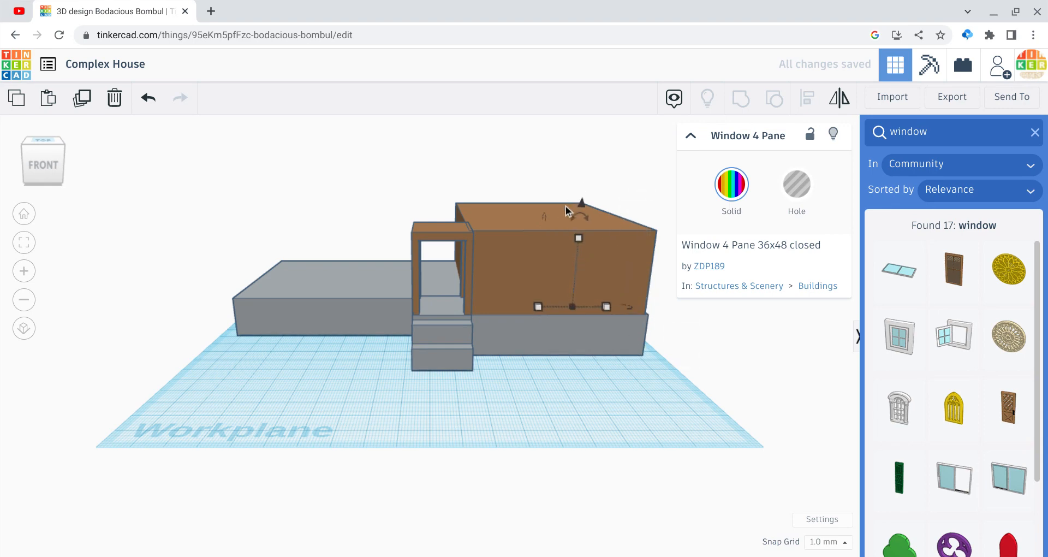
pyautogui.press('Down')
pyautogui.press('Down')
pyautogui.press('Down')
pyautogui.press('Down')
pyautogui.press('Down')
pyautogui.press('Down')
pyautogui.press('Down')
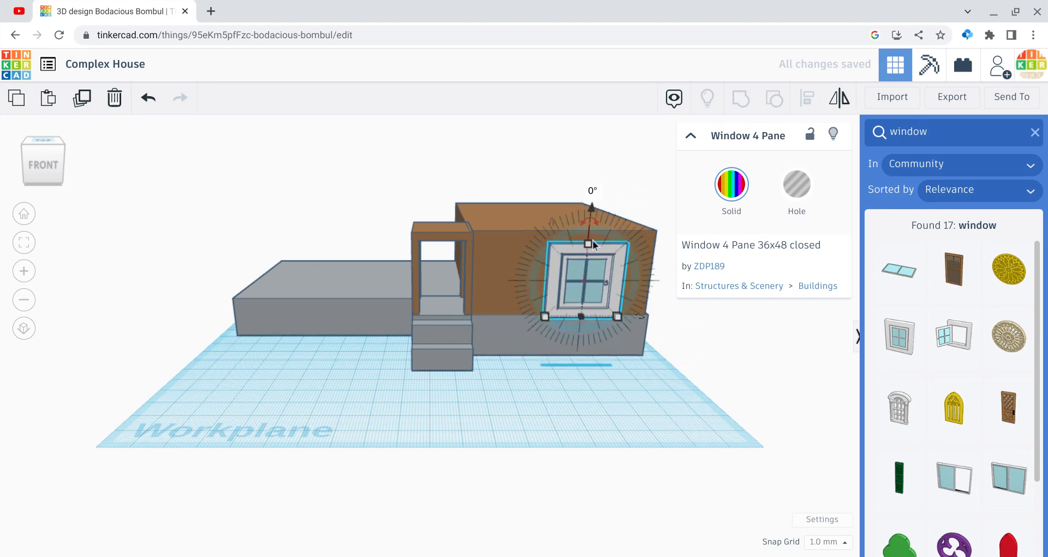
# Step: Shrink the window in height and width and shift it left along the front wall
pyautogui.moveTo(590, 248); pyautogui.dragTo(586, 270)
pyautogui.moveTo(545, 316); pyautogui.dragTo(572, 317)
pyautogui.press('Left')
pyautogui.press('Left')
pyautogui.press('Left')
pyautogui.press('Left')
pyautogui.press('Left')
pyautogui.press('Left')
pyautogui.press('Left')
pyautogui.press('Left')
pyautogui.press('Left')
pyautogui.press('Left')
pyautogui.press('Left')
pyautogui.press('Left')
pyautogui.press('Left')
pyautogui.press('Left')
pyautogui.press('Left')
pyautogui.press('Left')
pyautogui.press('Left')
pyautogui.press('Left')
pyautogui.press('Left')
pyautogui.press('Left')
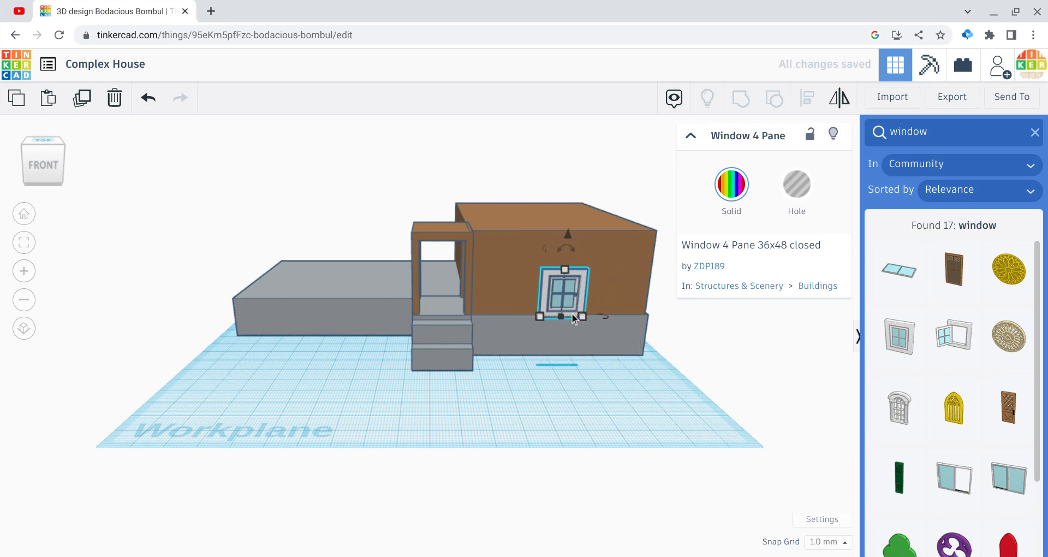
# Step: Adjust the window's depth so it sits in the front wall next to the porch with its panes exposed
pyautogui.press('Up')
pyautogui.press('Up')
pyautogui.press('Up')
pyautogui.press('Up')
pyautogui.press('Up')
pyautogui.press('Up')
pyautogui.press('Up')
pyautogui.press('Up')
pyautogui.press('Up')
pyautogui.press('Up')
pyautogui.press('Up')
pyautogui.press('Up')
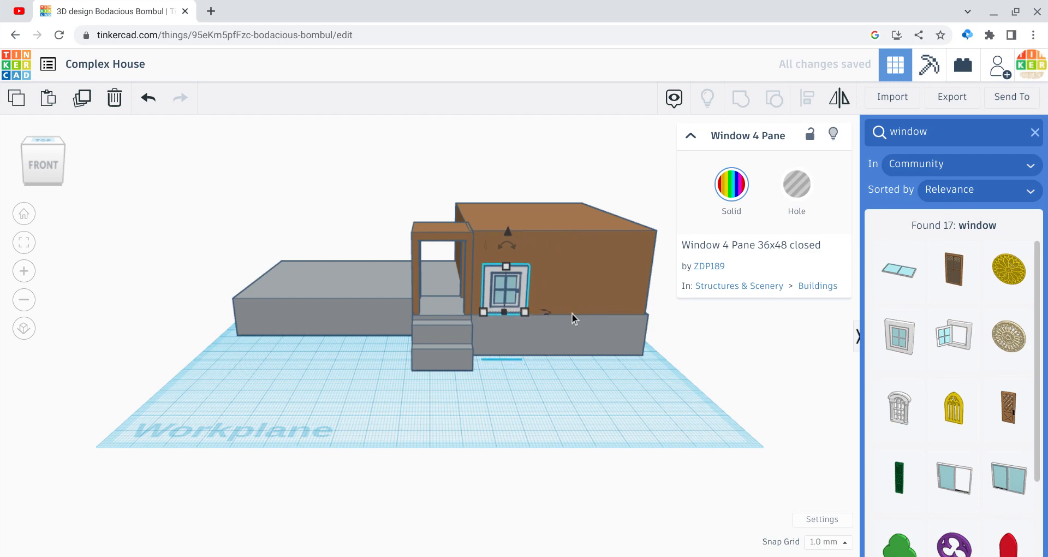
pyautogui.press('Down')
pyautogui.press('Down')
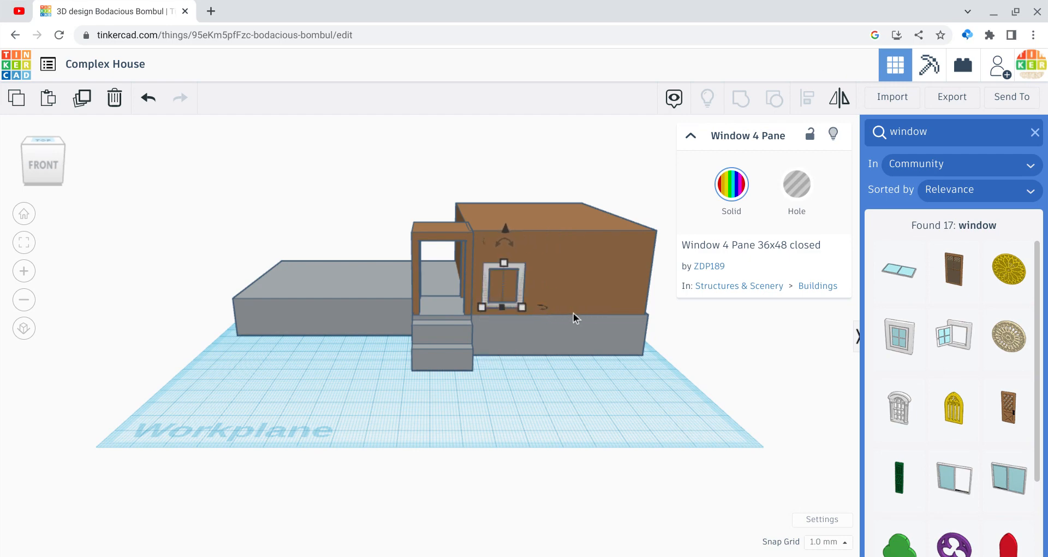
pyautogui.press('Down')
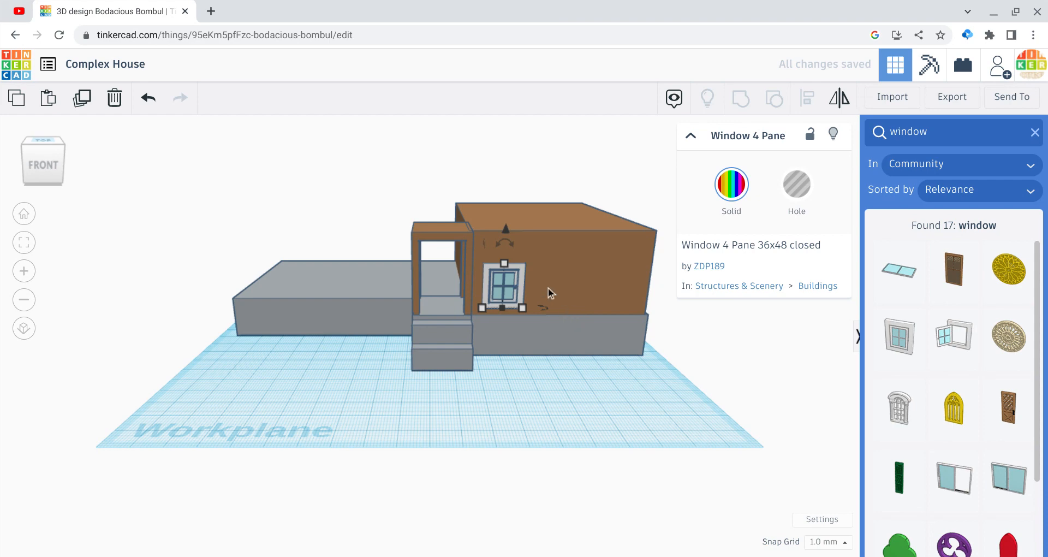
# Step: Raise the window to the upper part of the front wall and reduce its height to 17 mm
pyautogui.moveTo(508, 231); pyautogui.dragTo(500, 208)
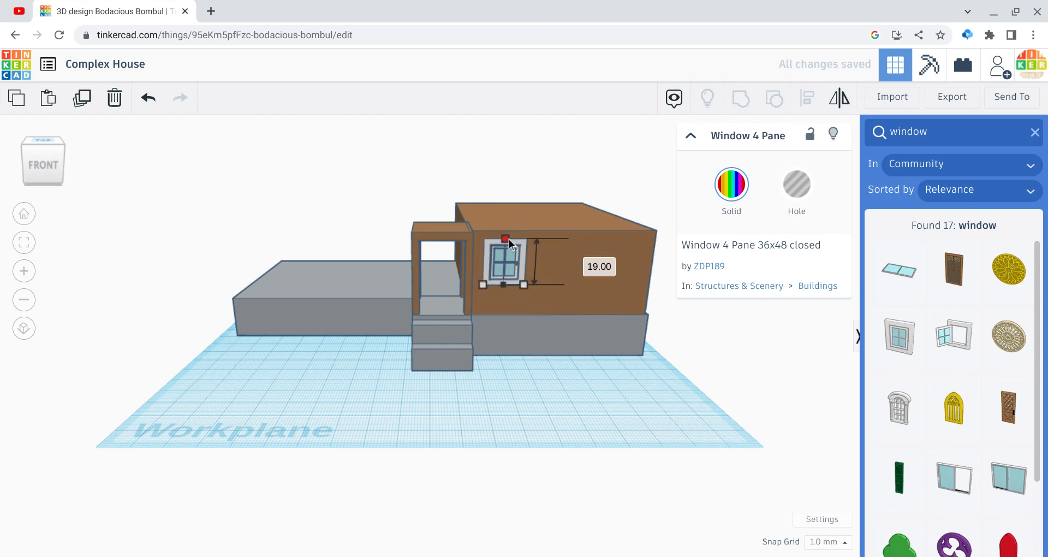
pyautogui.moveTo(509, 242); pyautogui.dragTo(508, 244)
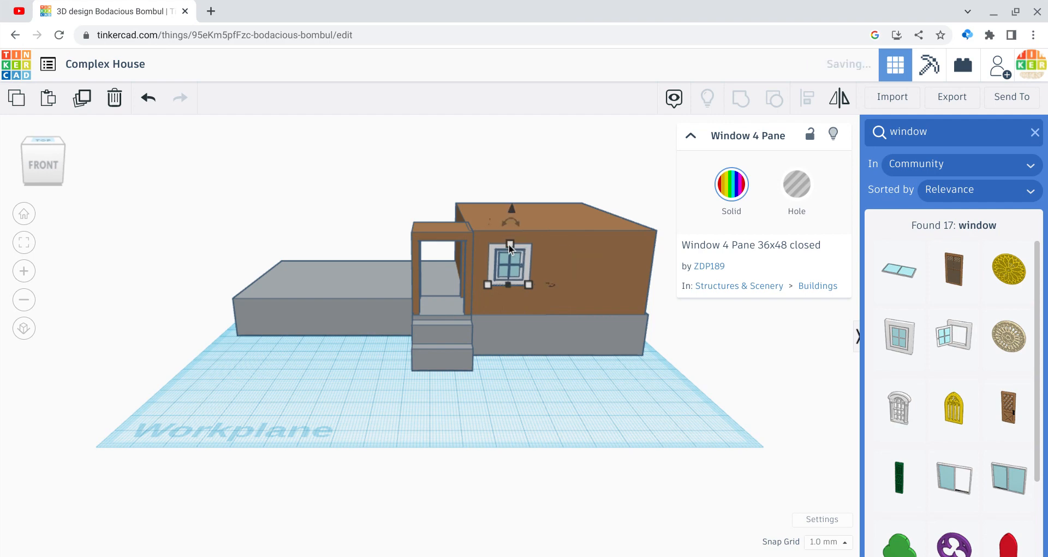
pyautogui.click(591, 413)
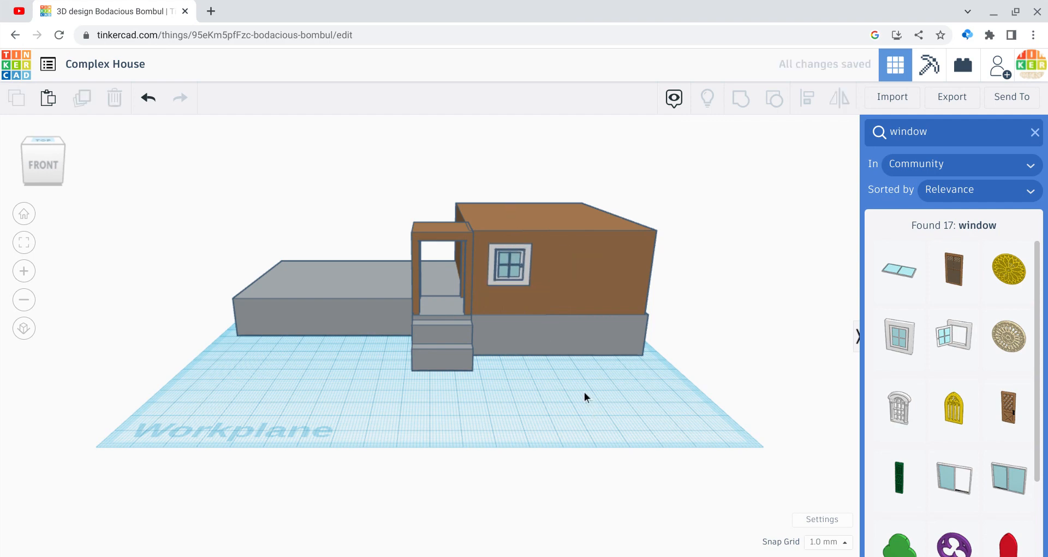
# Step: Duplicate the window and move the copy right along the front wall, near its right end
pyautogui.click(510, 266)
pyautogui.hotkey('ctrl', 'd')
pyautogui.hotkey('shift', 'Right')
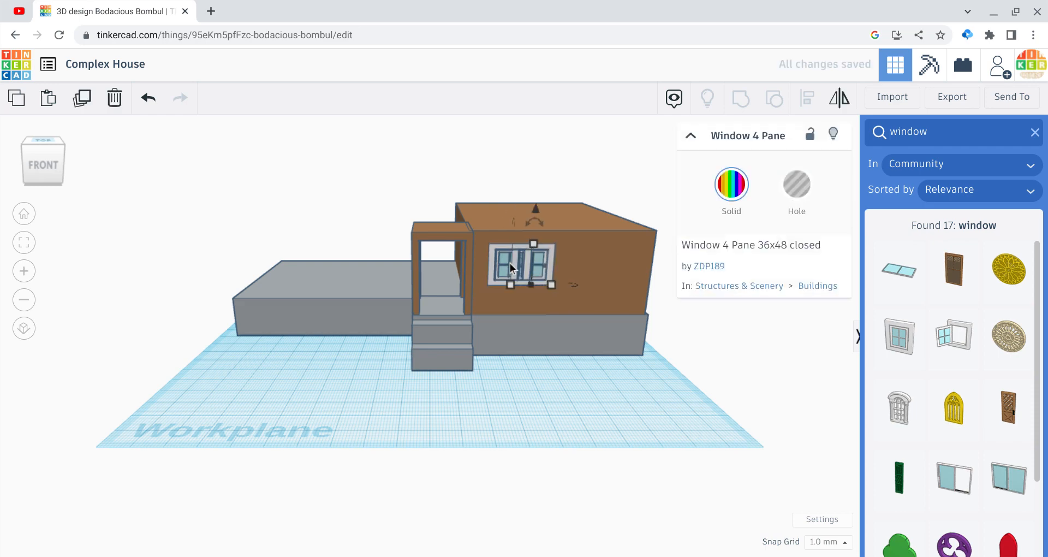
pyautogui.press('Right')
pyautogui.press('Right')
pyautogui.press('Right')
pyautogui.press('Right')
pyautogui.press('Right')
pyautogui.press('Right')
pyautogui.press('Right')
pyautogui.press('Right')
pyautogui.press('Right')
pyautogui.press('Right')
pyautogui.press('Right')
pyautogui.press('Right')
pyautogui.press('Right')
pyautogui.press('Right')
pyautogui.press('Right')
pyautogui.press('Right')
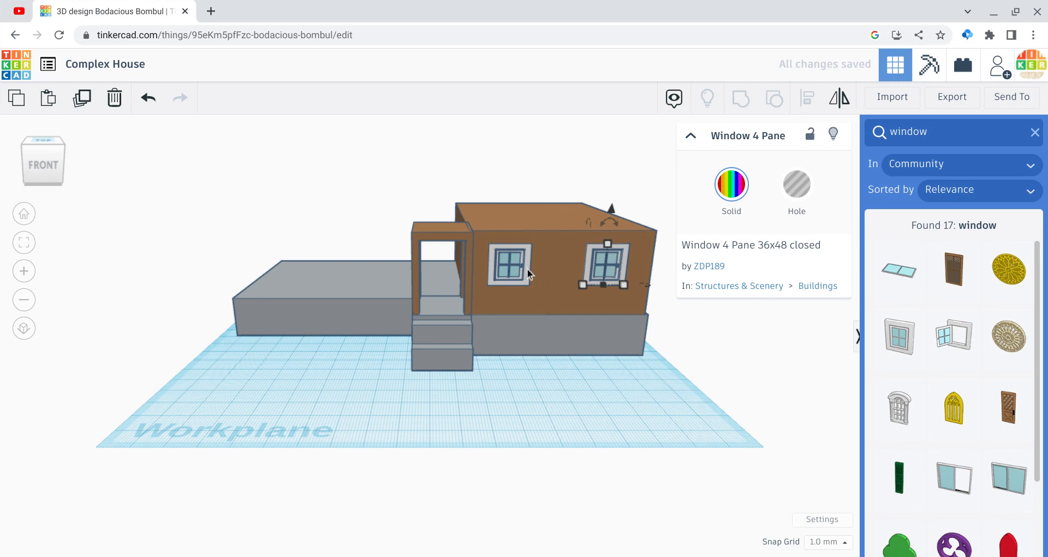
# Step: Shift the window nearest the porch slightly right along the front wall
pyautogui.click(522, 267)
pyautogui.press('Right')
pyautogui.press('Right')
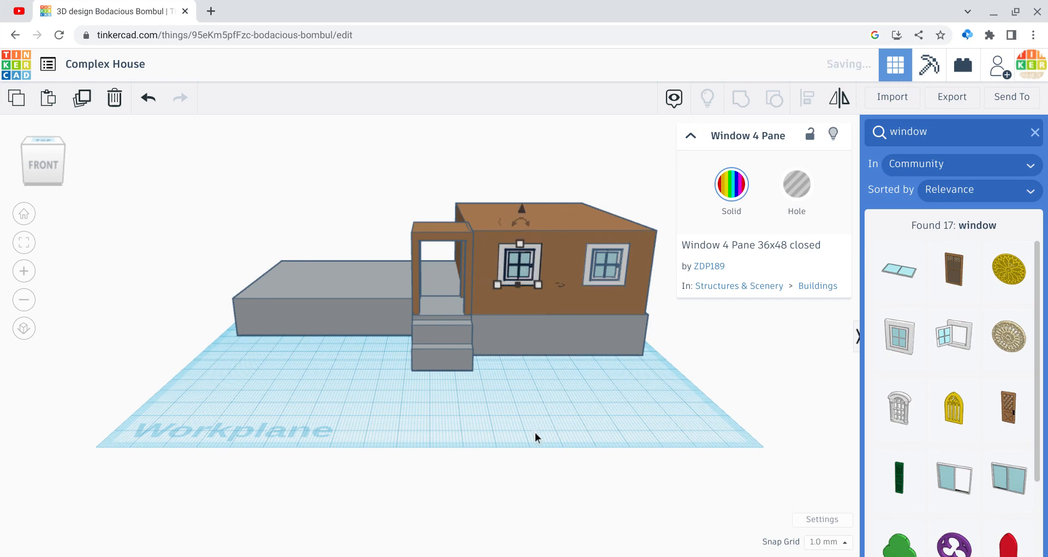
pyautogui.click(535, 432)
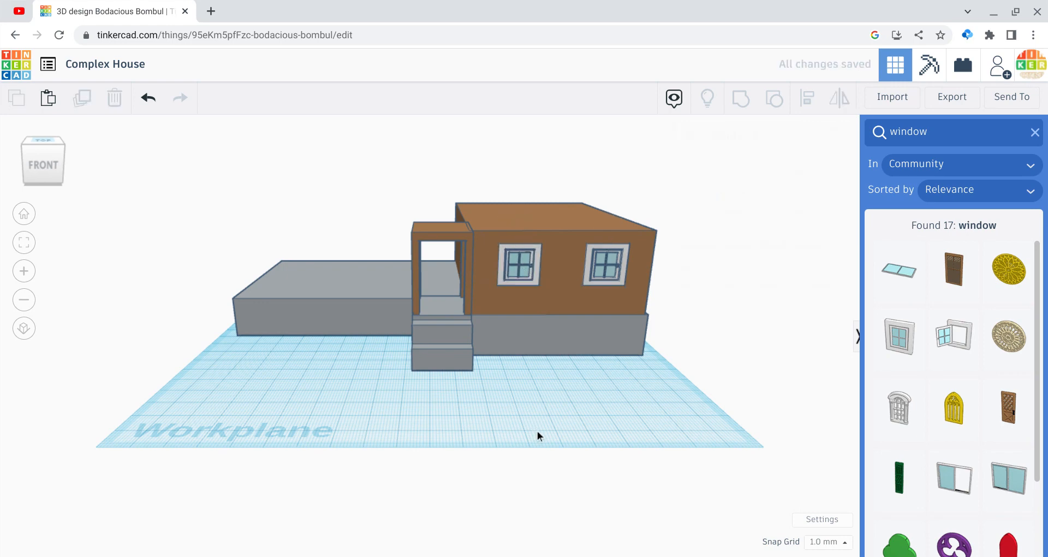
# Step: Lower both front windows slightly, keeping them level with each other
pyautogui.click(614, 276)
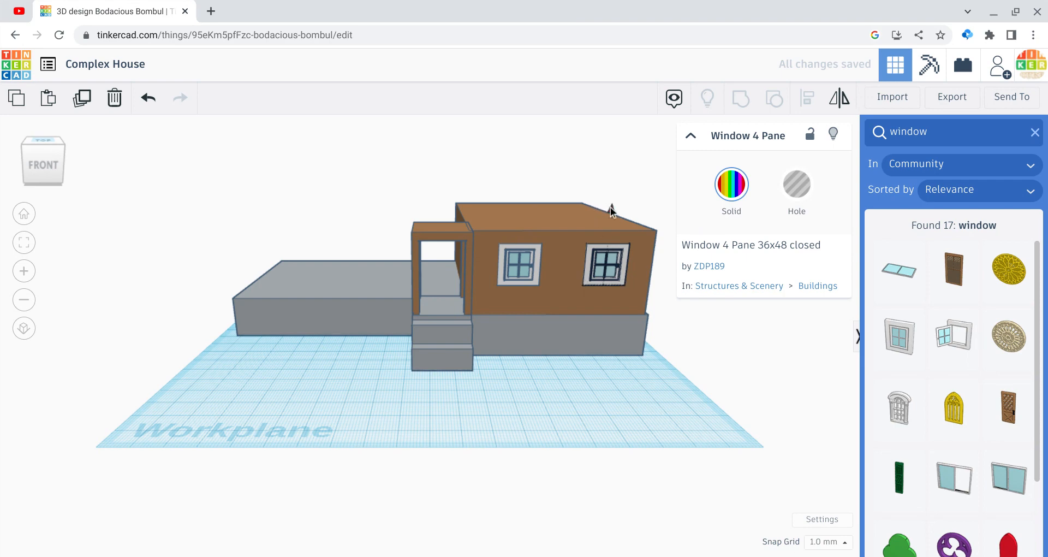
pyautogui.click(522, 250)
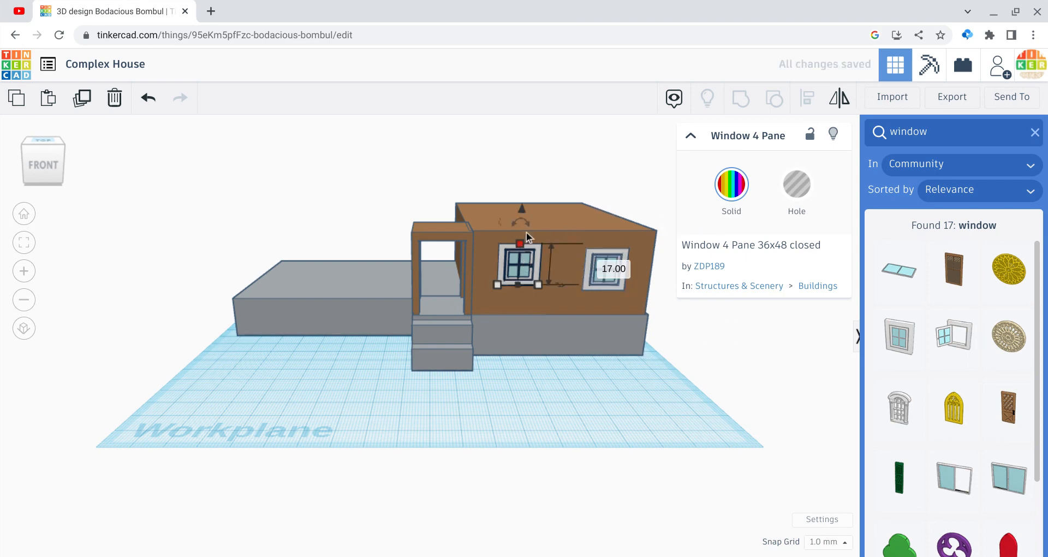
pyautogui.moveTo(522, 212); pyautogui.dragTo(523, 218)
# Step: Group the base and porch, the brown block and both windows into one multicolour shape
pyautogui.moveTo(680, 421); pyautogui.dragTo(269, 187)
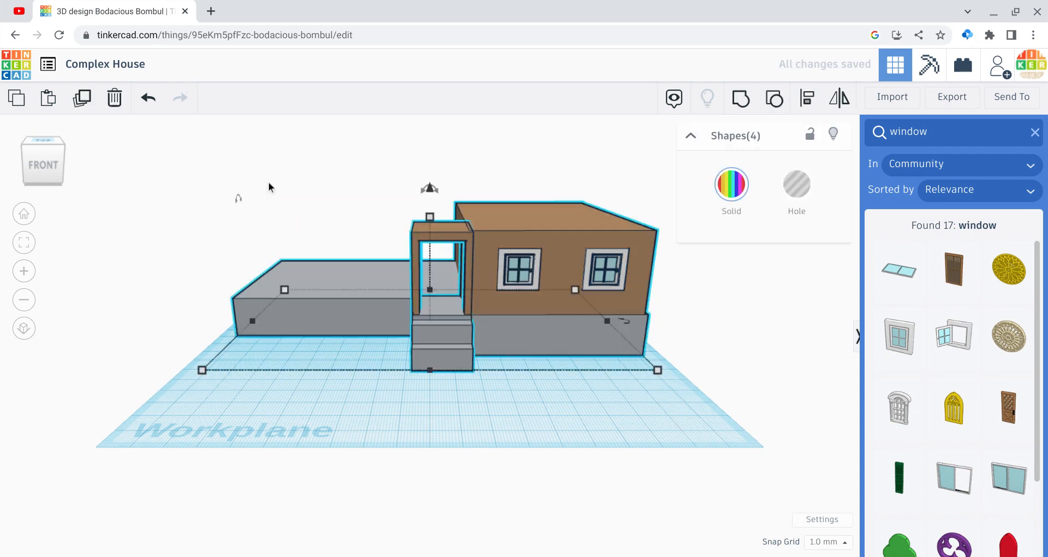
pyautogui.click(741, 98)
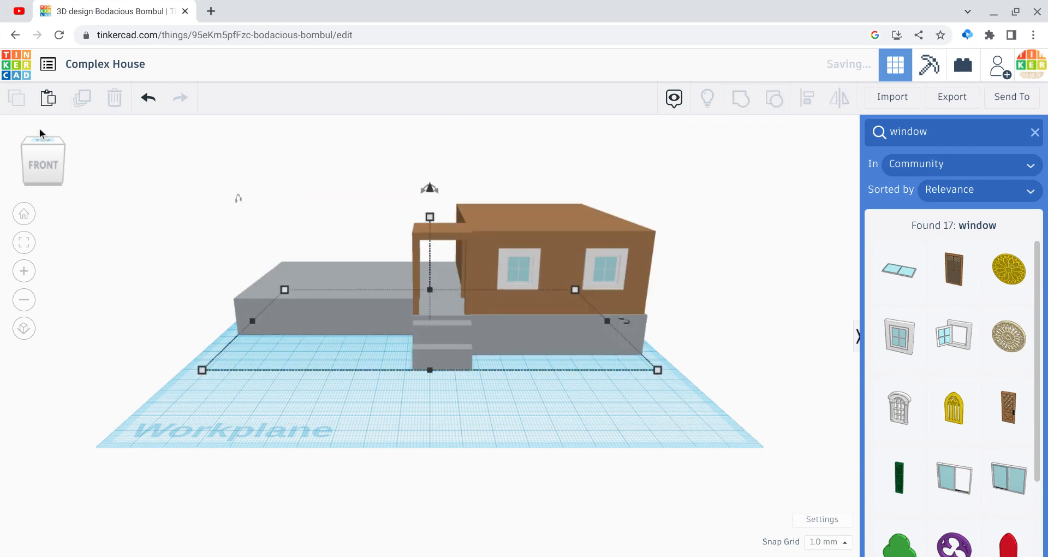
# Step: Search the community shapes for "door" in place of "window" and close the search
pyautogui.moveTo(49, 152)
pyautogui.mouseDown()
pyautogui.moveTo(70, 158)
pyautogui.moveTo(51, 152)
pyautogui.mouseUp()
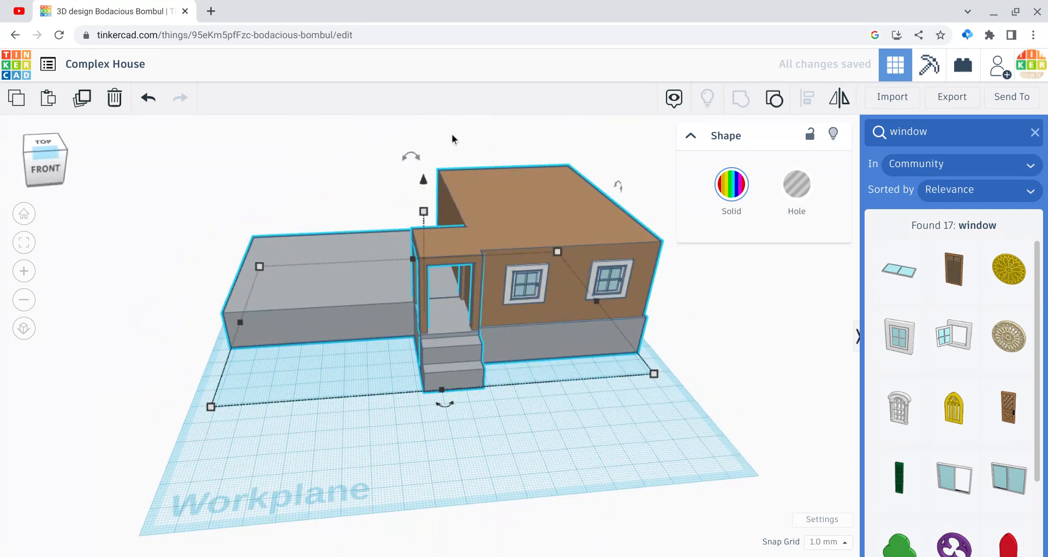
pyautogui.click(953, 134)
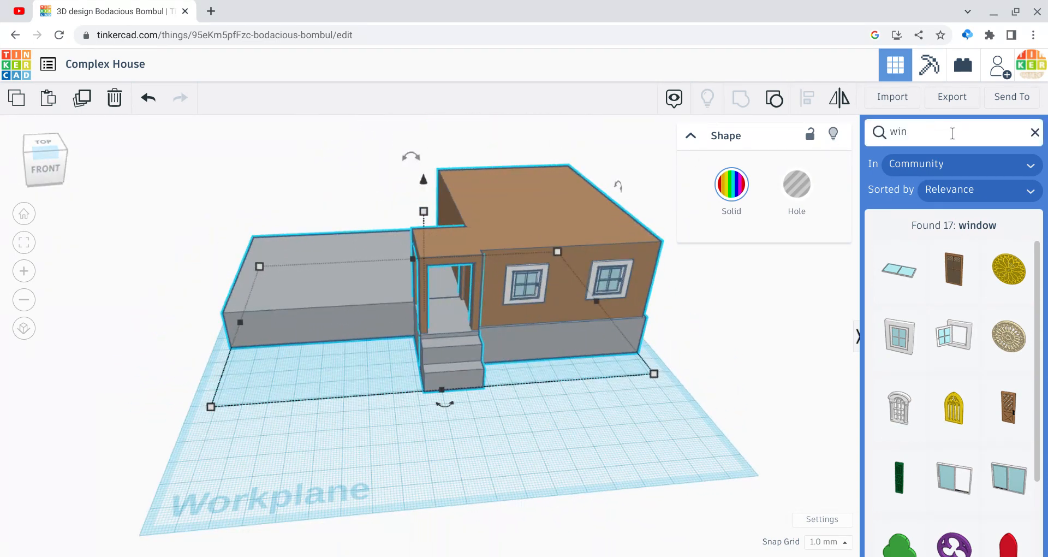
pyautogui.press('BackSpace')
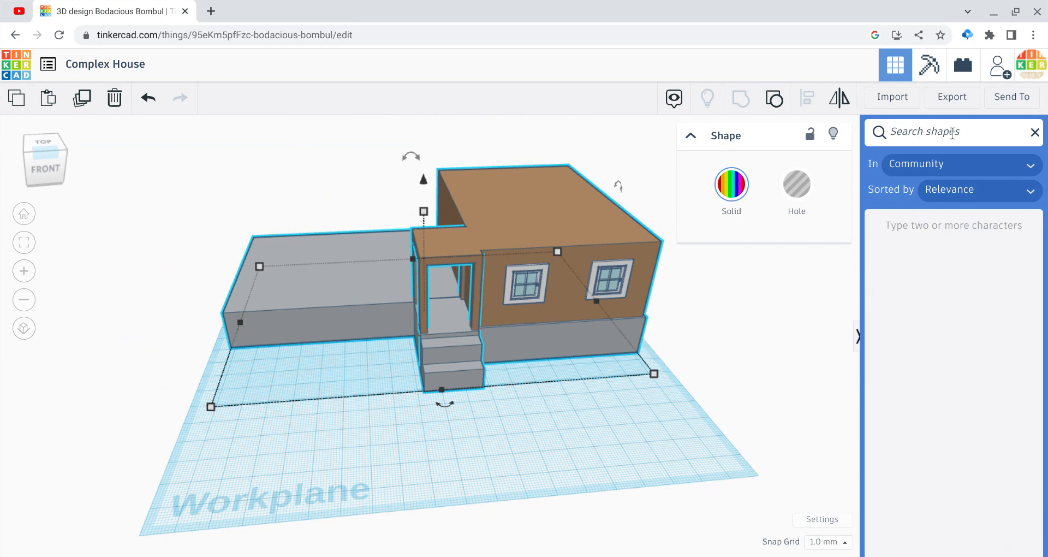
pyautogui.write('door')
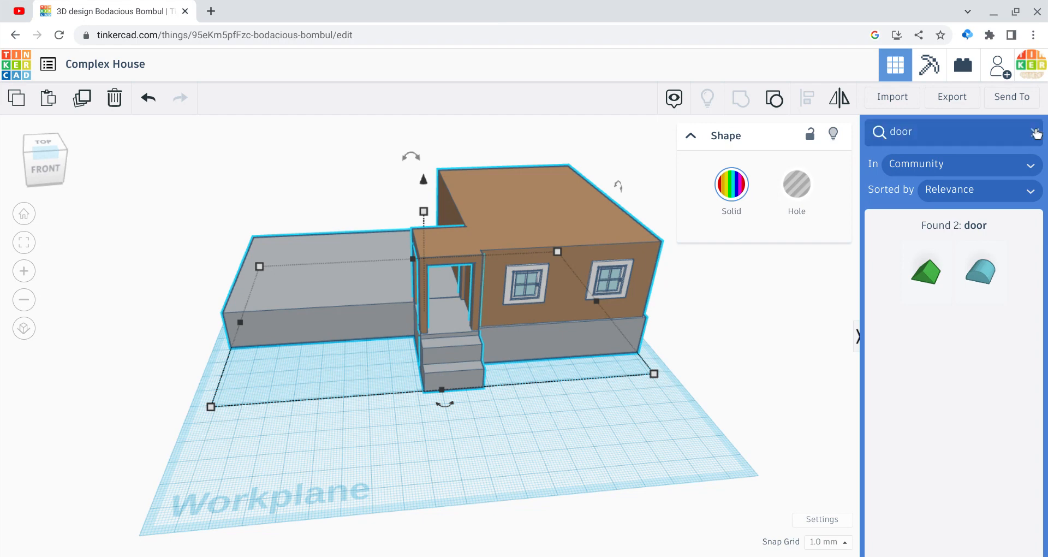
pyautogui.click(1034, 132)
# Step: Place a Nine paned door from the Structures & Scenery Buildings collection at the porch entrance
pyautogui.click(957, 182)
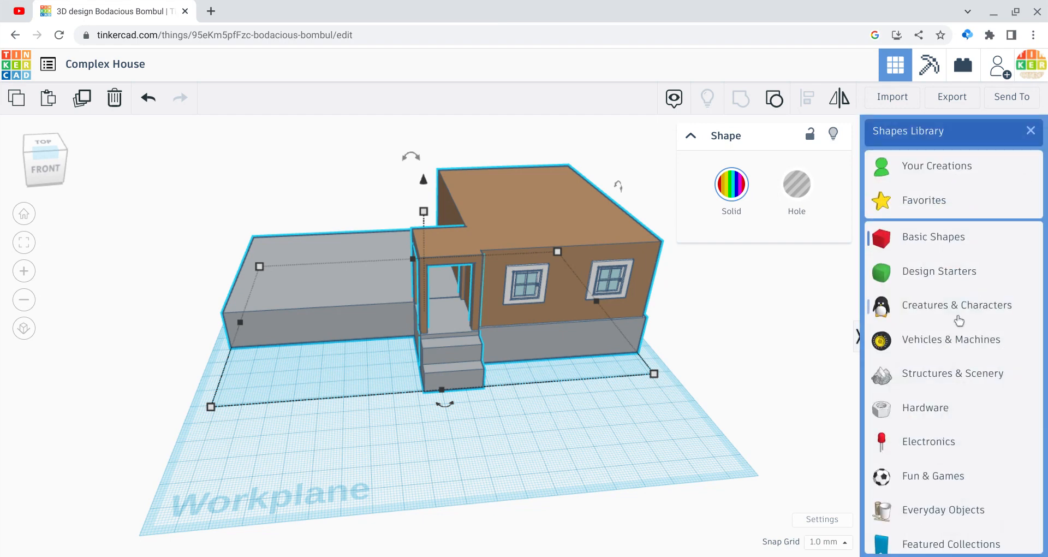
pyautogui.click(951, 373)
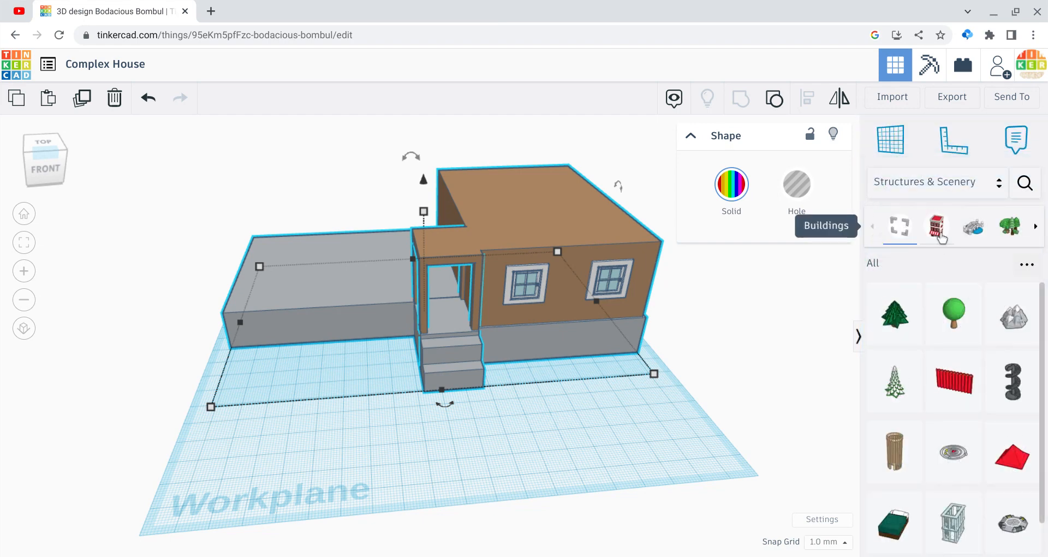
pyautogui.click(937, 230)
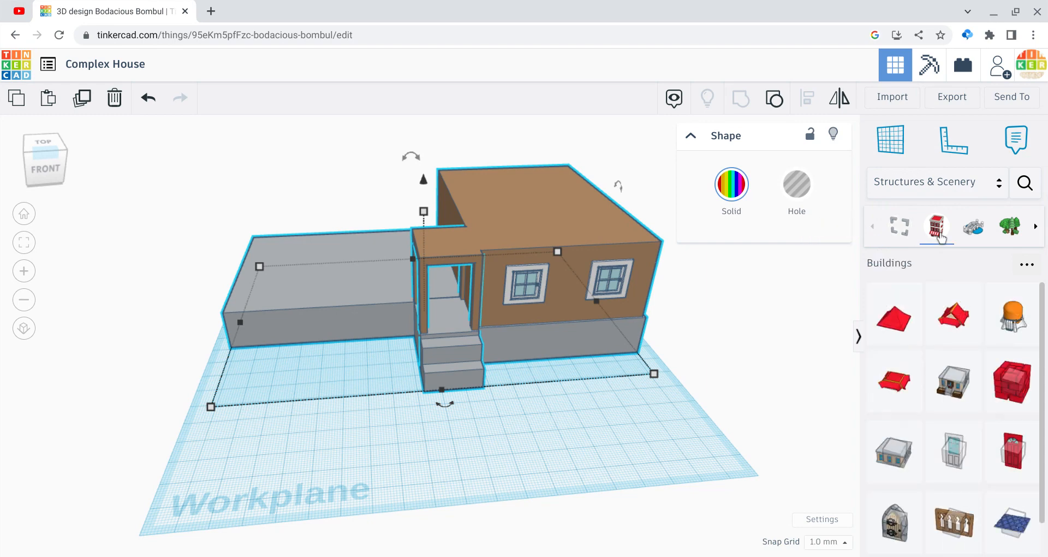
pyautogui.scroll(-1, 967, 372)
pyautogui.scroll(1, 967, 371)
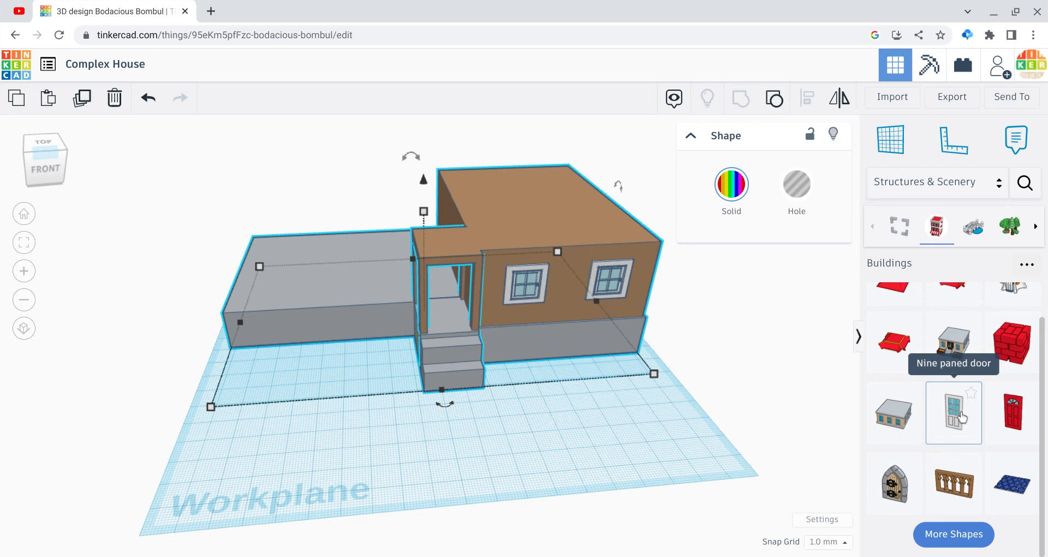
pyautogui.moveTo(962, 417); pyautogui.dragTo(436, 336)
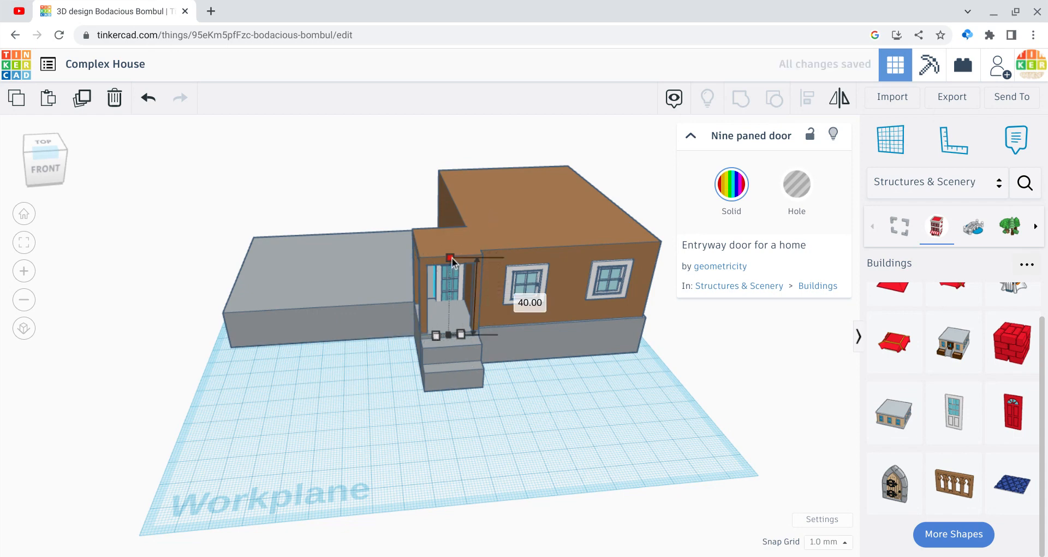
# Step: Widen the nine paned door to fill the porch opening, make it 34 mm high and place it at the porch's rear
pyautogui.moveTo(452, 258); pyautogui.dragTo(450, 284)
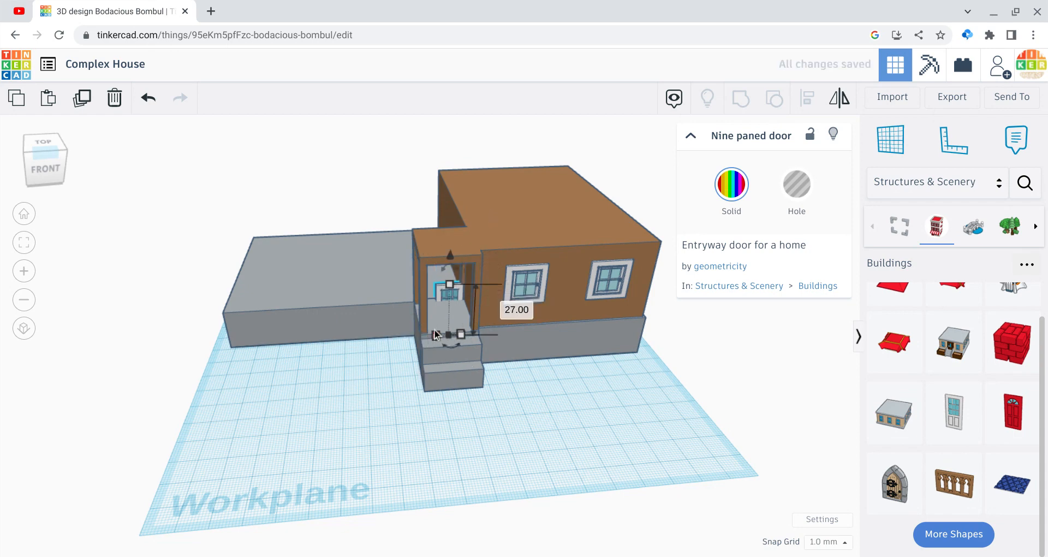
pyautogui.moveTo(435, 334); pyautogui.dragTo(419, 329)
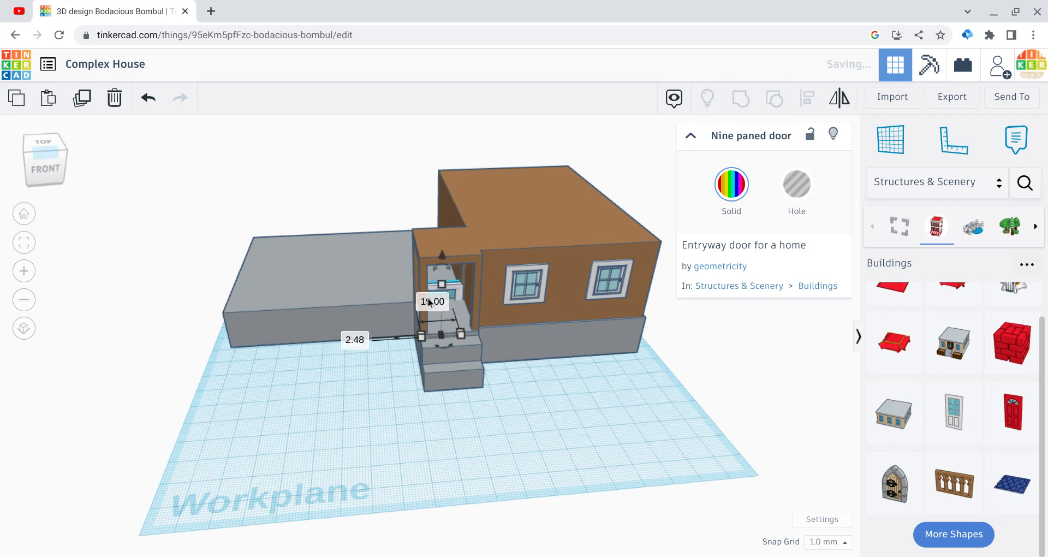
pyautogui.moveTo(438, 260); pyautogui.dragTo(430, 222)
pyautogui.moveTo(53, 156); pyautogui.dragTo(121, 166)
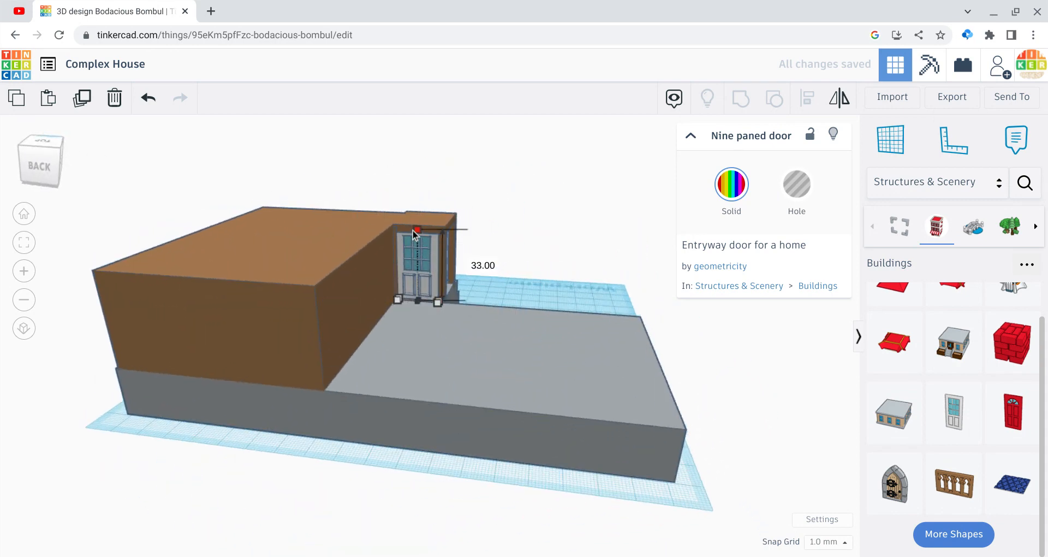
pyautogui.moveTo(412, 230); pyautogui.dragTo(412, 229)
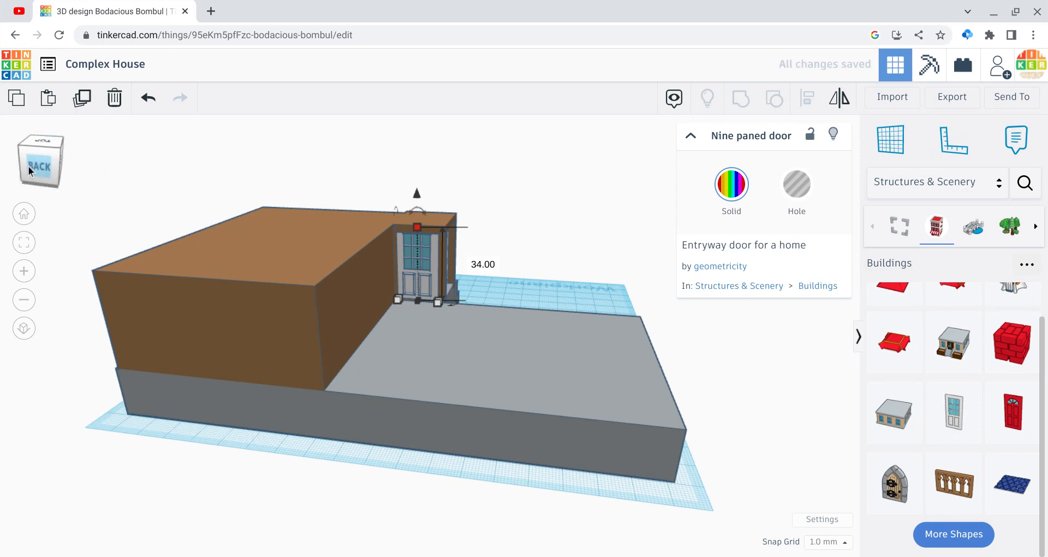
pyautogui.moveTo(28, 166); pyautogui.dragTo(1, 170)
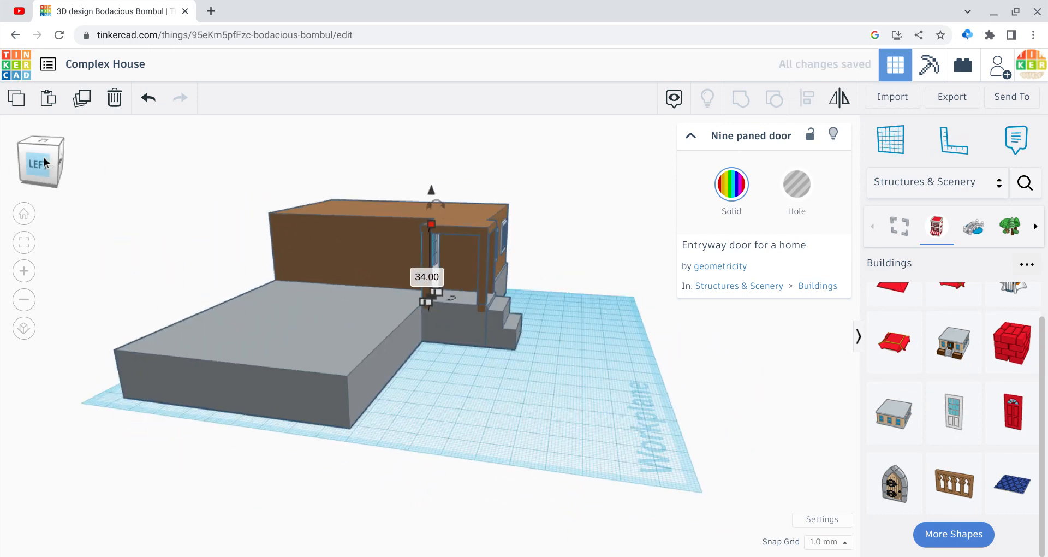
pyautogui.click(28, 163)
pyautogui.moveTo(27, 158); pyautogui.dragTo(25, 160)
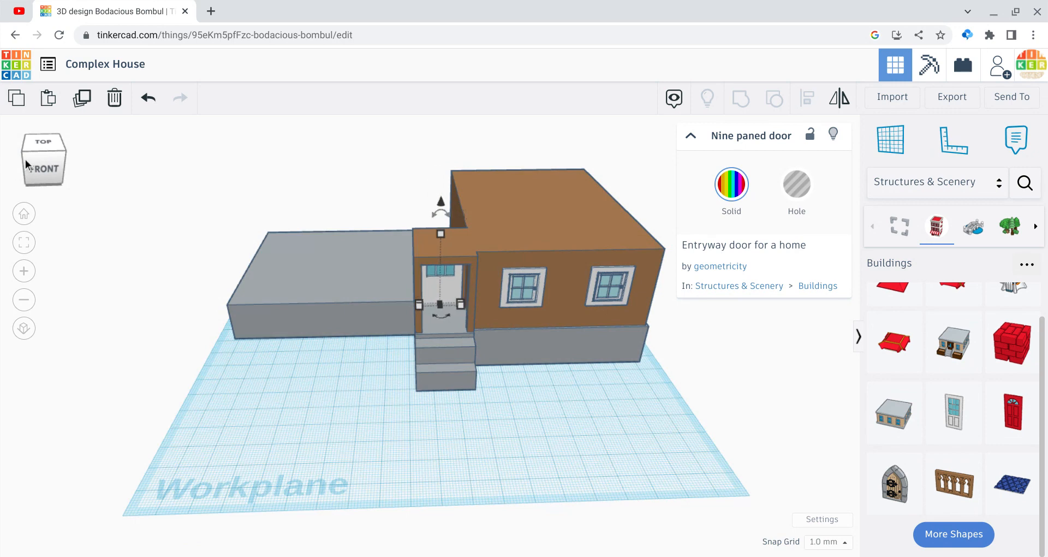
pyautogui.click(76, 383)
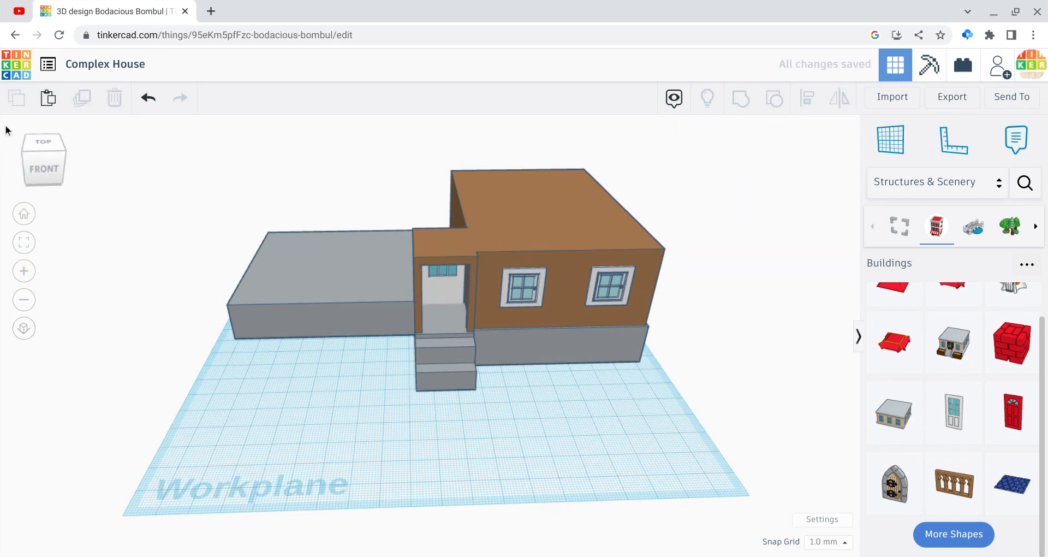
# Step: Group the nine paned door with the rest of the house into one shape
pyautogui.moveTo(42, 172); pyautogui.dragTo(44, 174)
pyautogui.click(46, 177)
pyautogui.moveTo(203, 205); pyautogui.dragTo(660, 431)
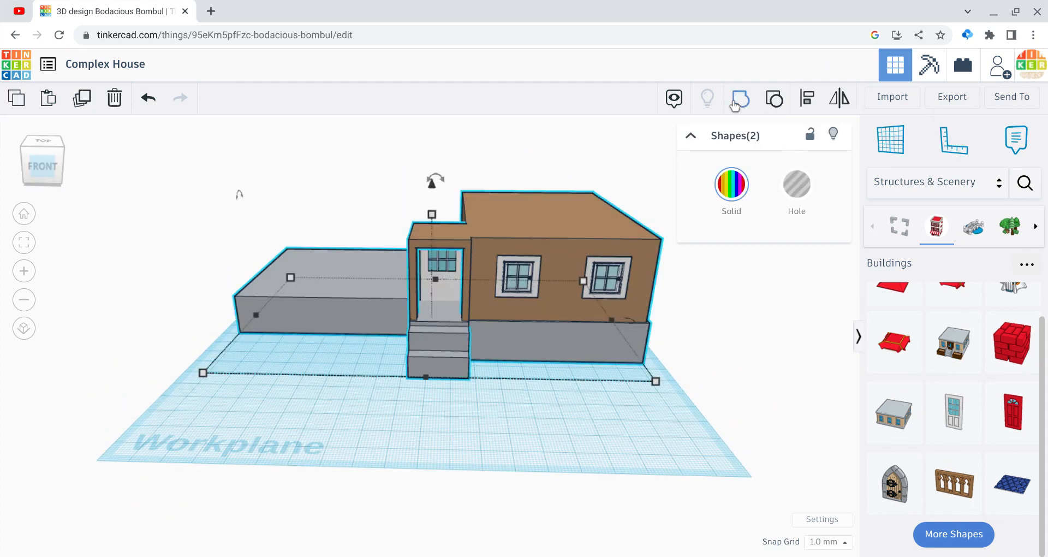
pyautogui.click(740, 100)
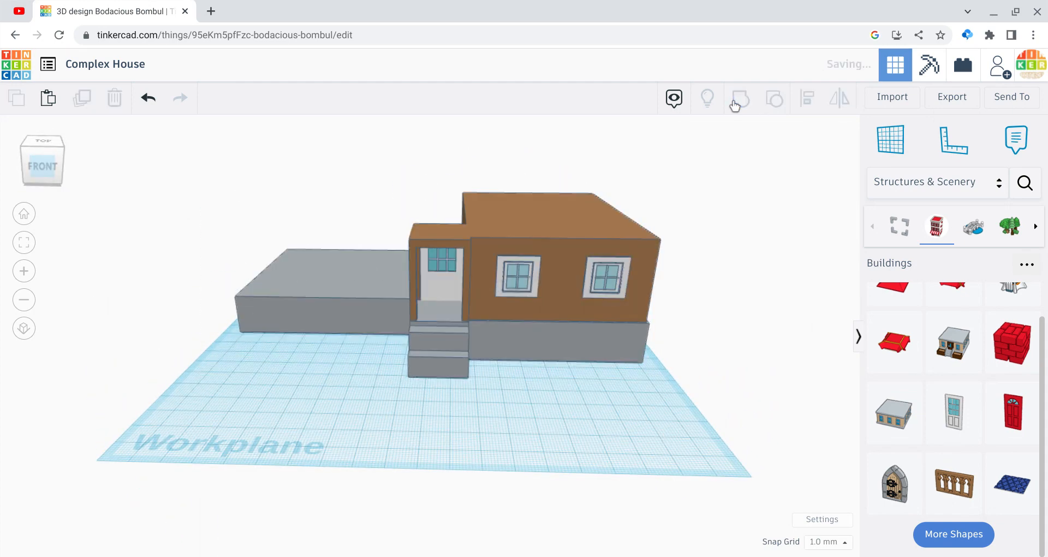
pyautogui.click(737, 395)
# Step: Ungroup the house into its separate parts, including the base, brown block, windows and door
pyautogui.click(55, 172)
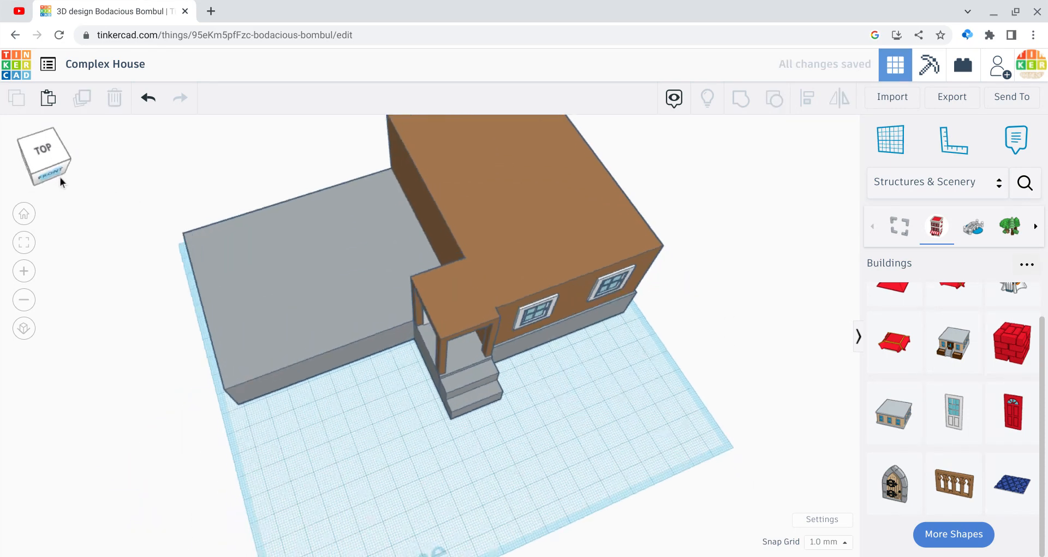
pyautogui.click(60, 177)
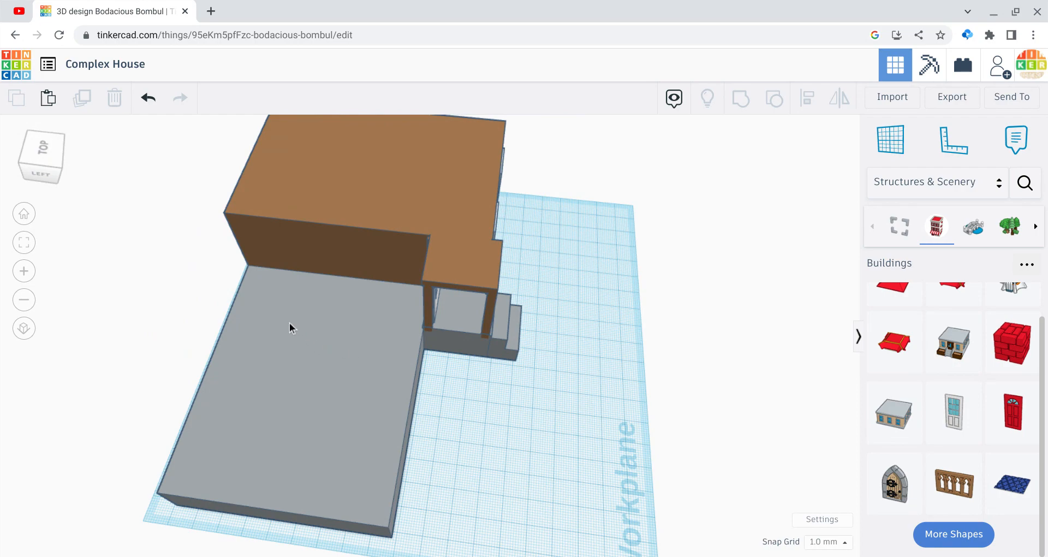
pyautogui.click(49, 165)
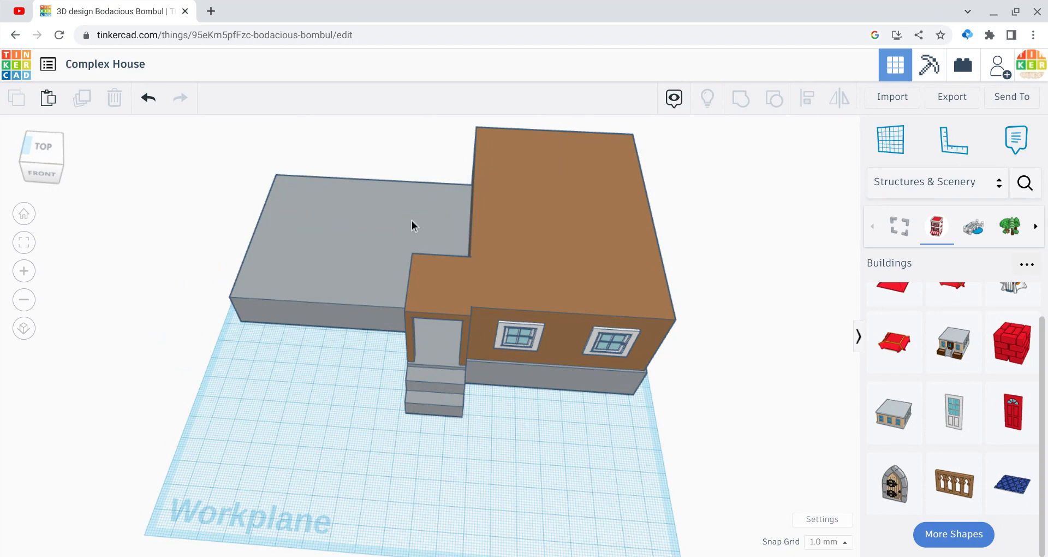
pyautogui.click(411, 221)
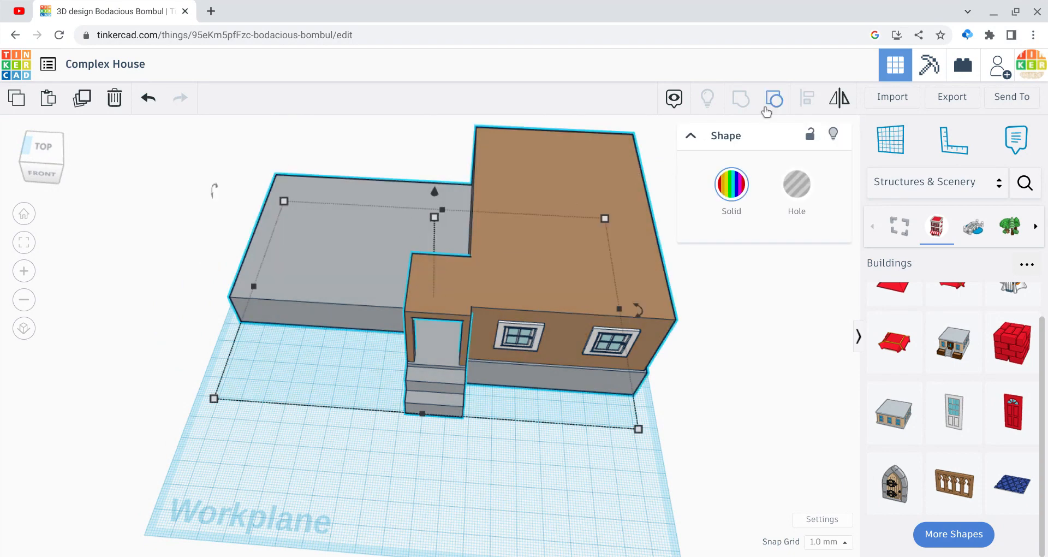
pyautogui.click(767, 110)
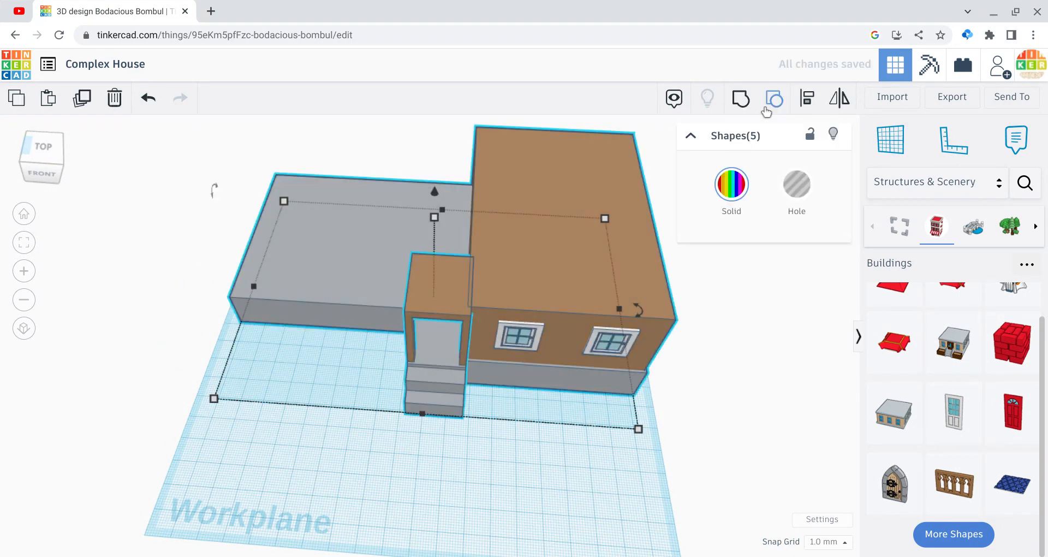
pyautogui.click(747, 321)
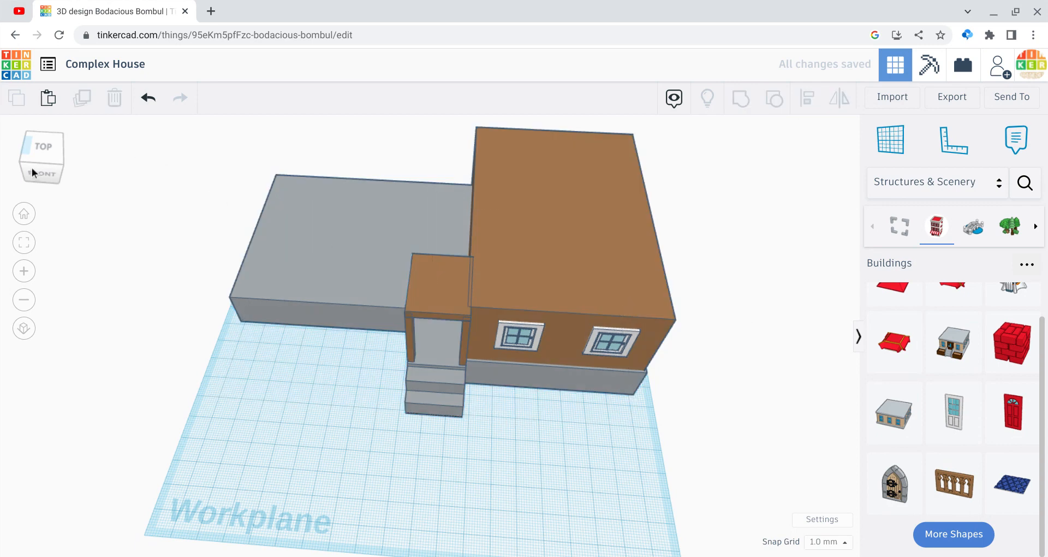
# Step: Try to group the base, brown block and windows, and undo the attempt
pyautogui.moveTo(31, 169); pyautogui.dragTo(52, 158)
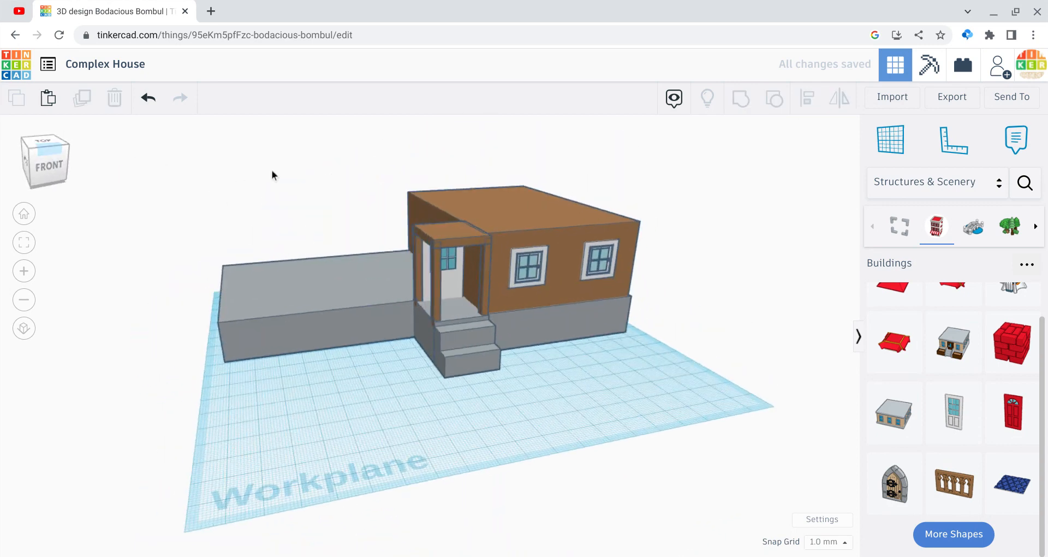
pyautogui.moveTo(509, 156); pyautogui.dragTo(596, 267)
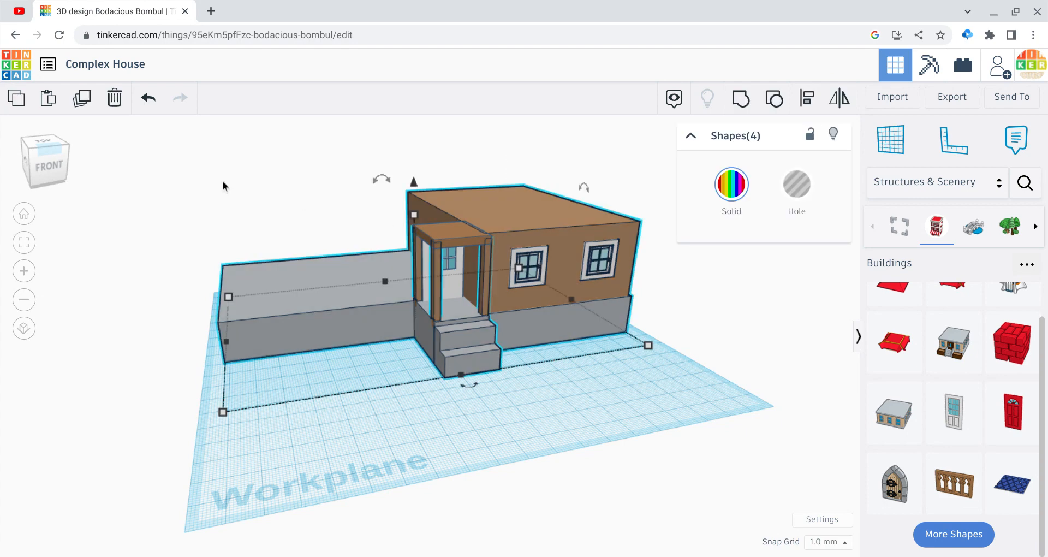
pyautogui.click(43, 161)
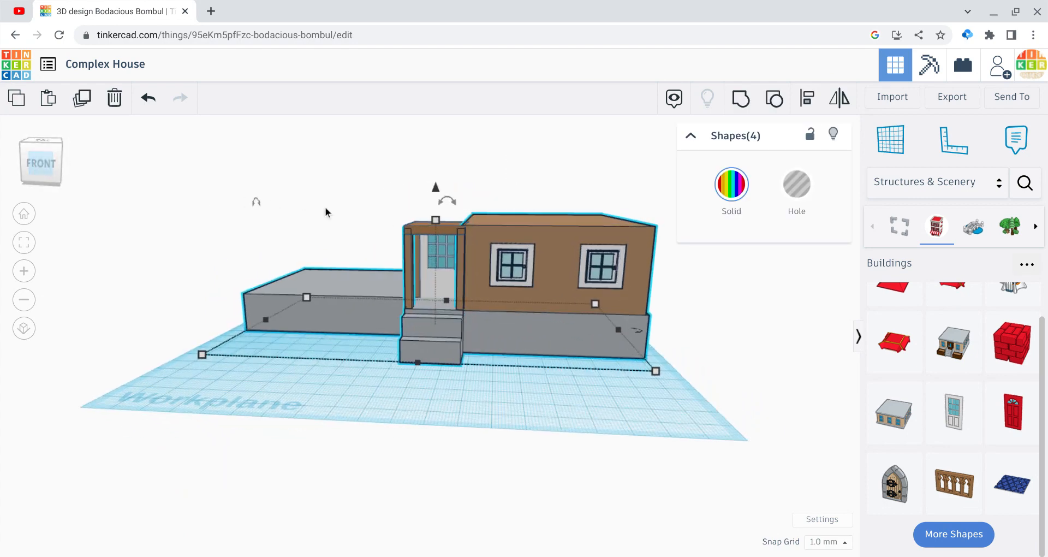
pyautogui.click(494, 202)
pyautogui.moveTo(565, 257); pyautogui.dragTo(607, 281)
pyautogui.click(749, 106)
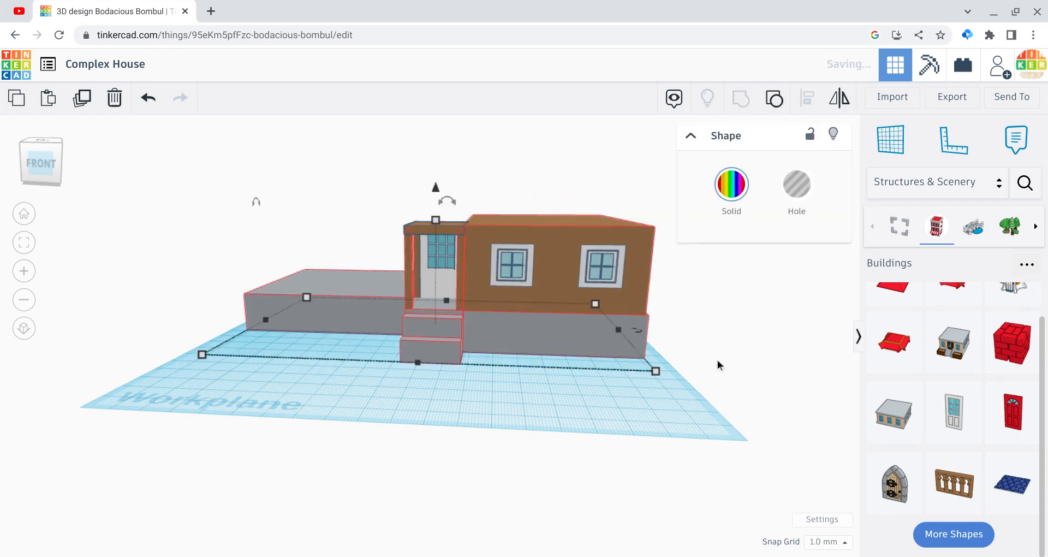
pyautogui.click(718, 365)
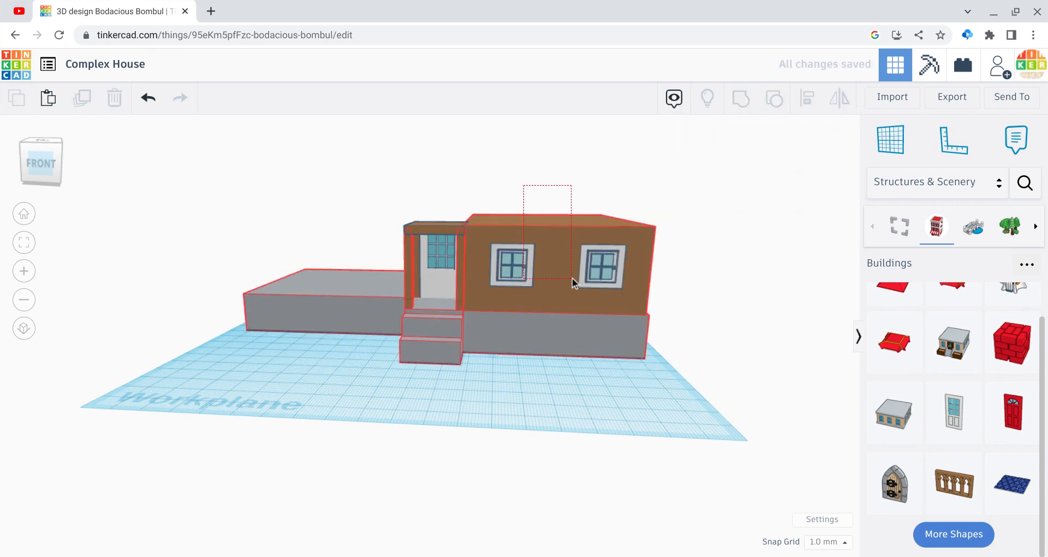
pyautogui.click(539, 223)
pyautogui.click(148, 98)
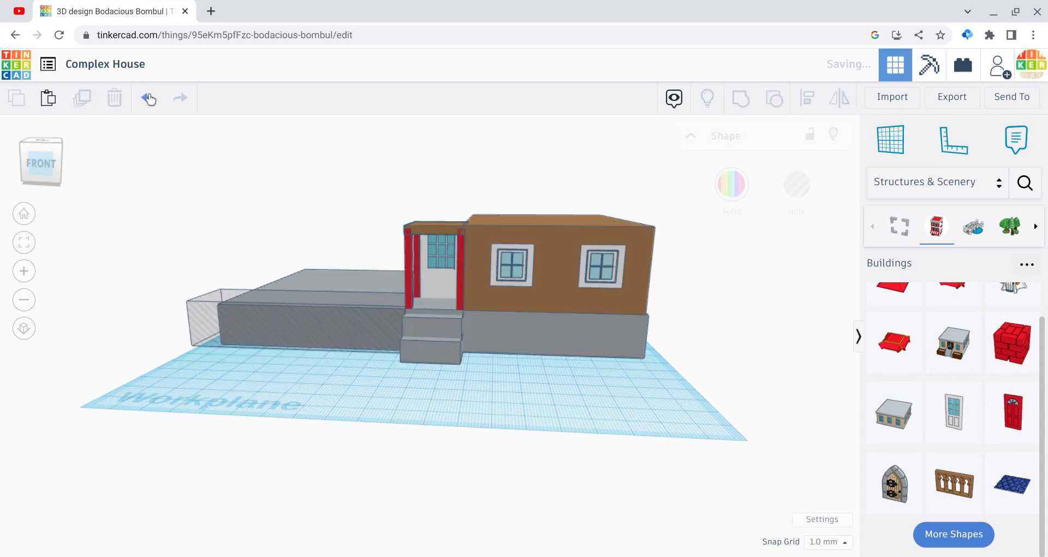
# Step: Select all six house parts, including the porch, both windows and the door, and group them into one multicolour shape
pyautogui.click(600, 257)
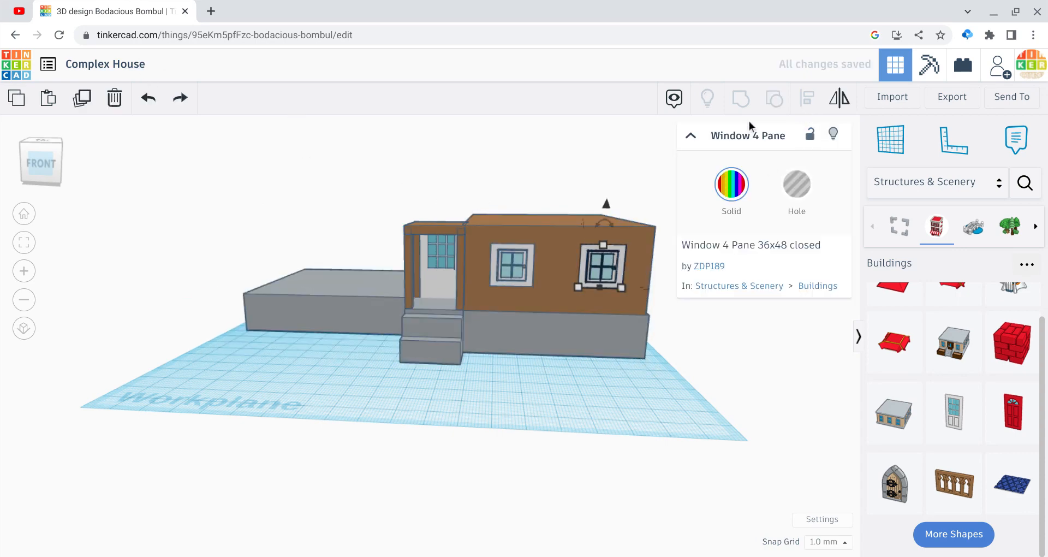
pyautogui.click(635, 173)
pyautogui.moveTo(510, 168); pyautogui.dragTo(610, 272)
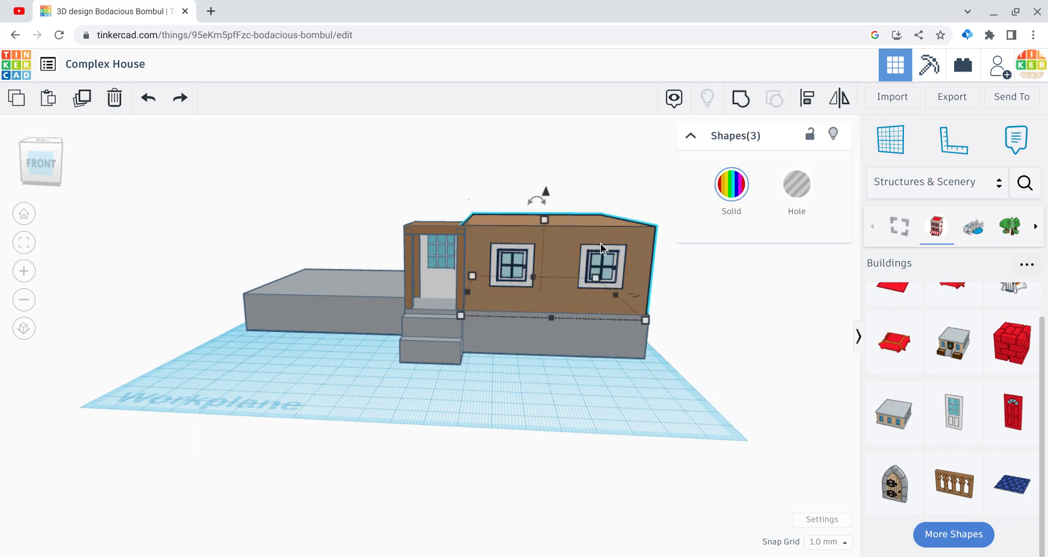
pyautogui.click(276, 170)
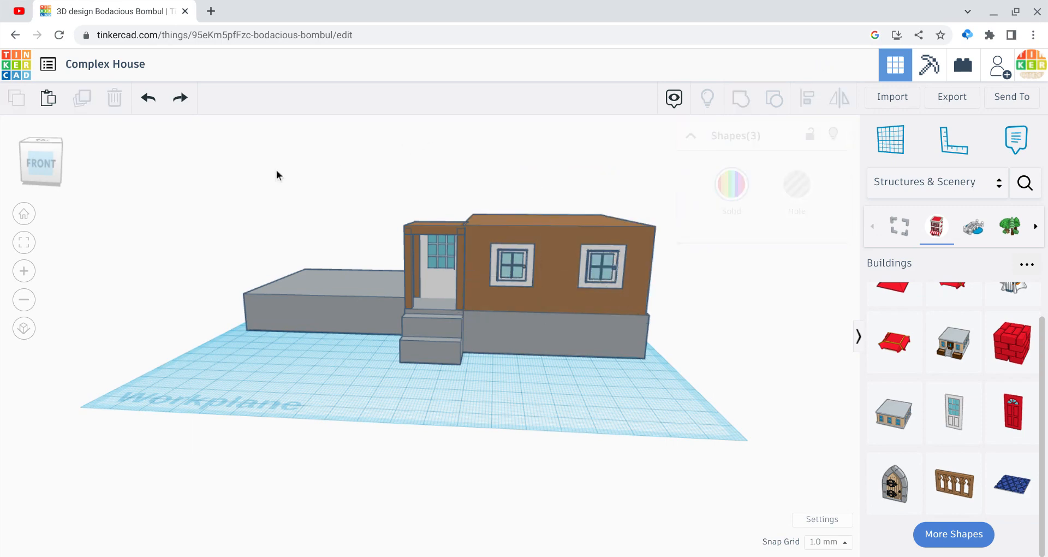
pyautogui.moveTo(195, 173); pyautogui.dragTo(647, 438)
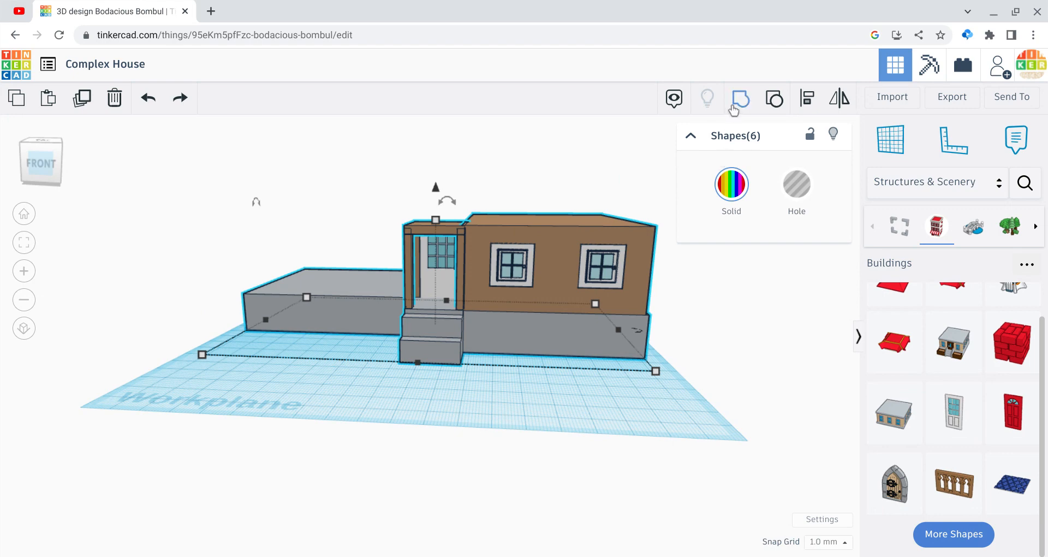
pyautogui.click(32, 154)
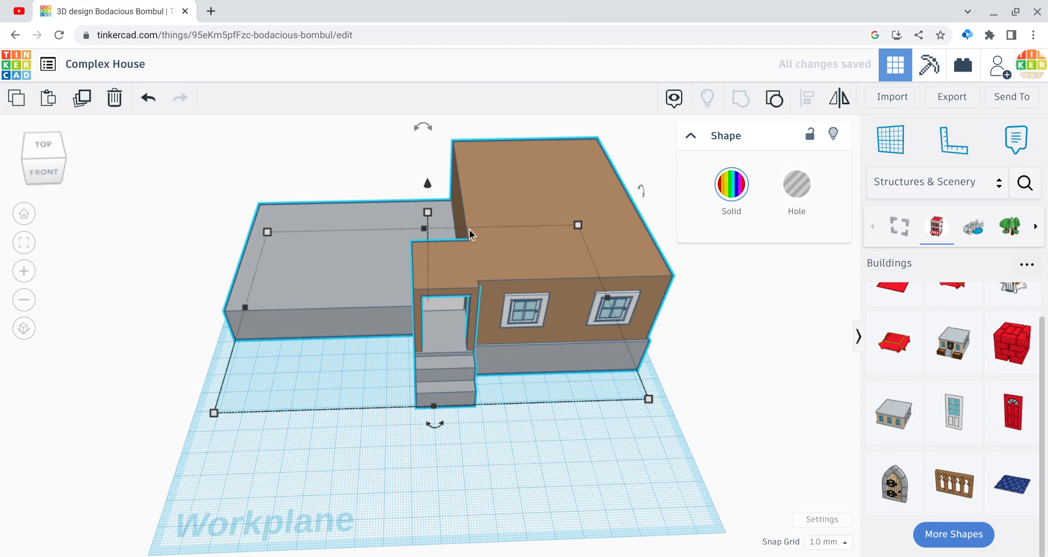
# Step: Ungroup the house into its parts and undo the excess ungrouping so that the grey base stays one shape
pyautogui.click(209, 170)
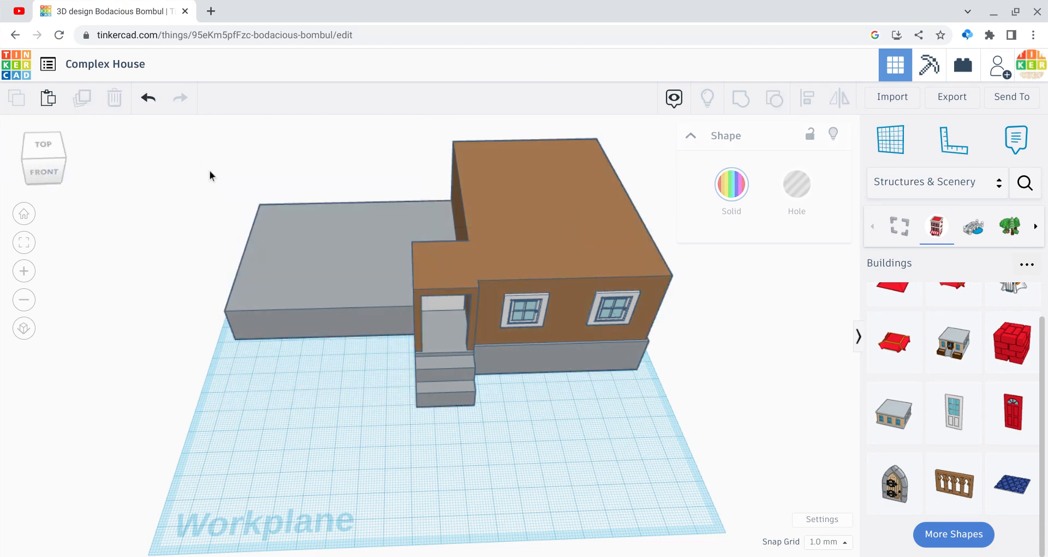
pyautogui.click(463, 238)
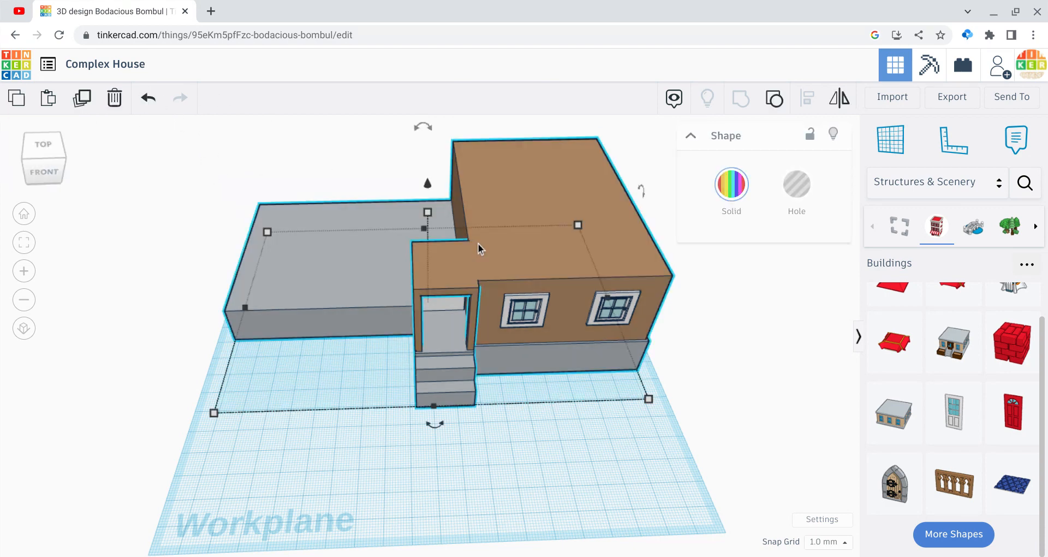
pyautogui.click(781, 98)
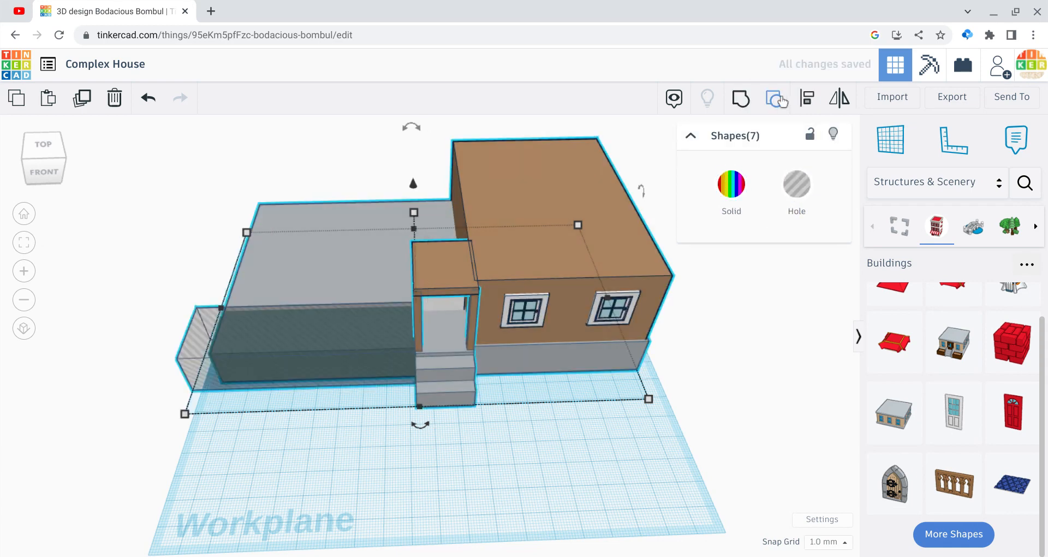
pyautogui.click(781, 98)
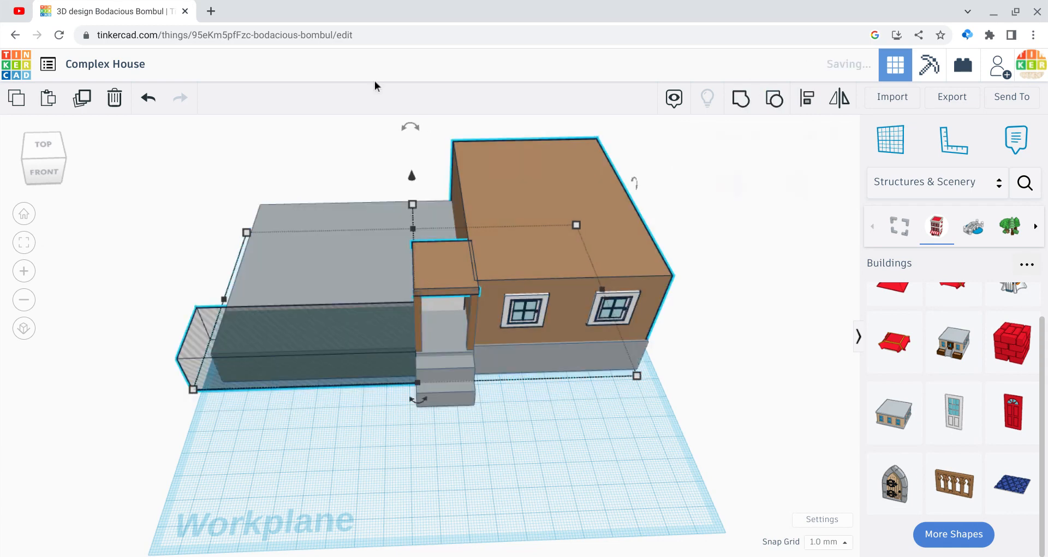
pyautogui.click(149, 99)
pyautogui.click(148, 99)
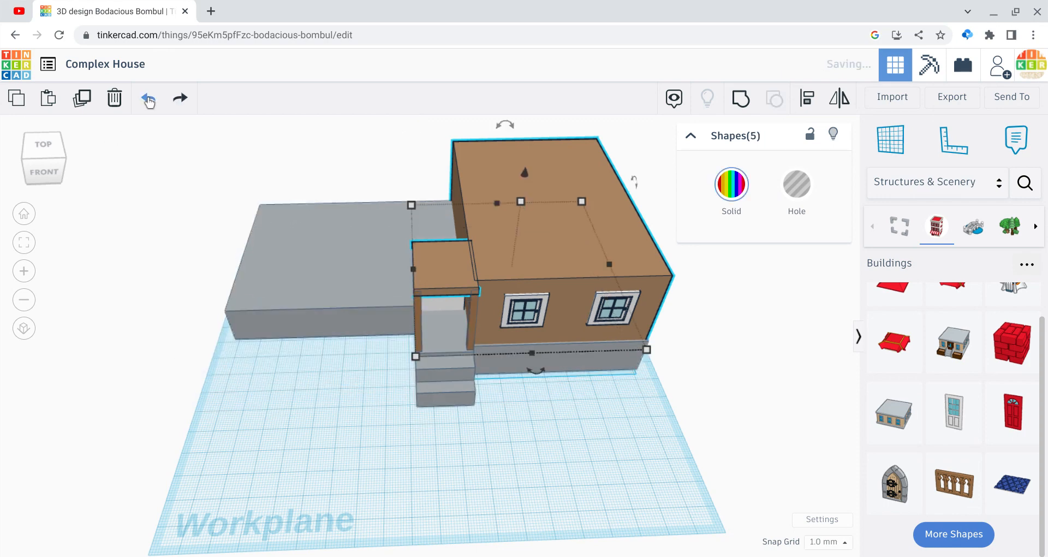
# Step: Duplicate the brown block to the right of the door together with its two windows
pyautogui.click(30, 173)
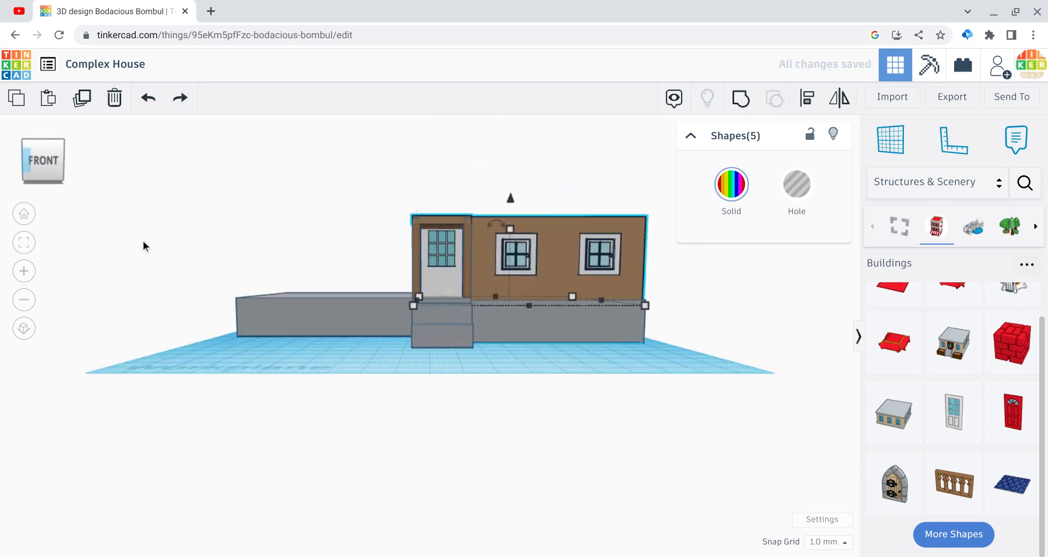
pyautogui.click(179, 250)
pyautogui.moveTo(474, 166); pyautogui.dragTo(595, 285)
pyautogui.hotkey('ctrl', 'c')
pyautogui.hotkey('ctrl', 'v')
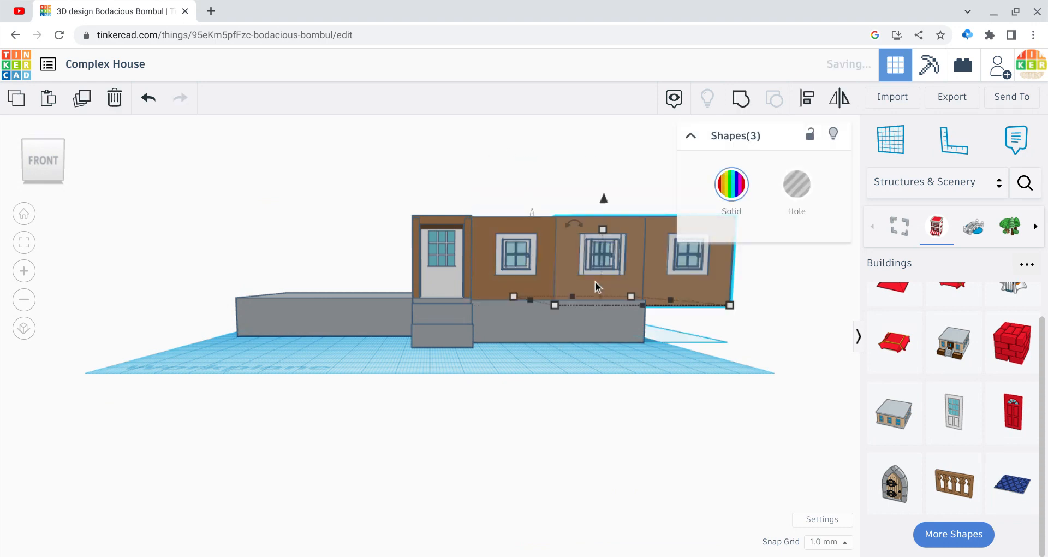
# Step: Move the copied brown block and windows across to the other side of the door, above the uncovered part of the grey base
pyautogui.press('Left')
pyautogui.press('Left')
pyautogui.press('Left')
pyautogui.press('Left')
pyautogui.press('Left')
pyautogui.press('Left')
pyautogui.press('Left')
pyautogui.press('Left')
pyautogui.press('Left')
pyautogui.press('Left')
pyautogui.press('Left')
pyautogui.press('Left')
pyautogui.press('Left')
pyautogui.press('Left')
pyautogui.press('Left')
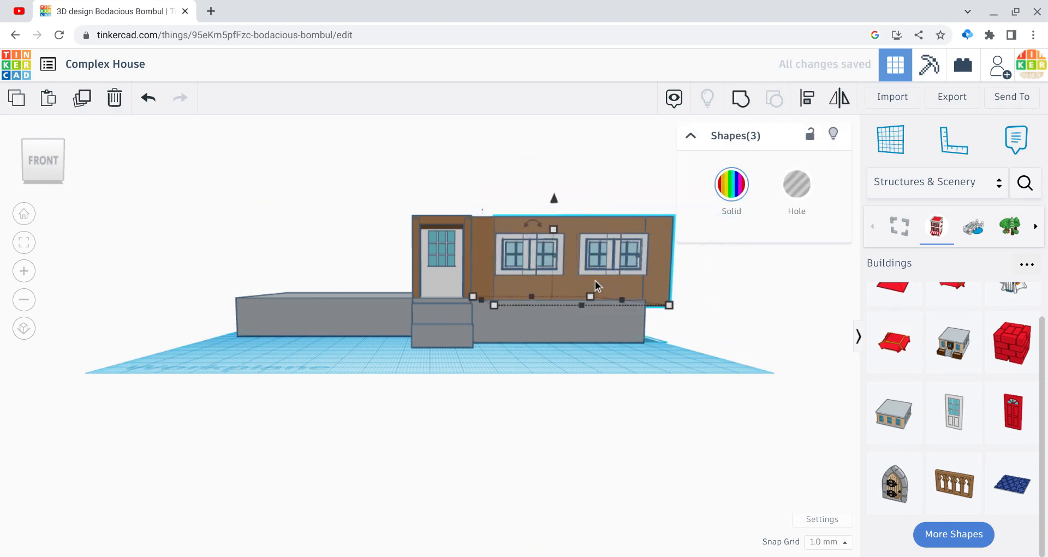
pyautogui.press('Left')
pyautogui.press('Left')
pyautogui.press('Left')
pyautogui.press('Left')
pyautogui.press('Left')
pyautogui.press('Left')
pyautogui.press('Left')
pyautogui.press('Left')
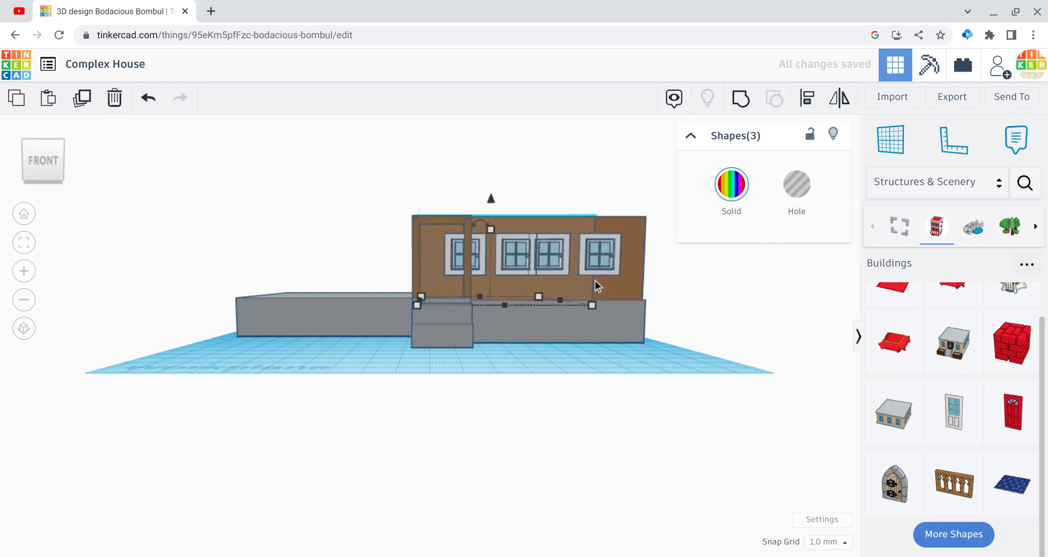
pyautogui.press('Left')
pyautogui.press('Left')
pyautogui.press('Left')
pyautogui.press('Left')
pyautogui.press('Left')
pyautogui.press('Left')
pyautogui.press('Left')
pyautogui.press('Left')
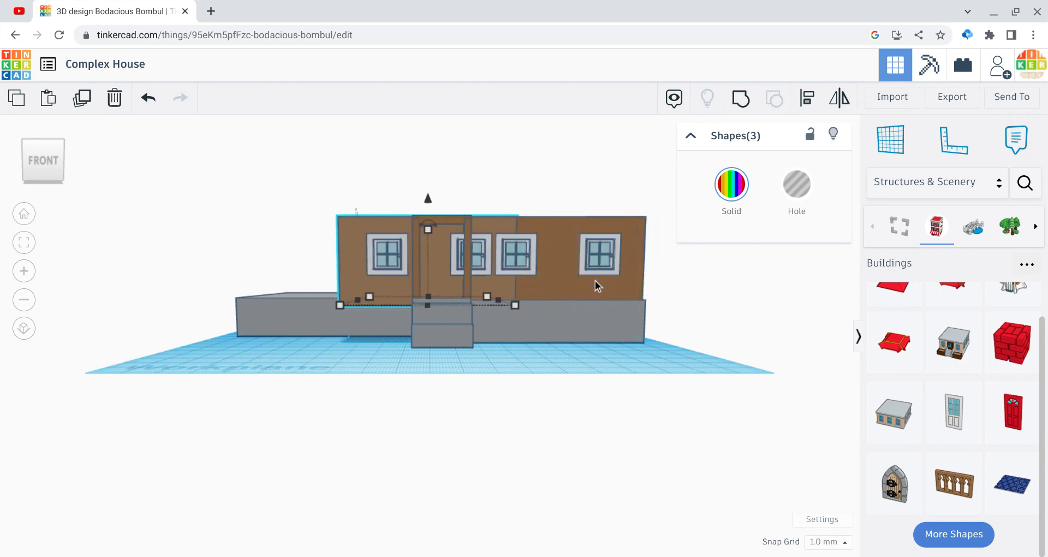
pyautogui.press('Left')
pyautogui.press('Left')
pyautogui.press('Left')
pyautogui.press('Left')
pyautogui.press('Left')
pyautogui.press('Left')
pyautogui.press('Left')
pyautogui.press('Left')
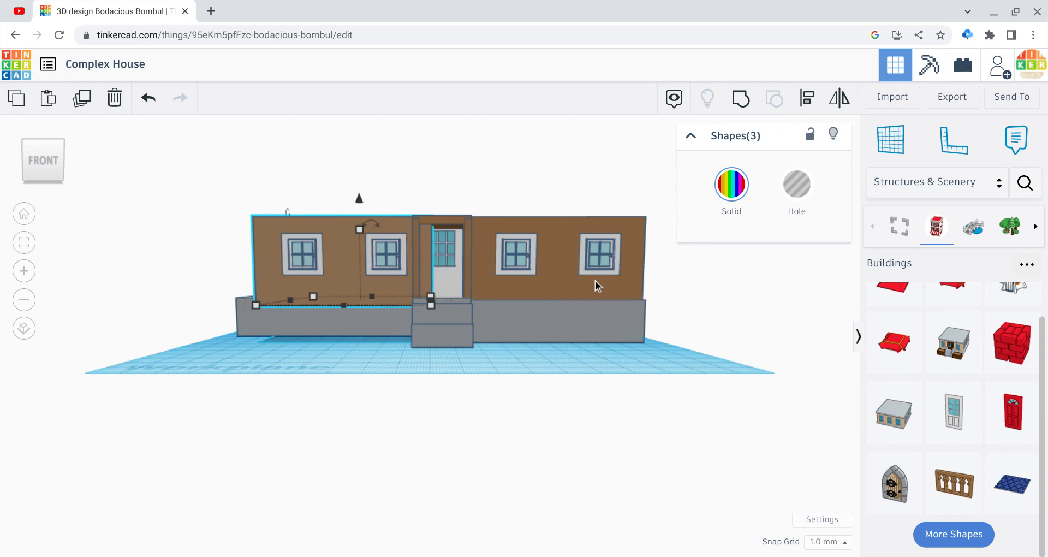
# Step: Move the copied block and windows backward until their front lines up with the front edge of the grey base beneath
pyautogui.press('Left')
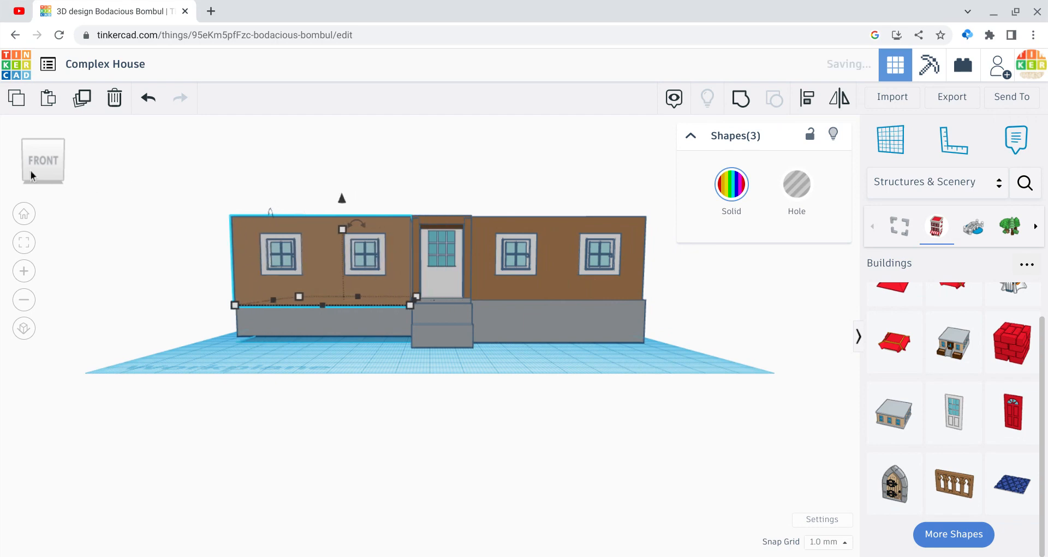
pyautogui.moveTo(39, 159); pyautogui.dragTo(65, 162)
pyautogui.press('Left')
pyautogui.press('Left')
pyautogui.press('Left')
pyautogui.press('Left')
pyautogui.press('Left')
pyautogui.press('Left')
pyautogui.press('Left')
pyautogui.press('Left')
pyautogui.press('Left')
pyautogui.press('Left')
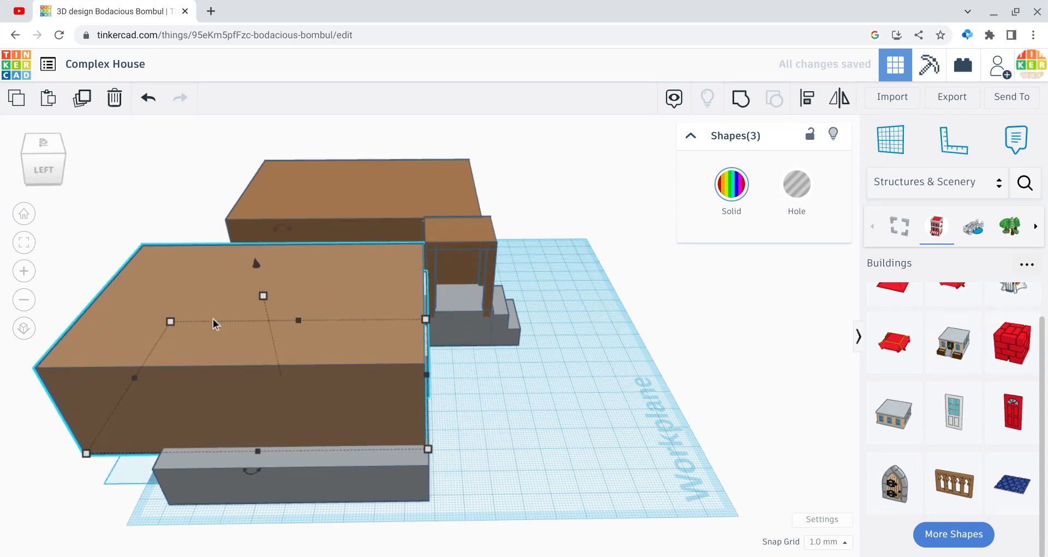
# Step: Resize the copied block and windows to 81.5 mm wide and shorten their depth to fit the grey base
pyautogui.moveTo(258, 455); pyautogui.dragTo(259, 476)
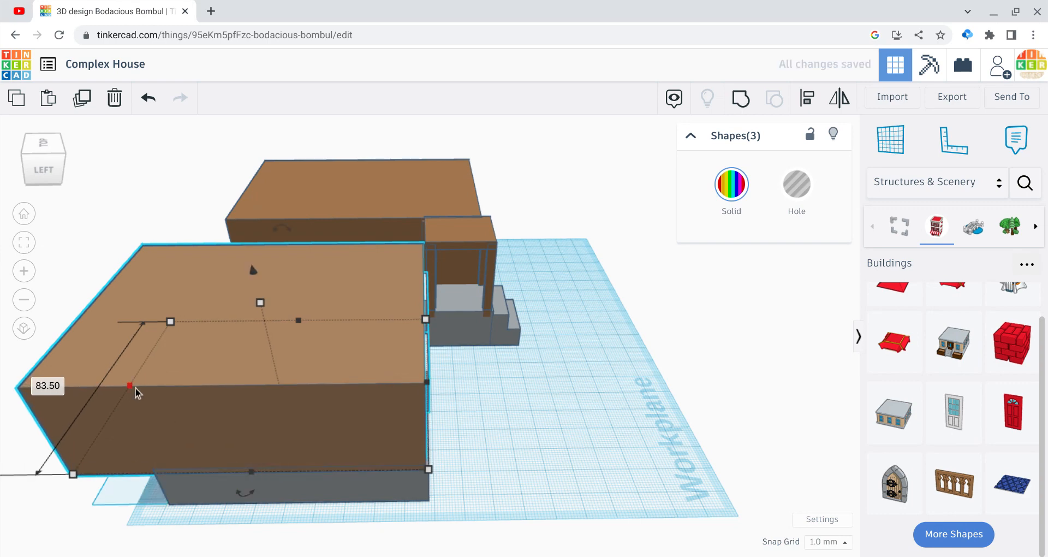
pyautogui.moveTo(133, 391); pyautogui.dragTo(197, 410)
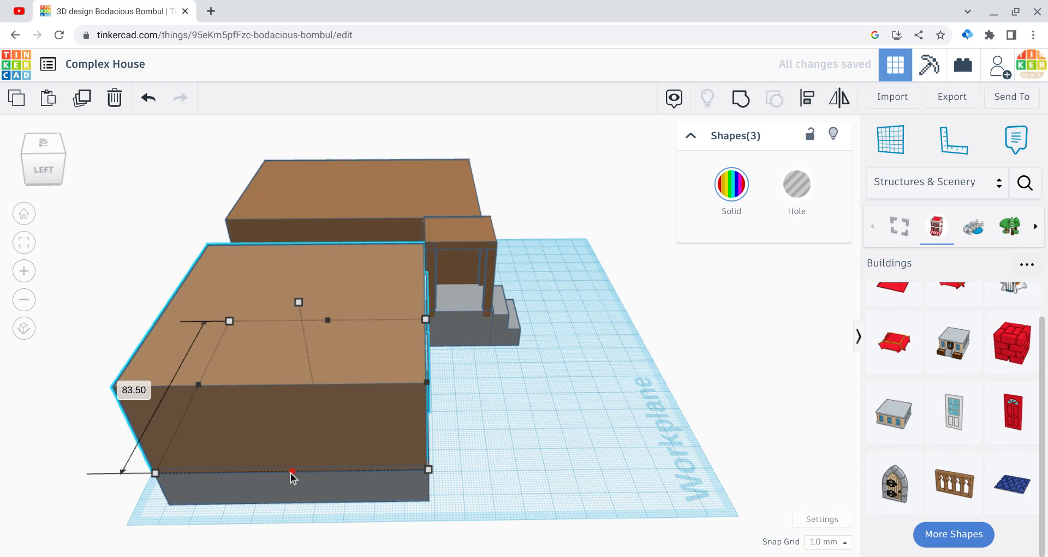
pyautogui.moveTo(291, 472); pyautogui.dragTo(291, 469)
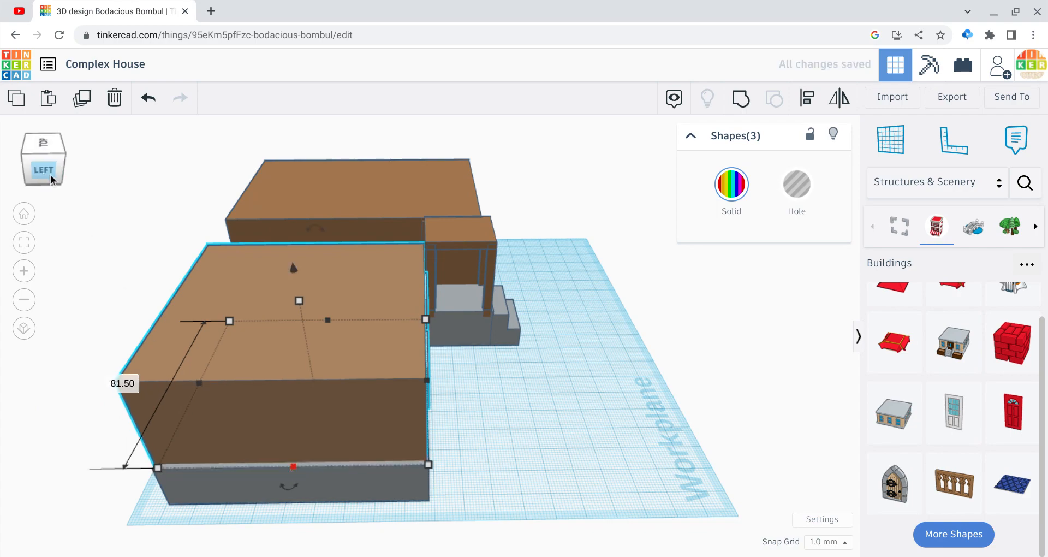
pyautogui.moveTo(49, 174); pyautogui.dragTo(14, 171)
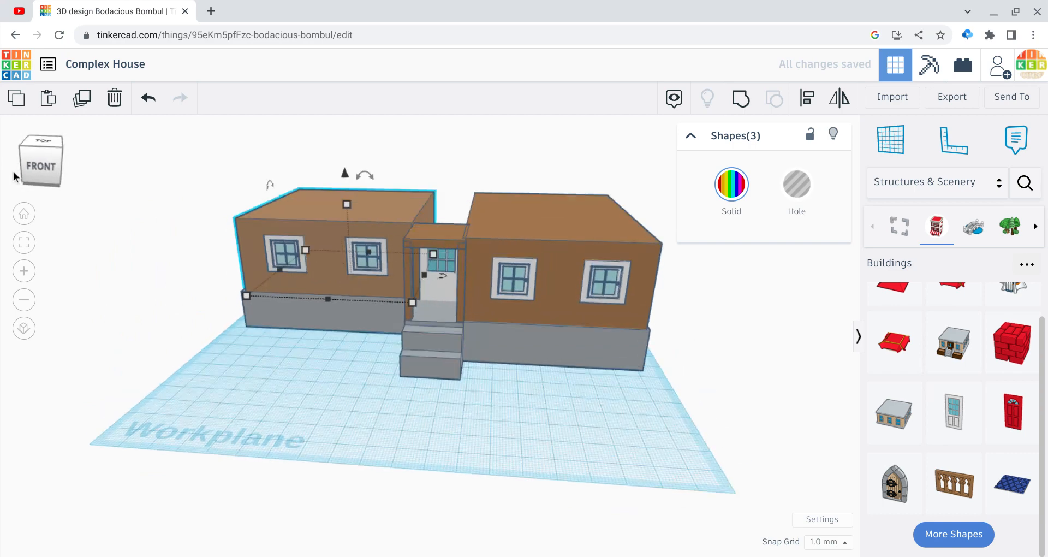
pyautogui.click(262, 402)
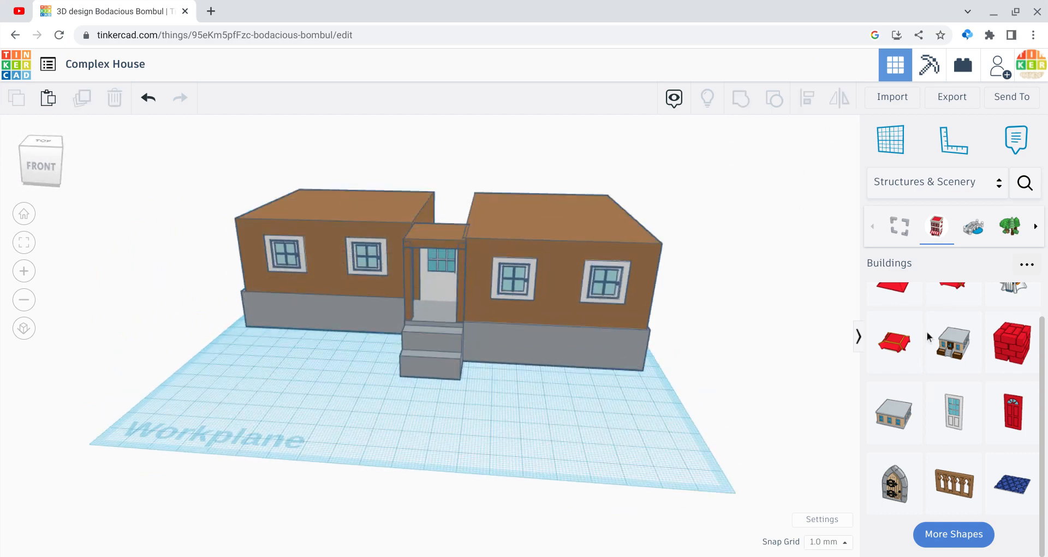
# Step: Add a solid box from Basic Shapes and place it behind the front door, between the two brown blocks
pyautogui.click(953, 186)
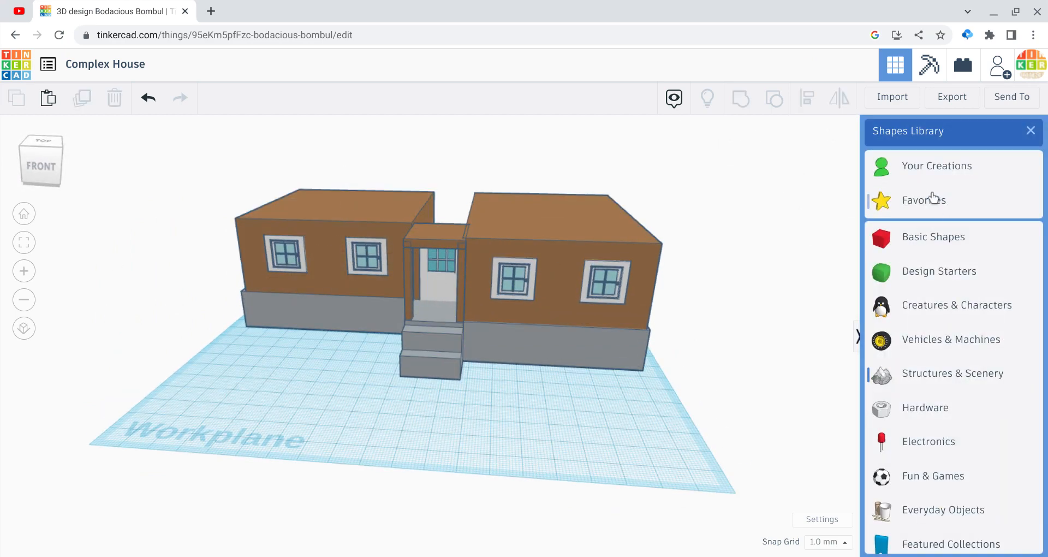
pyautogui.click(925, 236)
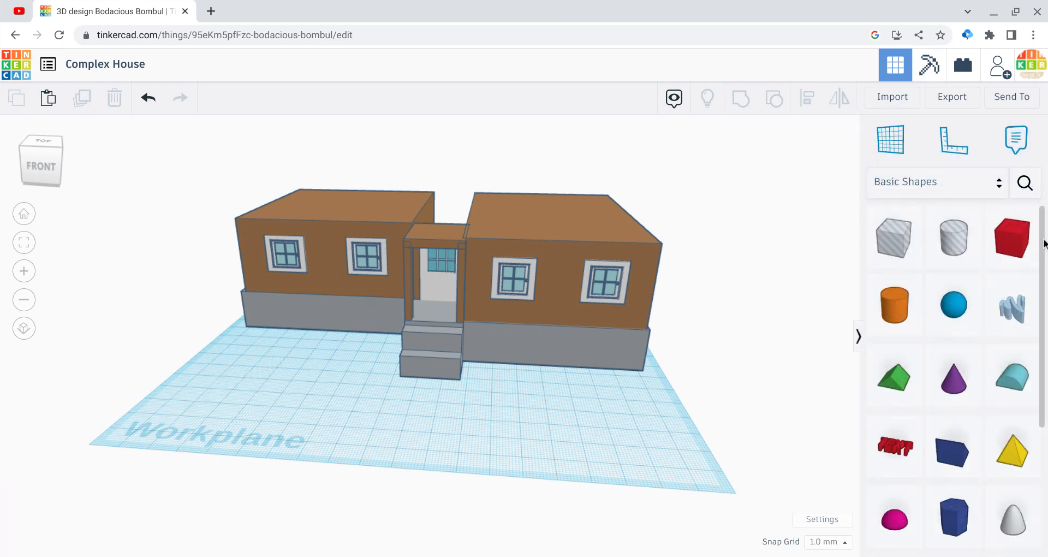
pyautogui.click(446, 340)
pyautogui.moveTo(442, 264); pyautogui.dragTo(432, 227)
pyautogui.press('Up')
pyautogui.press('Up')
pyautogui.press('Up')
pyautogui.press('Up')
pyautogui.press('Up')
pyautogui.press('Up')
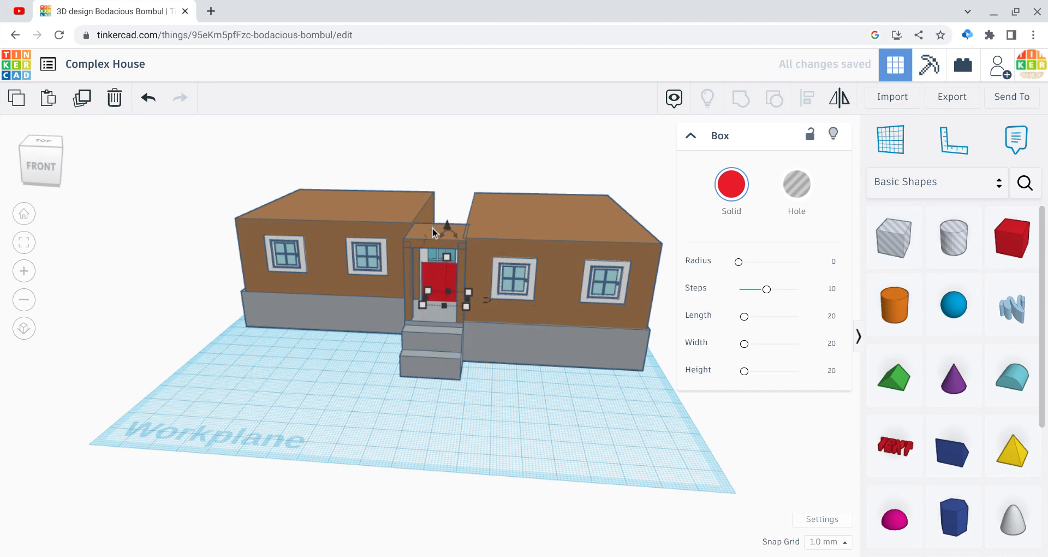
# Step: Stretch the red box to 36 mm high and 89 mm deep to fill the gap between the blocks, and colour it brown
pyautogui.moveTo(57, 168); pyautogui.dragTo(0, 171)
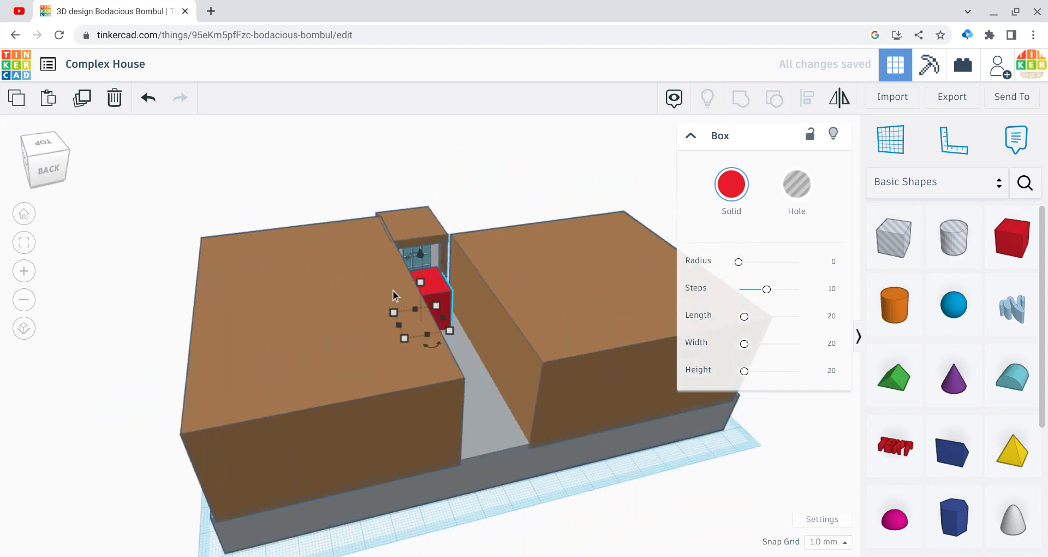
pyautogui.moveTo(421, 282); pyautogui.dragTo(418, 248)
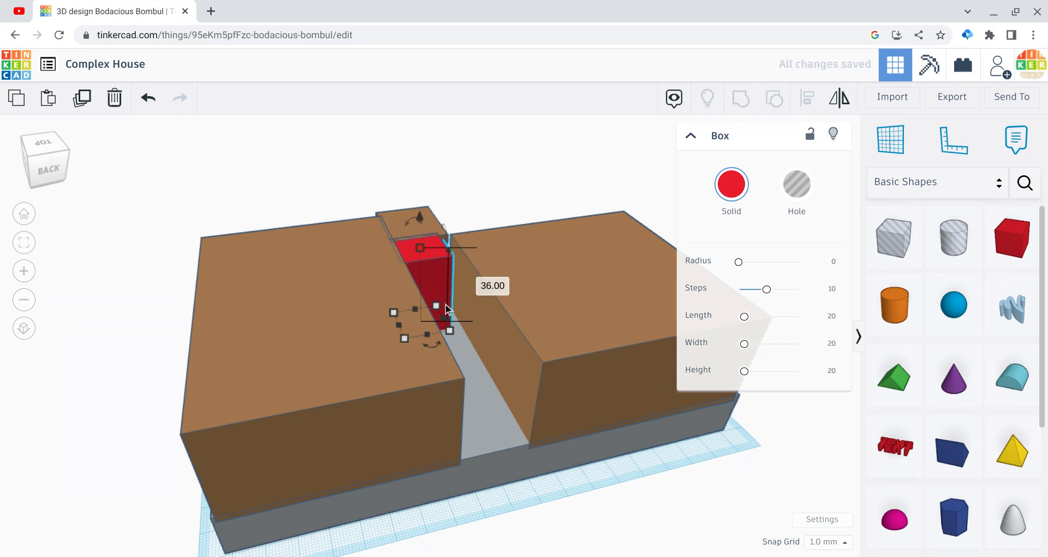
pyautogui.moveTo(449, 324); pyautogui.dragTo(499, 451)
pyautogui.click(746, 213)
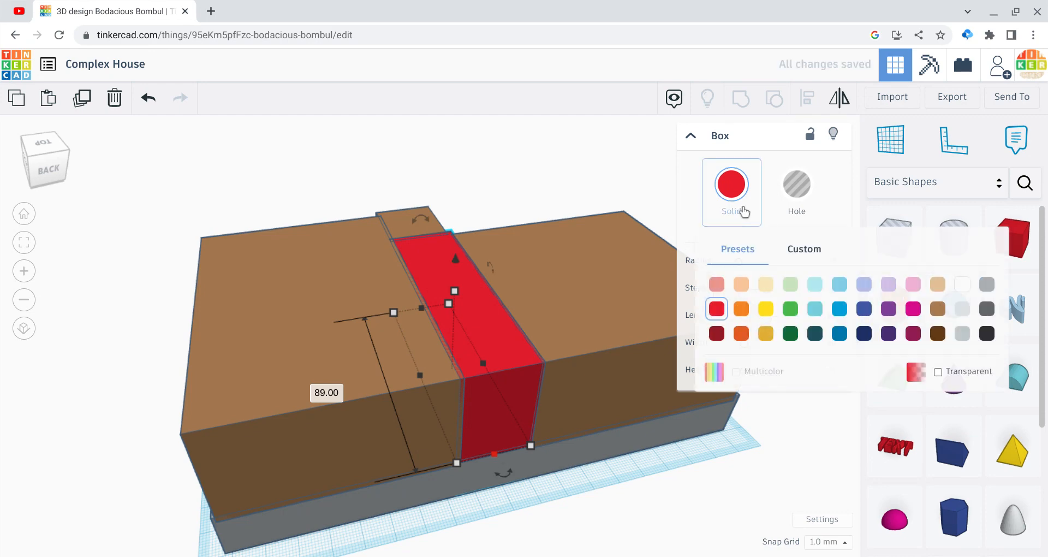
pyautogui.click(937, 309)
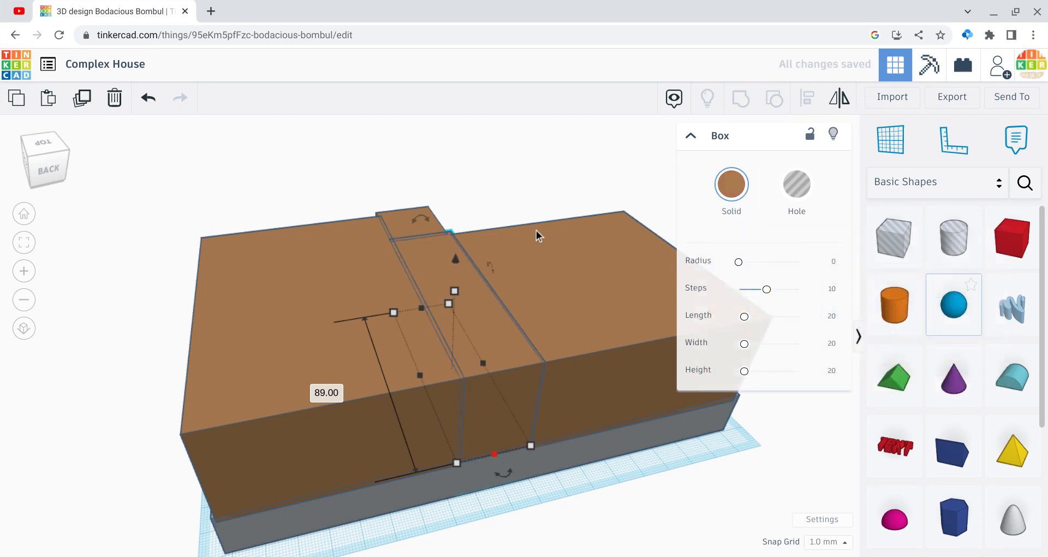
pyautogui.click(224, 143)
# Step: Select all ten house parts and group them into one multicolour shape
pyautogui.moveTo(32, 144); pyautogui.dragTo(84, 140)
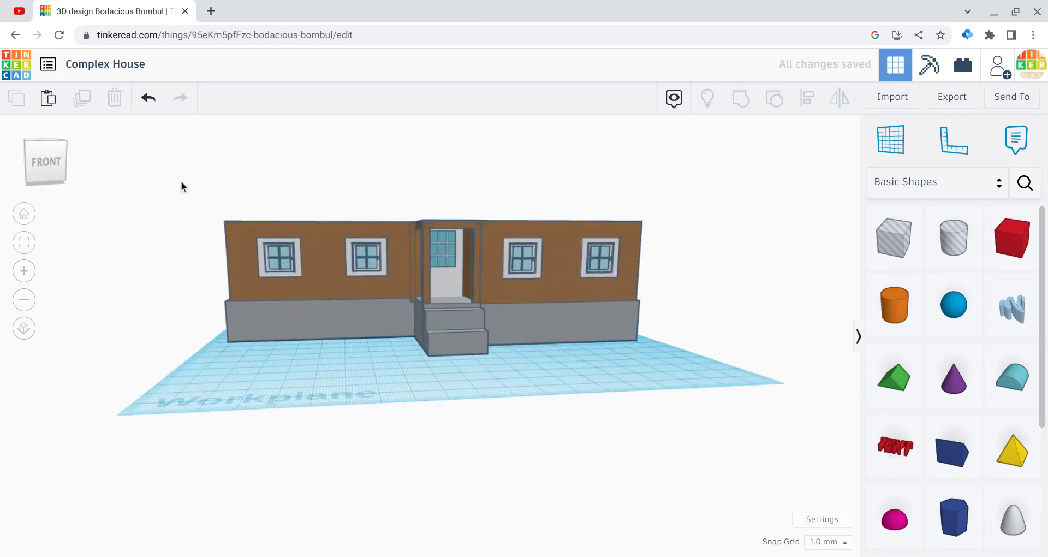
pyautogui.moveTo(181, 182); pyautogui.dragTo(633, 358)
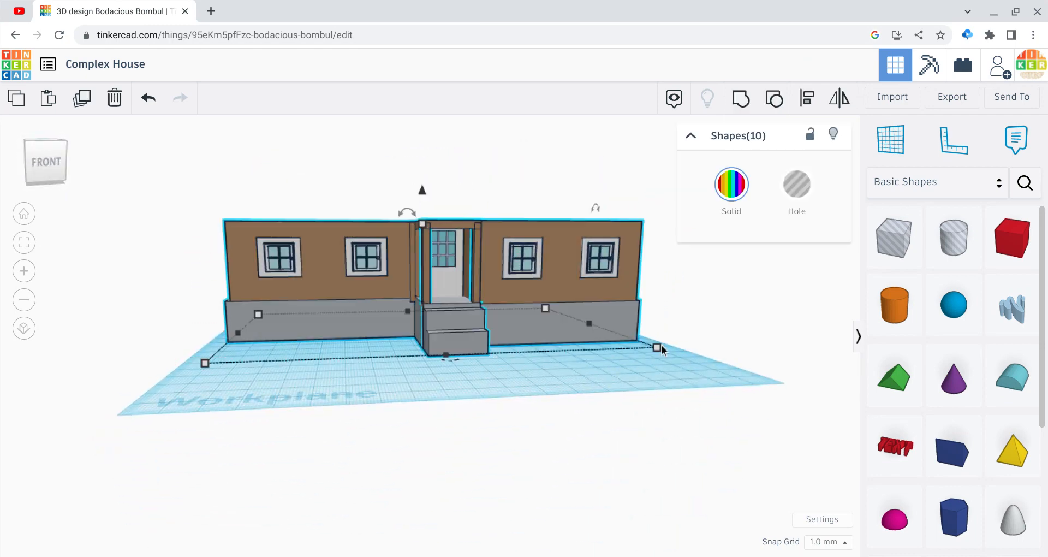
pyautogui.click(748, 113)
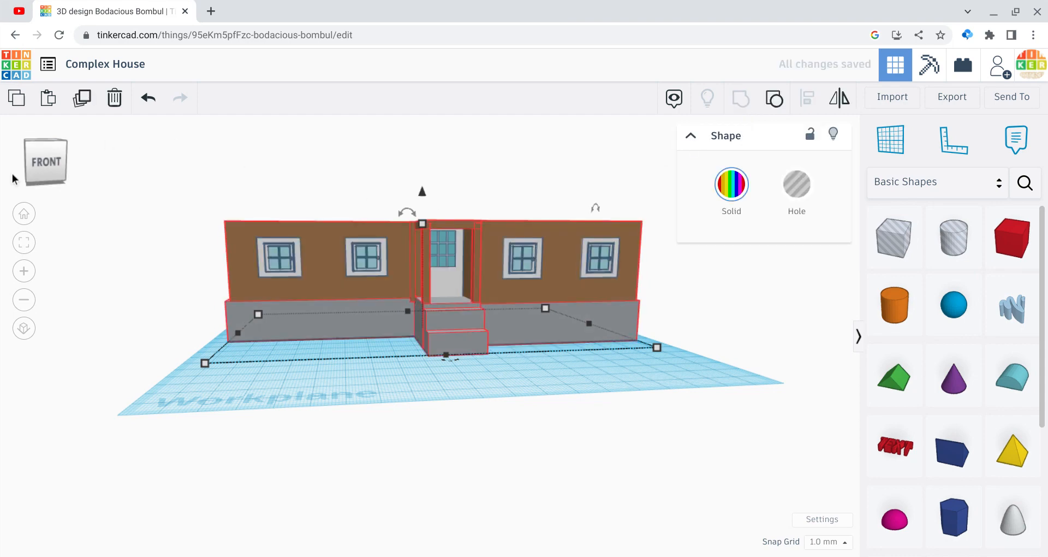
# Step: Add a pyramid on the workplane in front of the steps and stretch it into a wide rectangle
pyautogui.click(46, 157)
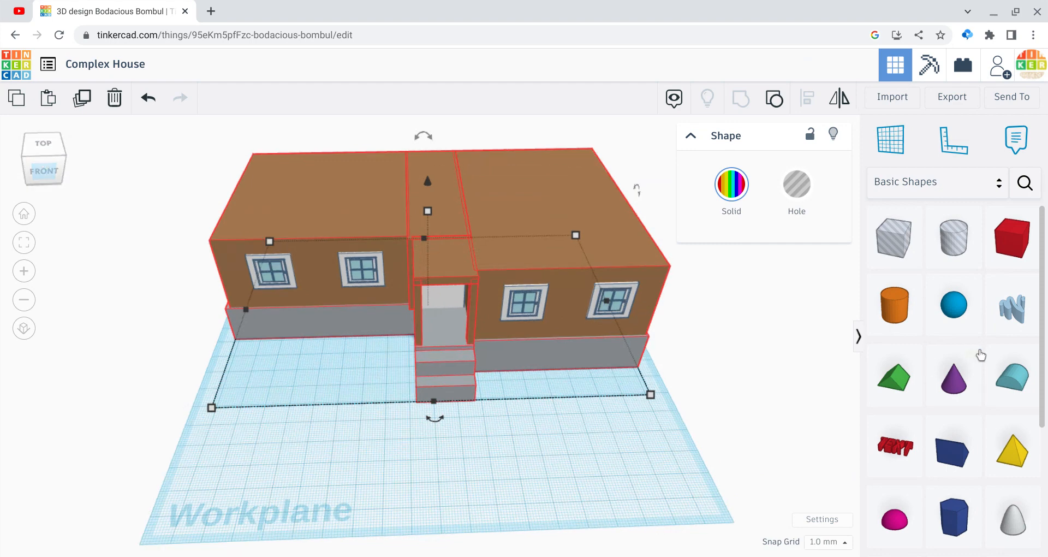
pyautogui.scroll(-3, 981, 355)
pyautogui.moveTo(1003, 371); pyautogui.dragTo(393, 461)
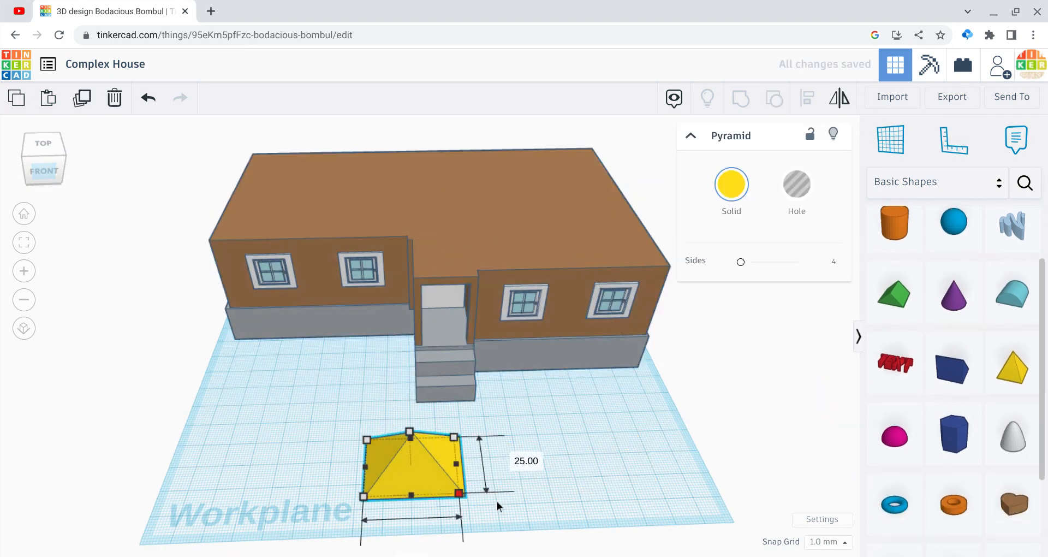
pyautogui.moveTo(497, 501); pyautogui.dragTo(577, 518)
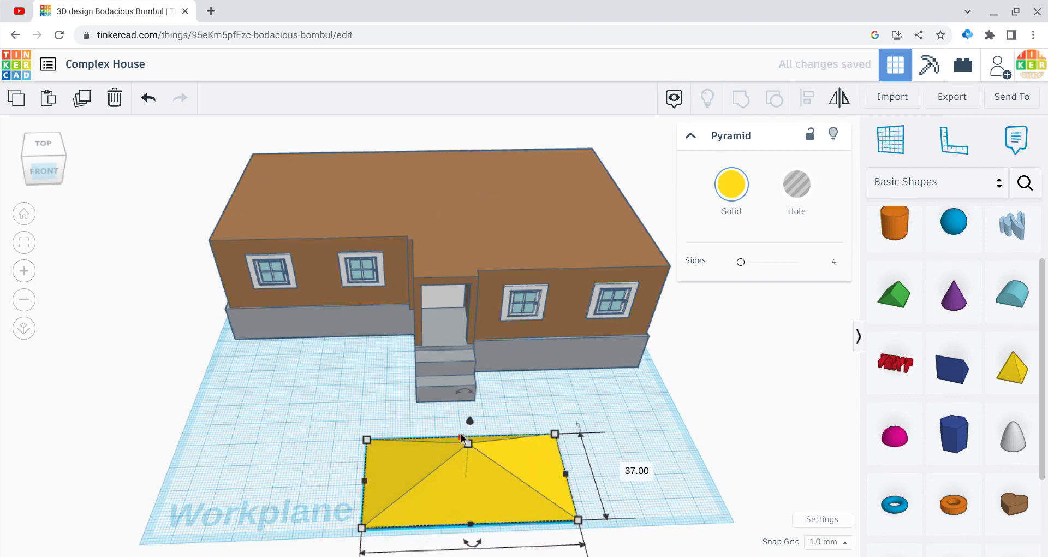
pyautogui.moveTo(460, 433); pyautogui.dragTo(461, 424)
pyautogui.click(801, 413)
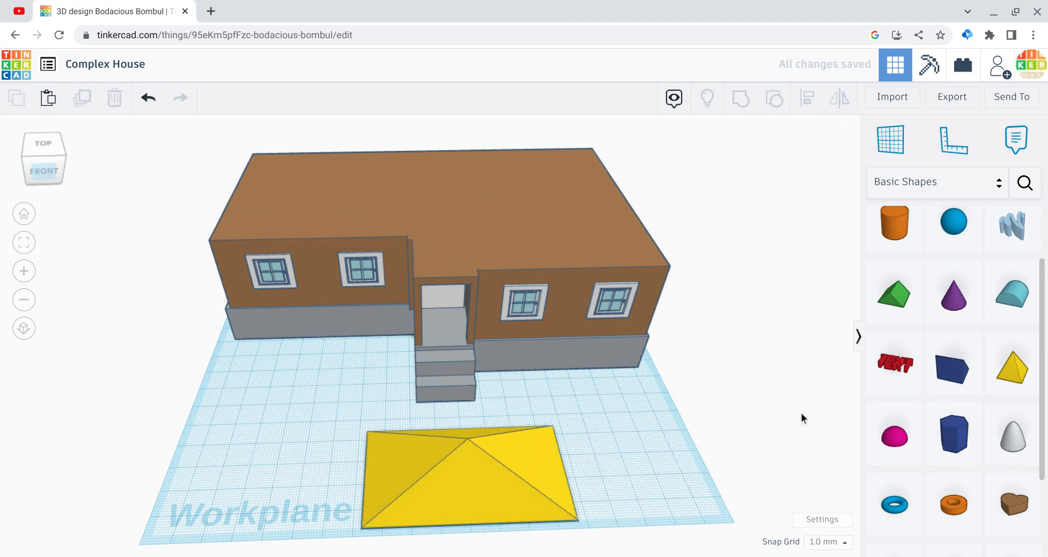
# Step: Place a stretched hole box over the pyramid, leaving its front and right strips uncovered, and group both to cut an L-shaped piece
pyautogui.scroll(3, 1008, 400)
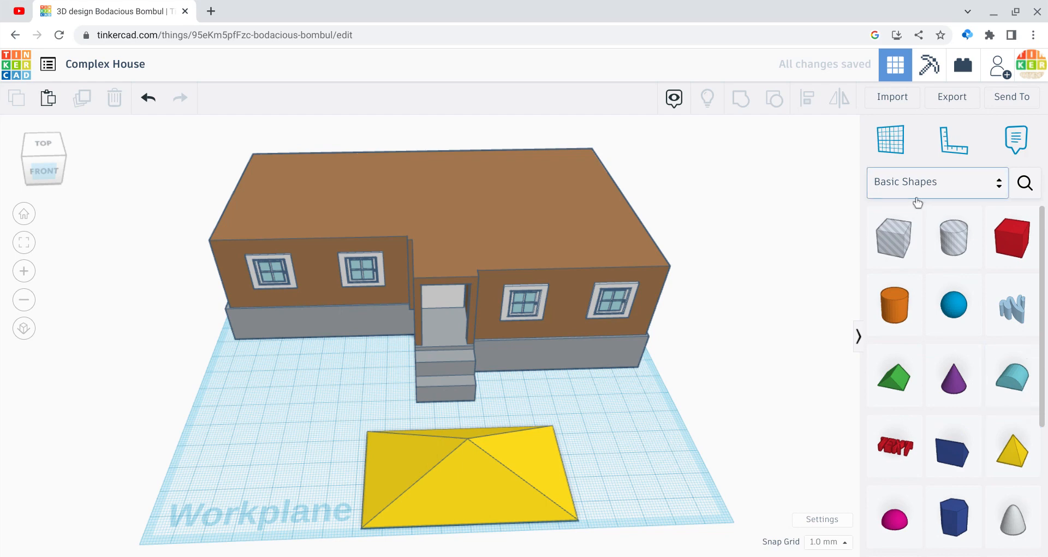
pyautogui.moveTo(894, 245); pyautogui.dragTo(558, 505)
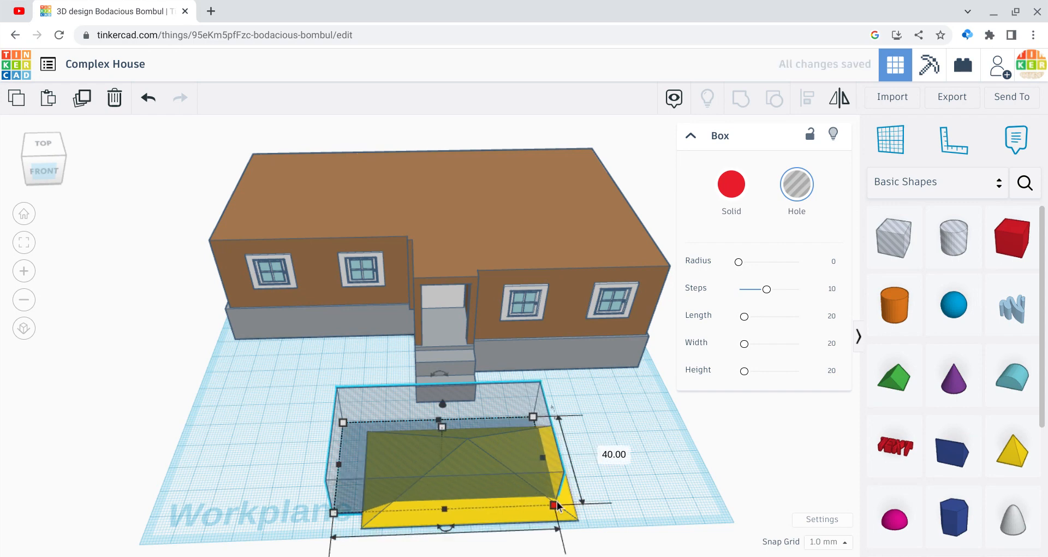
pyautogui.click(265, 473)
pyautogui.moveTo(47, 171); pyautogui.dragTo(29, 175)
pyautogui.click(243, 356)
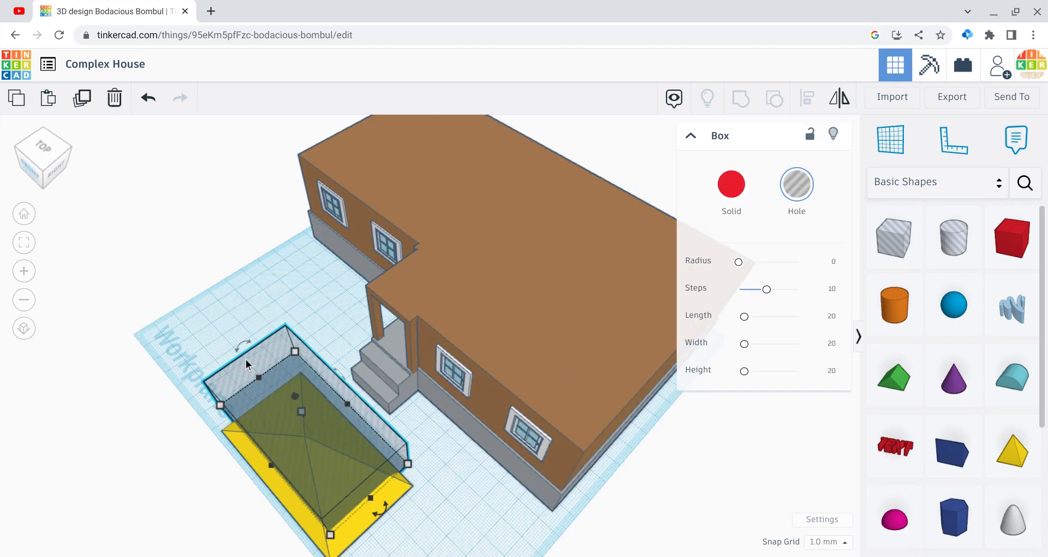
pyautogui.press('Left')
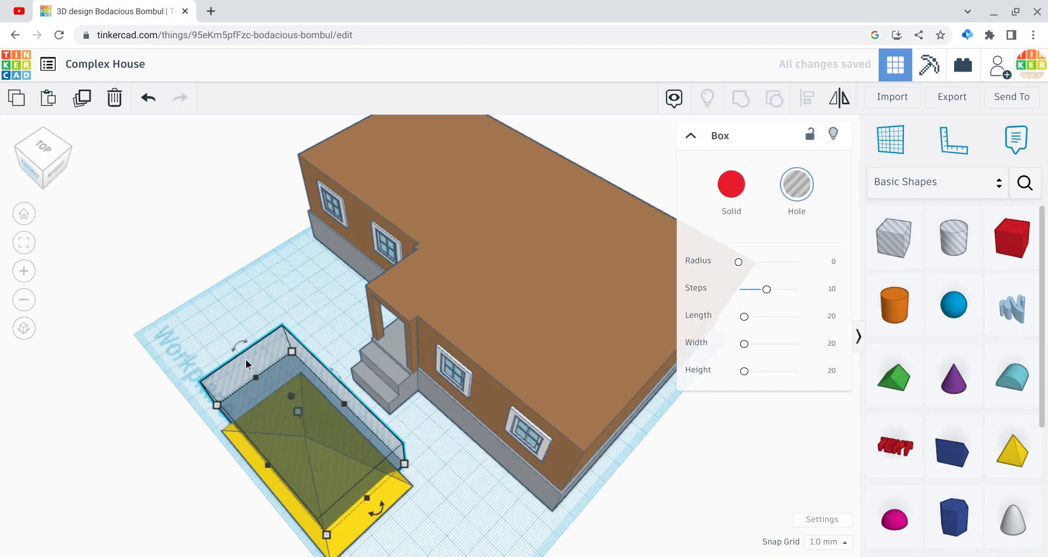
pyautogui.press('Down')
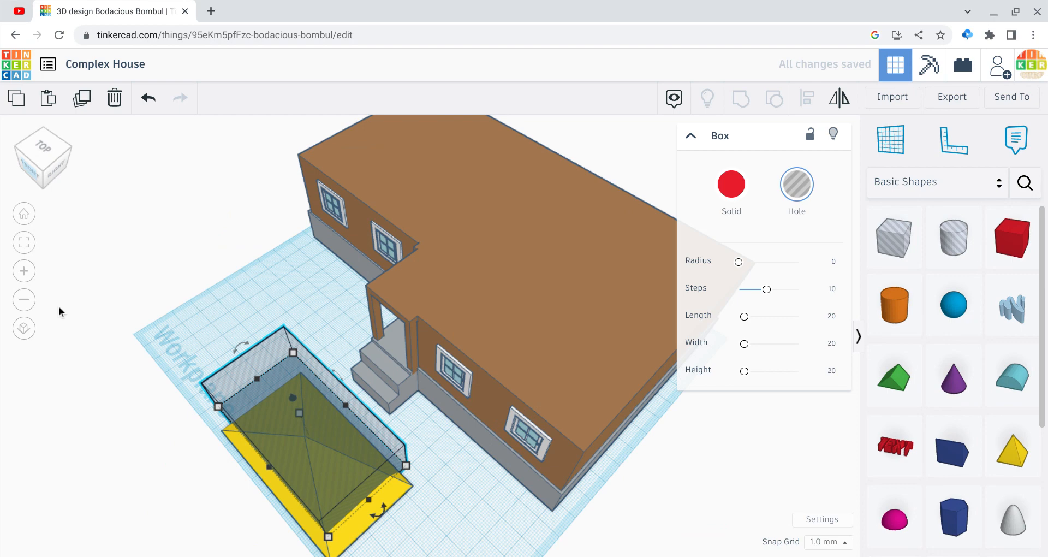
pyautogui.press('Down')
pyautogui.moveTo(88, 307); pyautogui.dragTo(285, 501)
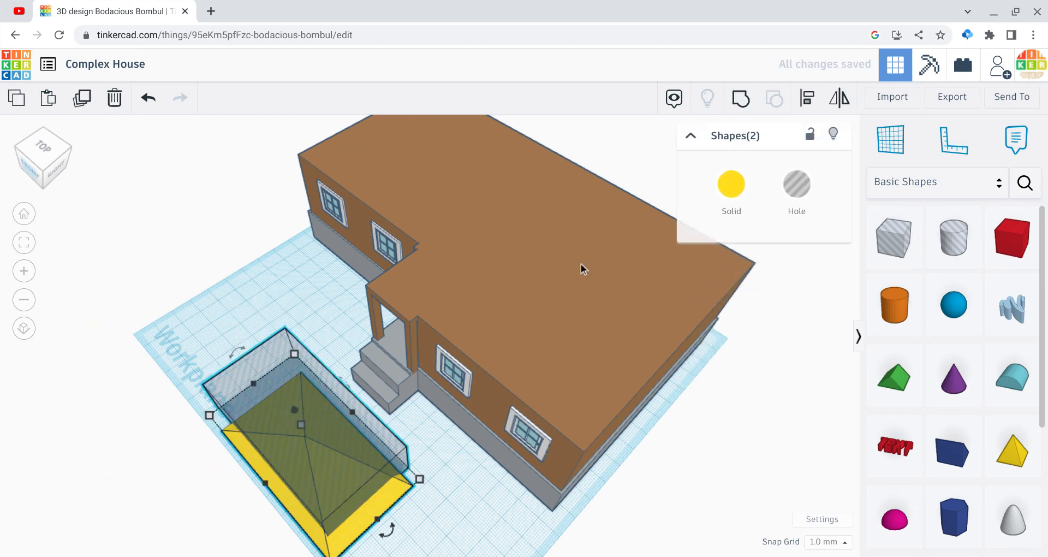
pyautogui.click(738, 93)
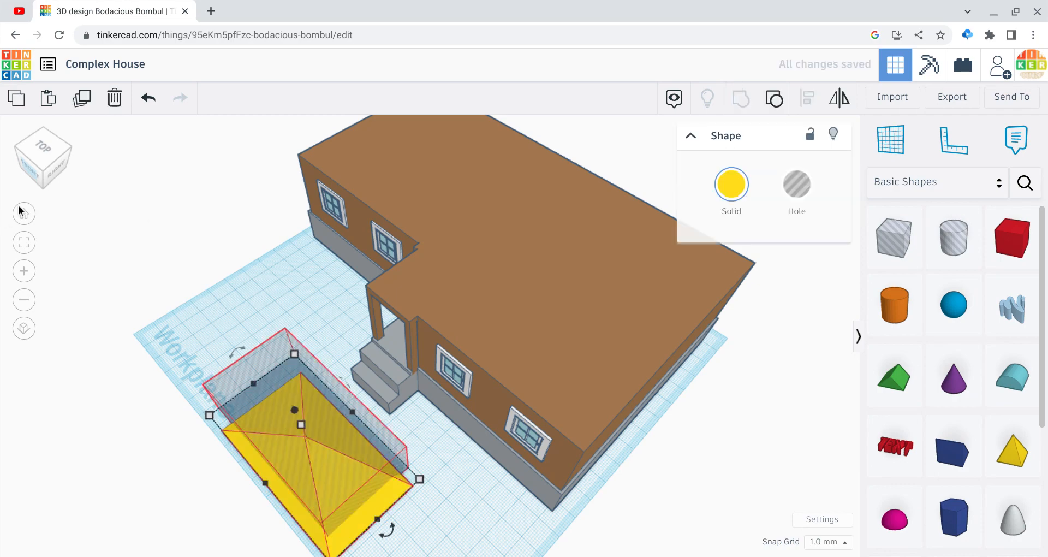
# Step: Place a hole box over the left end of the yellow L-shaped piece and group them to cut that end off square
pyautogui.click(48, 156)
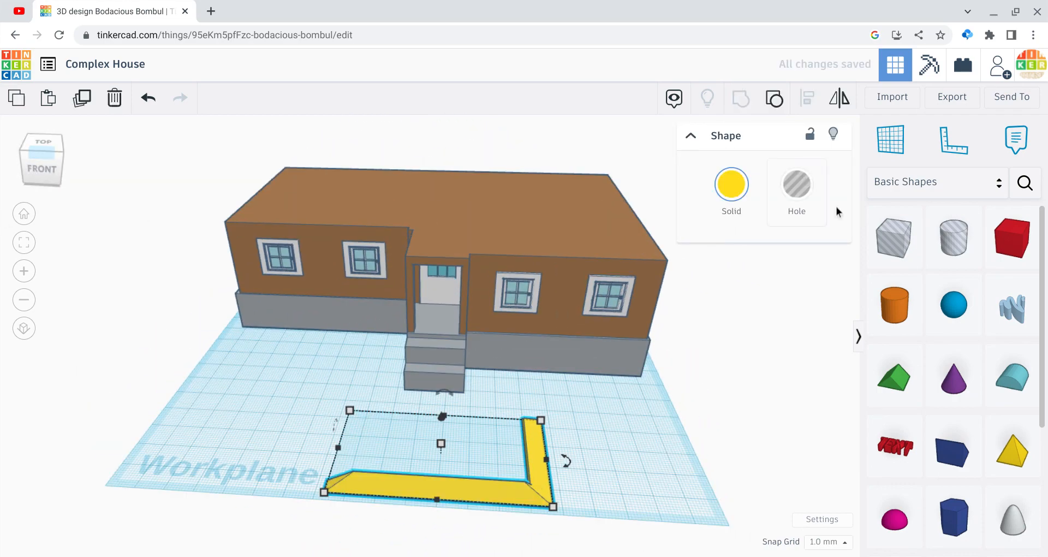
pyautogui.click(859, 238)
pyautogui.moveTo(894, 237); pyautogui.dragTo(324, 487)
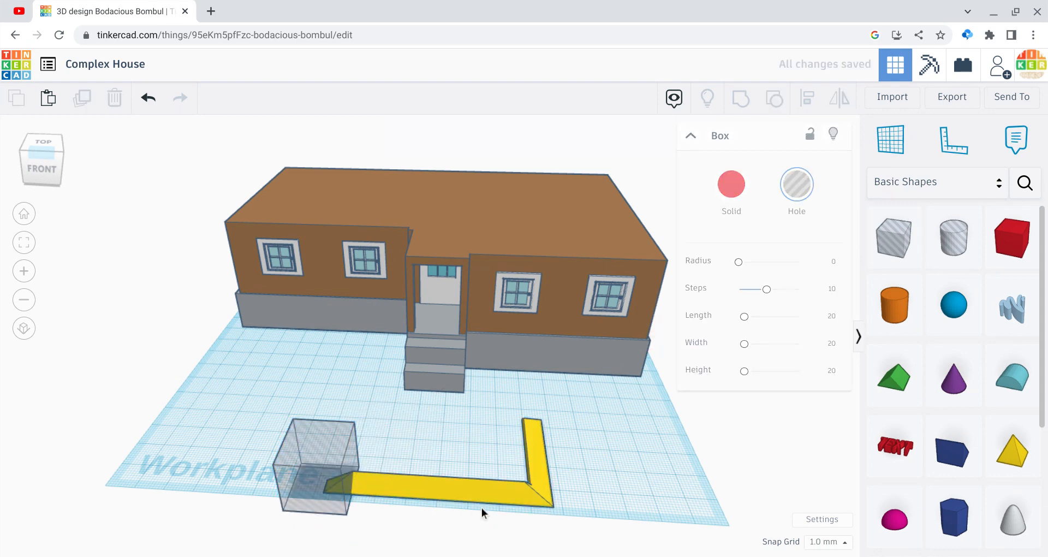
pyautogui.moveTo(482, 507); pyautogui.dragTo(358, 456)
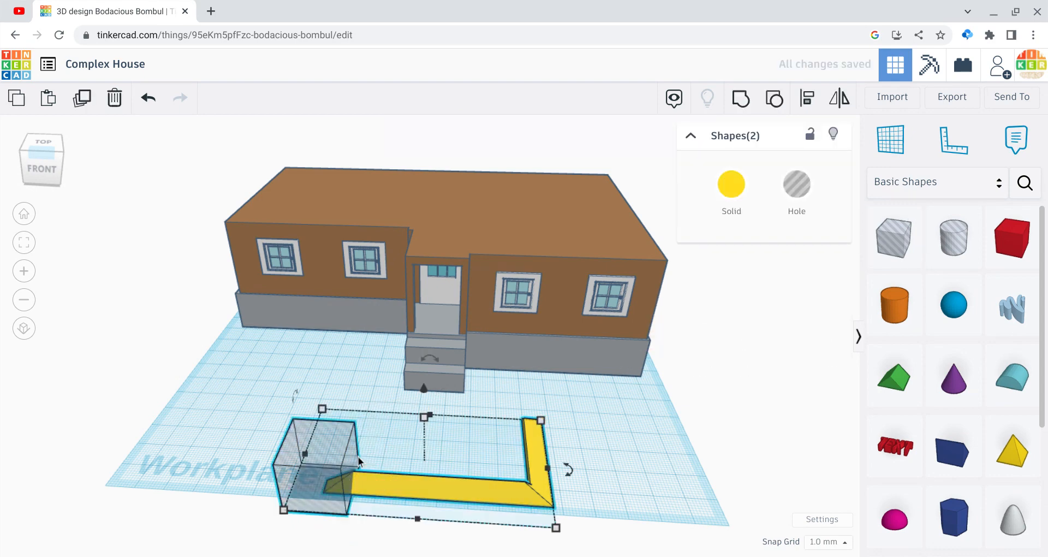
pyautogui.click(743, 109)
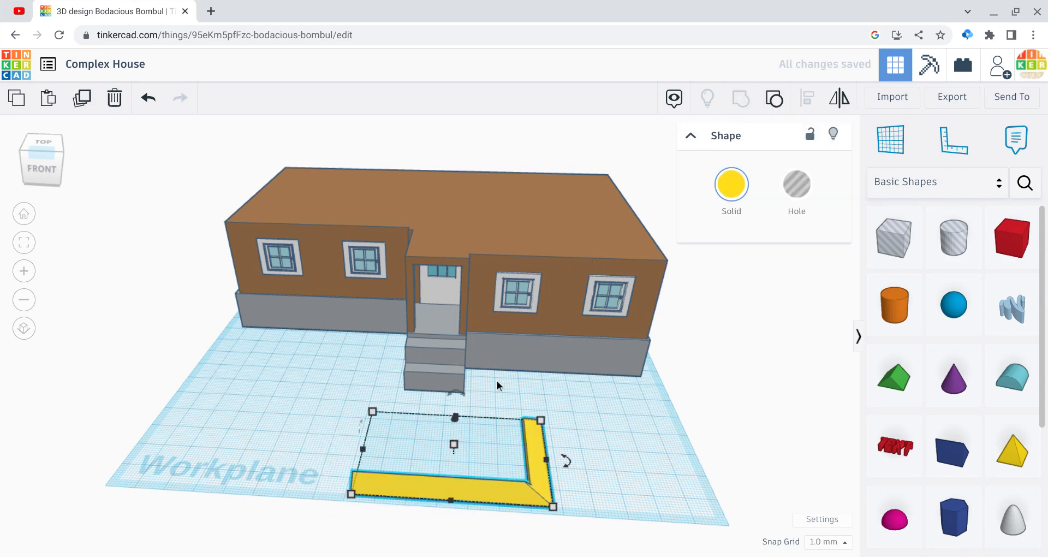
# Step: Raise the yellow L-shaped piece to the house's flat top and move it to the front edge of the right block
pyautogui.moveTo(457, 416); pyautogui.dragTo(478, 286)
pyautogui.moveTo(492, 361); pyautogui.dragTo(521, 227)
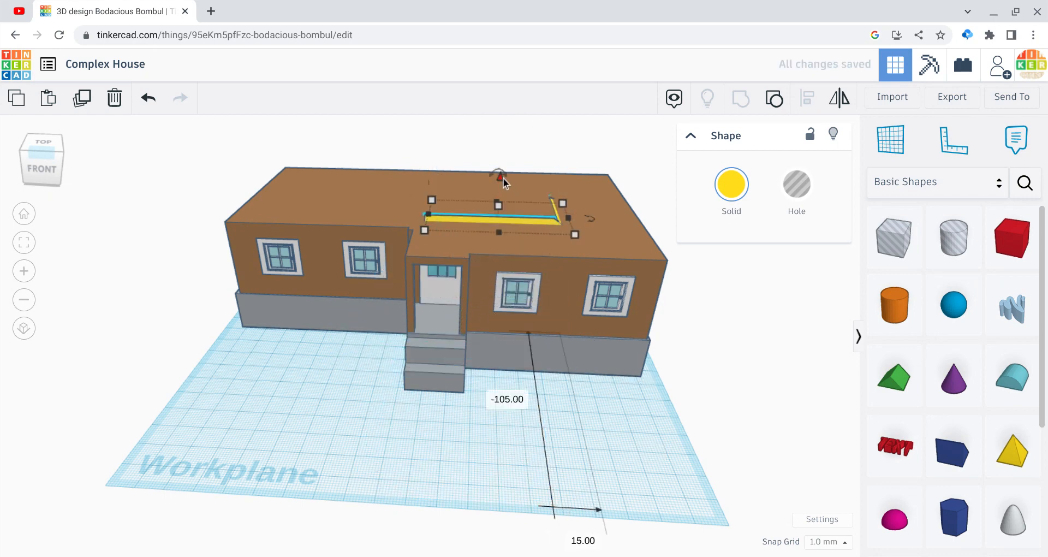
pyautogui.moveTo(503, 178); pyautogui.dragTo(501, 169)
pyautogui.press('Down')
pyautogui.press('Down')
pyautogui.press('Down')
pyautogui.press('Down')
pyautogui.press('Down')
pyautogui.press('Down')
pyautogui.press('Down')
pyautogui.press('Down')
pyautogui.press('Down')
pyautogui.press('Down')
pyautogui.press('Down')
pyautogui.press('Down')
pyautogui.press('Down')
pyautogui.press('Down')
pyautogui.press('Down')
pyautogui.press('Down')
pyautogui.press('Down')
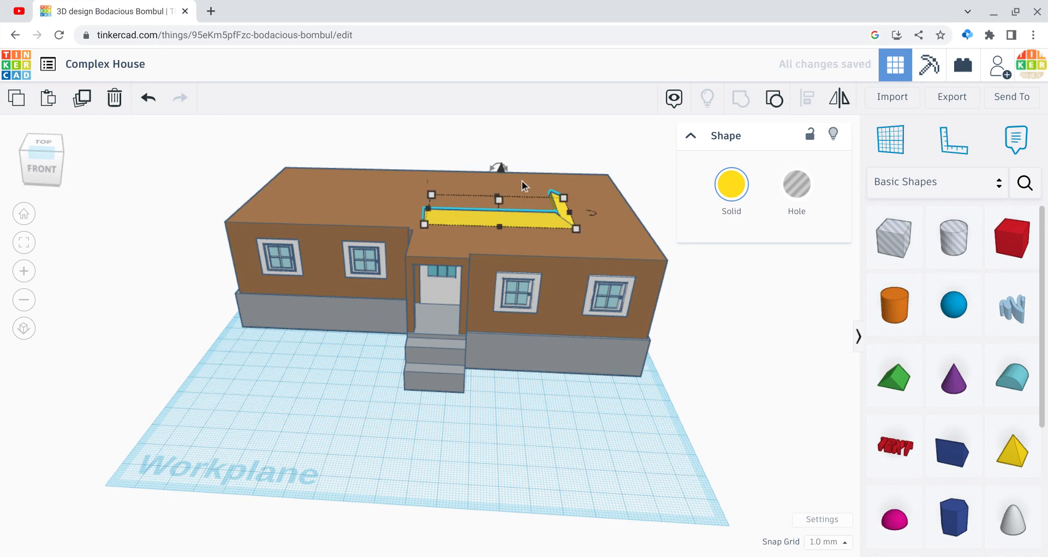
pyautogui.press('Down')
pyautogui.press('Down')
pyautogui.press('Down')
pyautogui.press('Down')
pyautogui.press('Down')
pyautogui.press('Down')
pyautogui.press('Down')
pyautogui.press('Down')
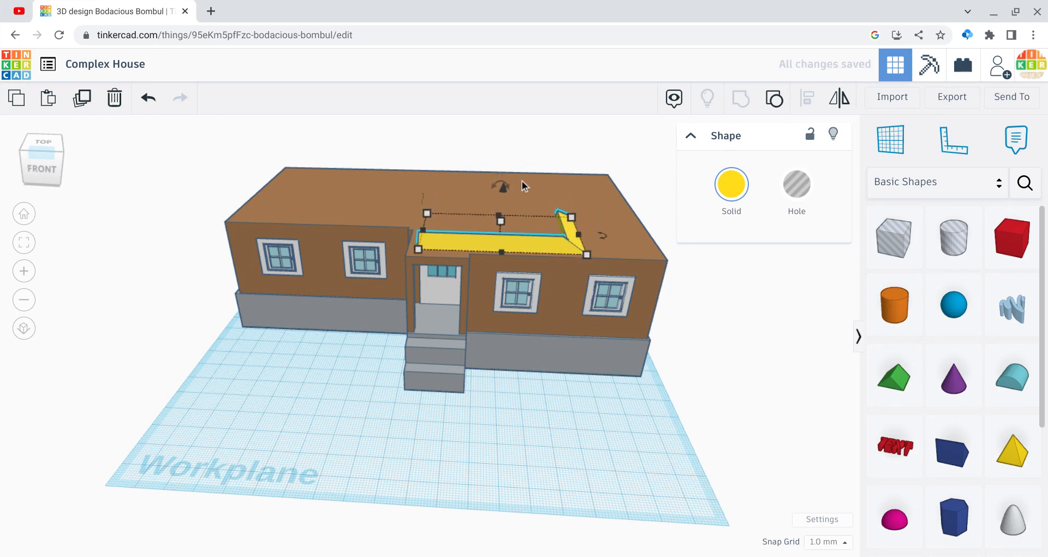
# Step: Stretch the yellow piece to 100 mm wide and shift it 3 mm left to align with the right block
pyautogui.moveTo(581, 236); pyautogui.dragTo(672, 243)
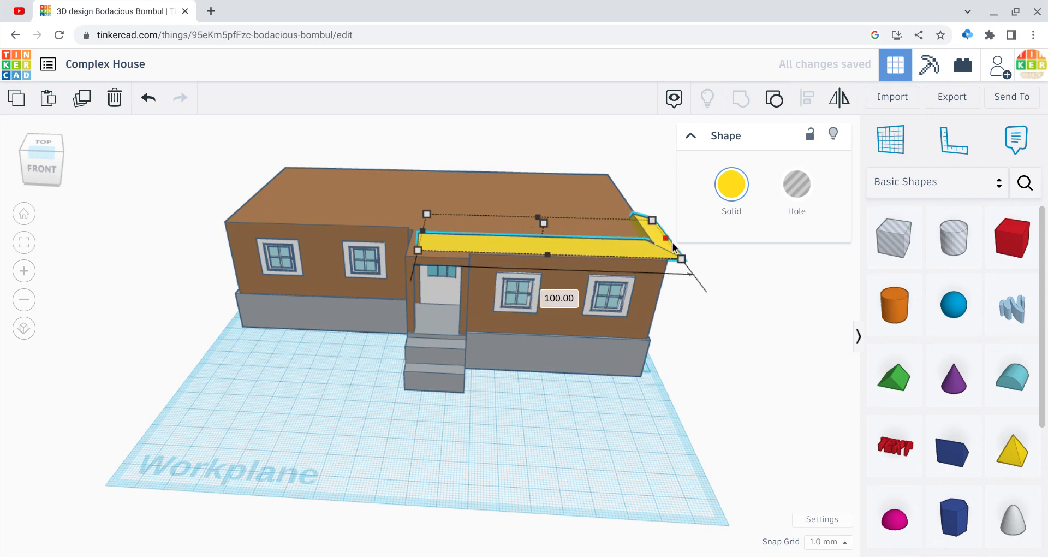
pyautogui.press('Left')
pyautogui.press('Left')
pyautogui.press('Left')
pyautogui.press('Left')
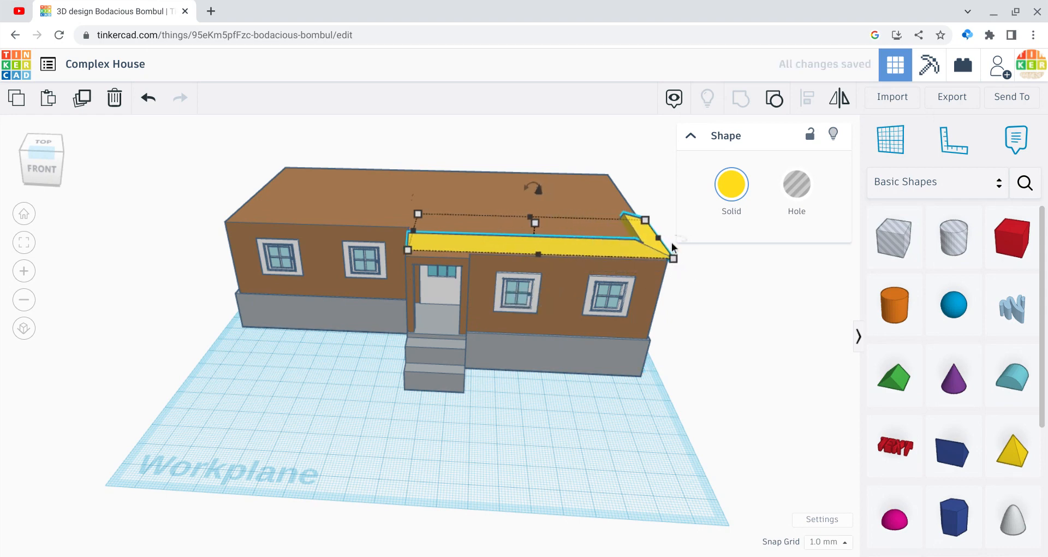
# Step: Increase the yellow roof piece's height to 22 mm and stretch its depth back to the rear edge of the house
pyautogui.moveTo(536, 224); pyautogui.dragTo(533, 211)
pyautogui.moveTo(41, 146); pyautogui.dragTo(84, 152)
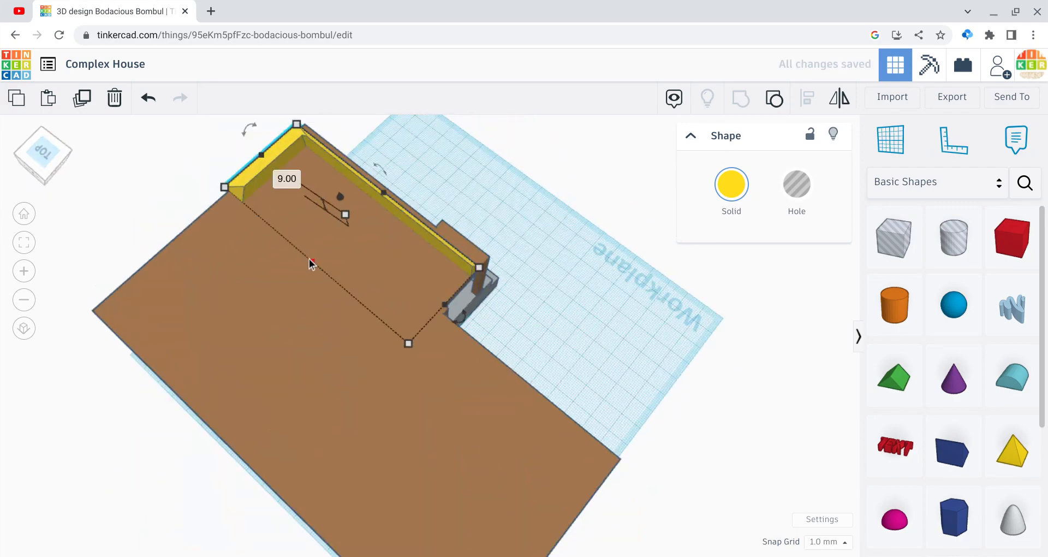
pyautogui.moveTo(310, 264); pyautogui.dragTo(270, 289)
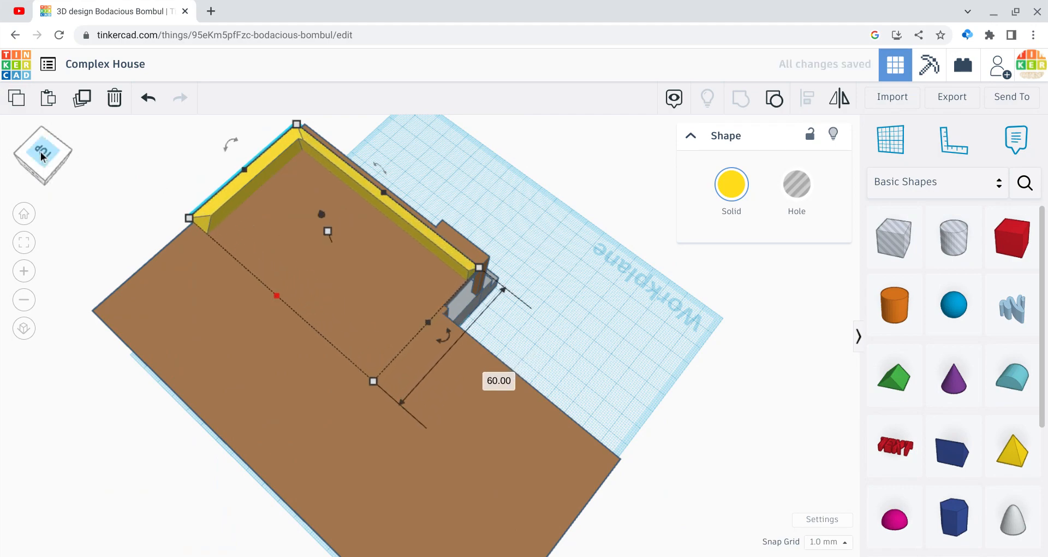
pyautogui.click(42, 156)
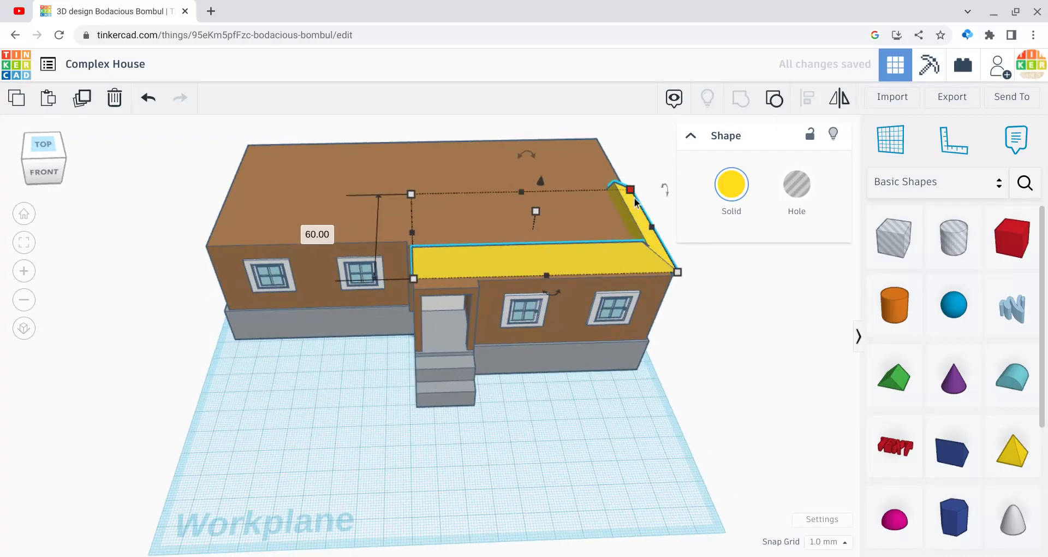
pyautogui.moveTo(537, 211); pyautogui.dragTo(529, 188)
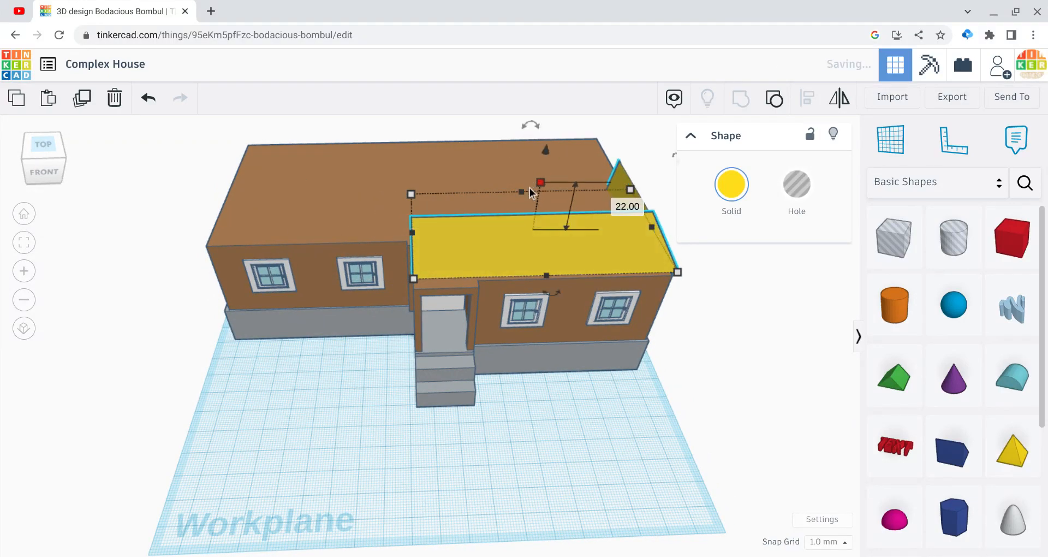
pyautogui.moveTo(41, 144); pyautogui.dragTo(76, 152)
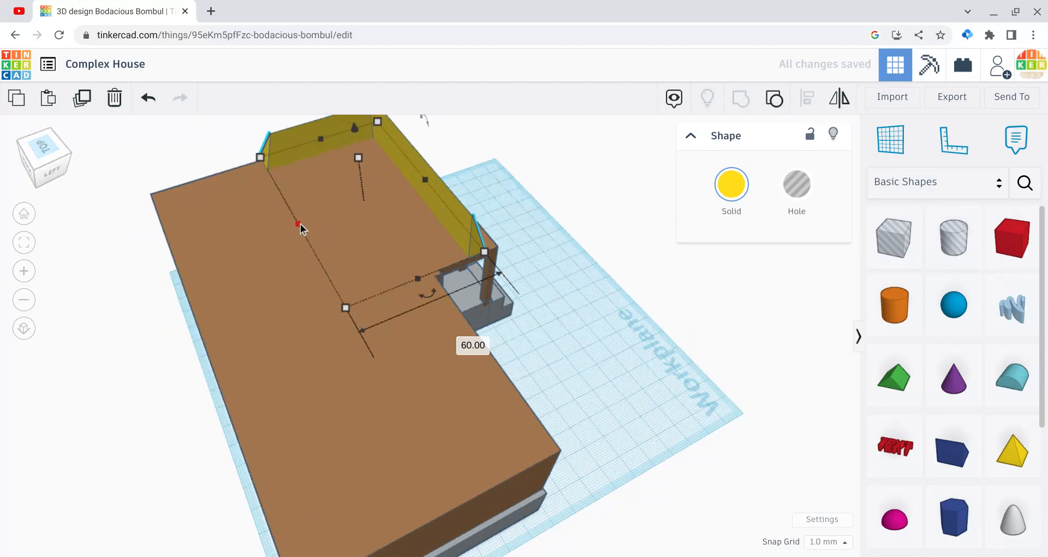
pyautogui.moveTo(298, 224); pyautogui.dragTo(177, 261)
pyautogui.click(129, 287)
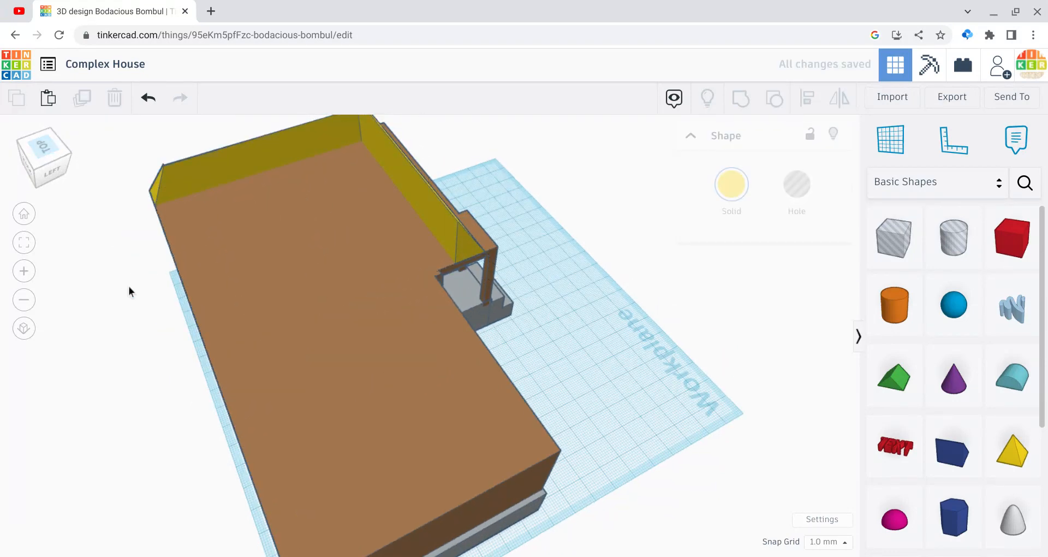
# Step: Reduce the yellow roof piece's height to 14 mm and colour it brown like the walls
pyautogui.click(30, 161)
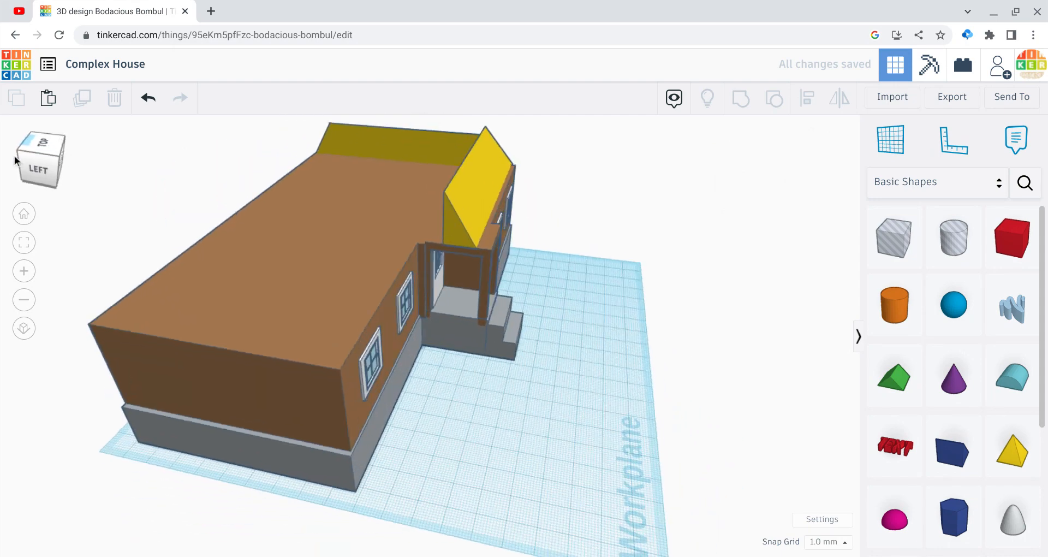
pyautogui.moveTo(1, 155); pyautogui.dragTo(69, 166)
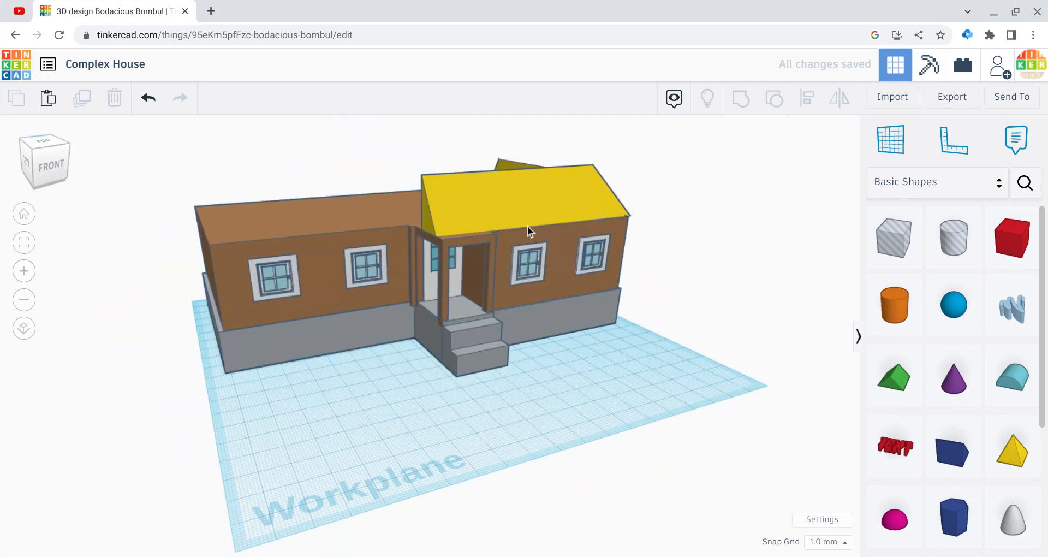
pyautogui.click(465, 212)
pyautogui.moveTo(479, 163)
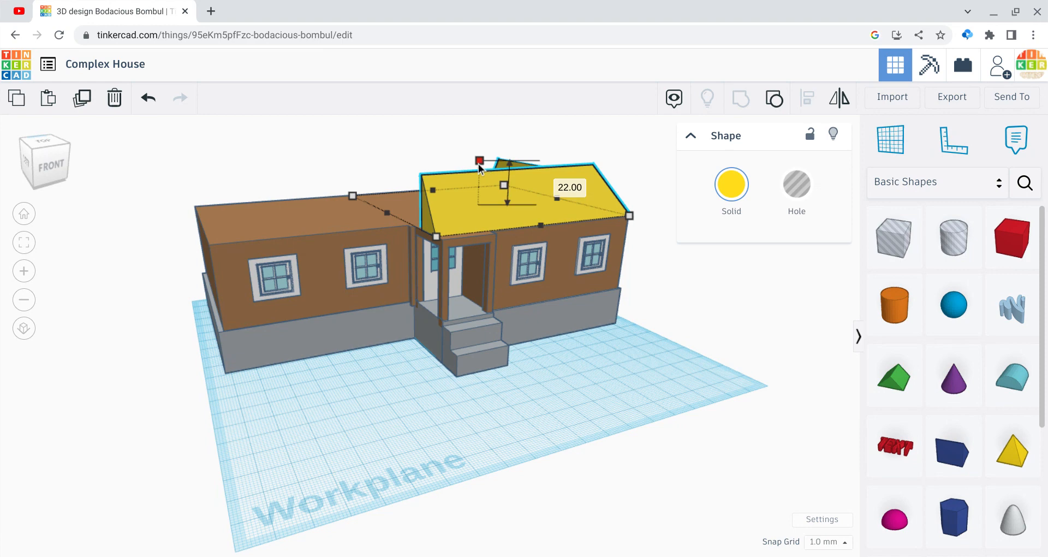
pyautogui.moveTo(478, 167); pyautogui.dragTo(477, 174)
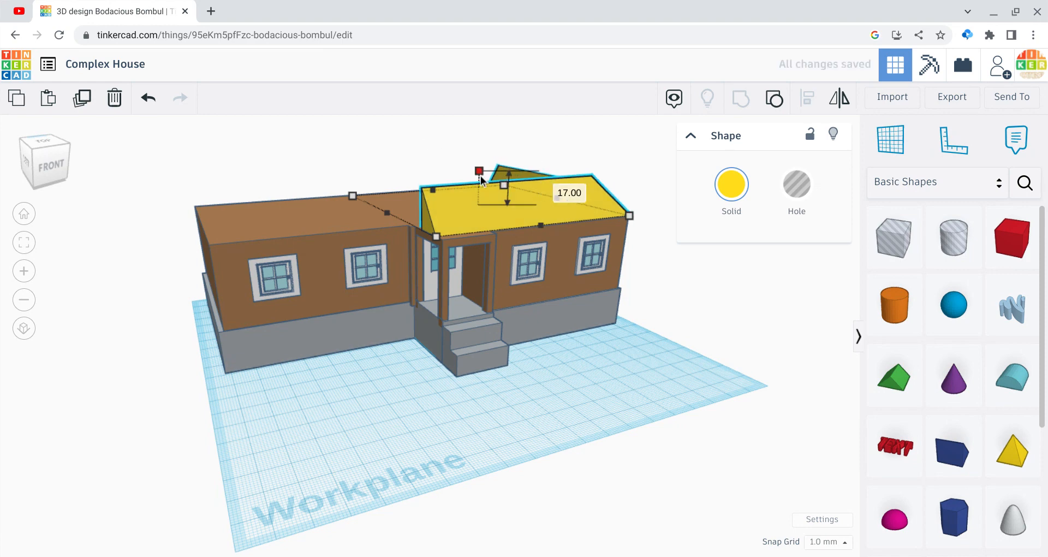
pyautogui.moveTo(480, 176); pyautogui.dragTo(480, 180)
pyautogui.click(729, 186)
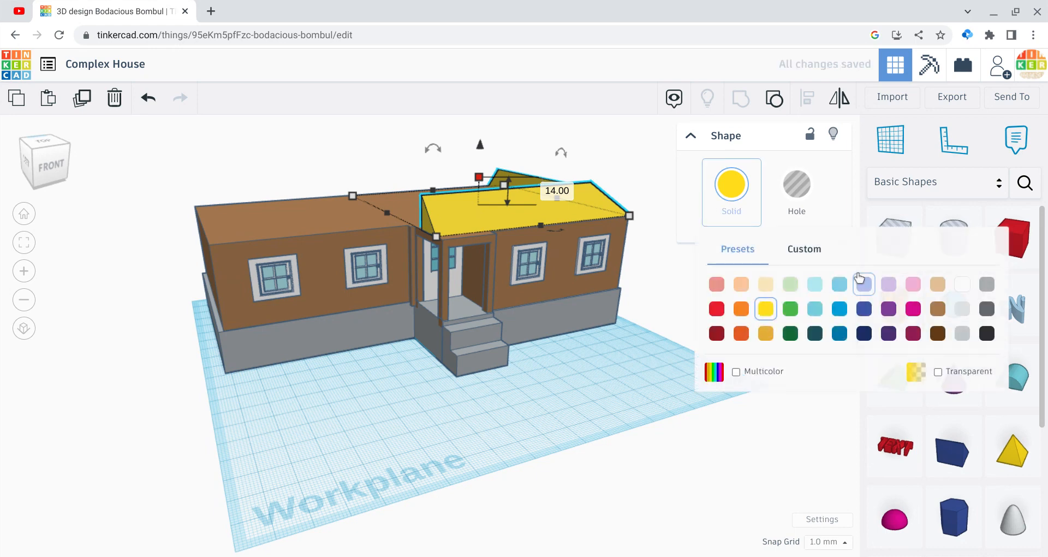
pyautogui.click(937, 309)
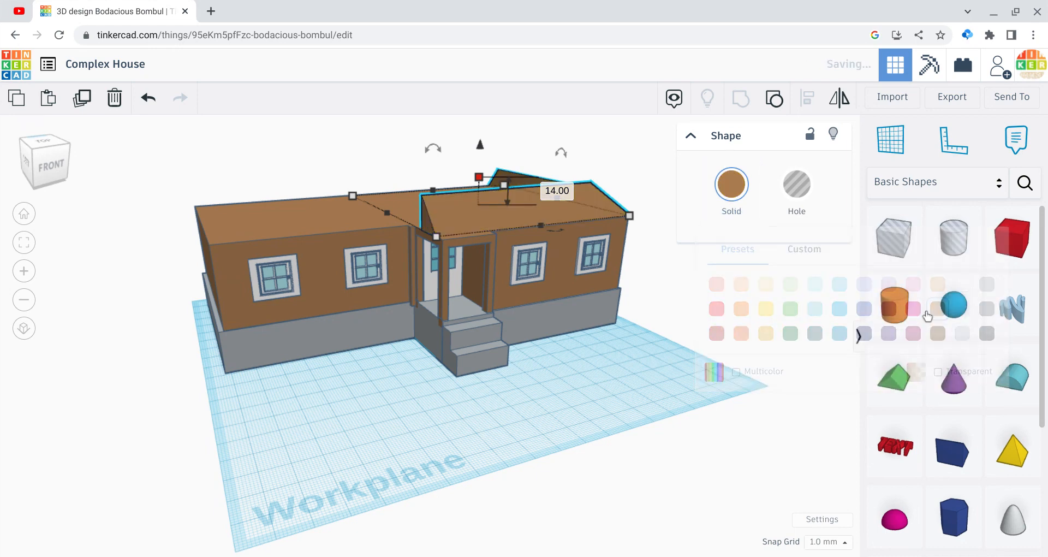
pyautogui.click(520, 429)
# Step: Add a solid box from Basic Shapes and place it on top of the house, directly behind the sloped front roof piece
pyautogui.moveTo(52, 153)
pyautogui.mouseDown()
pyautogui.moveTo(67, 153)
pyautogui.moveTo(47, 157)
pyautogui.mouseUp()
pyautogui.click(47, 156)
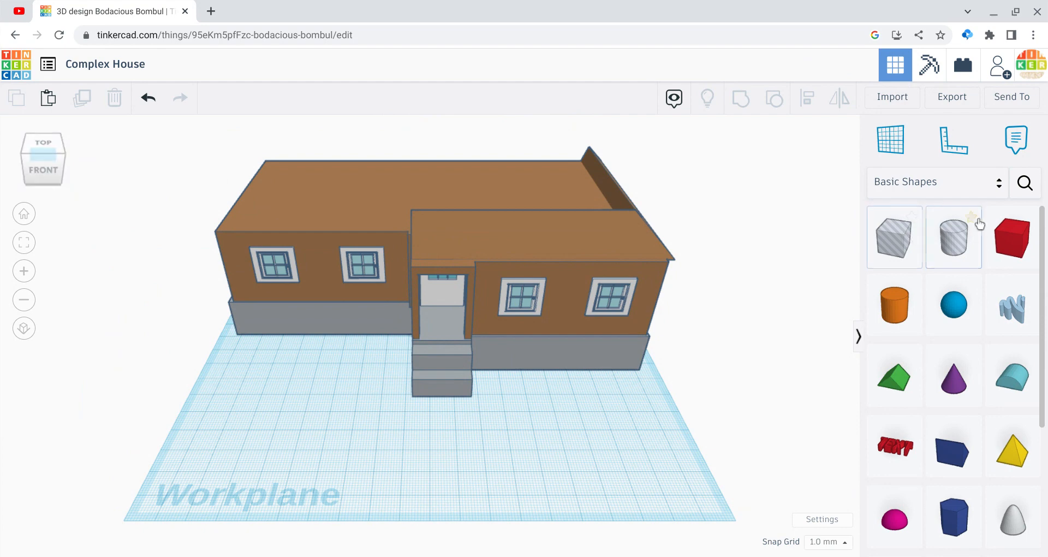
pyautogui.moveTo(999, 240); pyautogui.dragTo(432, 428)
pyautogui.moveTo(434, 365); pyautogui.dragTo(450, 194)
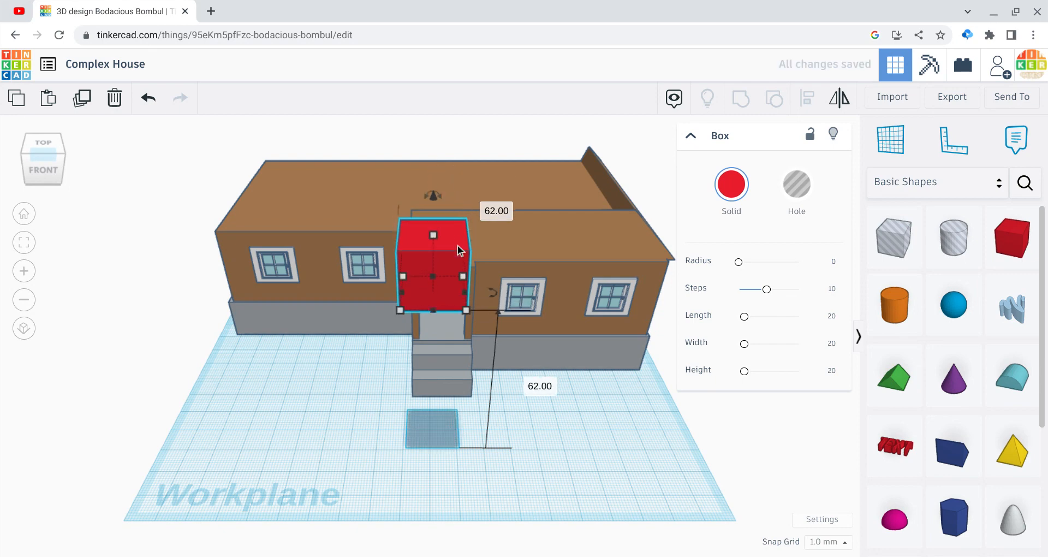
pyautogui.moveTo(457, 244); pyautogui.dragTo(457, 177)
pyautogui.moveTo(441, 132); pyautogui.dragTo(445, 162)
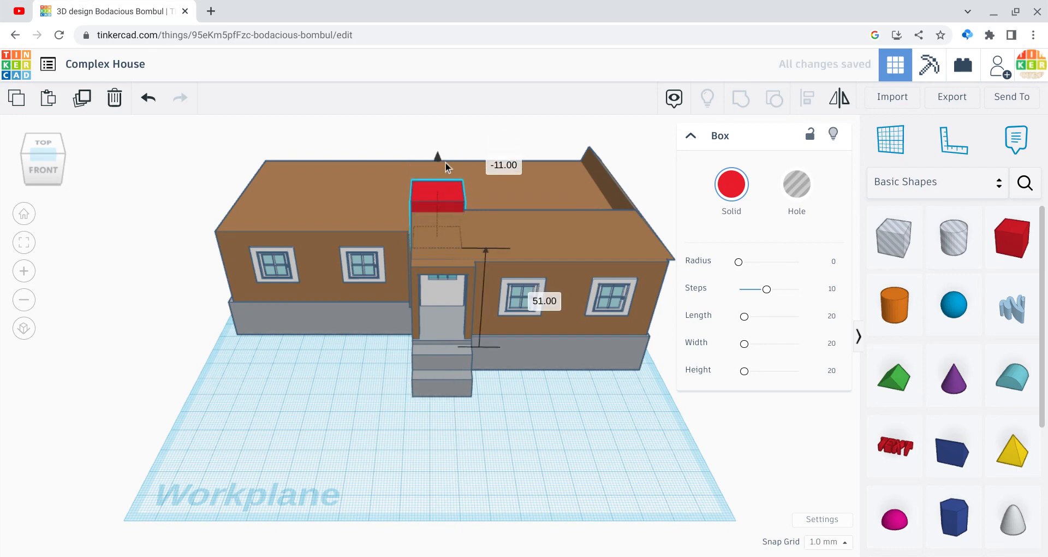
# Step: Stretch the red box across to the right roof slope and 98 mm deep to the rear edge, and colour it light tan
pyautogui.moveTo(464, 238); pyautogui.dragTo(615, 237)
pyautogui.moveTo(512, 225); pyautogui.dragTo(500, 180)
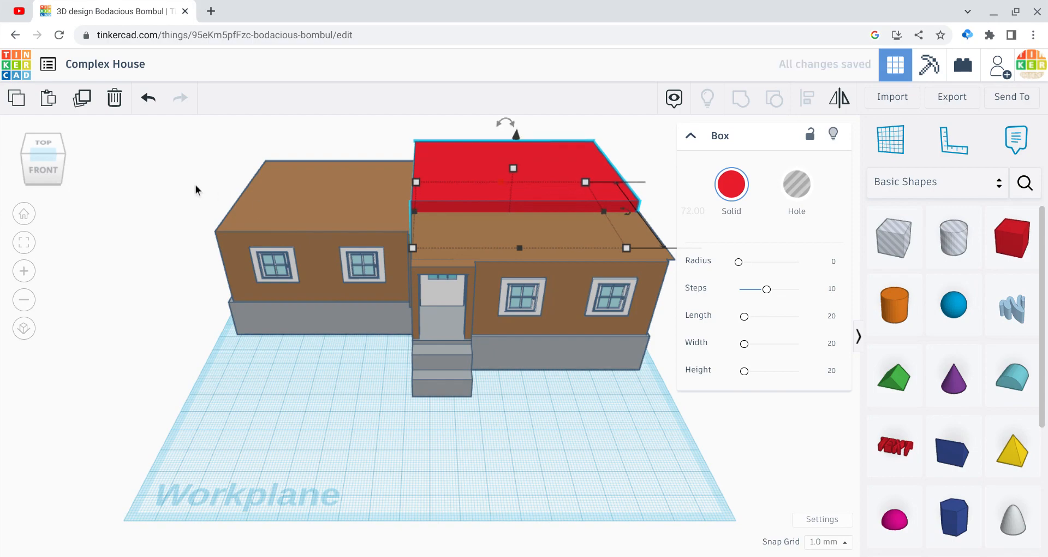
pyautogui.moveTo(49, 161); pyautogui.dragTo(87, 162)
pyautogui.moveTo(279, 203); pyautogui.dragTo(224, 191)
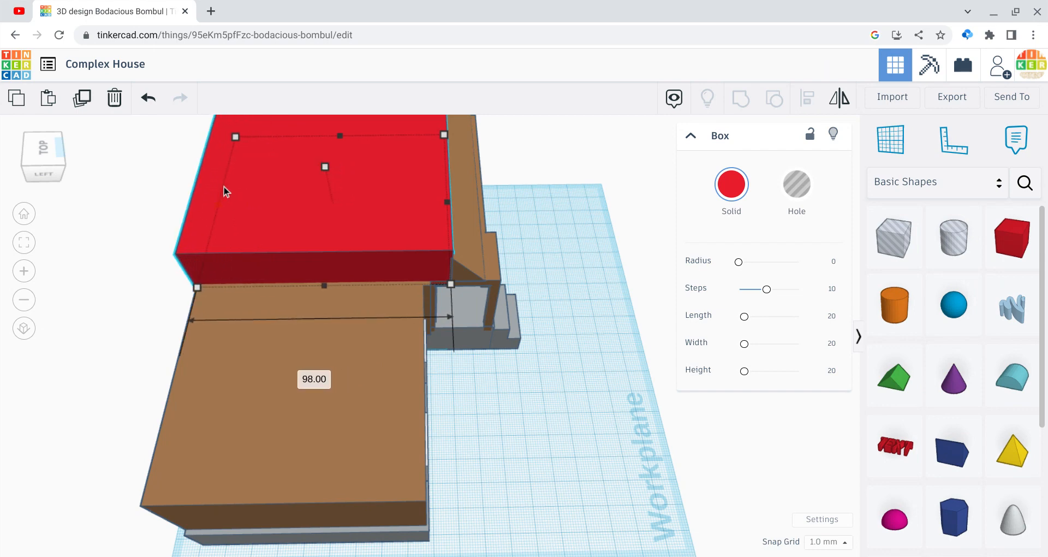
pyautogui.click(723, 213)
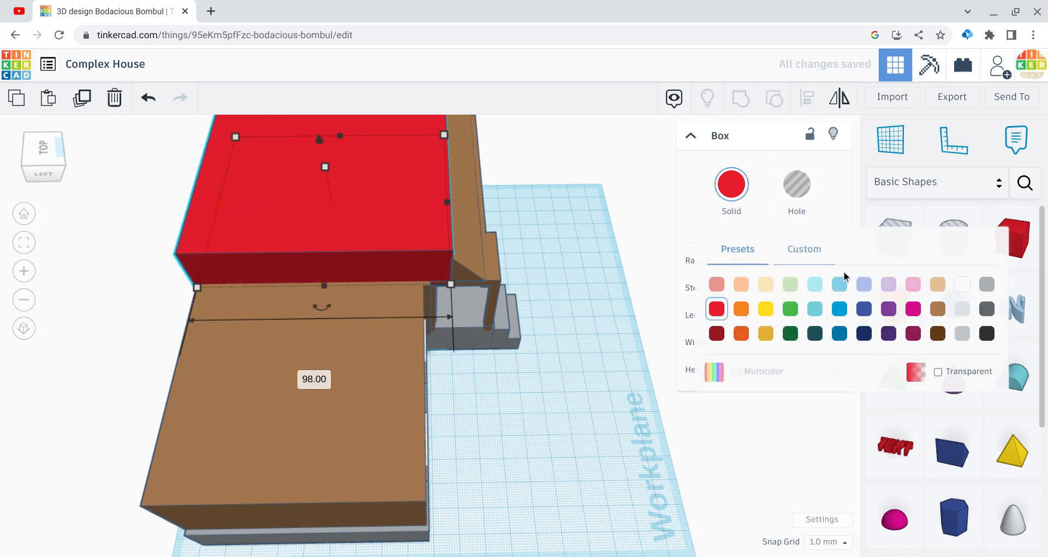
pyautogui.click(938, 284)
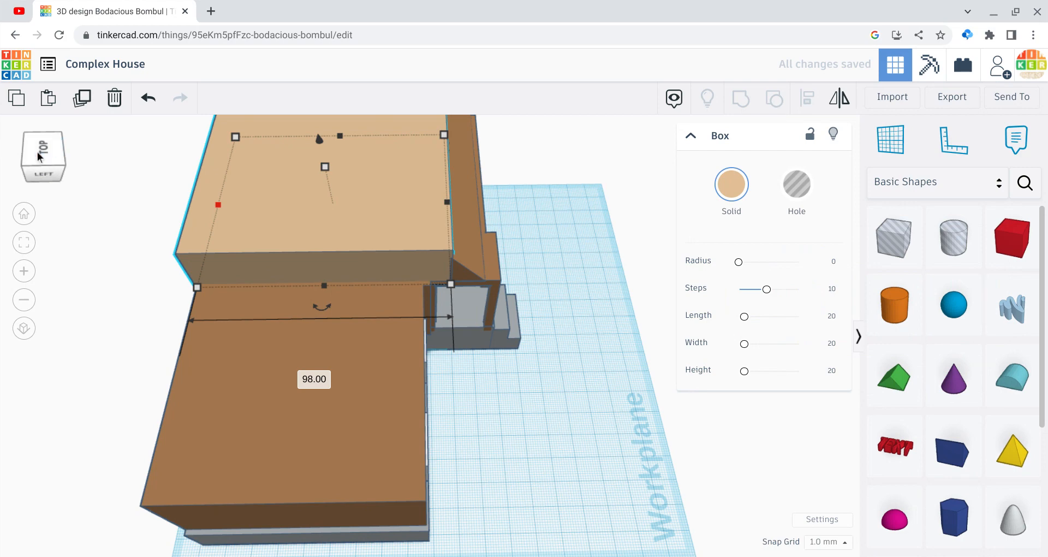
# Step: Increase the light tan box's height to 35 mm
pyautogui.click(27, 153)
pyautogui.moveTo(25, 149); pyautogui.dragTo(12, 149)
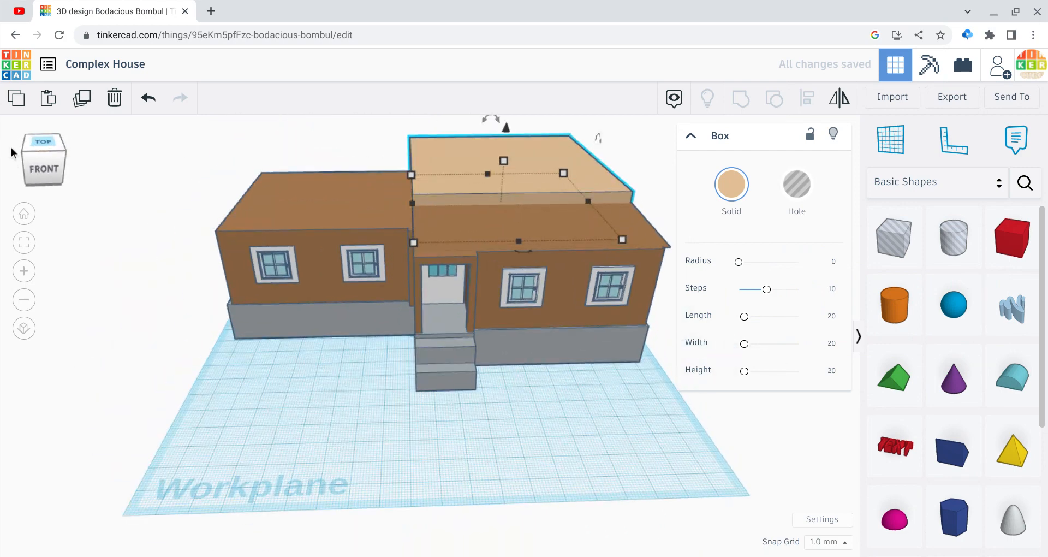
pyautogui.moveTo(503, 161); pyautogui.dragTo(491, 128)
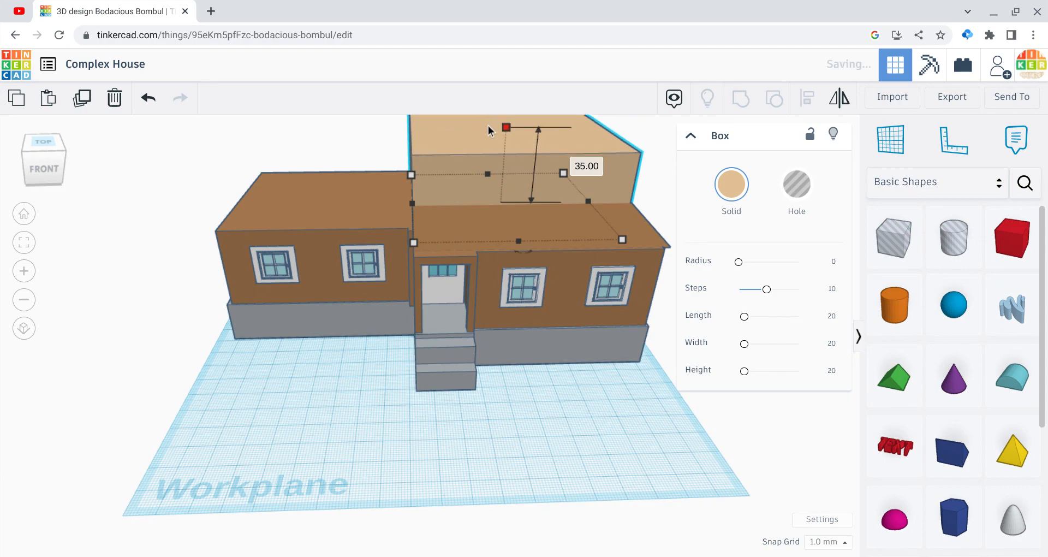
# Step: Add a hole box at the front right corner of the tan box and nudge it into alignment with that corner
pyautogui.moveTo(59, 159); pyautogui.dragTo(30, 167)
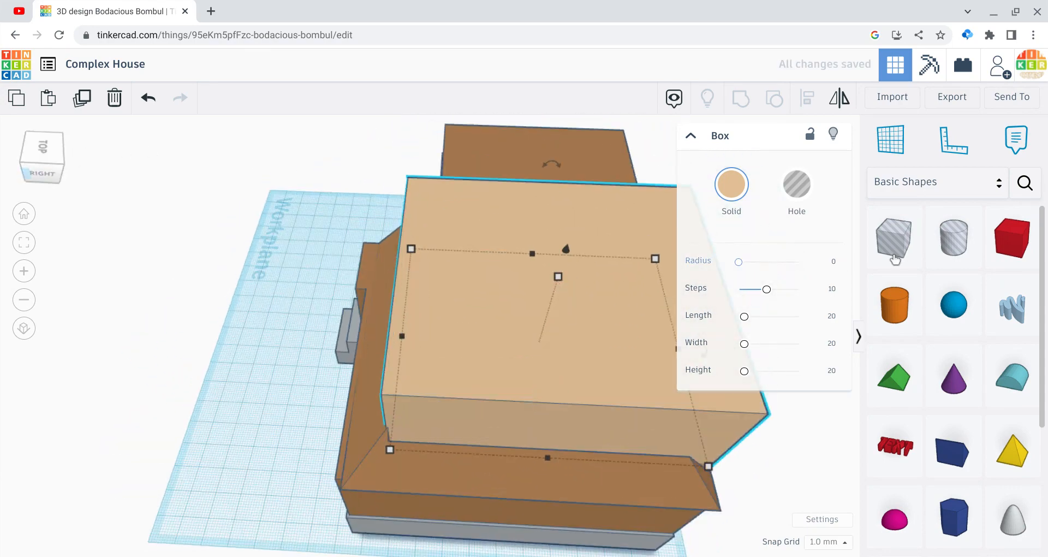
pyautogui.moveTo(902, 252); pyautogui.dragTo(395, 356)
pyautogui.click(414, 486)
pyautogui.press('Right')
pyautogui.press('Right')
pyautogui.press('Right')
pyautogui.press('Right')
pyautogui.press('Right')
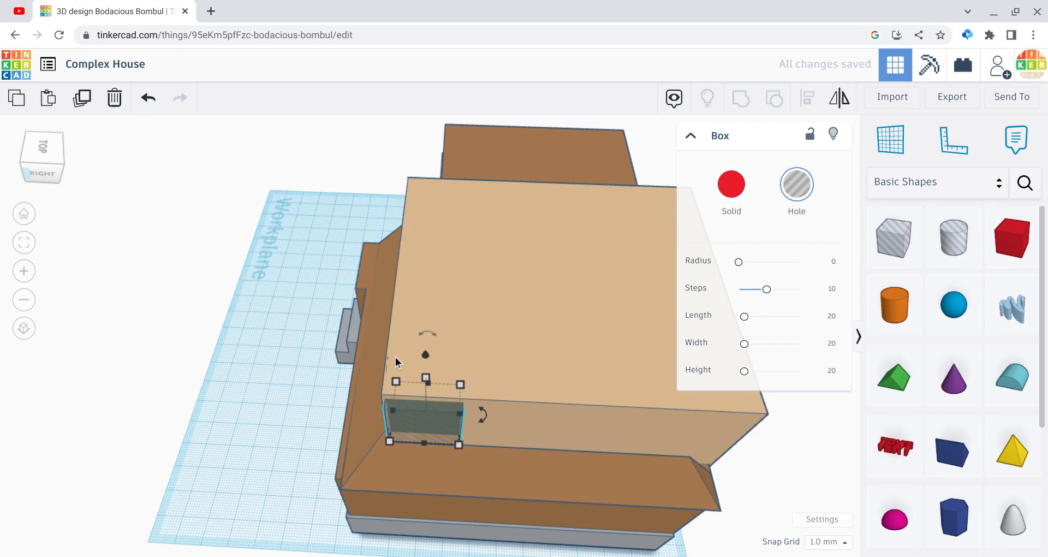
pyautogui.press('Down')
pyautogui.press('Down')
pyautogui.press('Down')
pyautogui.press('Down')
pyautogui.press('Down')
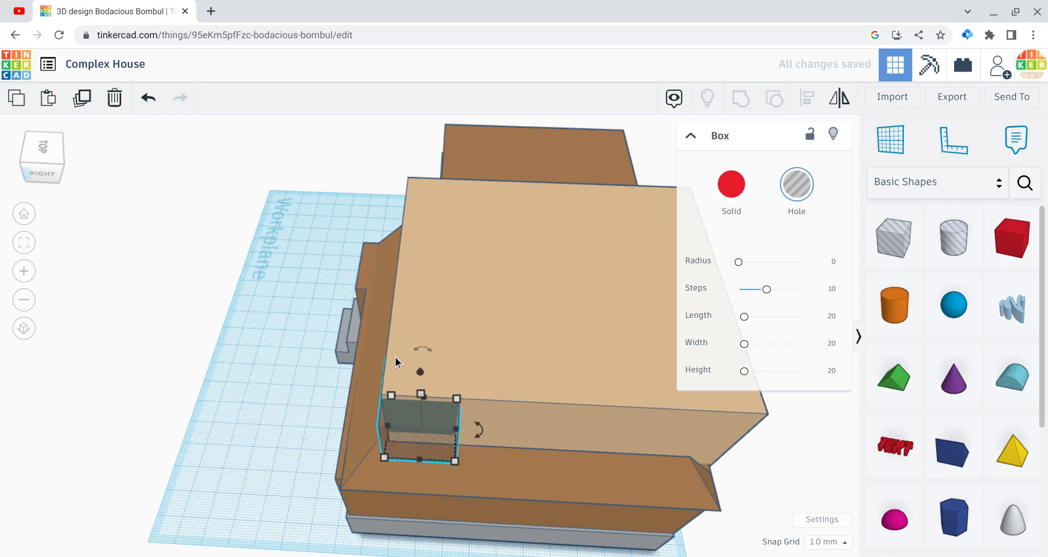
# Step: Lower the hole box 1 mm, then stretch it across the tan front to near the entrance and up past the tan top
pyautogui.click(30, 172)
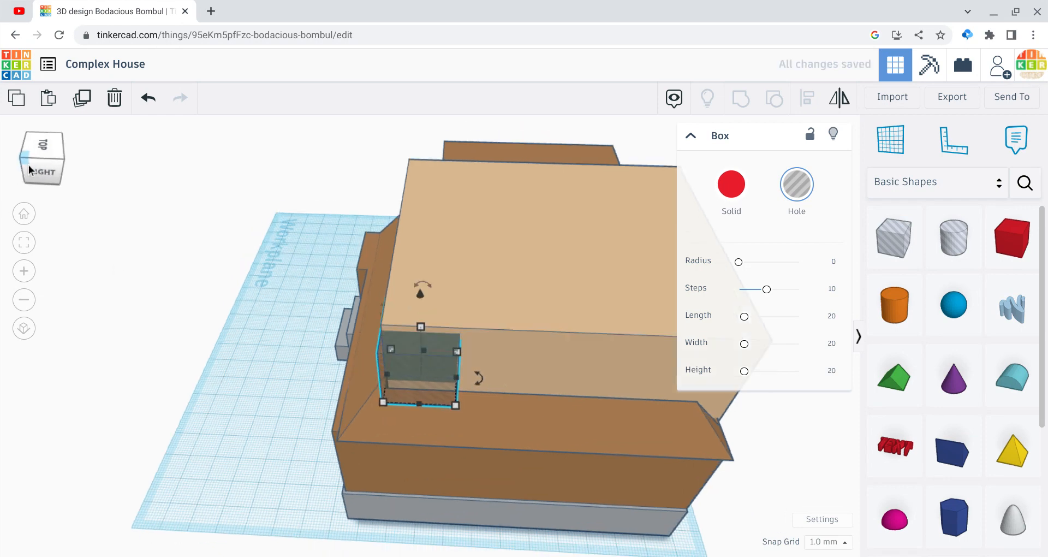
pyautogui.click(35, 298)
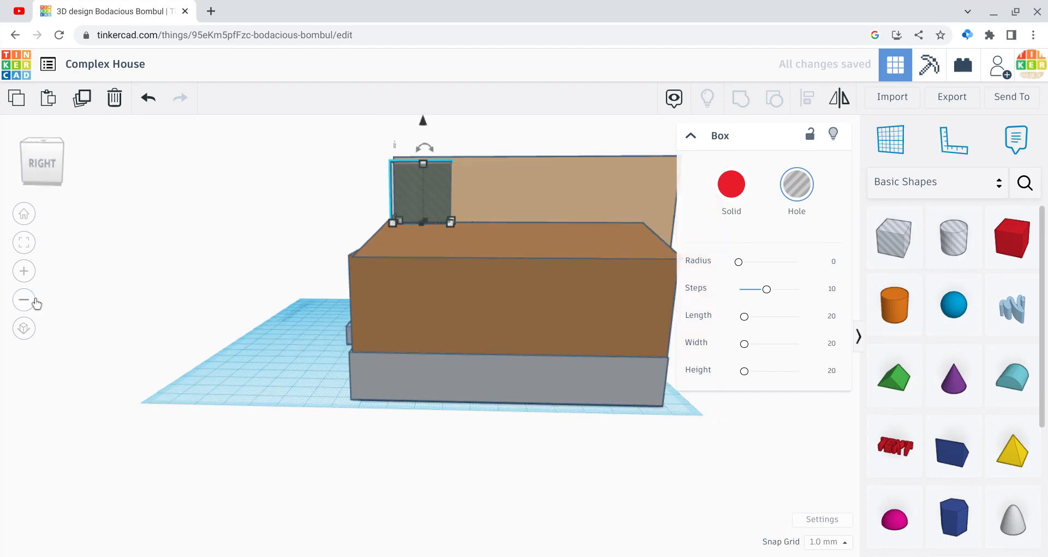
pyautogui.moveTo(427, 163); pyautogui.dragTo(405, 167)
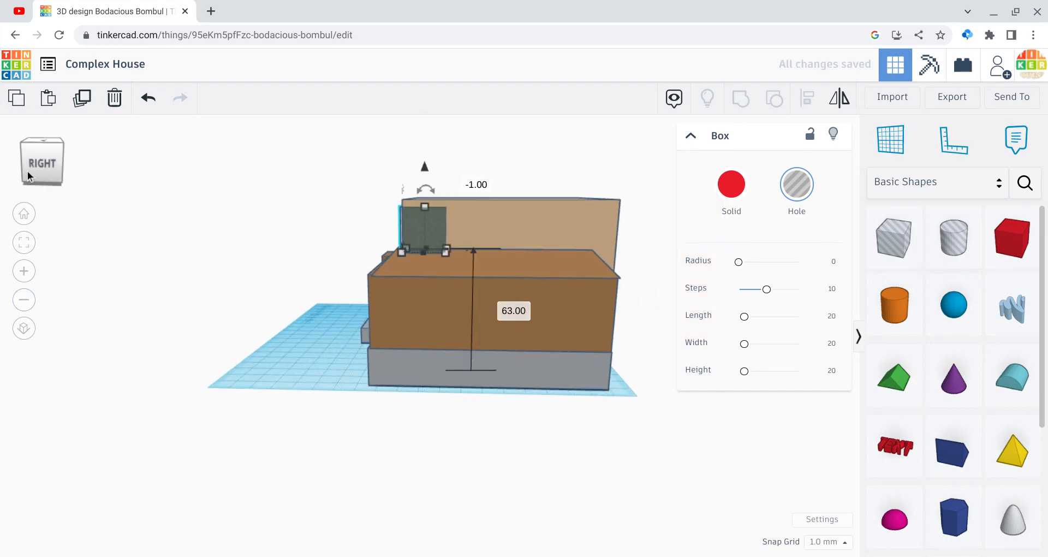
pyautogui.click(27, 172)
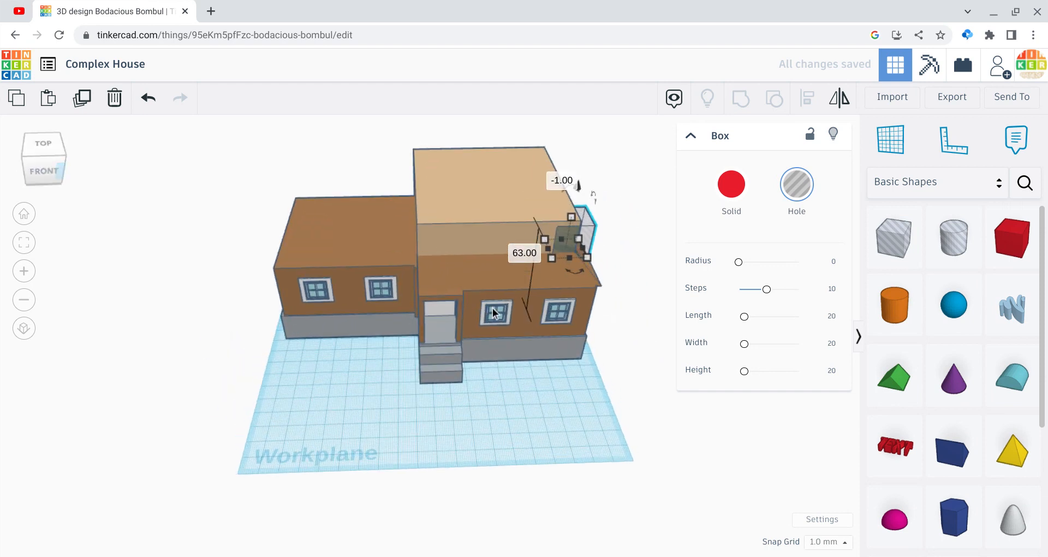
pyautogui.moveTo(549, 249); pyautogui.dragTo(459, 246)
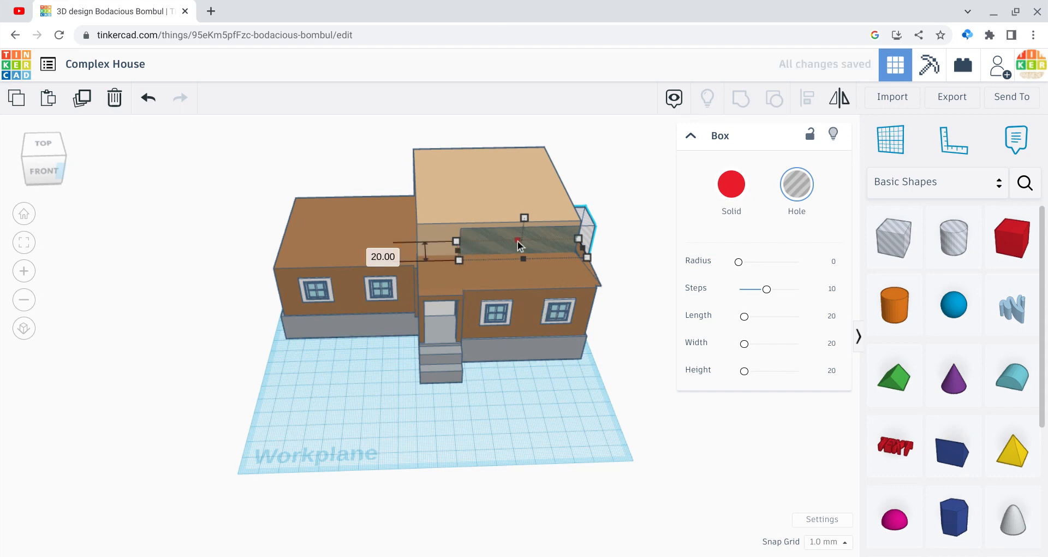
pyautogui.moveTo(524, 218)
pyautogui.mouseDown()
pyautogui.moveTo(509, 206)
pyautogui.moveTo(505, 256)
pyautogui.moveTo(497, 247)
pyautogui.moveTo(522, 203)
pyautogui.mouseUp()
# Step: Group the hole box with the whole house to cut the notch out of the tan upper storey
pyautogui.click(248, 176)
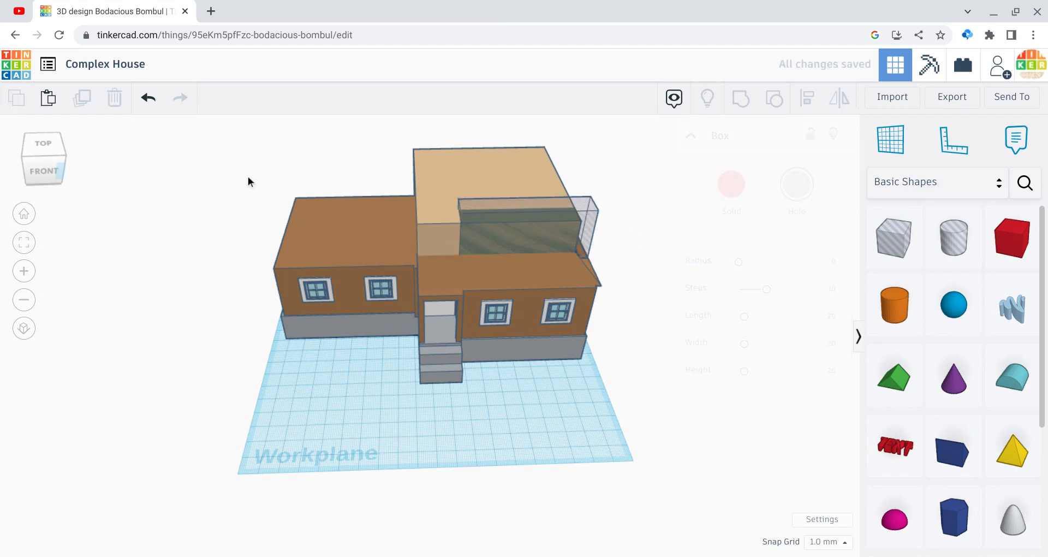
pyautogui.moveTo(248, 176); pyautogui.dragTo(551, 358)
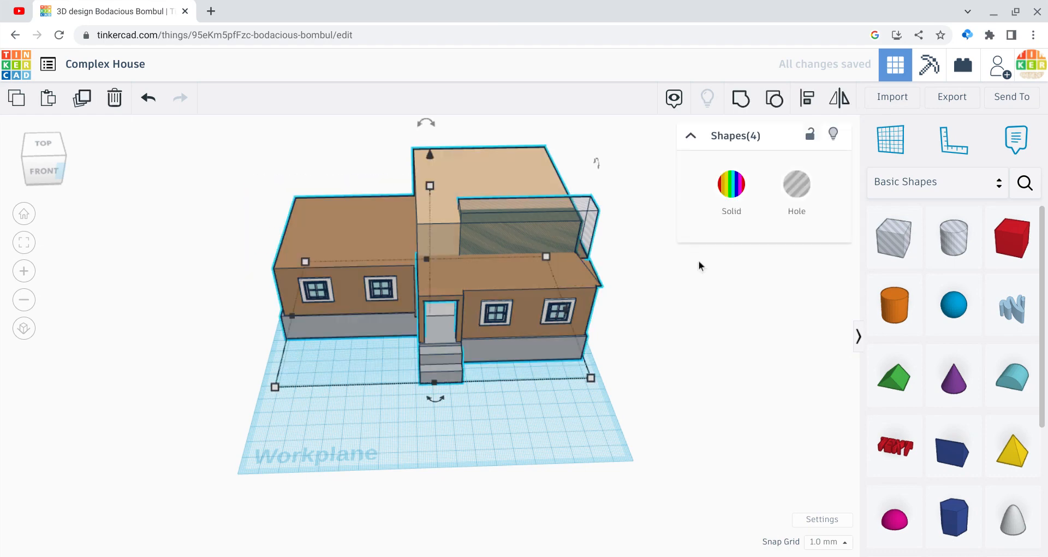
pyautogui.click(743, 107)
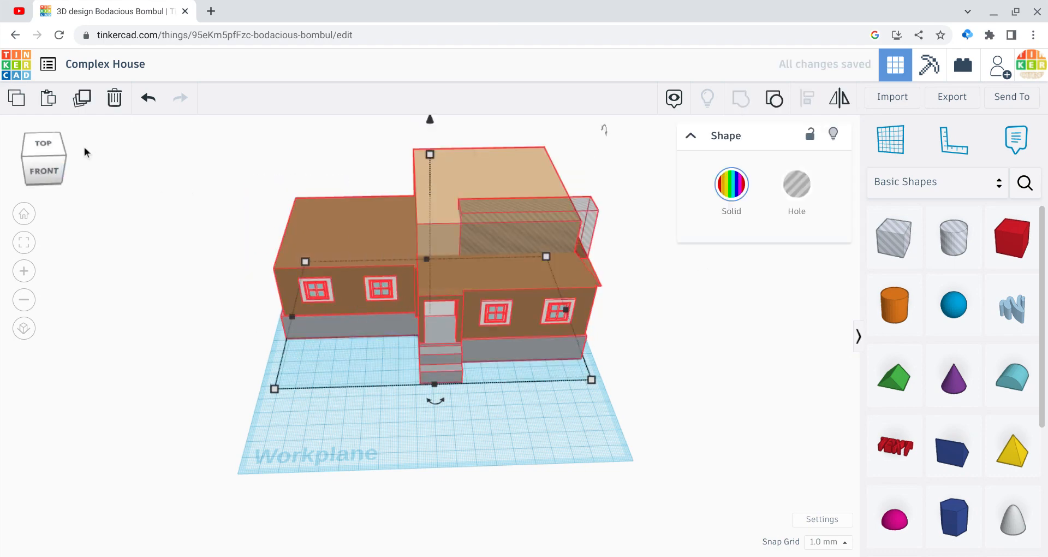
# Step: Place a solid box in the cut notch, stretch it to 68 mm along the notch and colour it brown like the roof
pyautogui.click(52, 155)
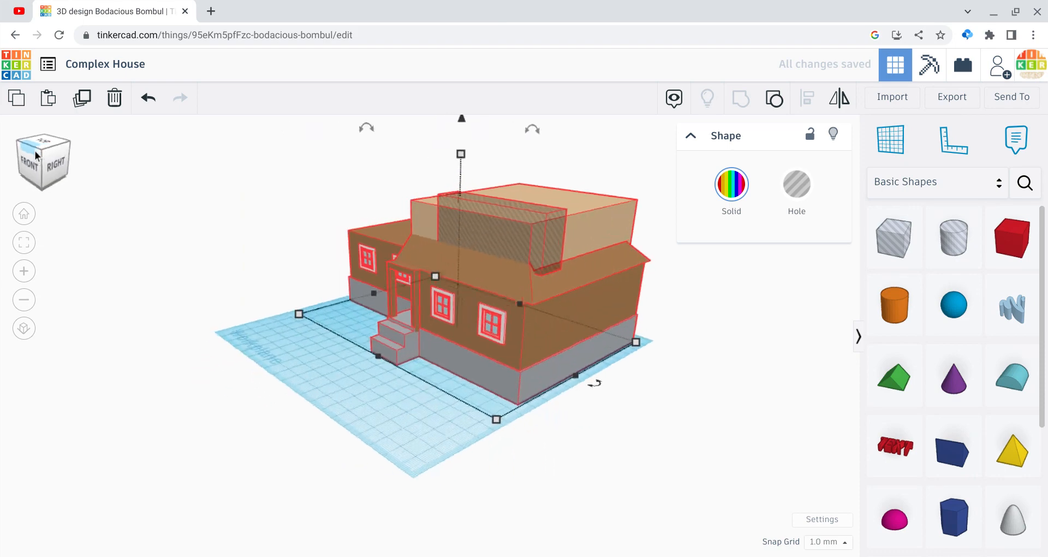
pyautogui.moveTo(51, 148); pyautogui.dragTo(24, 158)
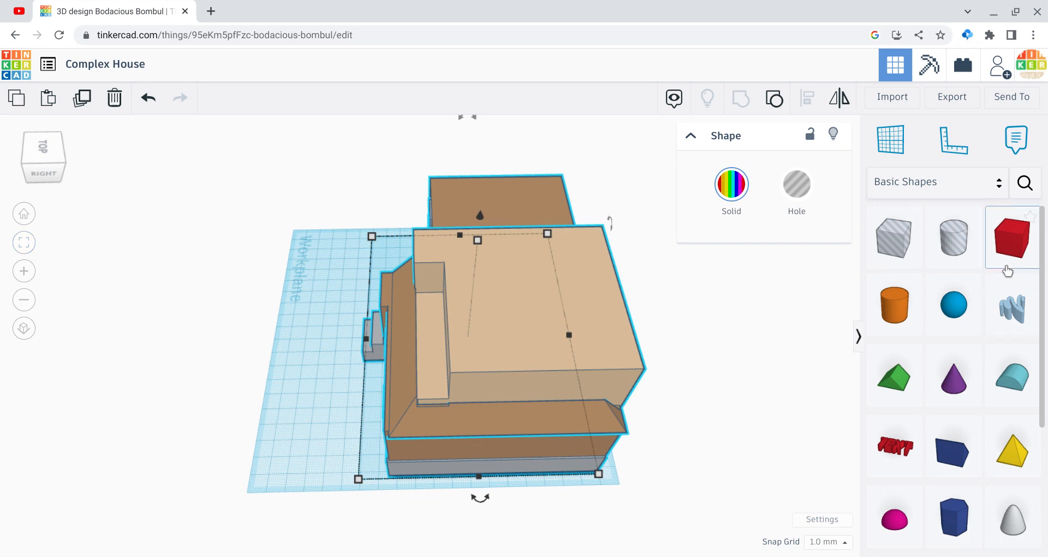
pyautogui.moveTo(1007, 259); pyautogui.dragTo(431, 438)
pyautogui.moveTo(430, 404); pyautogui.dragTo(426, 360)
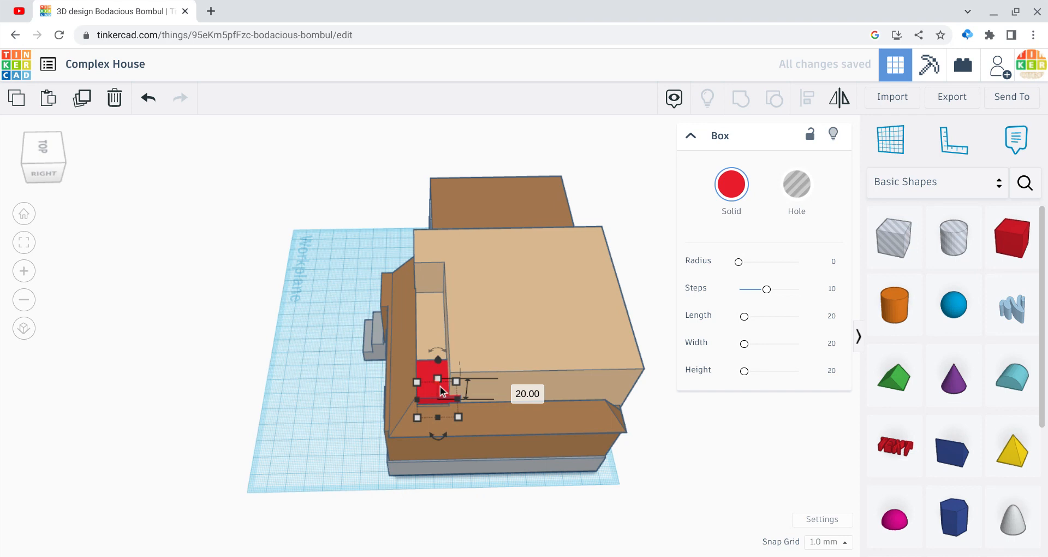
pyautogui.moveTo(440, 385); pyautogui.dragTo(425, 312)
pyautogui.click(726, 210)
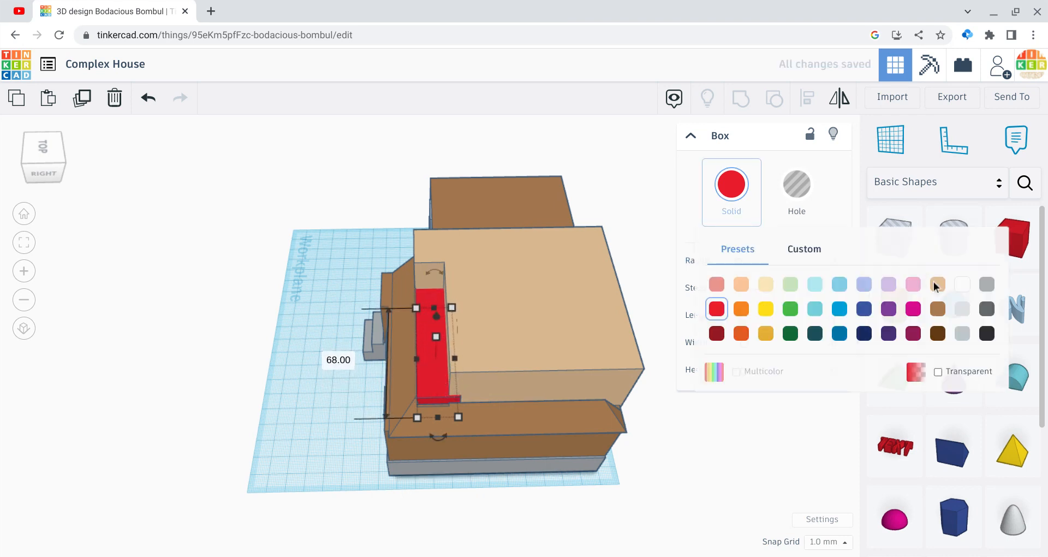
pyautogui.click(940, 308)
pyautogui.click(683, 477)
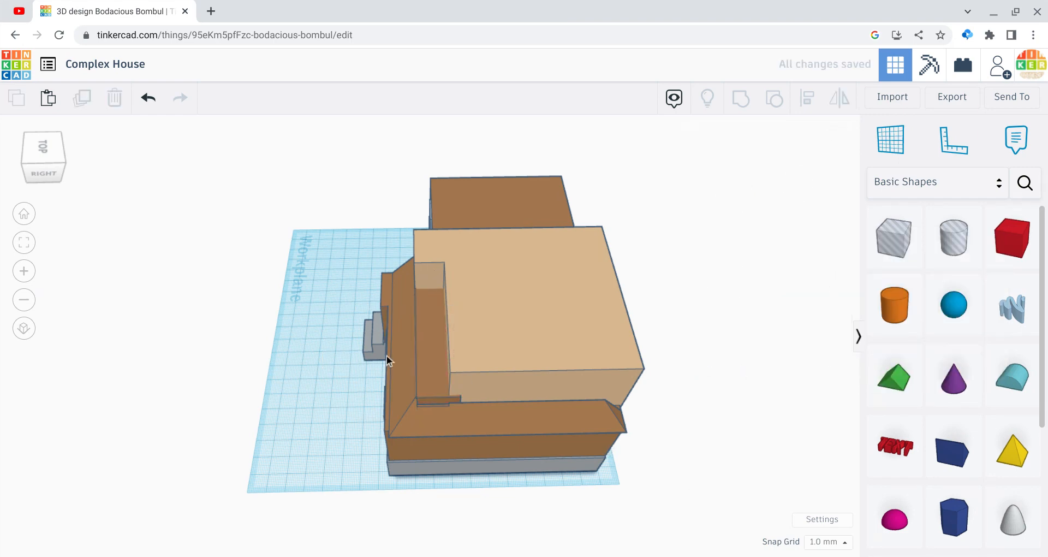
# Step: Group the brown notch filler with the rest of the house into one shape
pyautogui.click(38, 156)
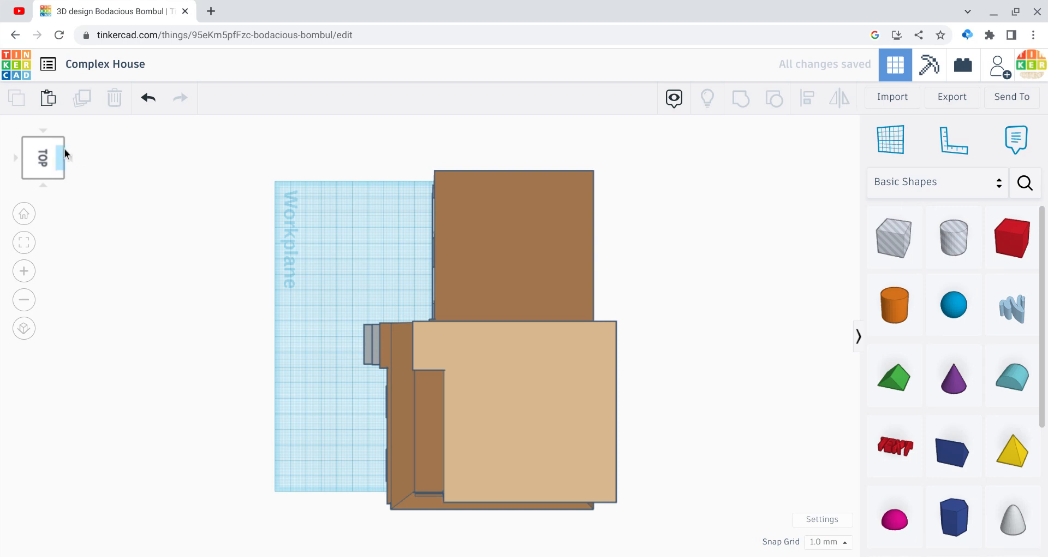
pyautogui.click(65, 149)
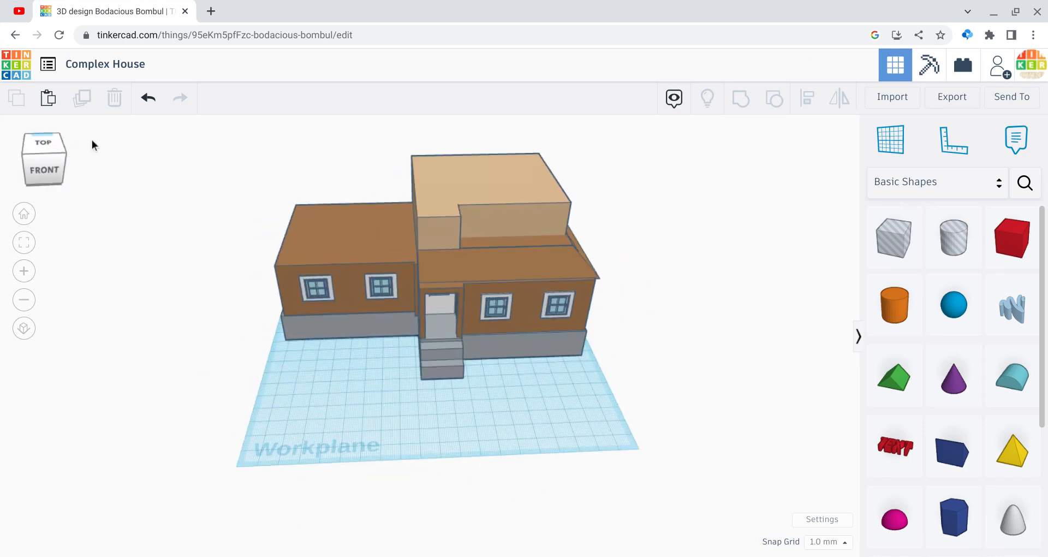
pyautogui.moveTo(197, 147); pyautogui.dragTo(606, 376)
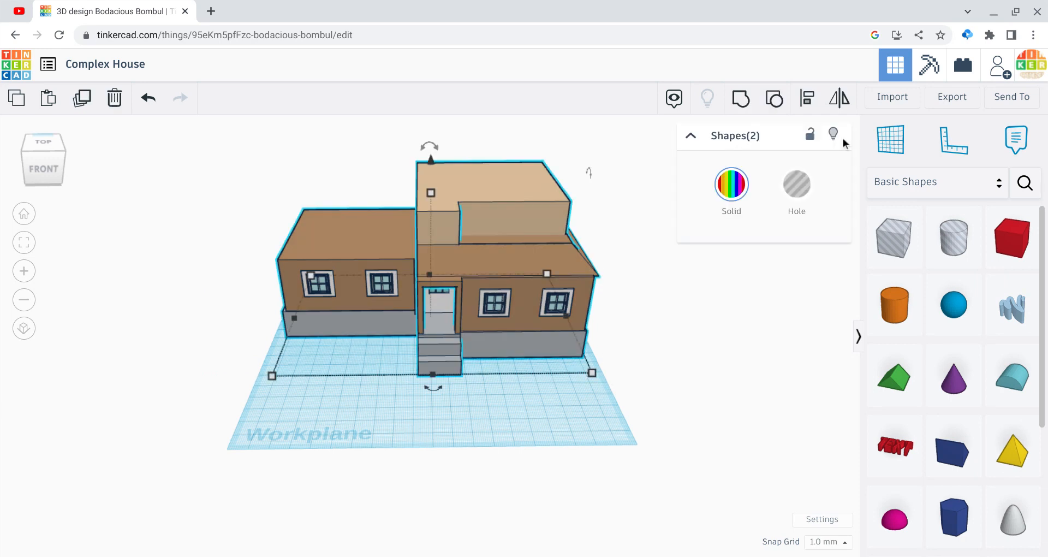
pyautogui.click(749, 104)
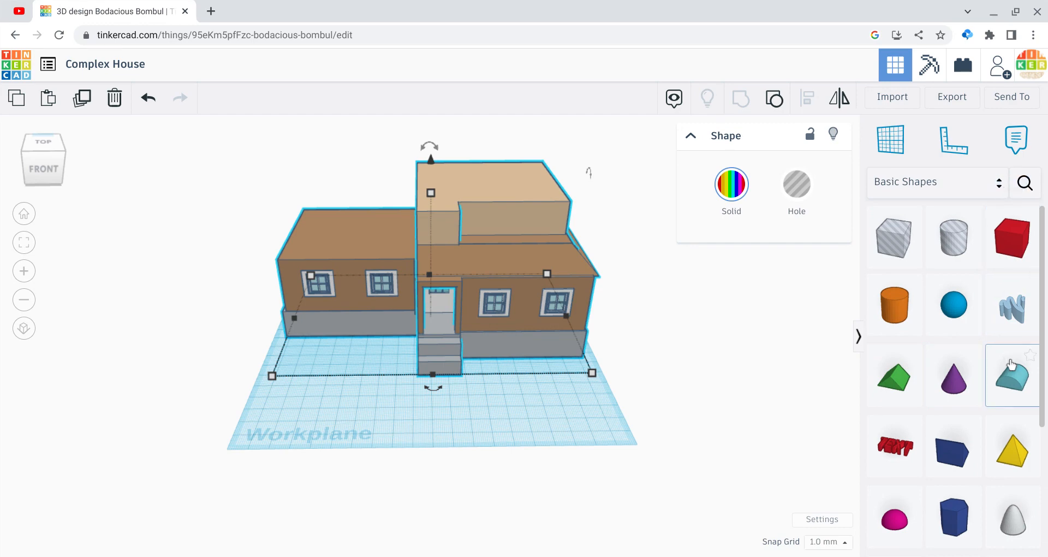
pyautogui.moveTo(1011, 376); pyautogui.dragTo(508, 425)
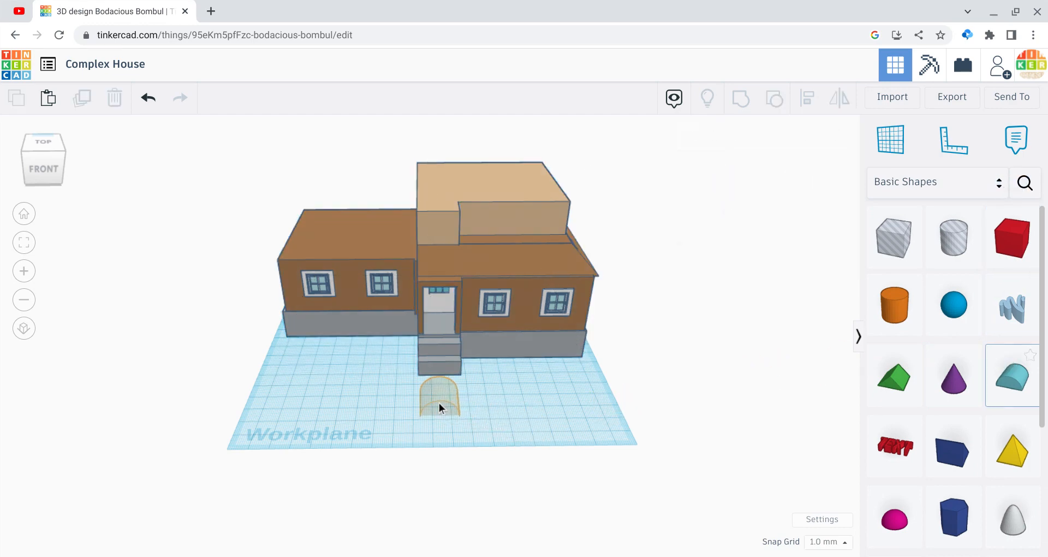
pyautogui.moveTo(438, 403); pyautogui.dragTo(438, 402)
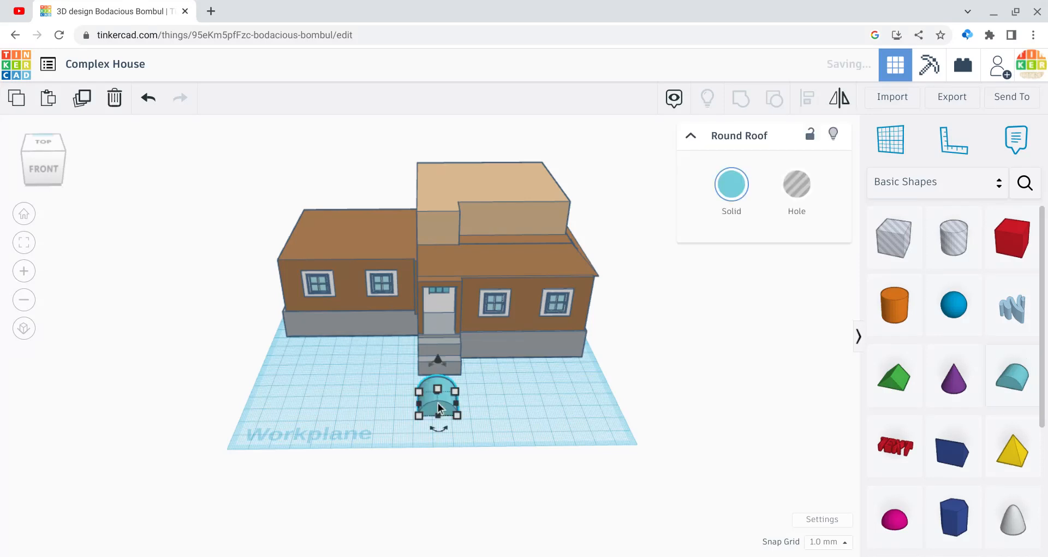
pyautogui.press('Delete')
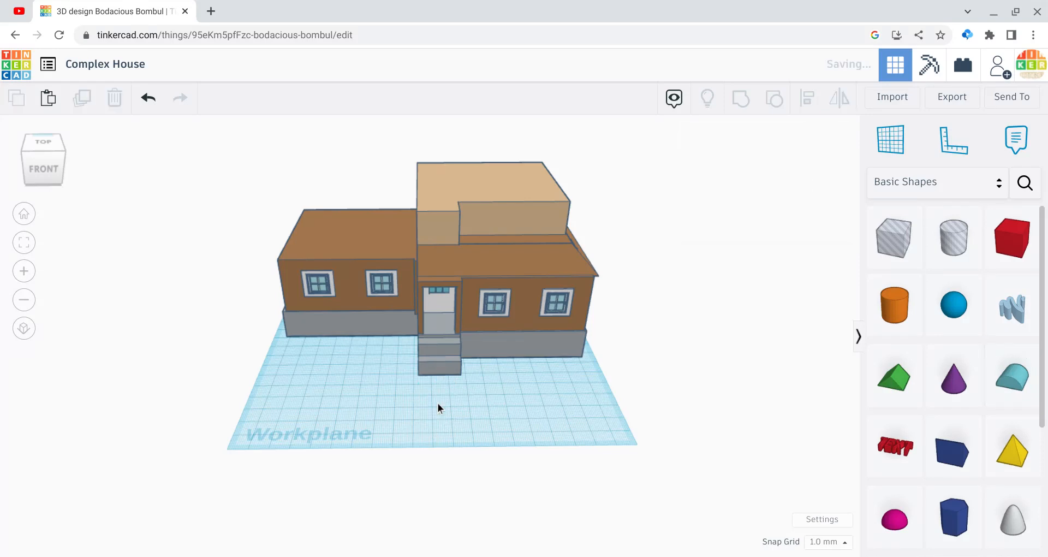
# Step: Add a Roof shape in front of the house, make it 20 mm high, narrow it and raise it 53 mm above the workplane
pyautogui.moveTo(888, 388); pyautogui.dragTo(338, 433)
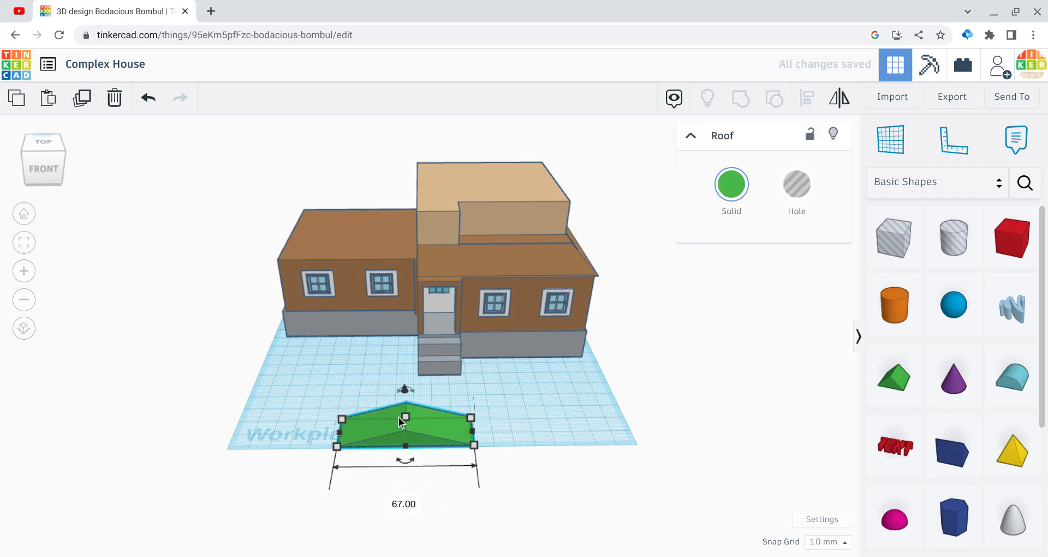
pyautogui.moveTo(405, 419); pyautogui.dragTo(404, 401)
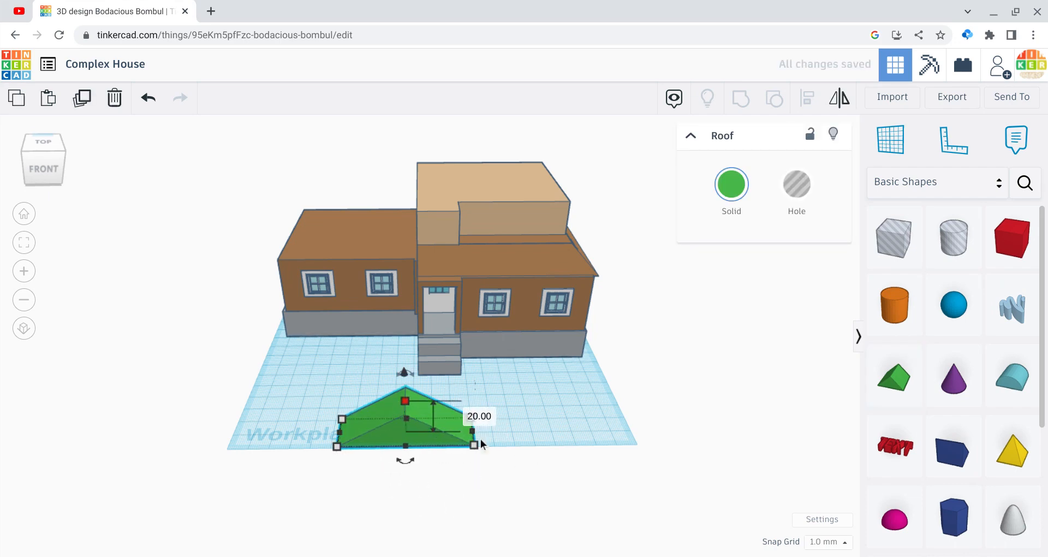
pyautogui.moveTo(473, 433); pyautogui.dragTo(364, 286)
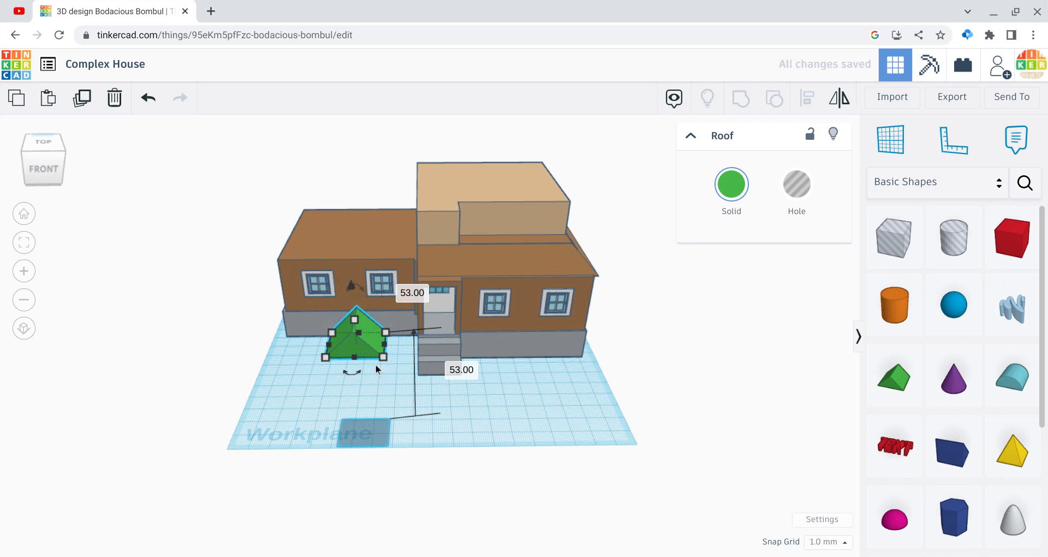
# Step: Move the green roof shape onto the top of the tan front section above the door and reduce its height to 7 mm
pyautogui.moveTo(368, 355); pyautogui.dragTo(448, 257)
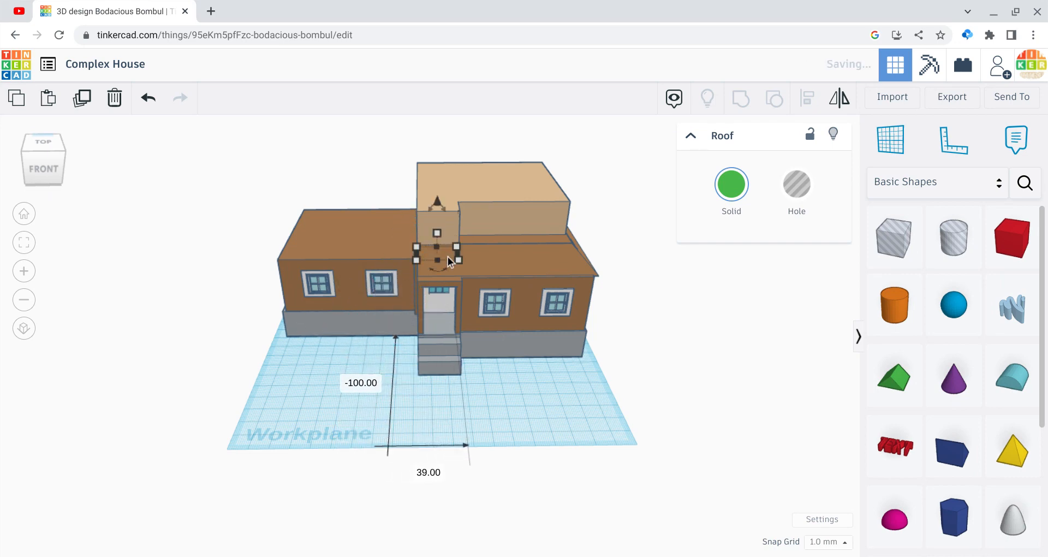
pyautogui.moveTo(439, 204); pyautogui.dragTo(430, 147)
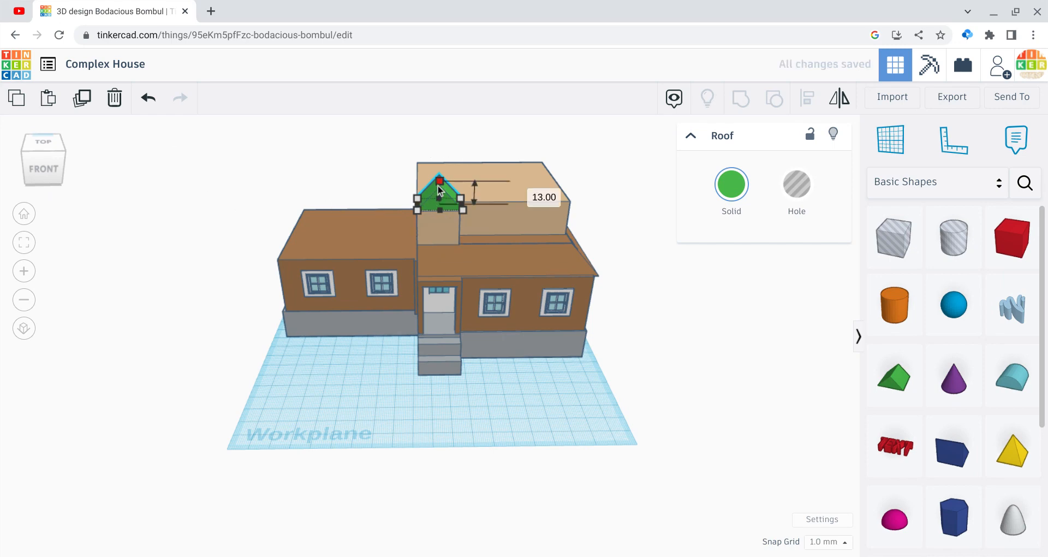
pyautogui.moveTo(439, 194); pyautogui.dragTo(438, 205)
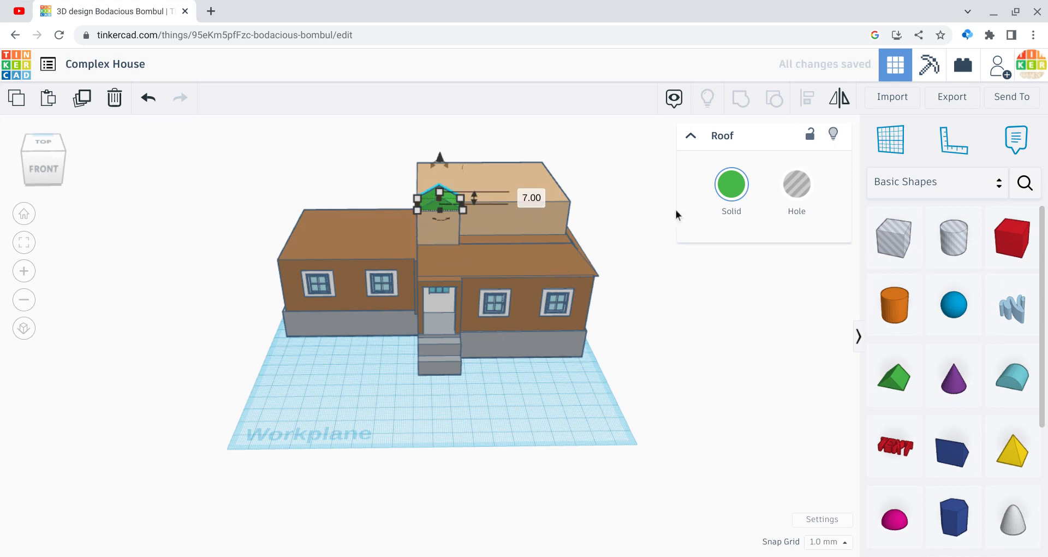
# Step: Colour the small green gable roof brown like the rest of the roof
pyautogui.click(735, 207)
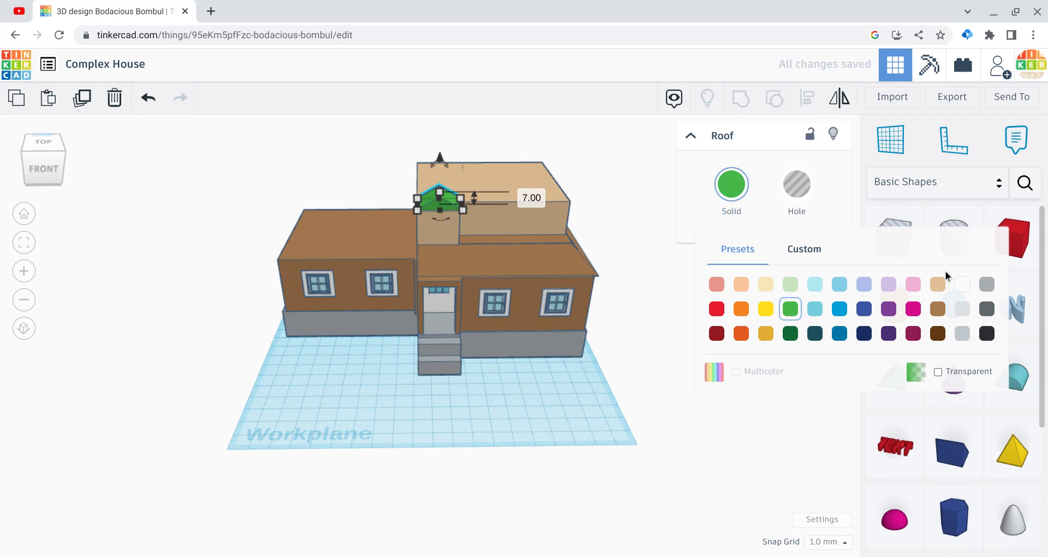
pyautogui.click(938, 309)
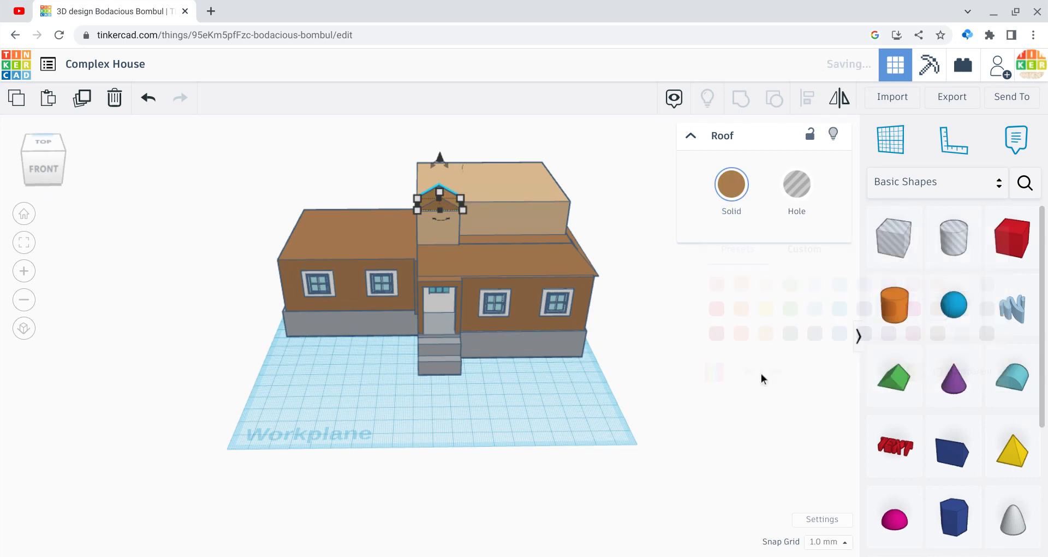
pyautogui.click(508, 464)
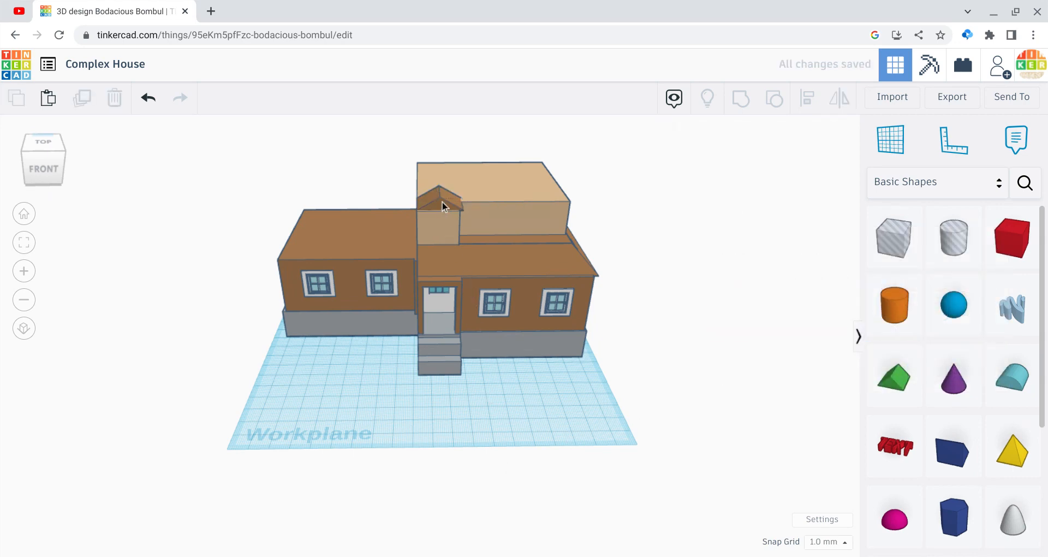
# Step: Open the shape search for the Community collection
pyautogui.moveTo(64, 171)
pyautogui.mouseDown()
pyautogui.moveTo(54, 166)
pyautogui.moveTo(71, 171)
pyautogui.mouseUp()
pyautogui.click(68, 171)
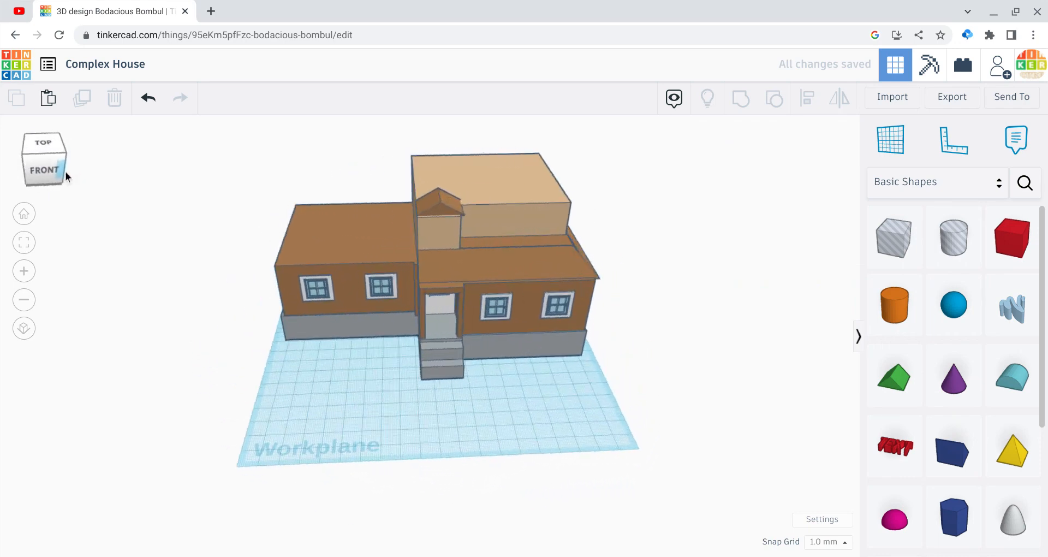
pyautogui.click(905, 183)
pyautogui.click(1030, 132)
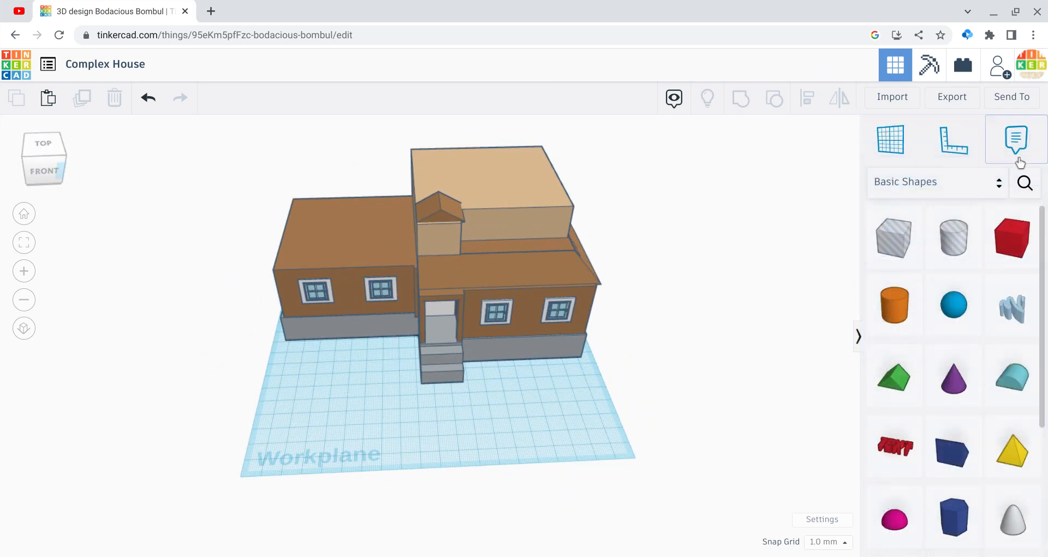
pyautogui.click(1021, 183)
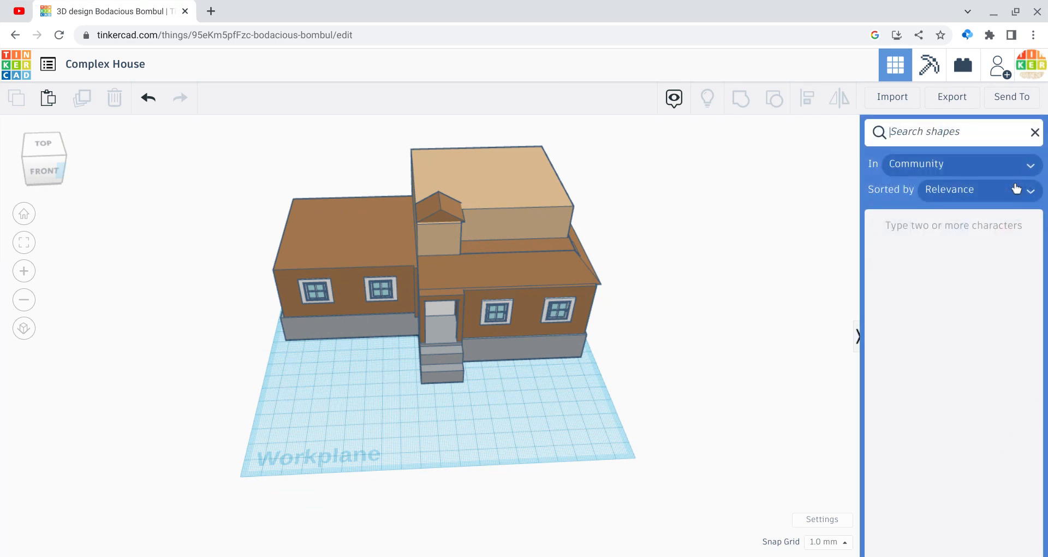
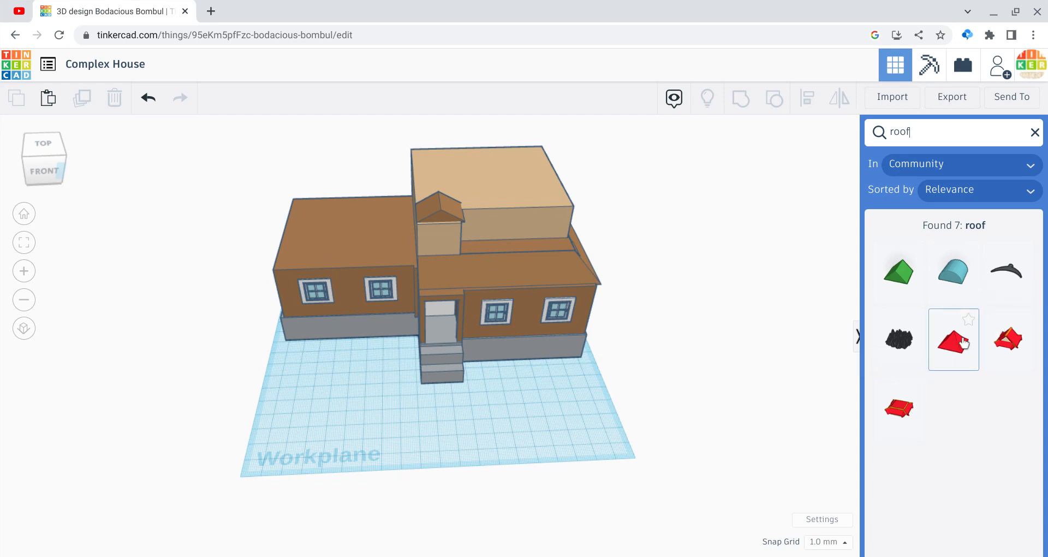
pyautogui.moveTo(963, 342); pyautogui.dragTo(473, 477)
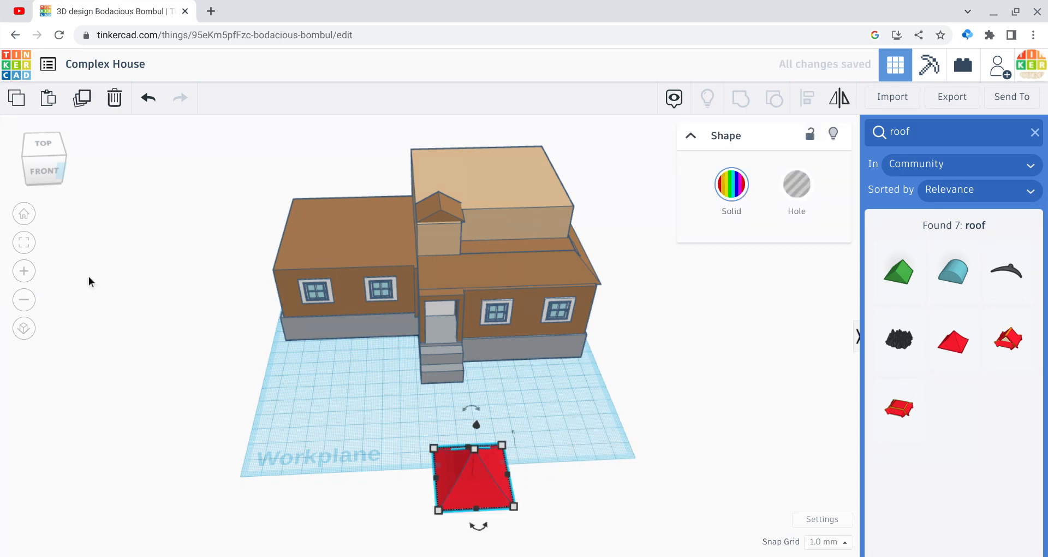
pyautogui.moveTo(30, 156)
pyautogui.mouseDown()
pyautogui.moveTo(59, 164)
pyautogui.moveTo(31, 162)
pyautogui.mouseUp()
pyautogui.press('Delete')
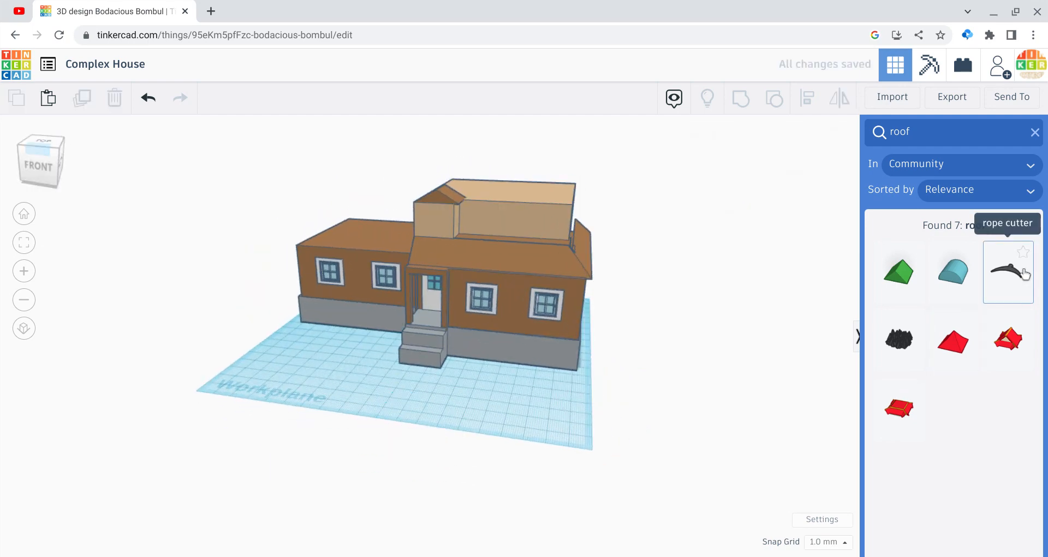
# Step: Place the community Pagoda roof top in front of the house and delete the small brown gable roof above the door
pyautogui.click(997, 360)
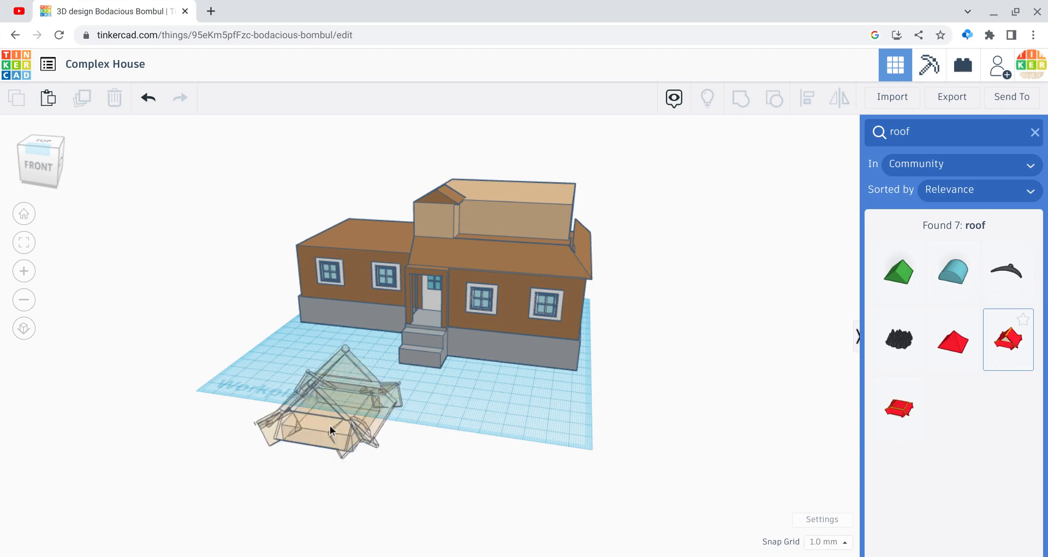
pyautogui.click(326, 423)
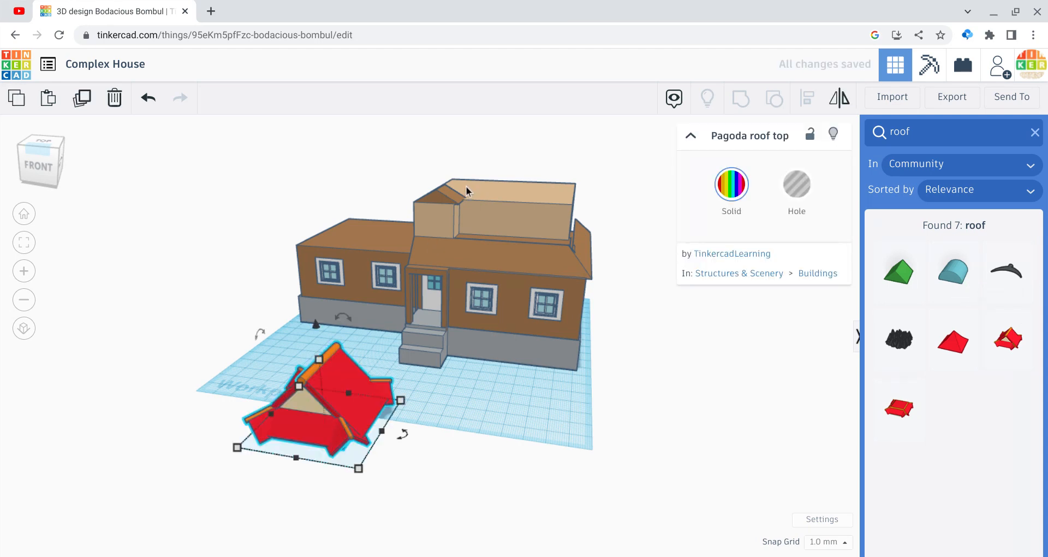
pyautogui.click(448, 196)
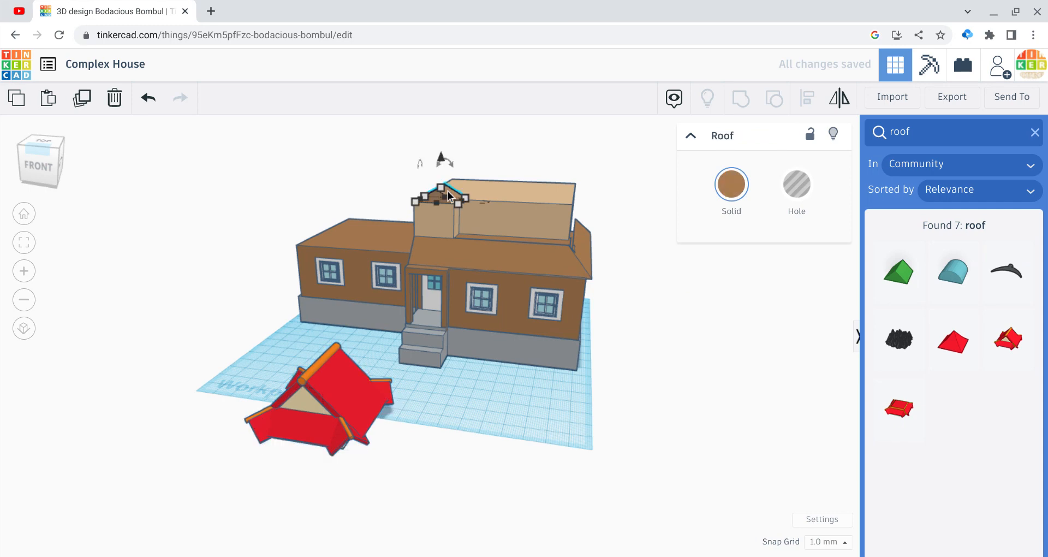
pyautogui.press('Delete')
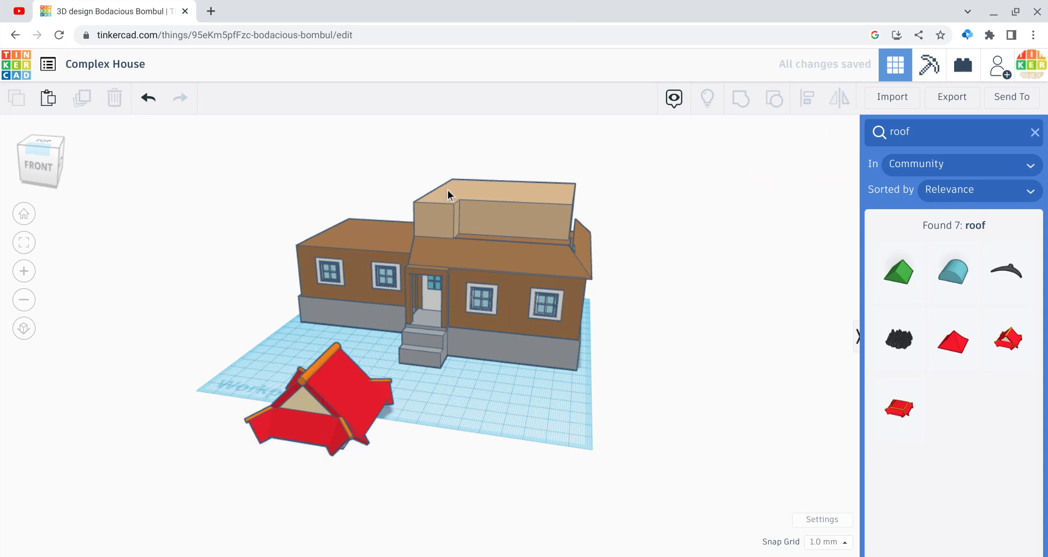
# Step: Raise the pagoda roof and move it onto the top of the tan front section above the door
pyautogui.click(342, 378)
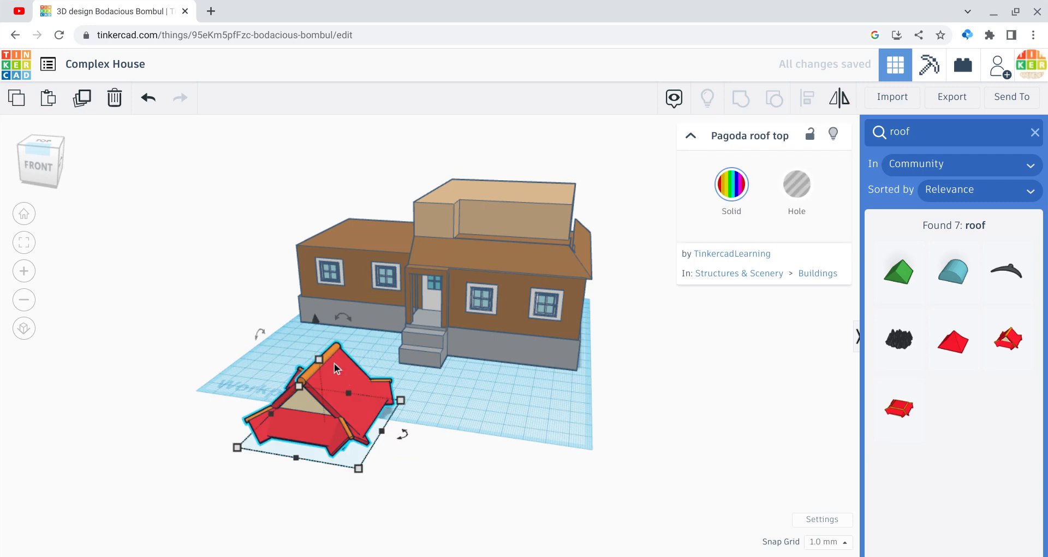
pyautogui.moveTo(315, 308); pyautogui.dragTo(300, 223)
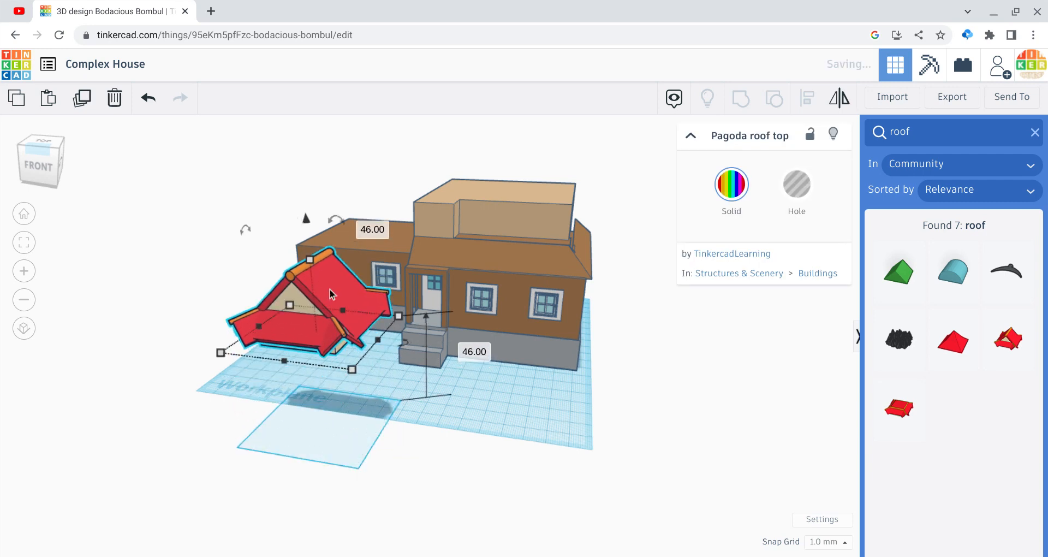
pyautogui.moveTo(327, 286); pyautogui.dragTo(455, 224)
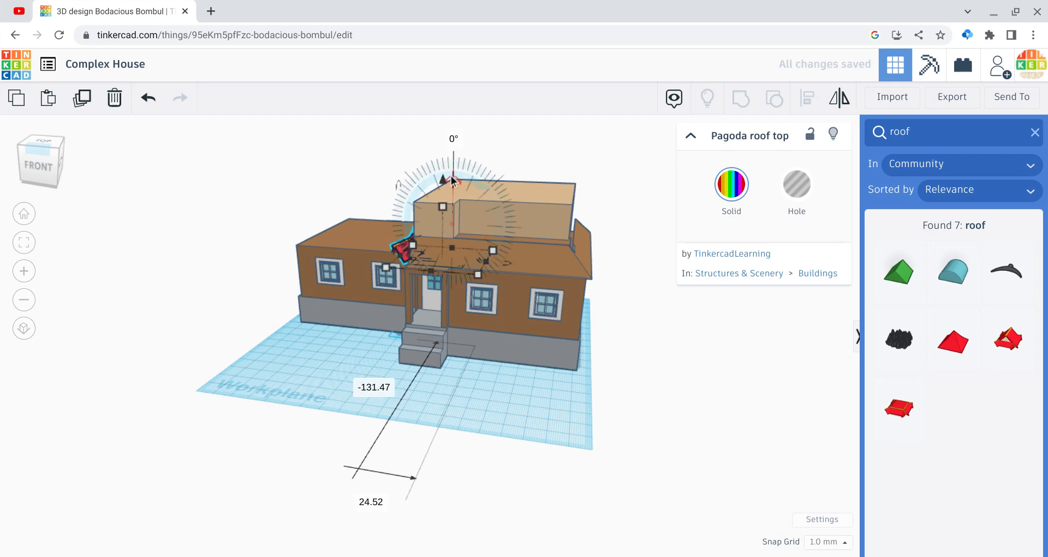
pyautogui.moveTo(443, 175); pyautogui.dragTo(436, 125)
pyautogui.press('Left')
pyautogui.press('Left')
pyautogui.press('Left')
pyautogui.press('Left')
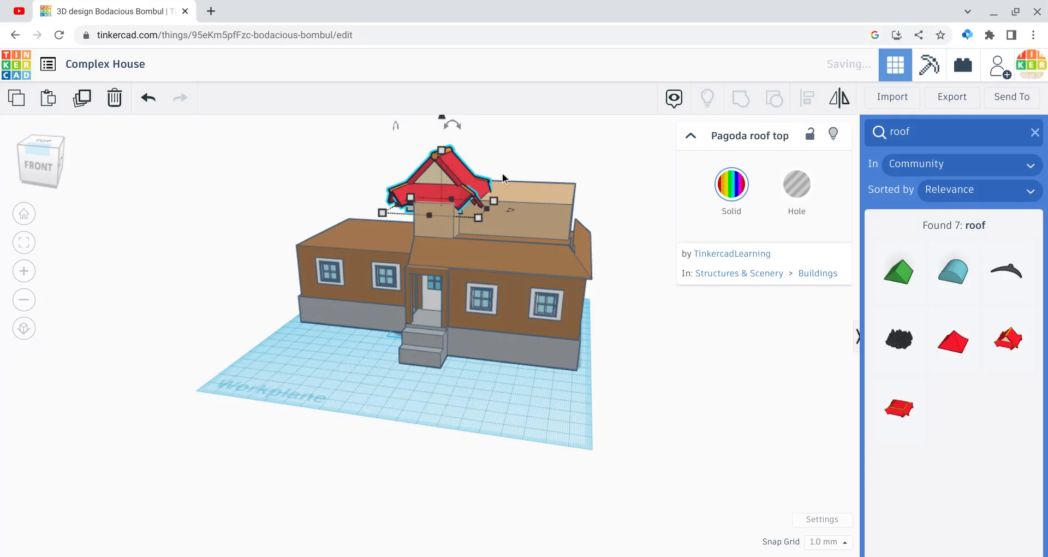
# Step: Shrink the pagoda roof to about the width of the tan front section and colour it brown like the other roofs
pyautogui.moveTo(478, 220); pyautogui.dragTo(438, 207)
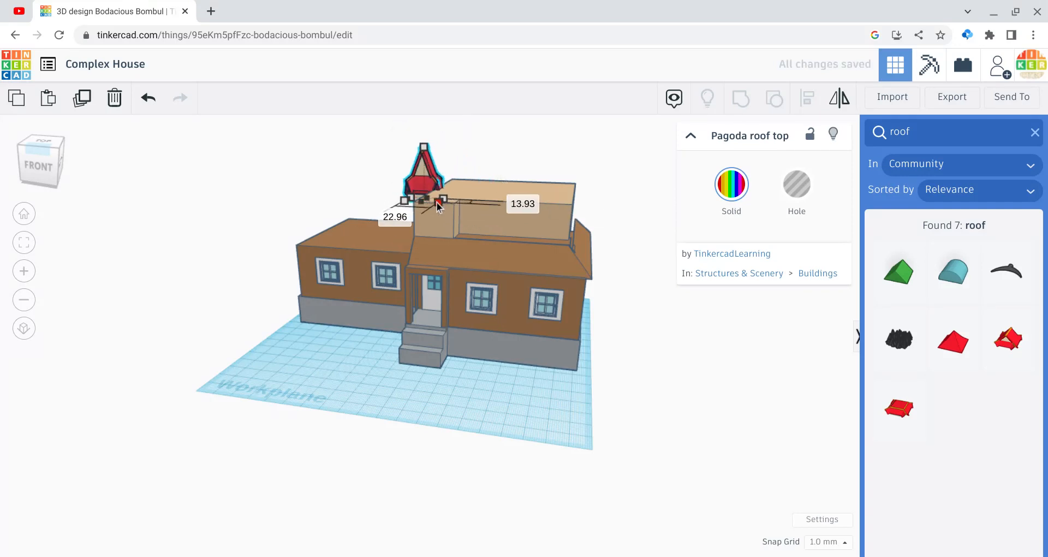
pyautogui.moveTo(425, 156); pyautogui.dragTo(418, 207)
pyautogui.click(741, 201)
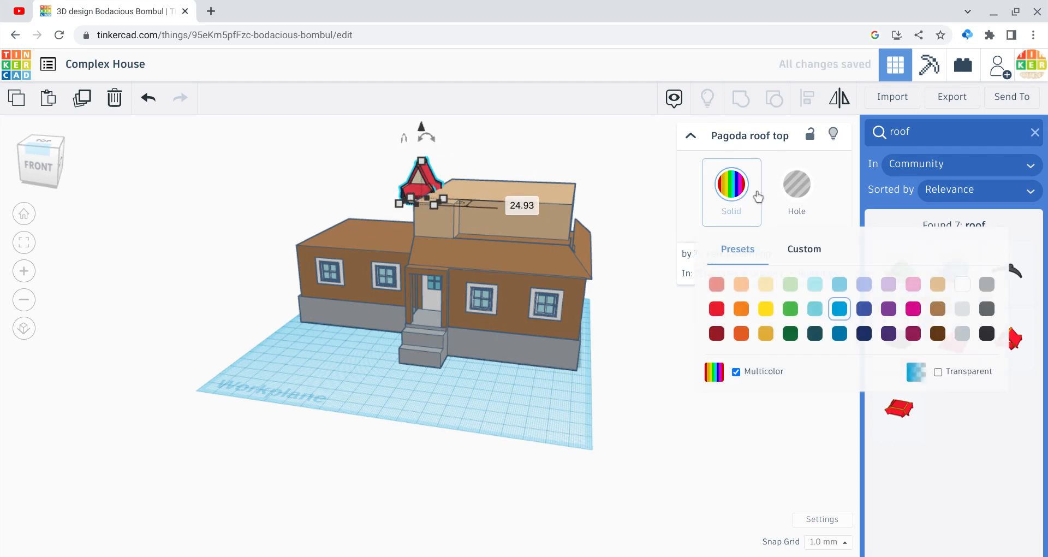
pyautogui.click(938, 309)
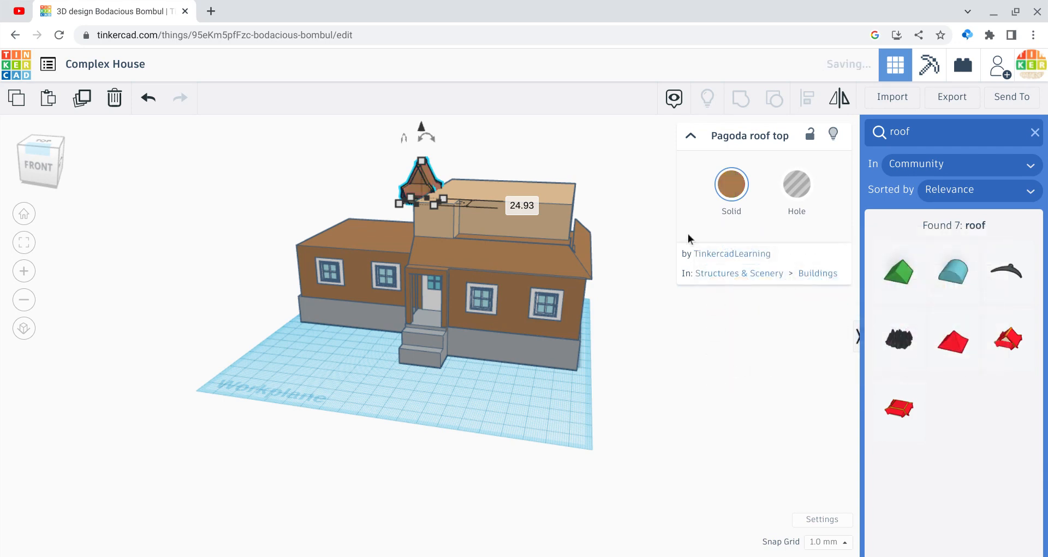
# Step: Centre the pagoda roof on the tan front section and stretch it back along the depth of the upper storey
pyautogui.moveTo(429, 188)
pyautogui.mouseDown()
pyautogui.moveTo(354, 188)
pyautogui.moveTo(441, 229)
pyautogui.moveTo(442, 186)
pyautogui.mouseUp()
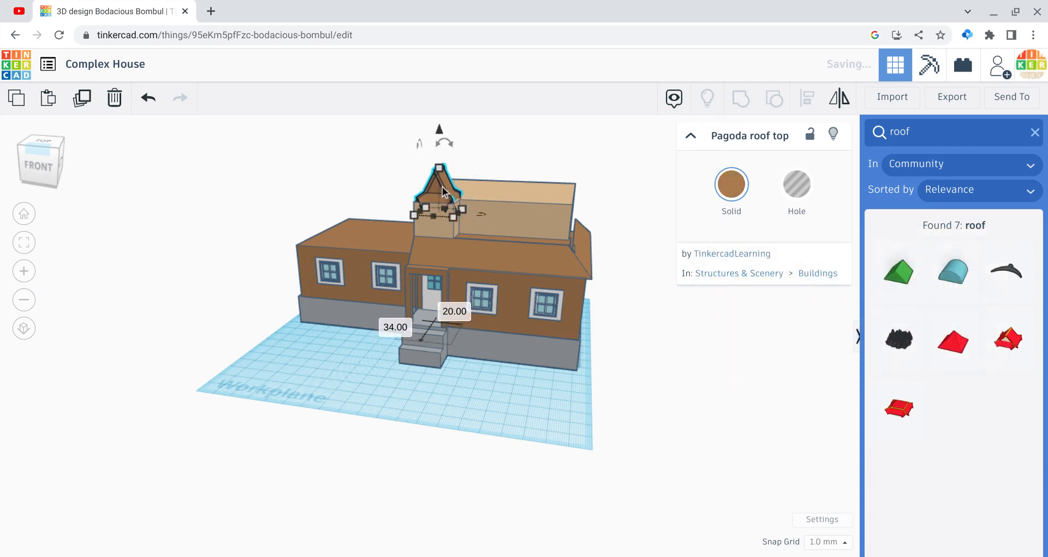
pyautogui.moveTo(43, 153); pyautogui.dragTo(80, 157)
pyautogui.moveTo(396, 220); pyautogui.dragTo(259, 231)
pyautogui.click(129, 237)
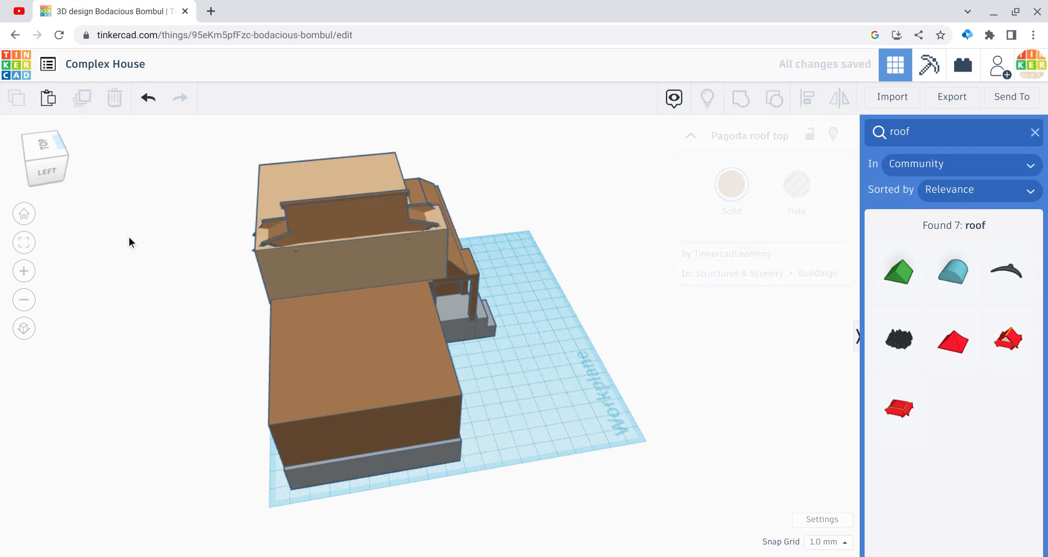
pyautogui.click(20, 151)
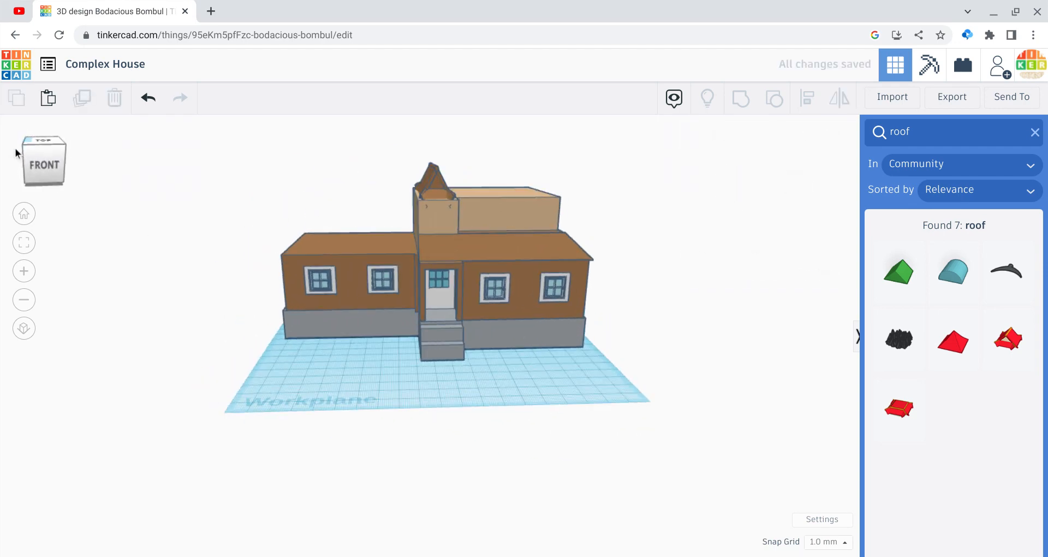
pyautogui.moveTo(12, 148); pyautogui.dragTo(12, 155)
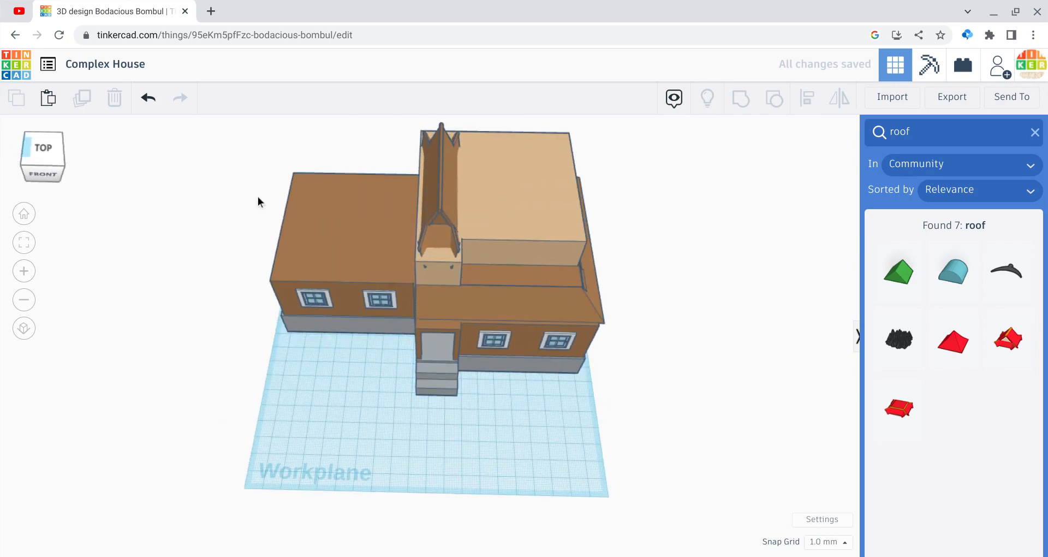
# Step: Shift the pagoda roof five steps forward so it overhangs the front of the tan section
pyautogui.click(440, 235)
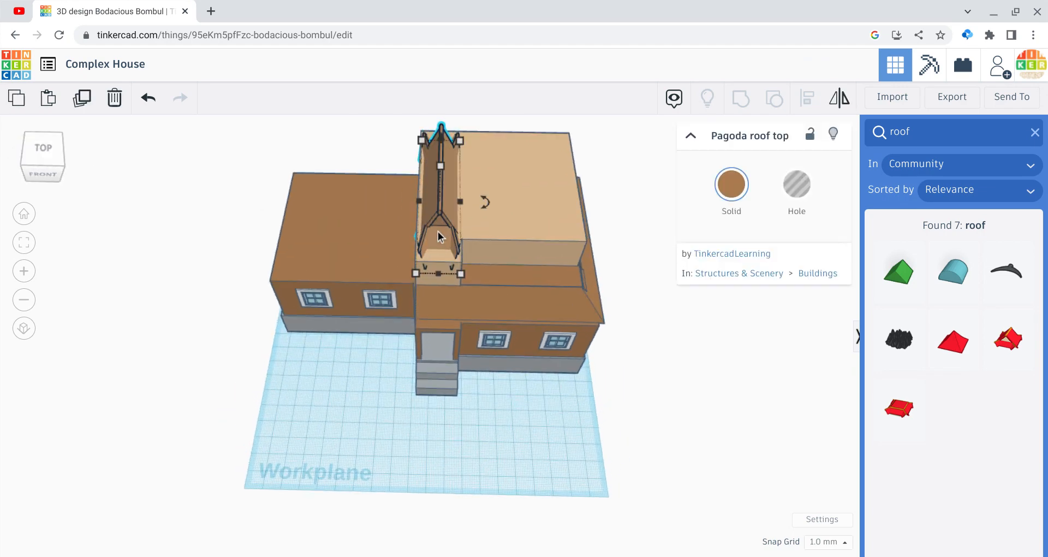
pyautogui.press('Down')
pyautogui.press('Down')
pyautogui.press('Down')
pyautogui.press('Down')
pyautogui.press('Down')
pyautogui.press('Down')
pyautogui.press('Down')
pyautogui.press('Down')
pyautogui.press('Down')
pyautogui.press('Down')
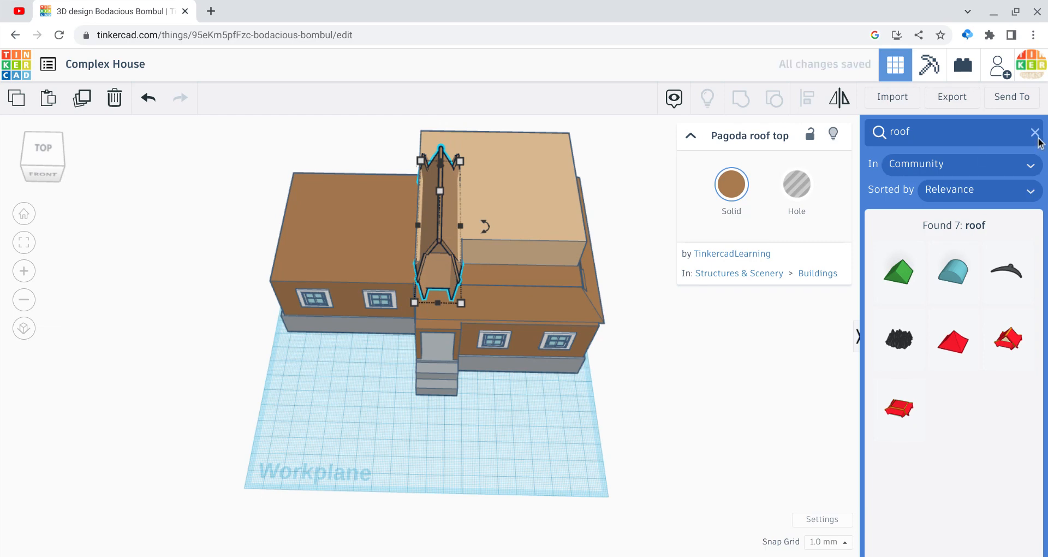
# Step: Clear the shape search and place a hole box over the overhanging front end of the pagoda roof
pyautogui.click(691, 137)
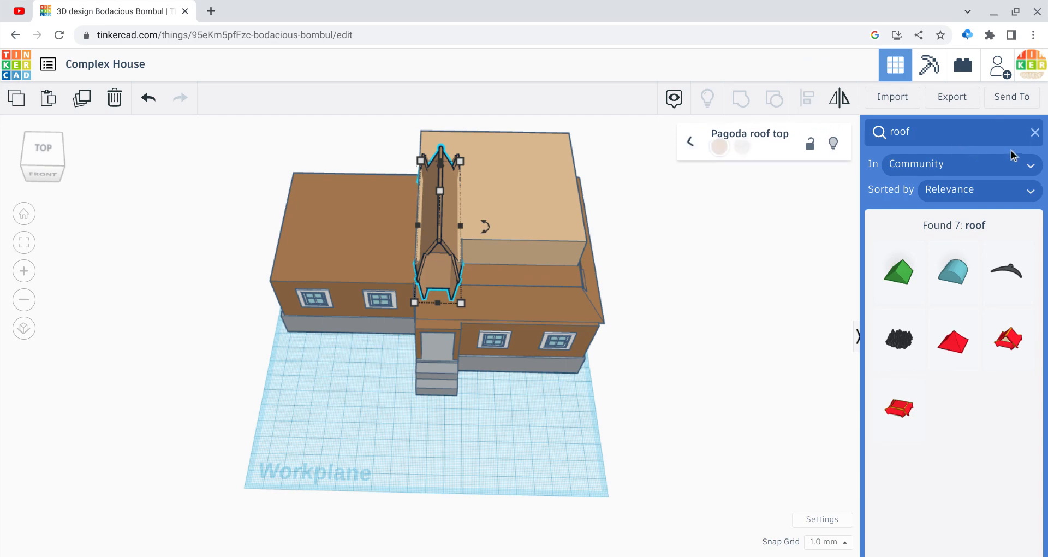
pyautogui.click(1034, 132)
pyautogui.moveTo(901, 263); pyautogui.dragTo(442, 259)
pyautogui.press('Up')
pyautogui.press('Up')
pyautogui.press('Up')
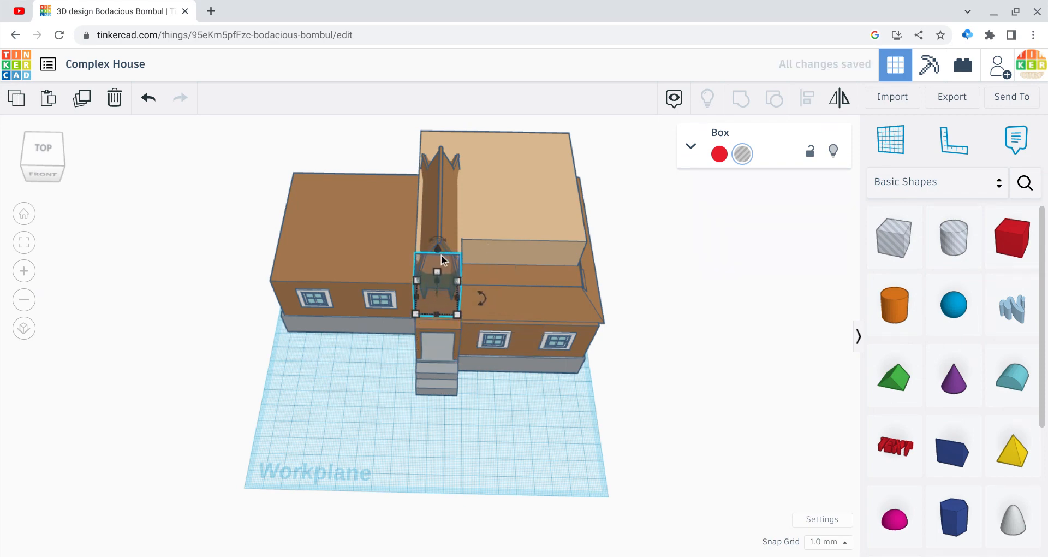
pyautogui.press('Up')
pyautogui.press('Up')
pyautogui.press('Up')
pyautogui.press('Up')
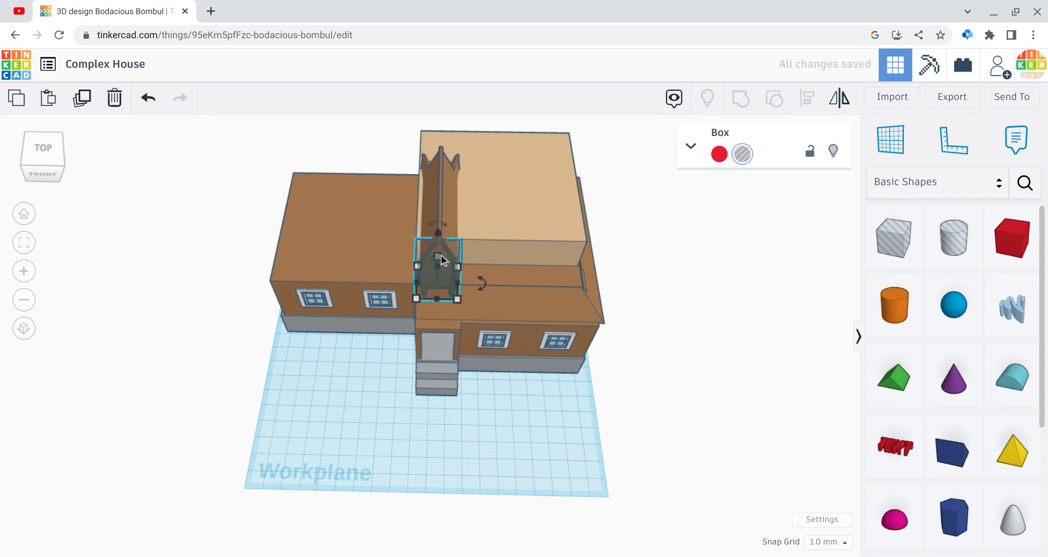
# Step: Try grouping the house with the hole box to cut the pagoda roof's front end, and undo the grouping
pyautogui.moveTo(236, 173); pyautogui.dragTo(520, 392)
pyautogui.click(738, 107)
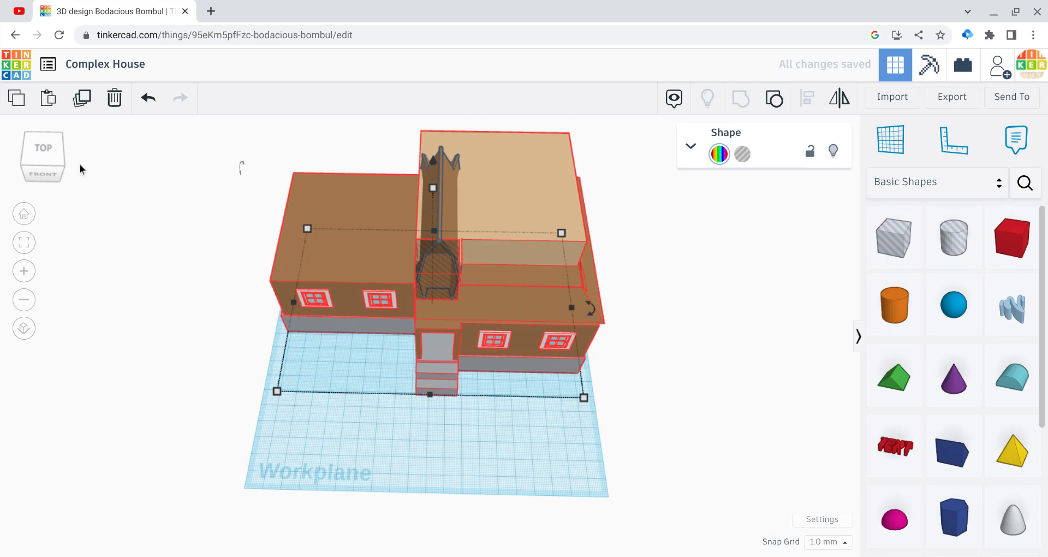
pyautogui.moveTo(57, 165)
pyautogui.mouseDown()
pyautogui.moveTo(30, 167)
pyautogui.moveTo(74, 160)
pyautogui.mouseUp()
pyautogui.click(141, 104)
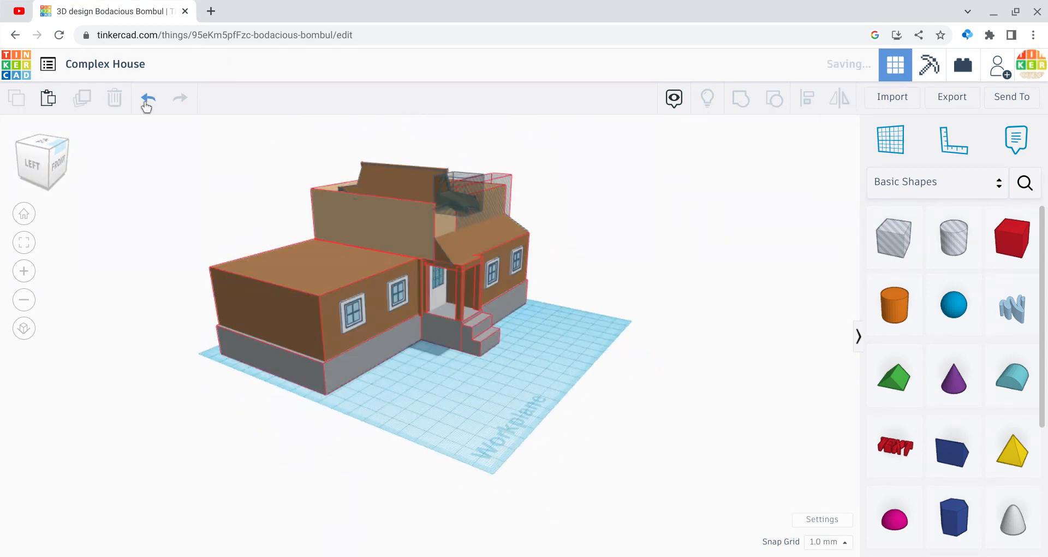
# Step: Lengthen the hole box forward to 49 mm and widen it past both sides of the pagoda roof
pyautogui.click(478, 205)
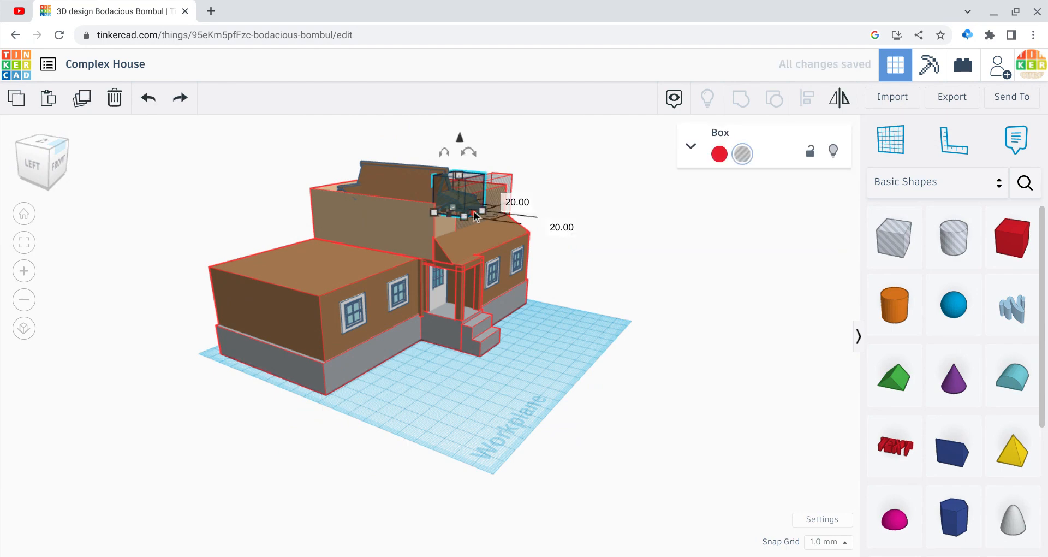
pyautogui.moveTo(474, 215); pyautogui.dragTo(524, 218)
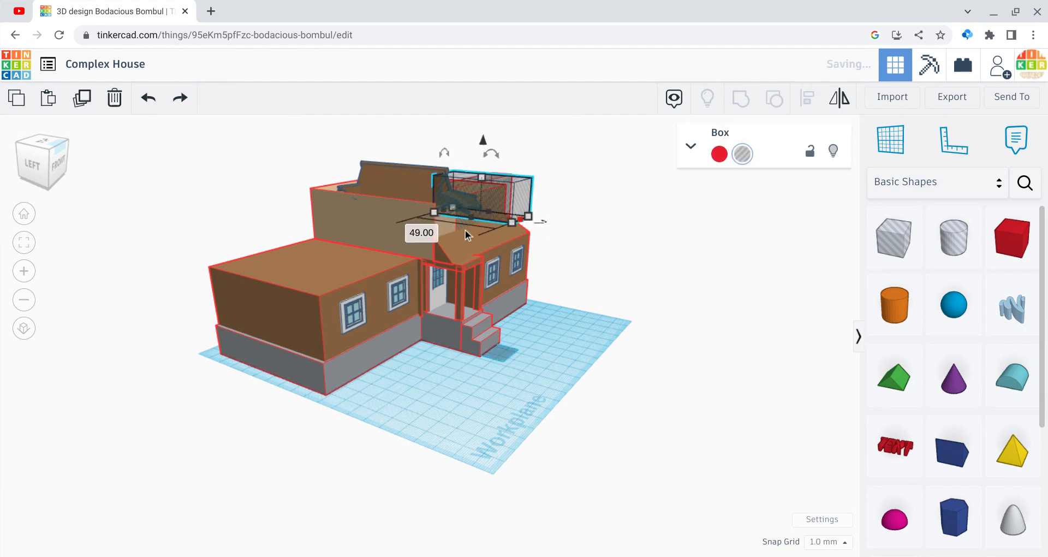
pyautogui.click(34, 157)
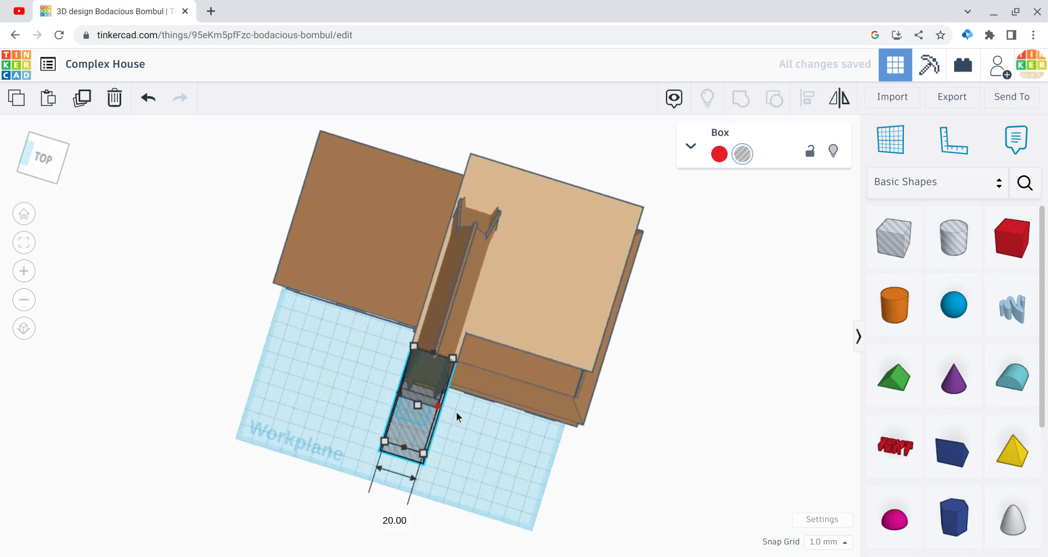
pyautogui.moveTo(457, 417); pyautogui.dragTo(458, 418)
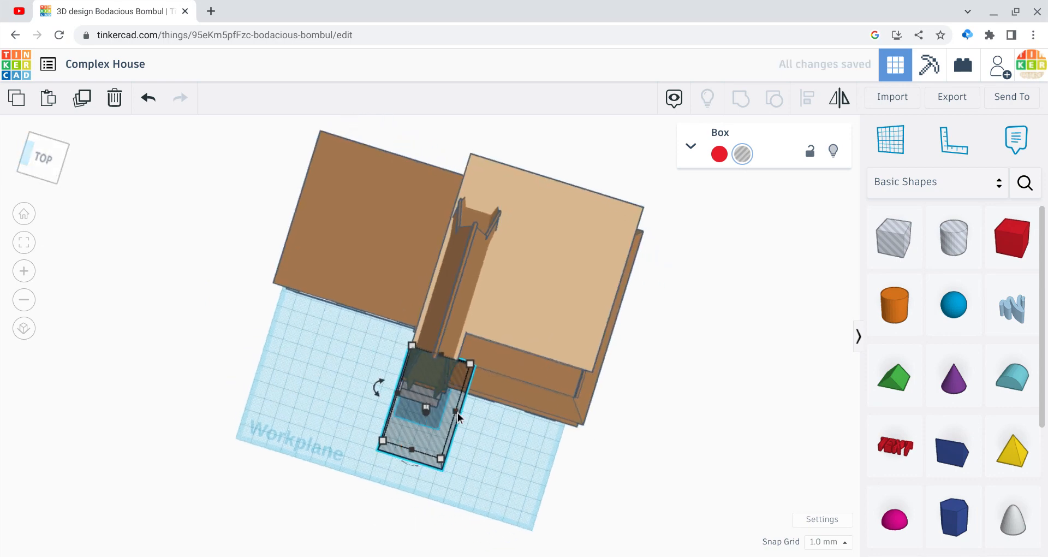
# Step: Group the house, pagoda roof and hole box so the roof's overhanging front end is cut off
pyautogui.click(335, 345)
pyautogui.moveTo(270, 123); pyautogui.dragTo(588, 464)
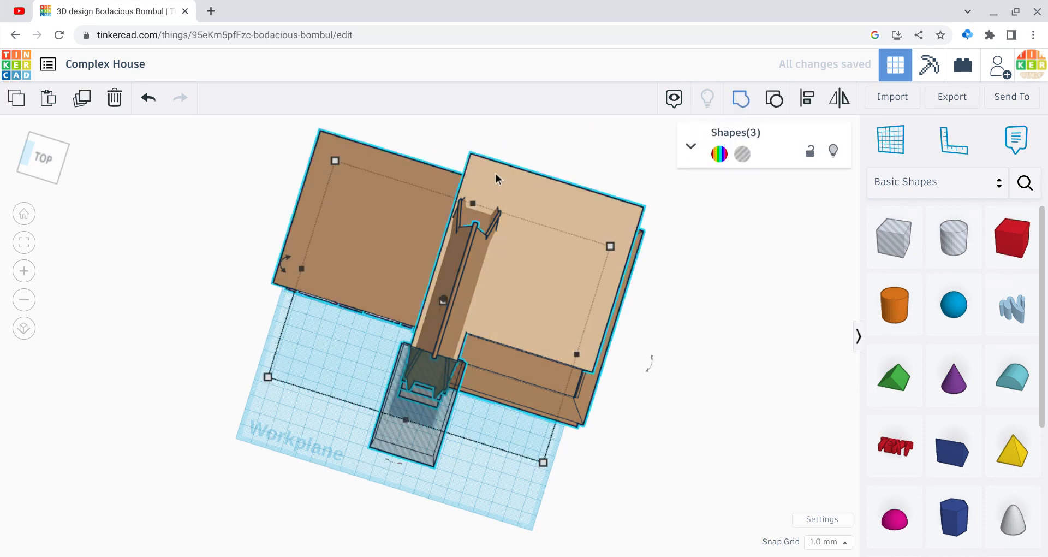
pyautogui.hotkey('ctrl', 'g')
pyautogui.click(50, 157)
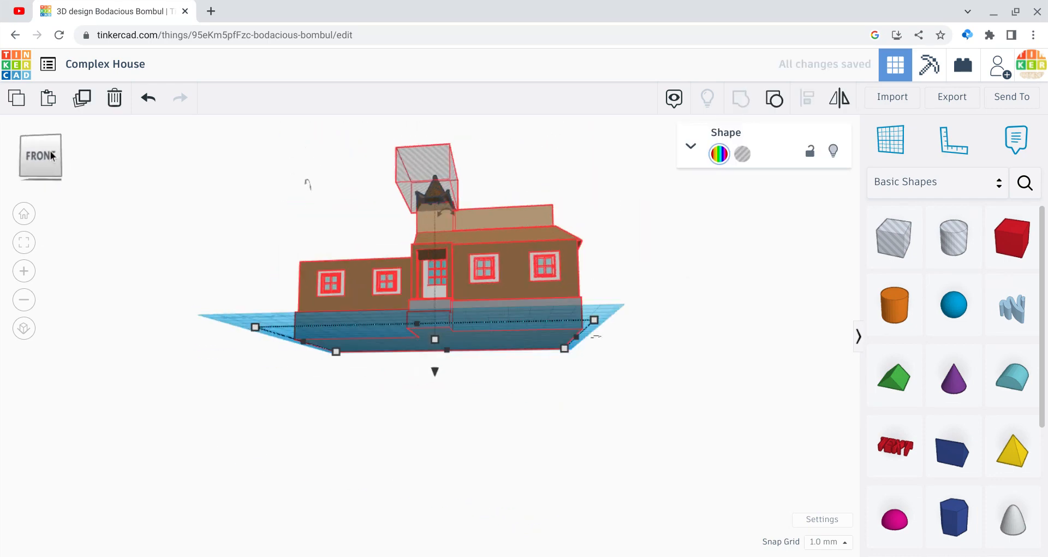
pyautogui.moveTo(50, 151)
pyautogui.mouseDown()
pyautogui.moveTo(65, 158)
pyautogui.moveTo(50, 161)
pyautogui.mouseUp()
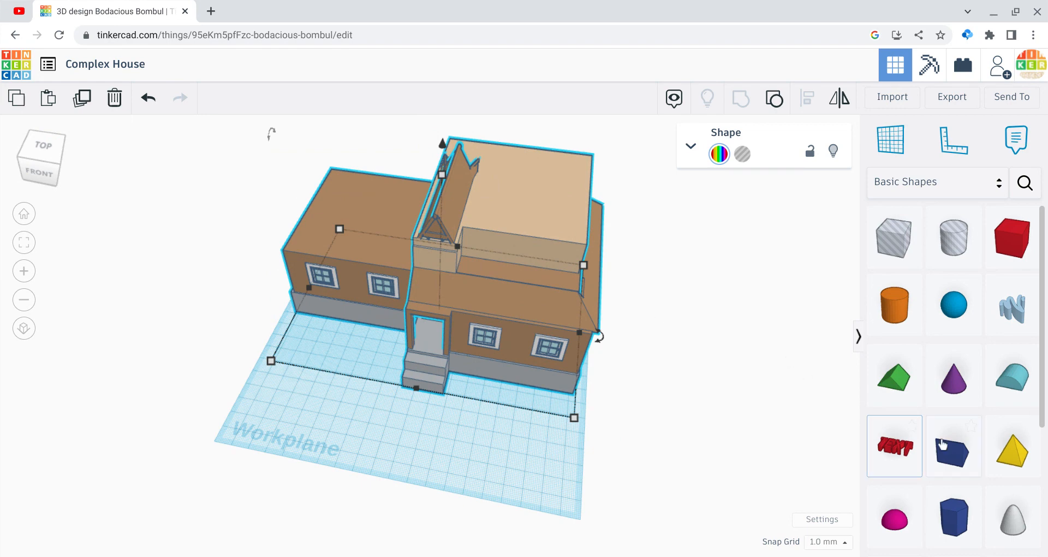
# Step: Add a wedge in front of the house, lengthen it to 58 mm and raise it onto the tan upper storey
pyautogui.moveTo(941, 445); pyautogui.dragTo(491, 473)
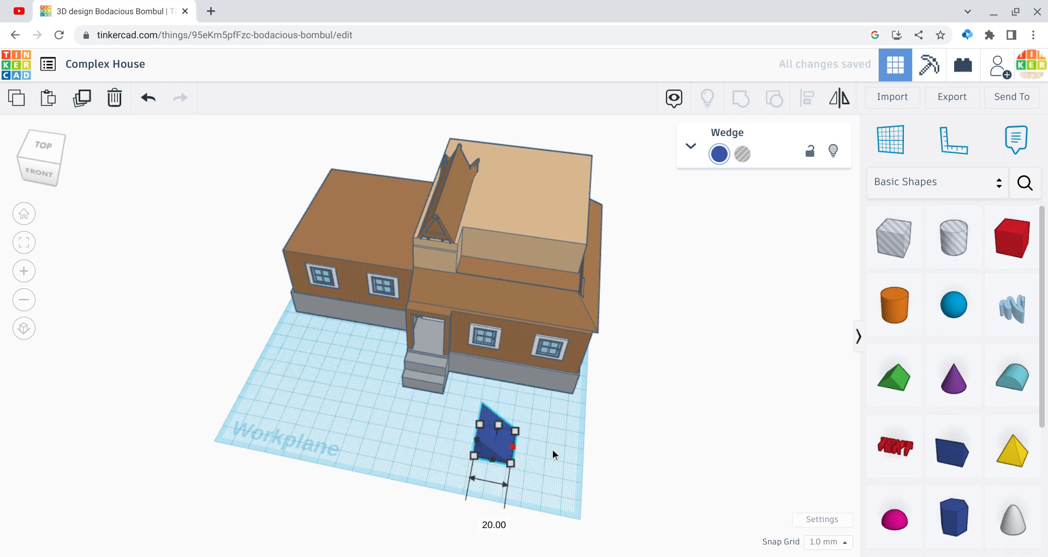
pyautogui.moveTo(554, 454); pyautogui.dragTo(586, 462)
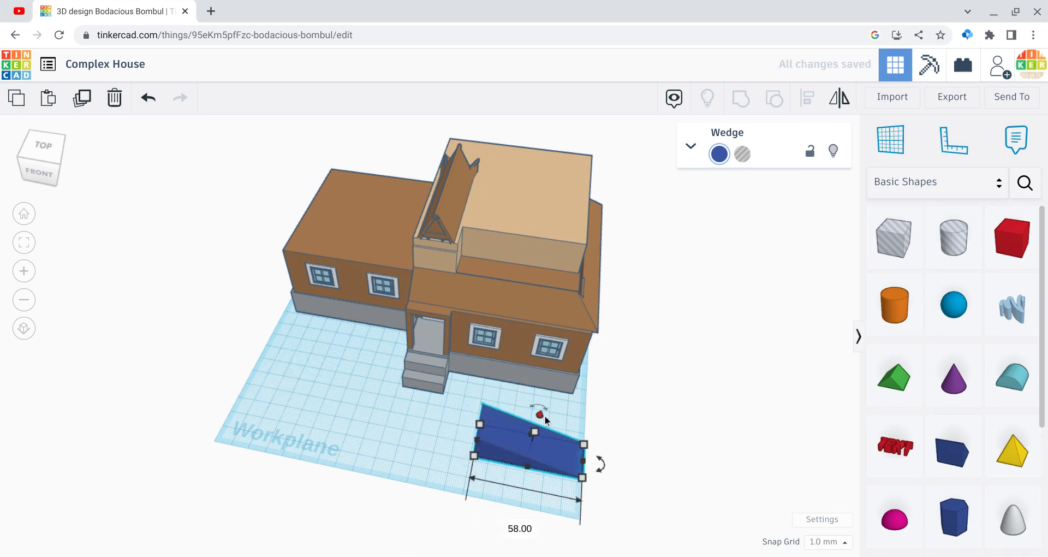
pyautogui.moveTo(540, 415); pyautogui.dragTo(482, 196)
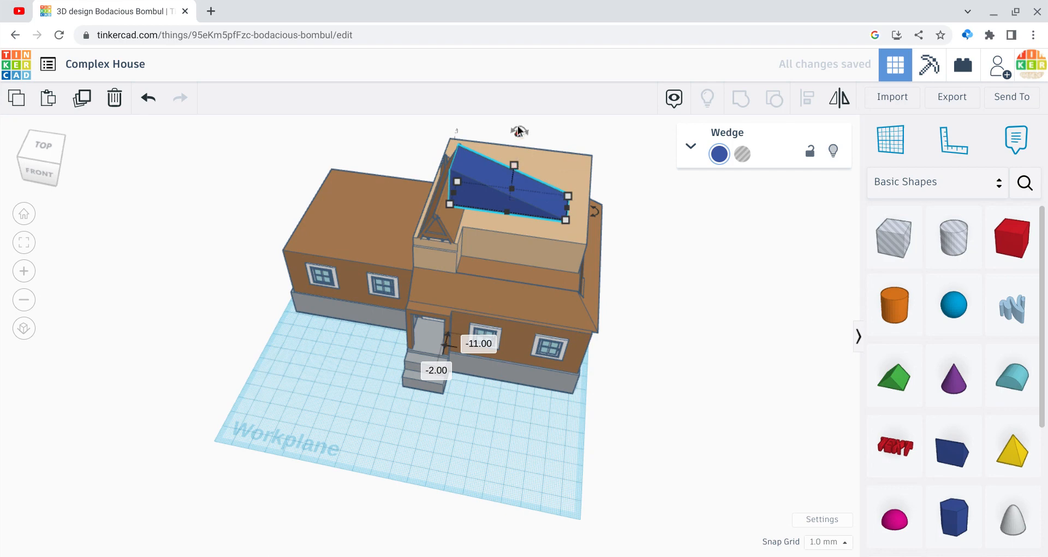
pyautogui.moveTo(518, 131); pyautogui.dragTo(581, 156)
pyautogui.click(150, 105)
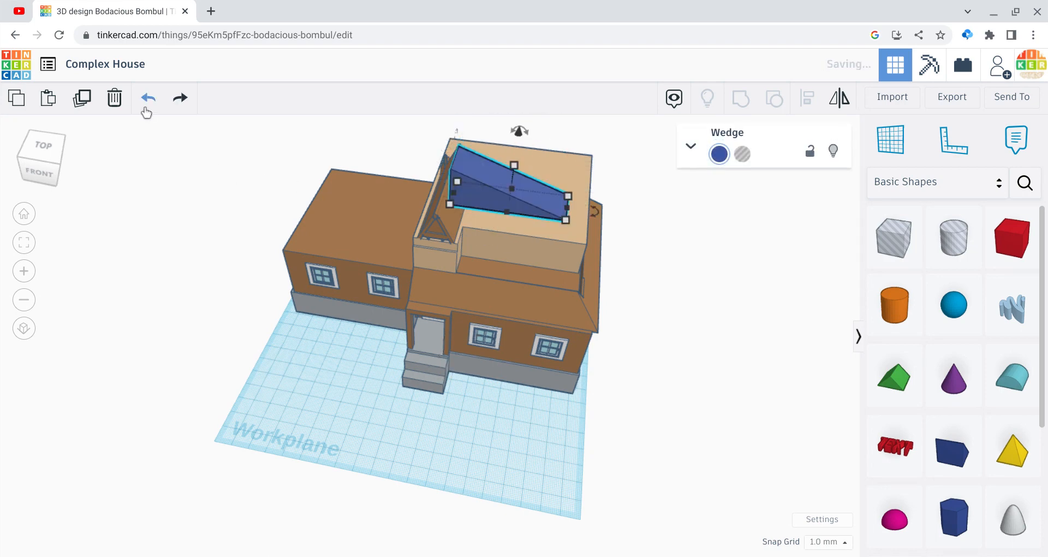
# Step: Lower the wedge onto the tan upper storey and lengthen it sideways to 74 mm
pyautogui.click(150, 105)
pyautogui.click(178, 102)
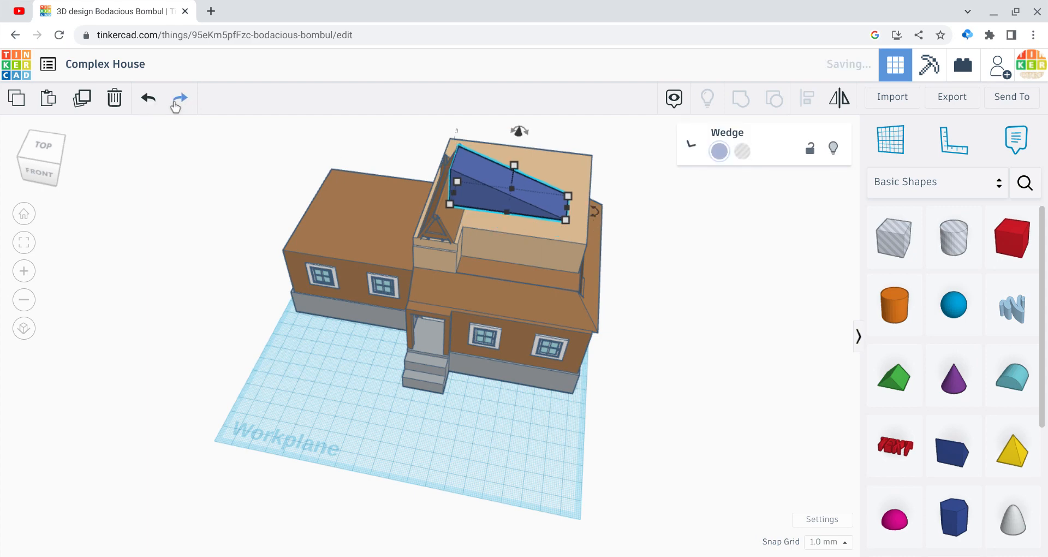
pyautogui.moveTo(518, 137); pyautogui.dragTo(522, 169)
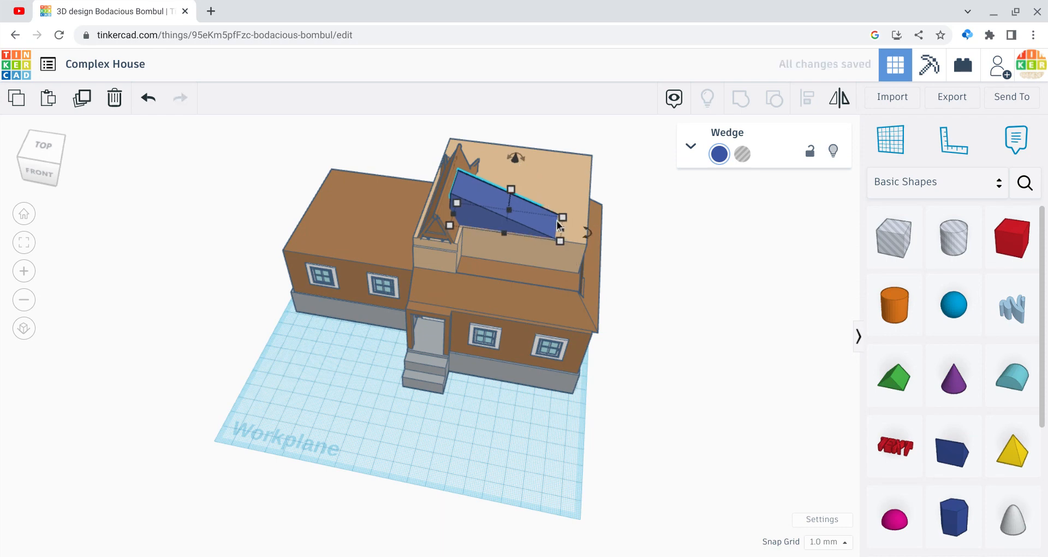
pyautogui.moveTo(582, 230); pyautogui.dragTo(592, 233)
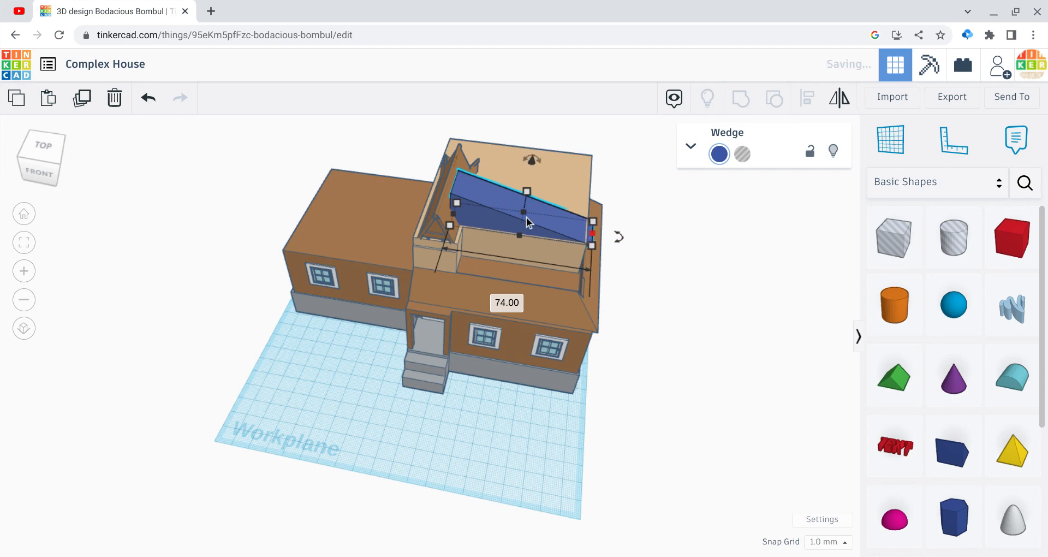
# Step: Extend the wedge across the upper storey to a depth of 79 mm and colour it brown
pyautogui.moveTo(525, 191); pyautogui.dragTo(533, 153)
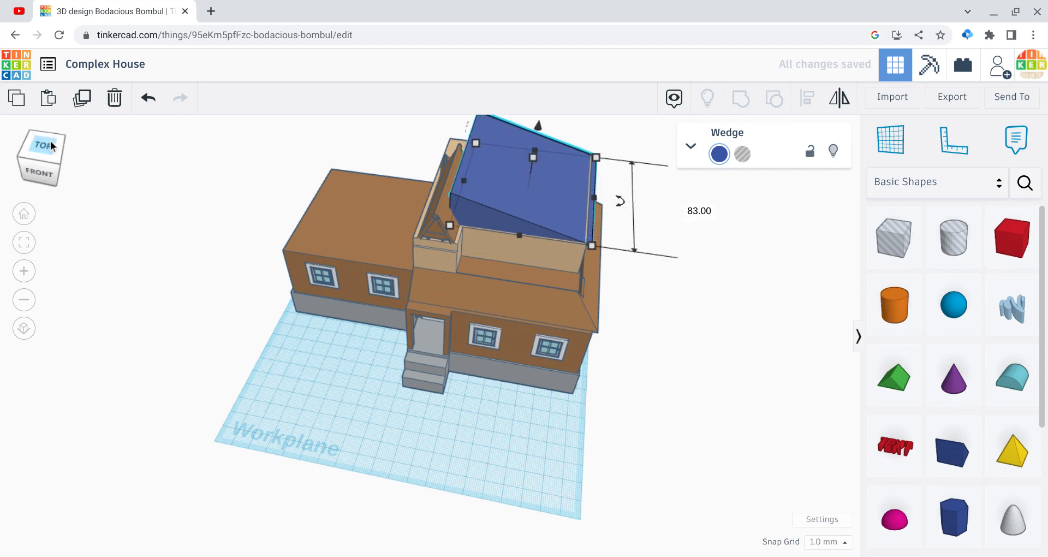
pyautogui.click(41, 145)
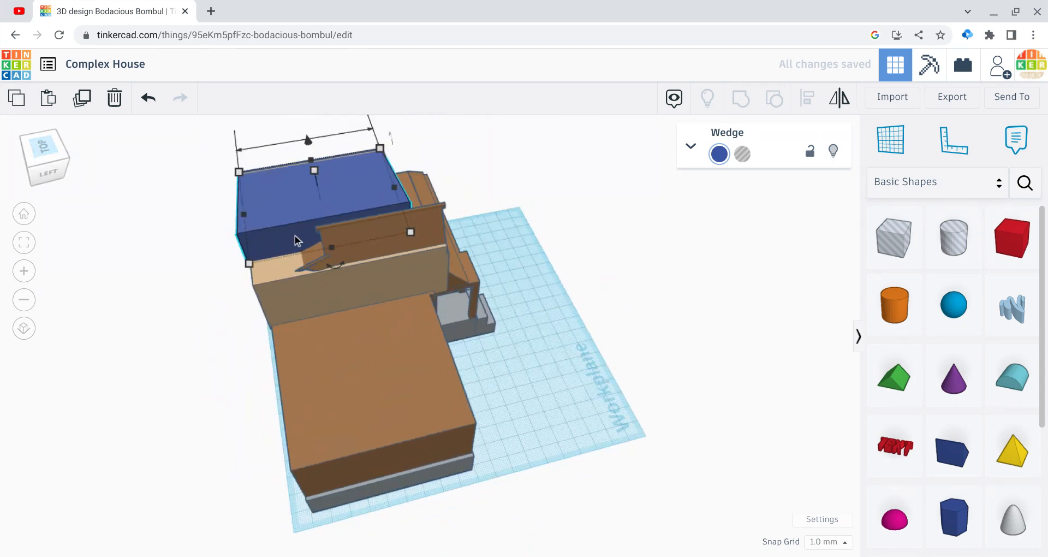
pyautogui.moveTo(331, 255); pyautogui.dragTo(333, 254)
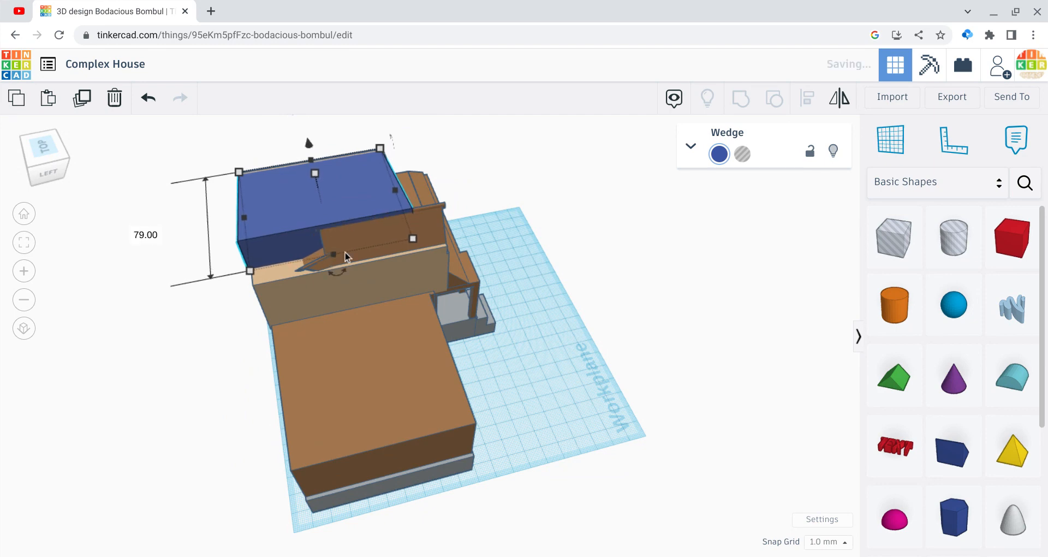
pyautogui.click(719, 155)
pyautogui.click(947, 244)
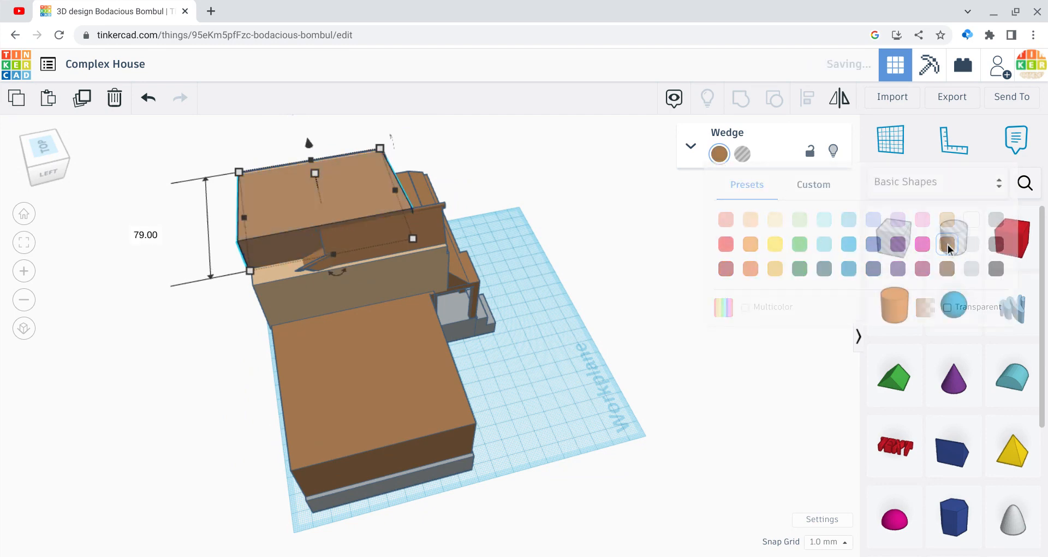
# Step: Ungroup the house and lengthen the pagoda roof out past the back wall to 148 mm
pyautogui.click(635, 357)
pyautogui.click(415, 250)
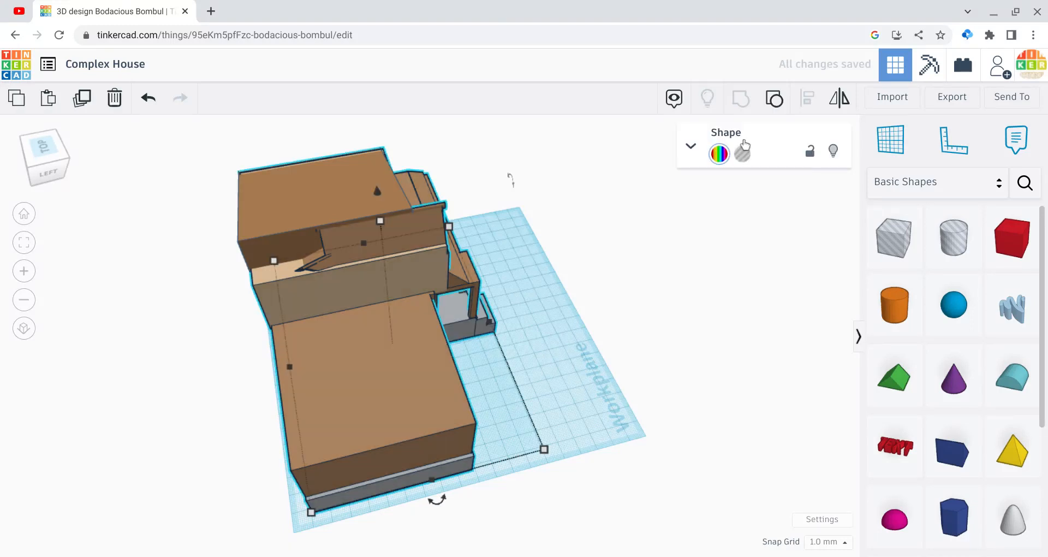
pyautogui.click(769, 111)
pyautogui.click(363, 237)
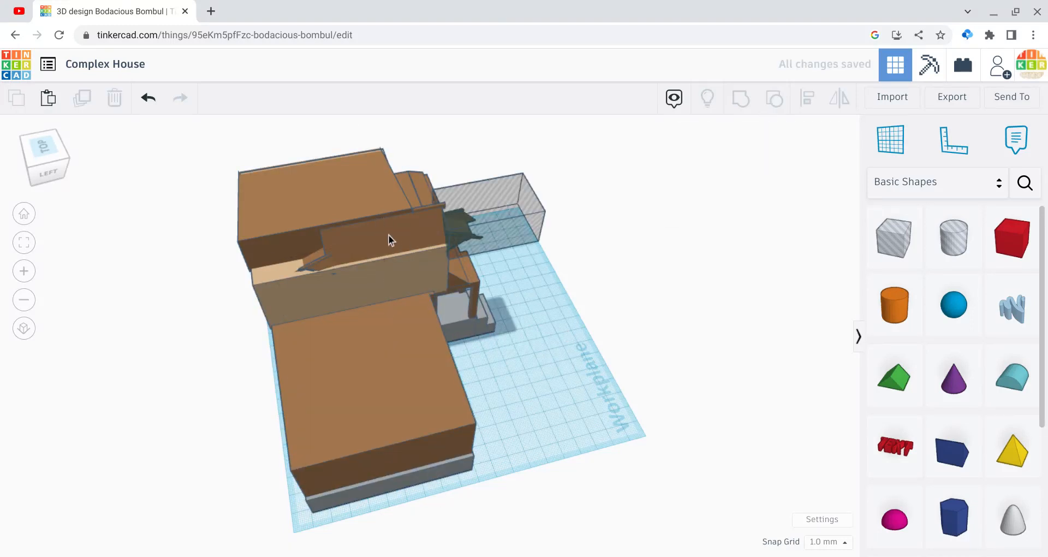
pyautogui.moveTo(289, 270); pyautogui.dragTo(193, 277)
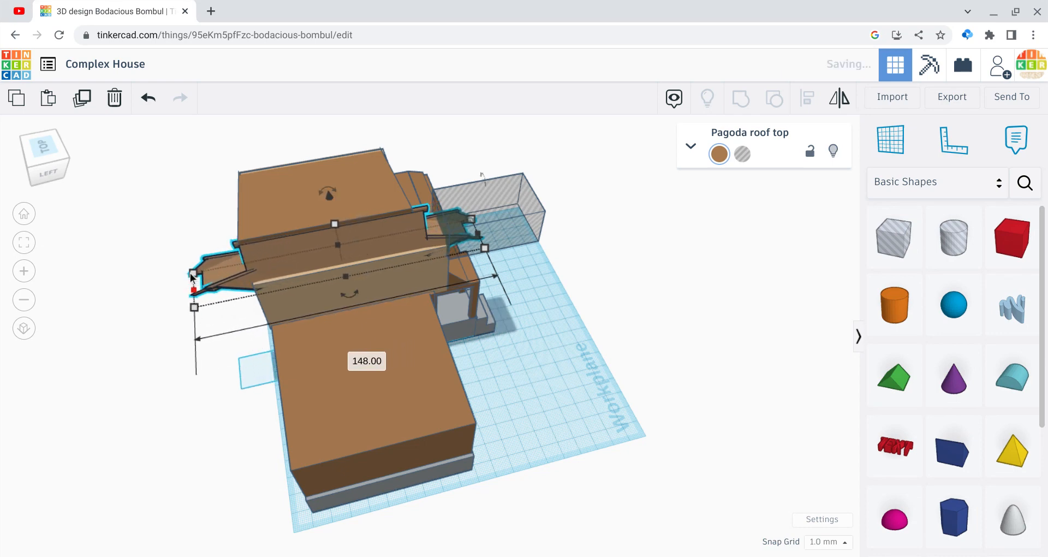
# Step: Group the house, wedge, pagoda roof and hole box to cut the roof's front overhang again
pyautogui.click(490, 180)
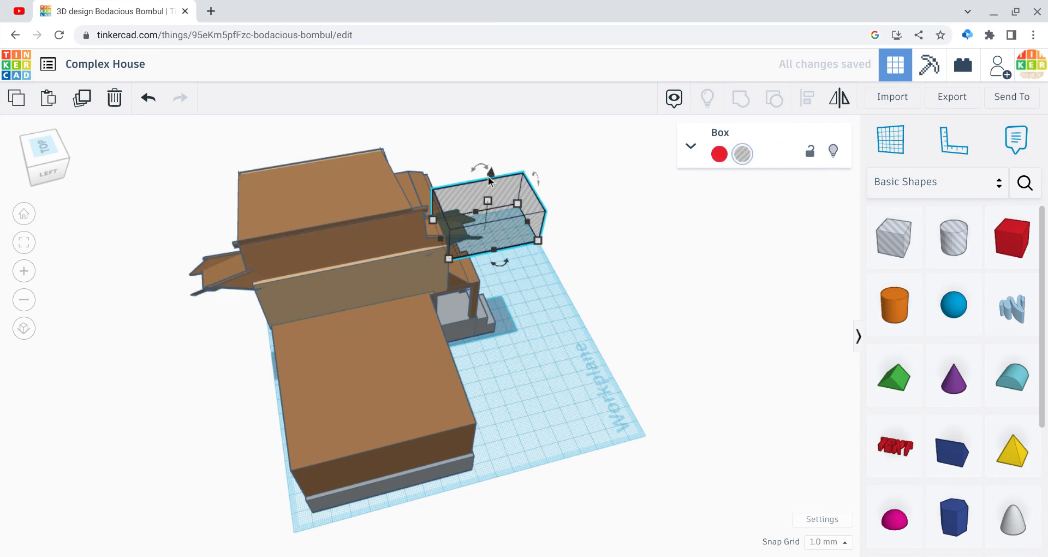
pyautogui.moveTo(489, 179); pyautogui.dragTo(492, 176)
pyautogui.moveTo(555, 362); pyautogui.dragTo(384, 173)
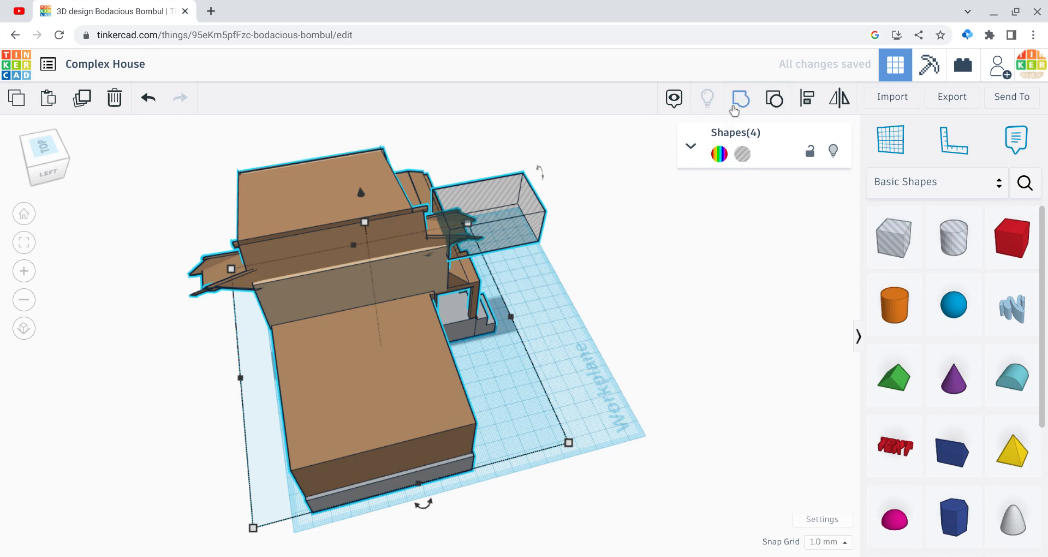
pyautogui.click(741, 100)
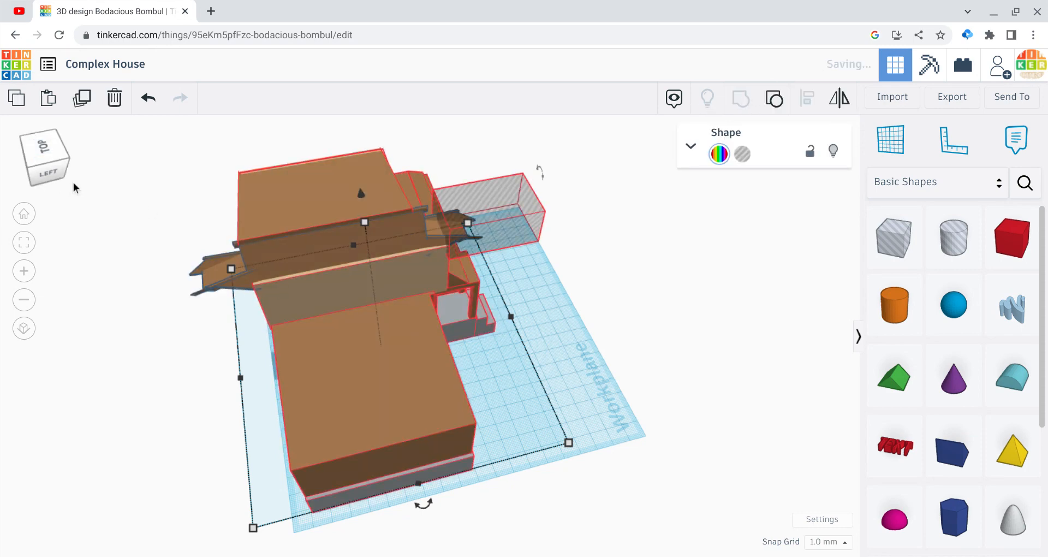
# Step: Widen the grouped house slightly on the side of its flat-roofed wing
pyautogui.moveTo(39, 146); pyautogui.dragTo(92, 144)
pyautogui.moveTo(91, 144)
pyautogui.mouseDown(button='right')
pyautogui.moveTo(113, 144)
pyautogui.moveTo(89, 162)
pyautogui.mouseUp(button='right')
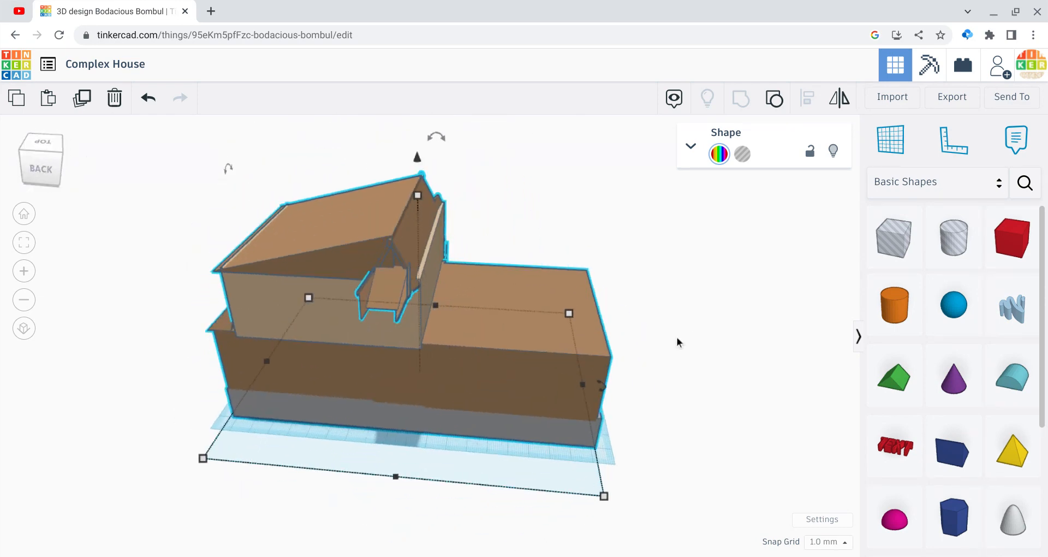
pyautogui.moveTo(600, 384); pyautogui.dragTo(617, 384)
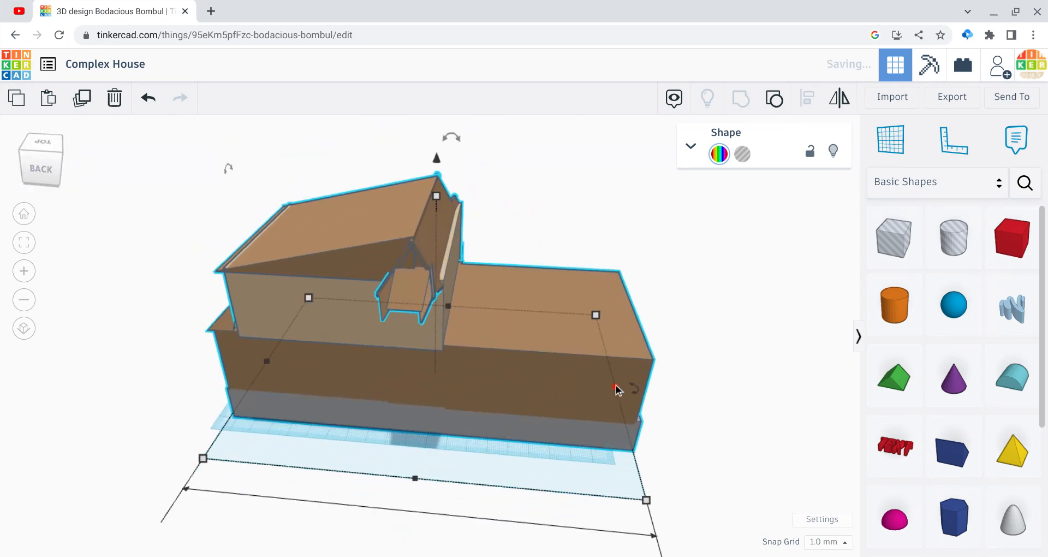
pyautogui.click(62, 234)
# Step: Add a hole box behind the house, raise it 80 mm and widen it around the pagoda roof's rear overhang
pyautogui.moveTo(53, 168)
pyautogui.mouseDown()
pyautogui.moveTo(103, 163)
pyautogui.moveTo(104, 153)
pyautogui.moveTo(65, 157)
pyautogui.mouseUp()
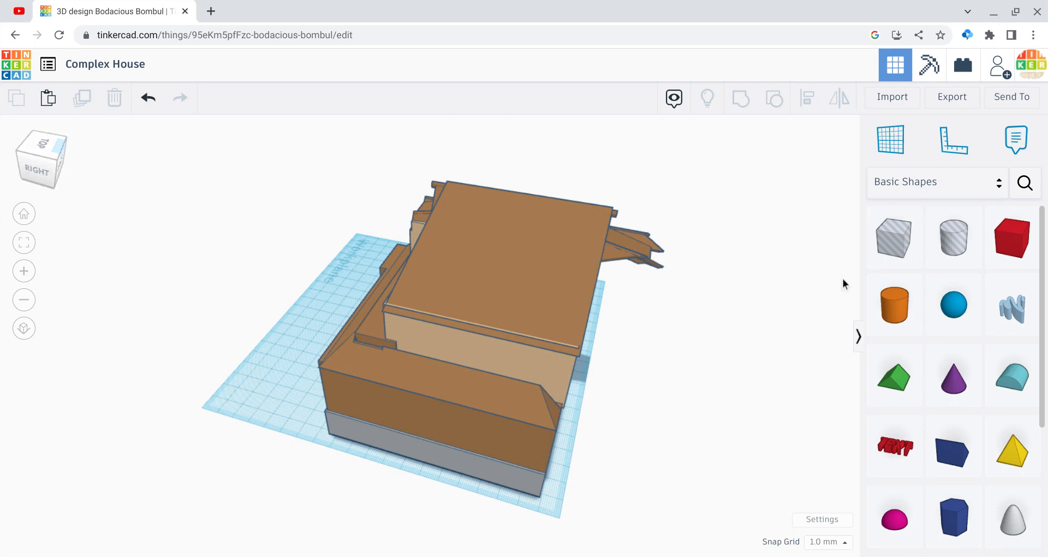
pyautogui.moveTo(890, 267); pyautogui.dragTo(653, 389)
pyautogui.moveTo(628, 330); pyautogui.dragTo(644, 187)
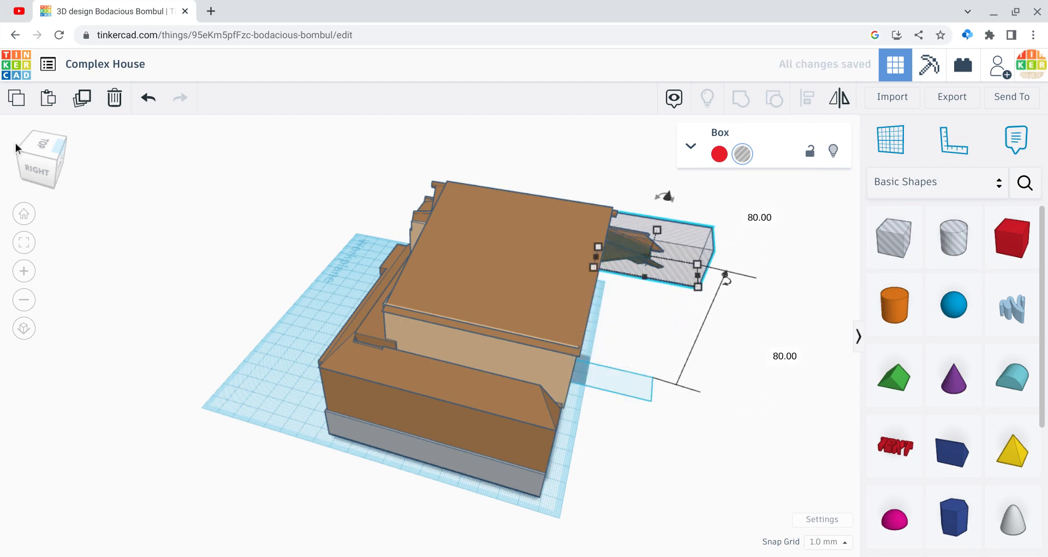
pyautogui.click(35, 147)
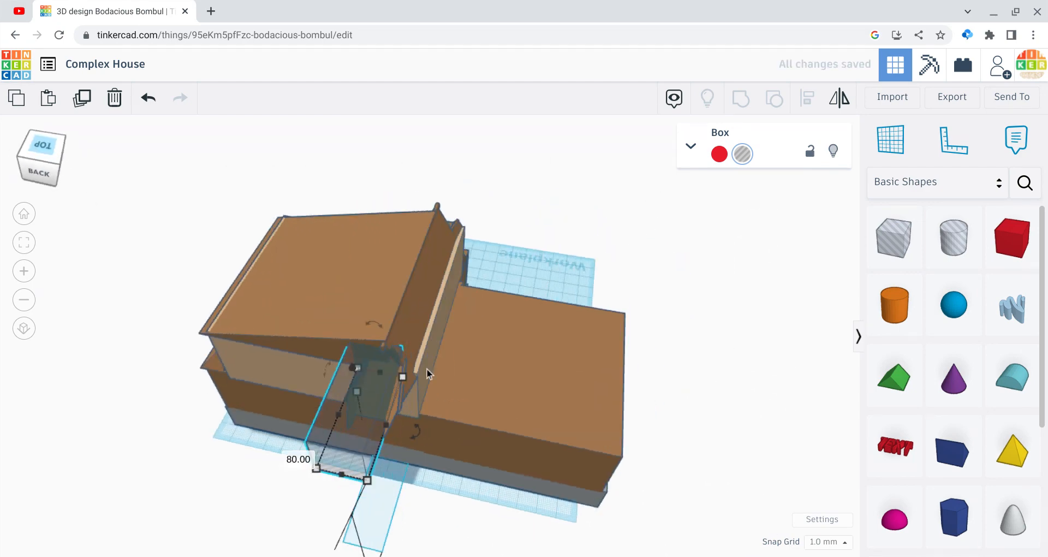
pyautogui.moveTo(426, 369); pyautogui.dragTo(410, 434)
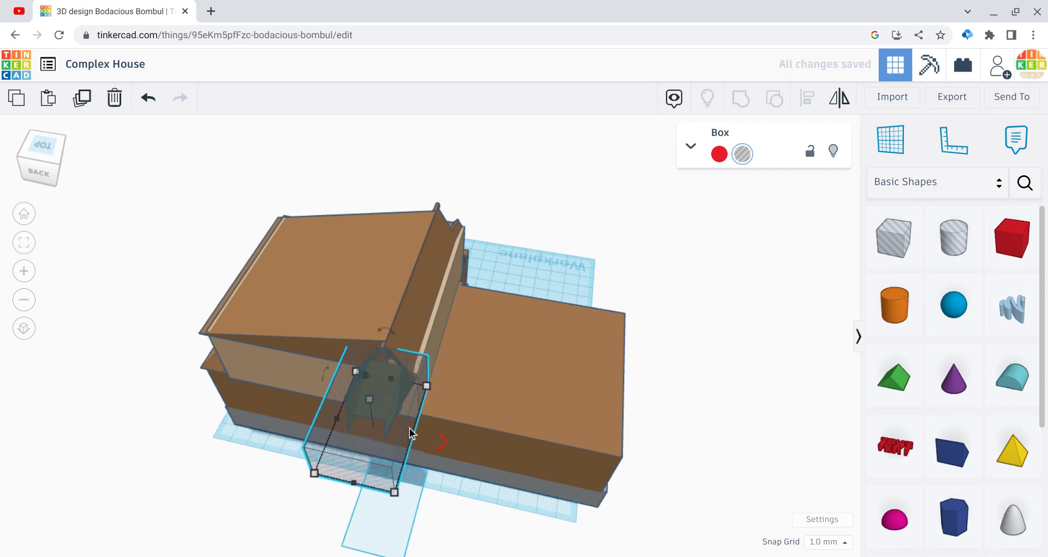
# Step: Group the house with the rear hole box so the pagoda roof's back overhang is cut off
pyautogui.moveTo(138, 270); pyautogui.dragTo(472, 487)
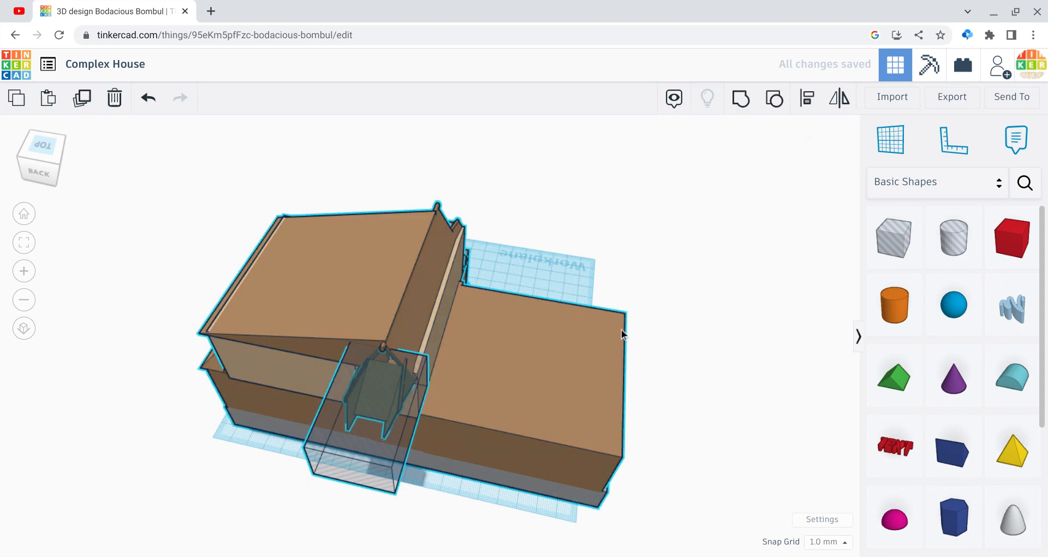
pyautogui.click(741, 100)
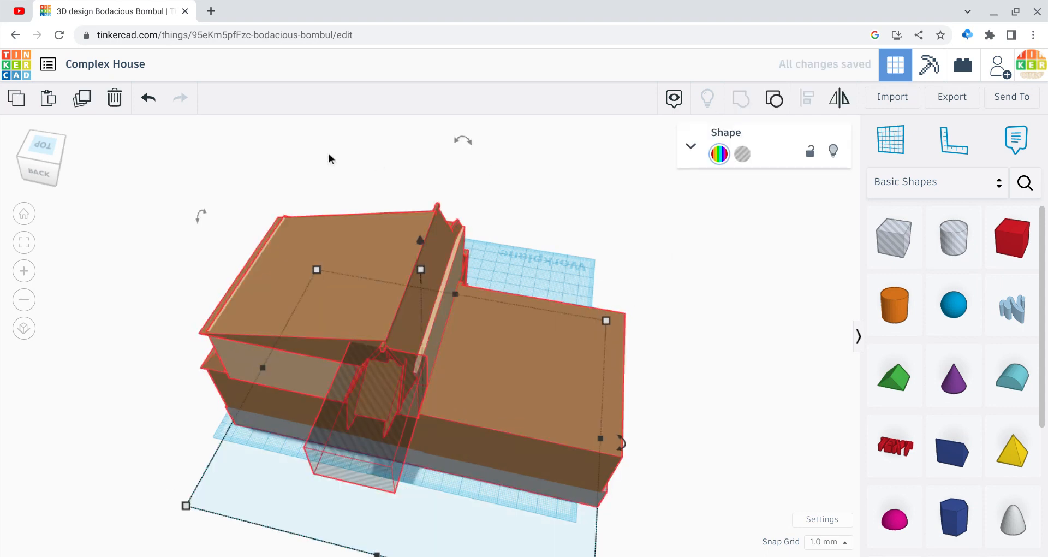
pyautogui.moveTo(48, 160); pyautogui.dragTo(26, 152)
pyautogui.click(26, 152)
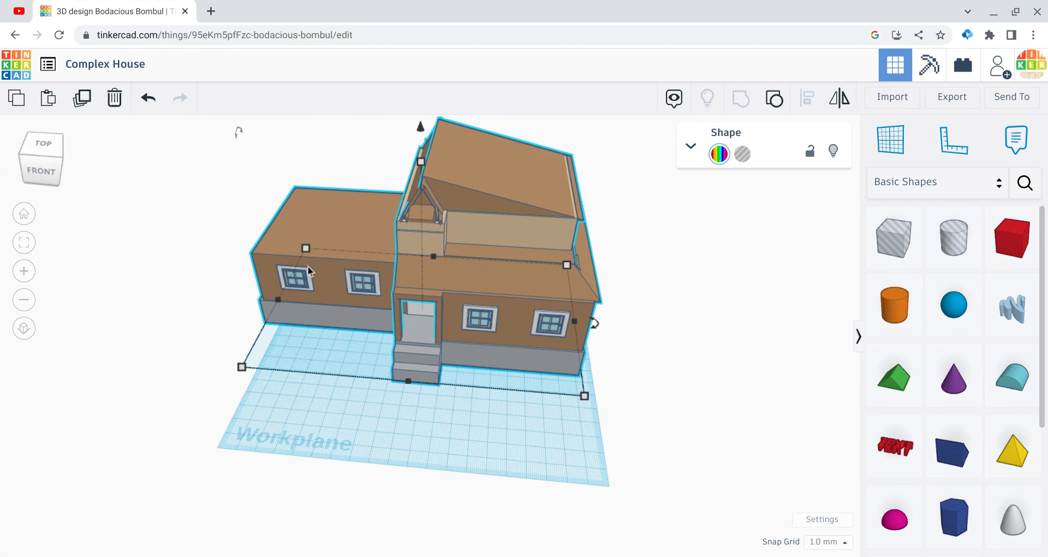
pyautogui.click(142, 332)
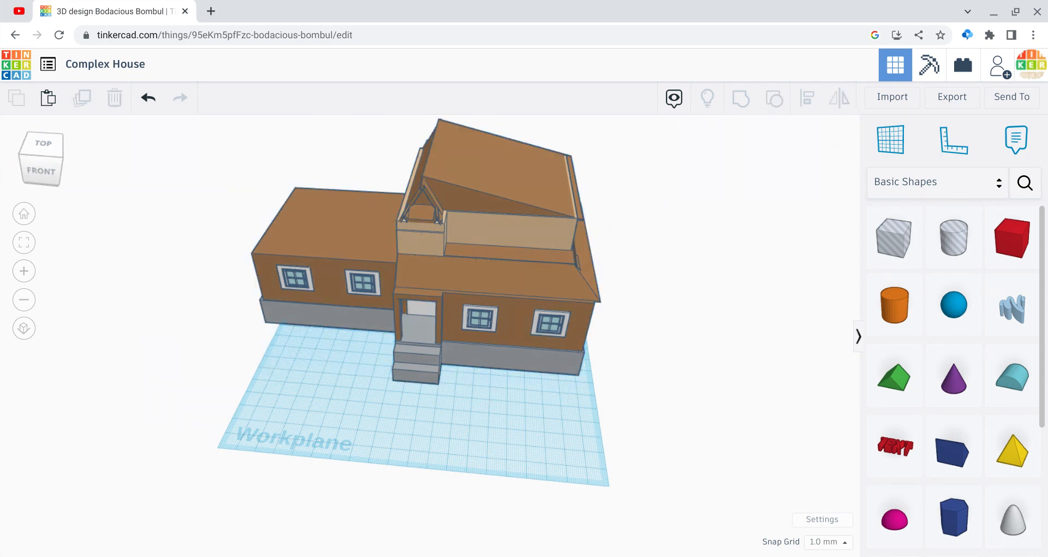